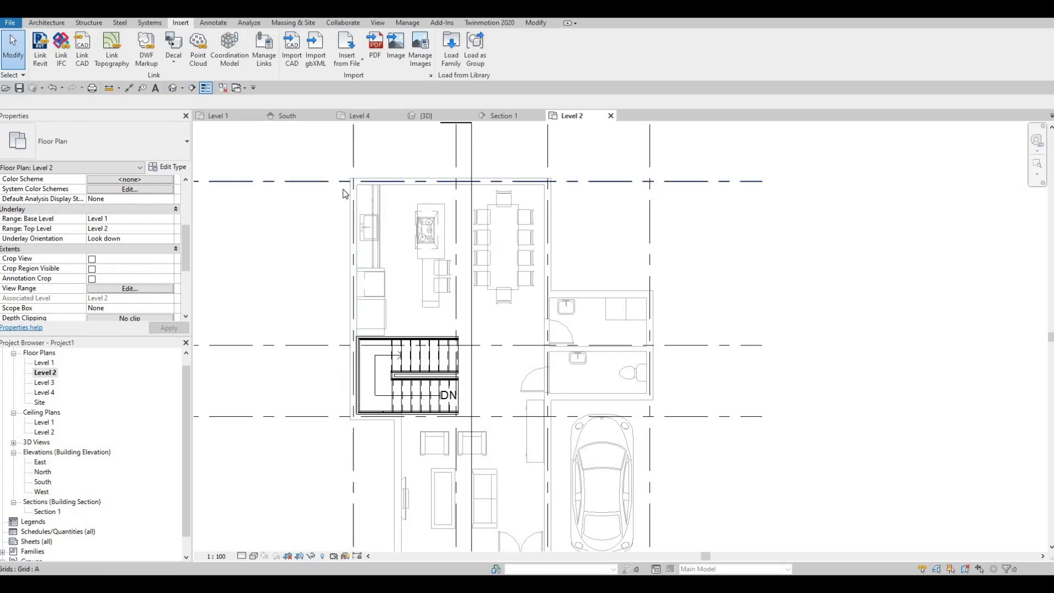
Draw an EXTERIOR WALL 1 wall 5690 mm long along grid A, from the house's upper-left corner to its upper-right corner above the dining area.
scroll(342, 222, "down", 4)
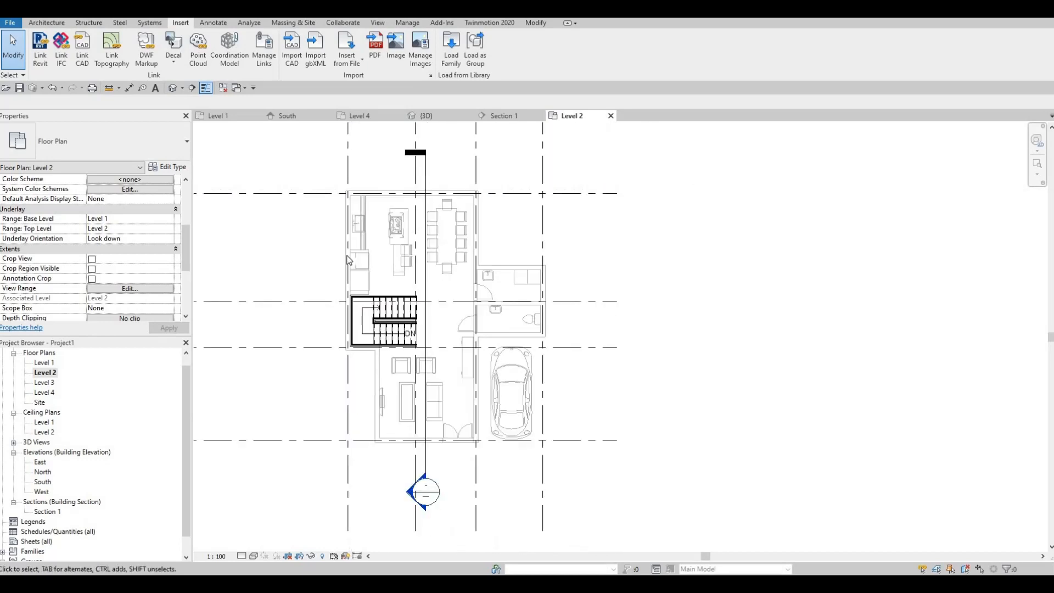
middle_click_drag(373, 297, 375, 305)
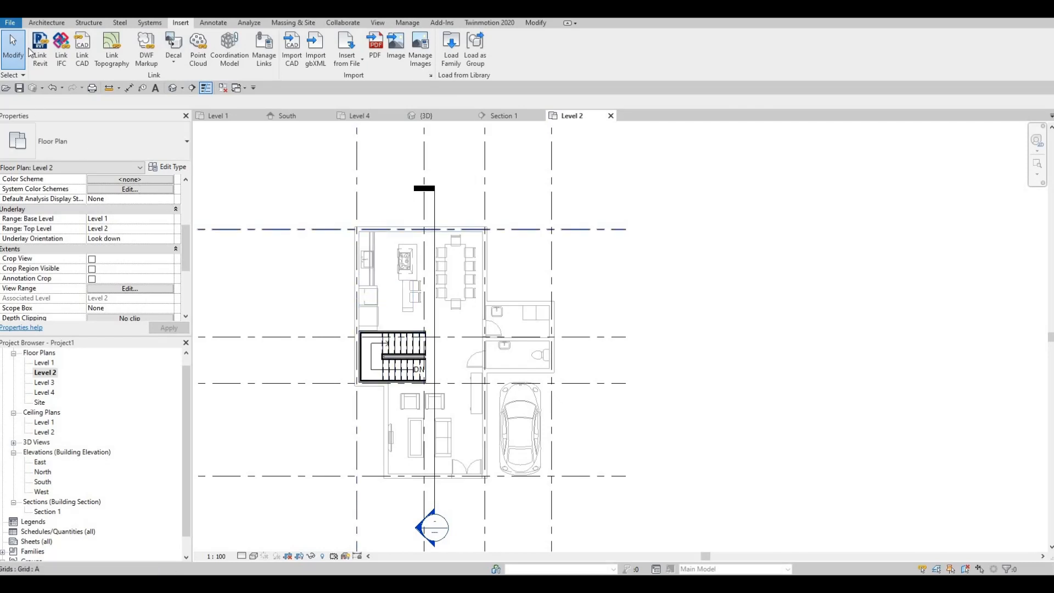
left_click(48, 23)
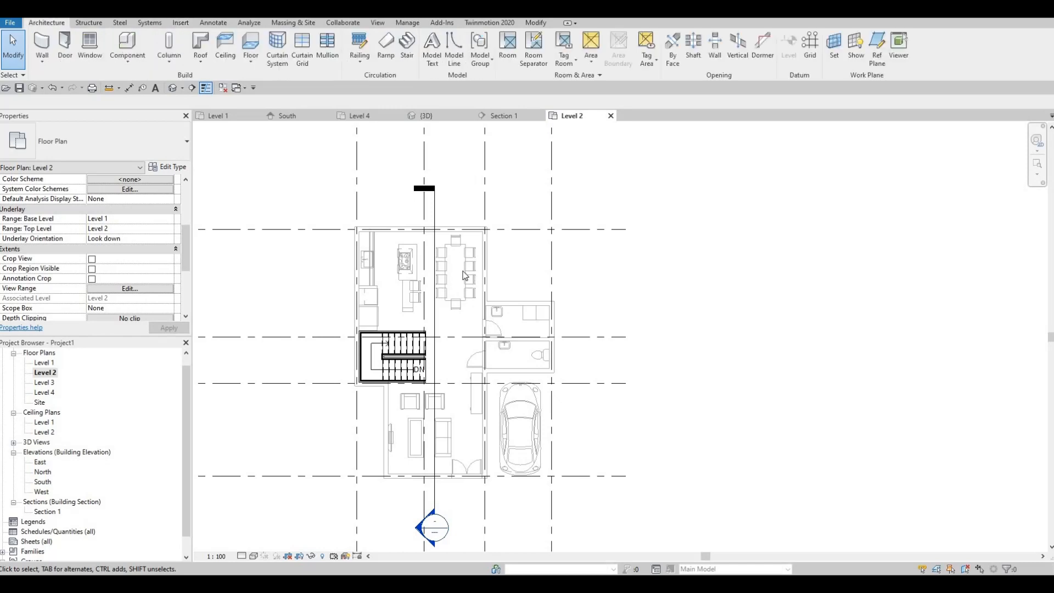
left_click(397, 227)
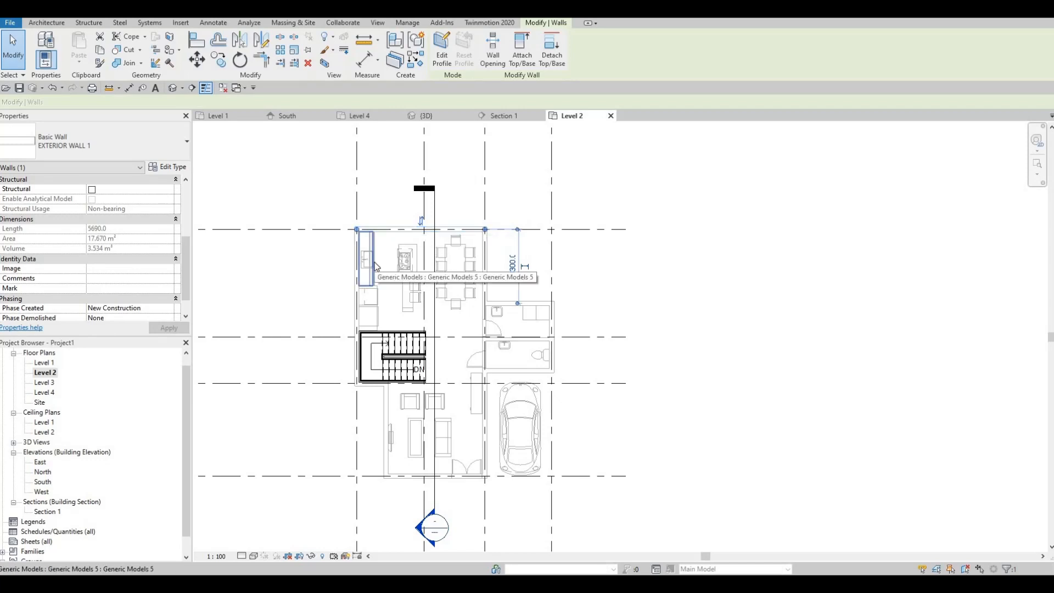
key("c")
key("s")
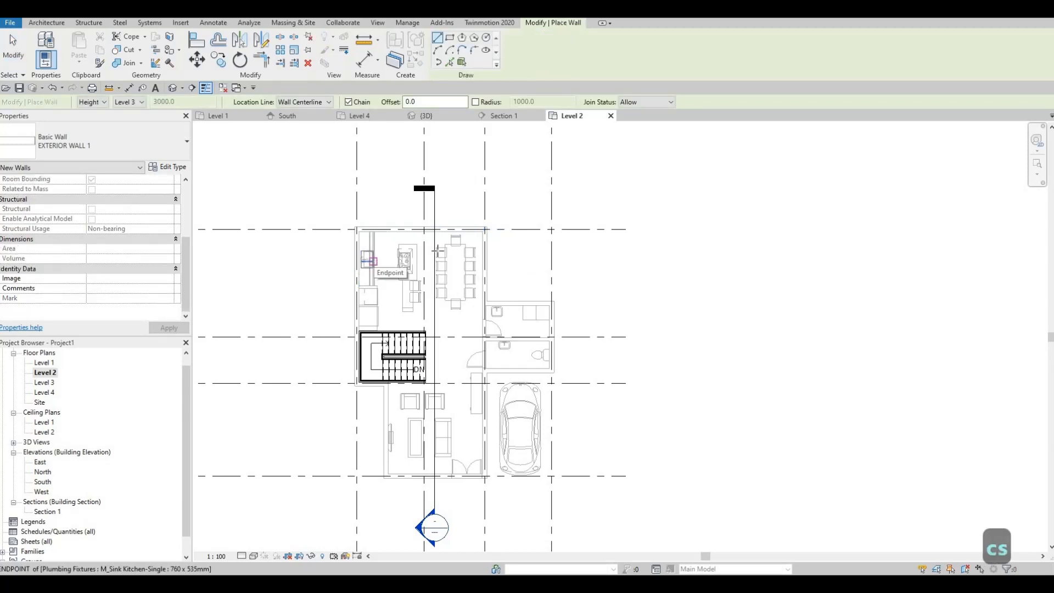
scroll(348, 224, "up", 5)
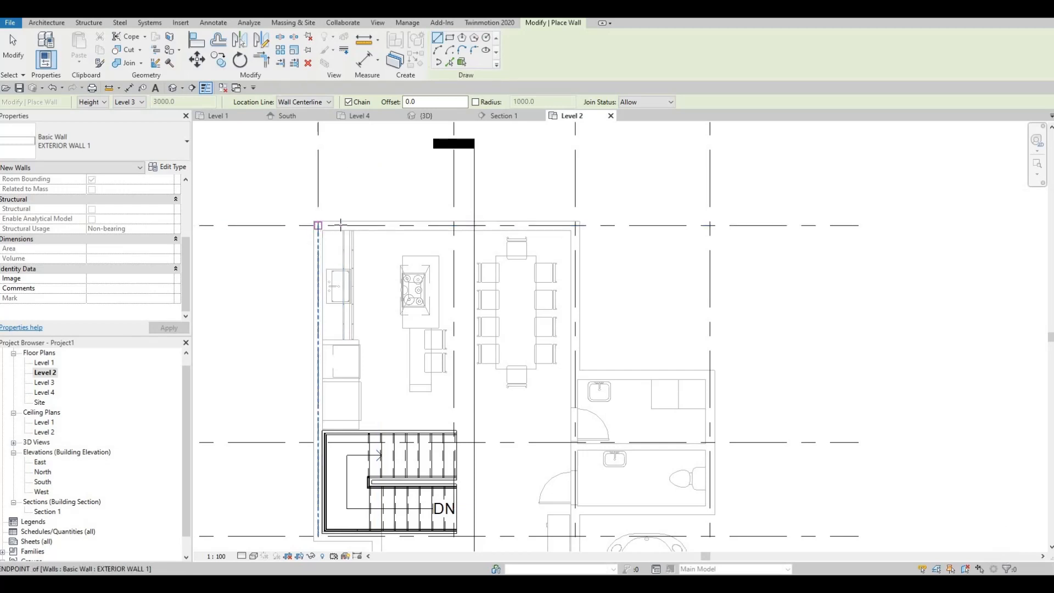
scroll(338, 226, "up", 2)
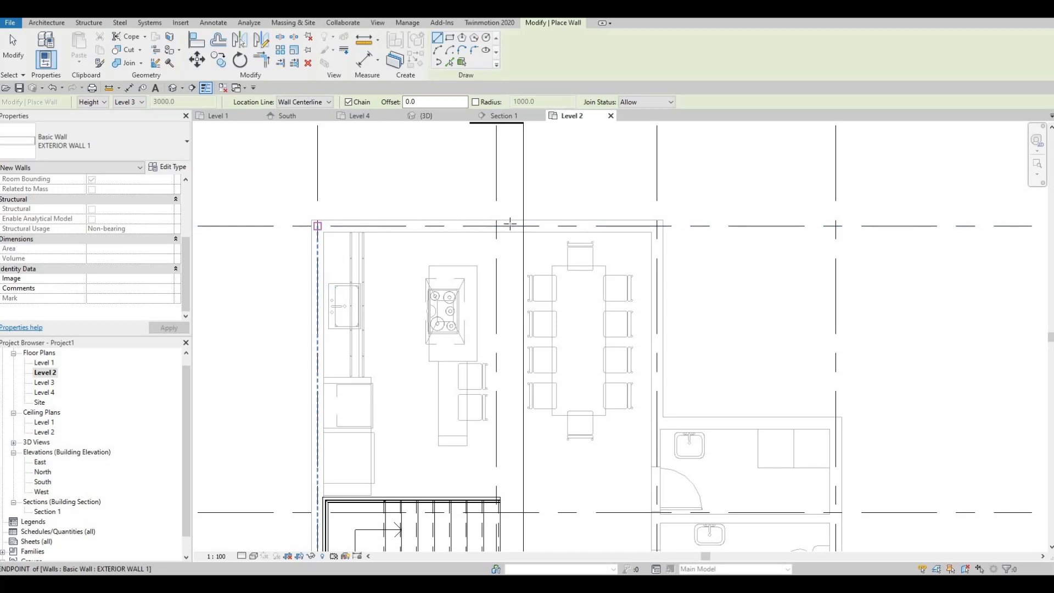
left_click(318, 226)
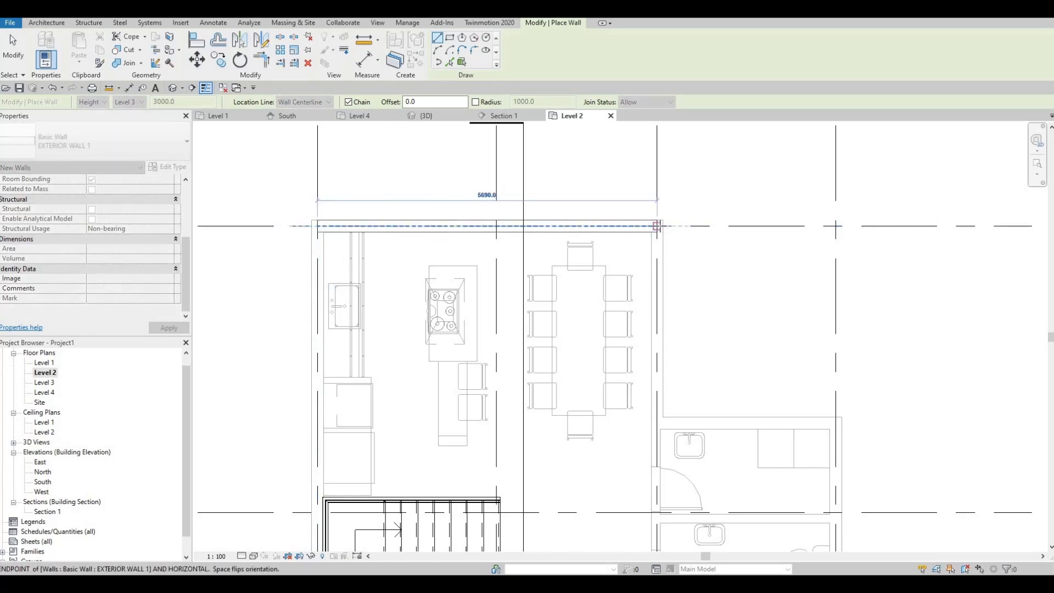
left_click(657, 226)
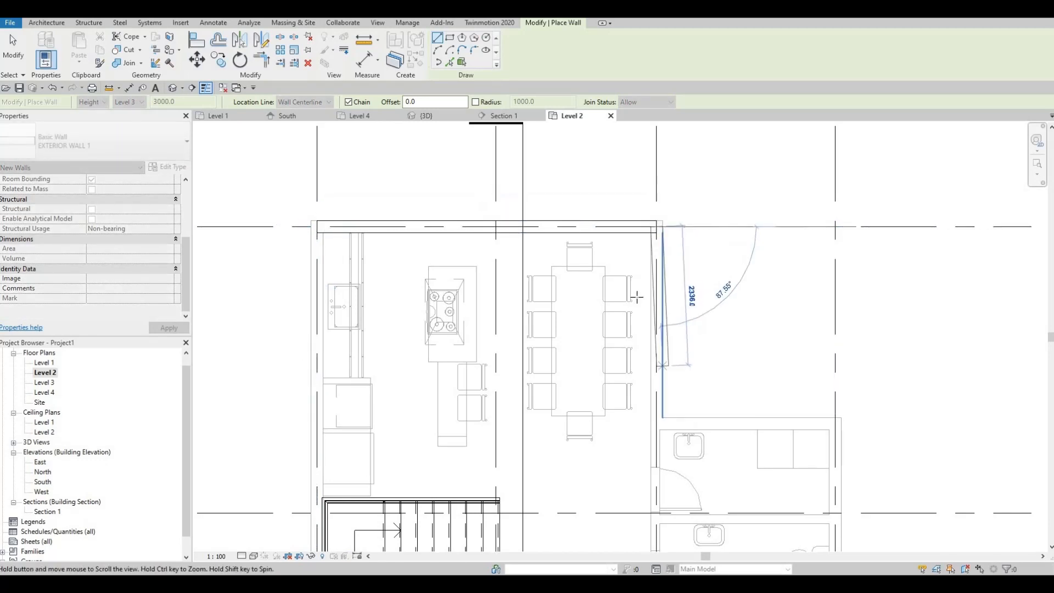
Continue the exterior wall chain 3300 mm down the dining side and 3000 mm across above the bathrooms to the outermost vertical grid.
middle_click_drag(666, 420, 636, 285)
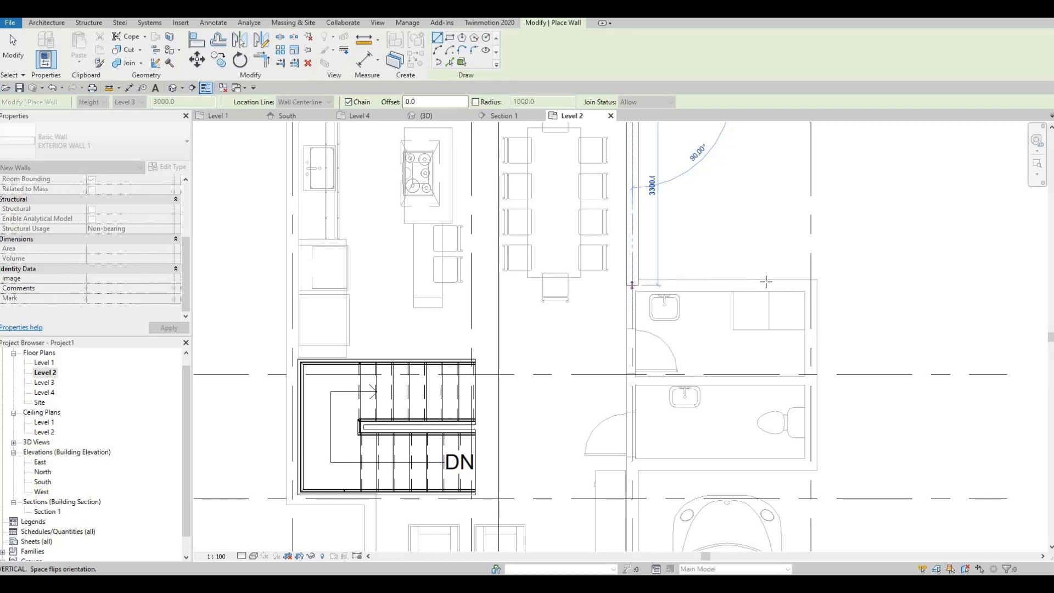
left_click(780, 285)
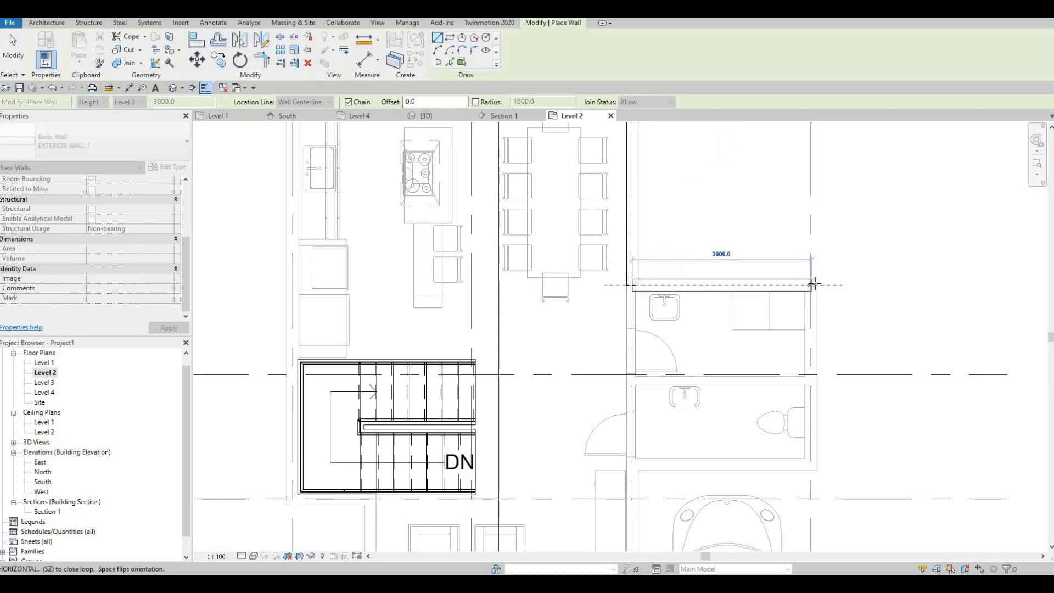
left_click(817, 285)
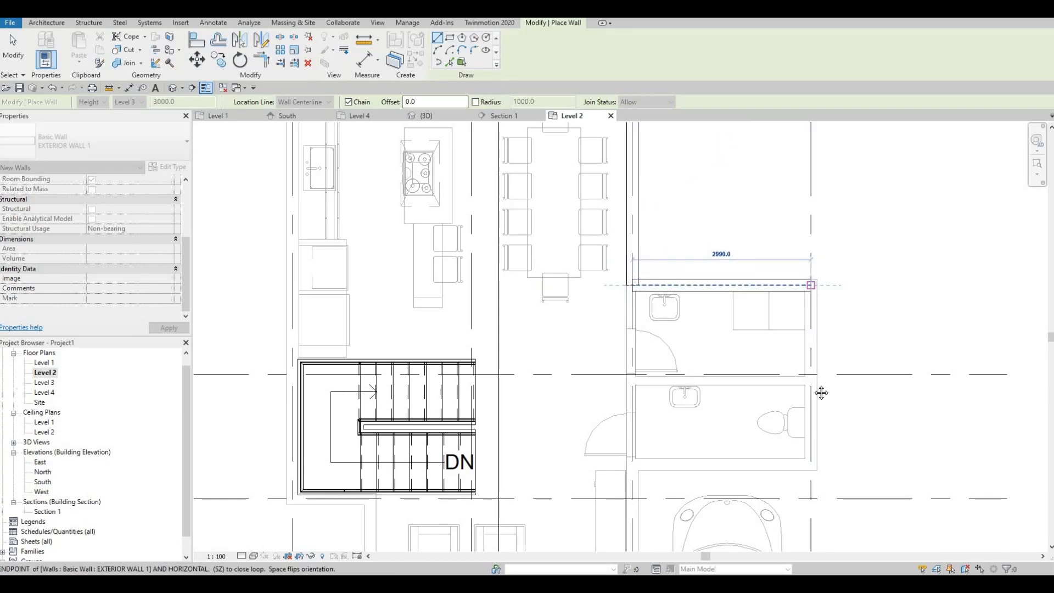
Add a 3000 mm exterior wall down the outer side of the bathrooms and end the wall chain.
middle_click_drag(857, 374, 839, 258)
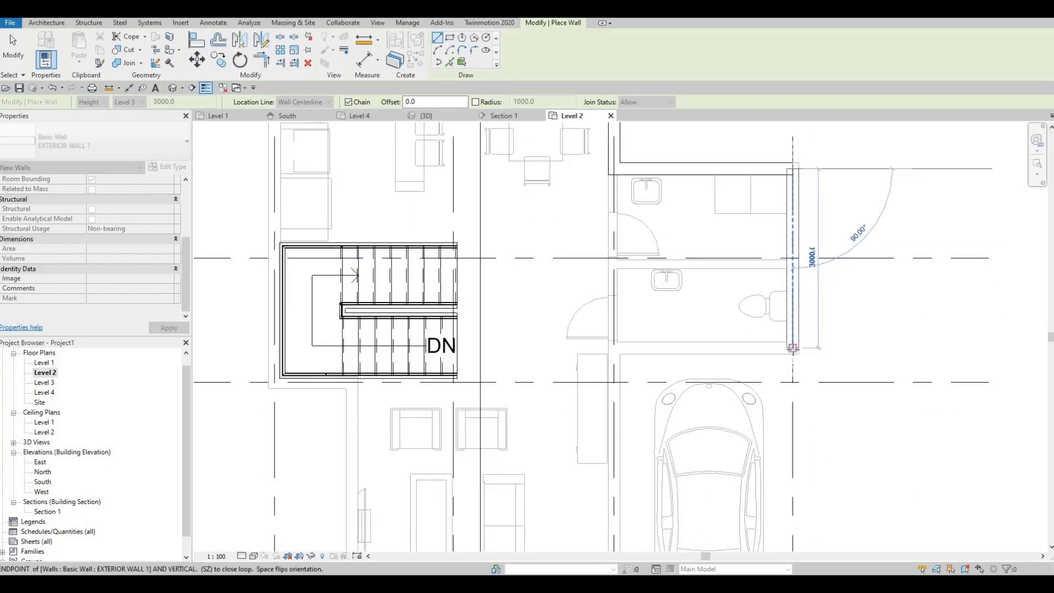
left_click(793, 348)
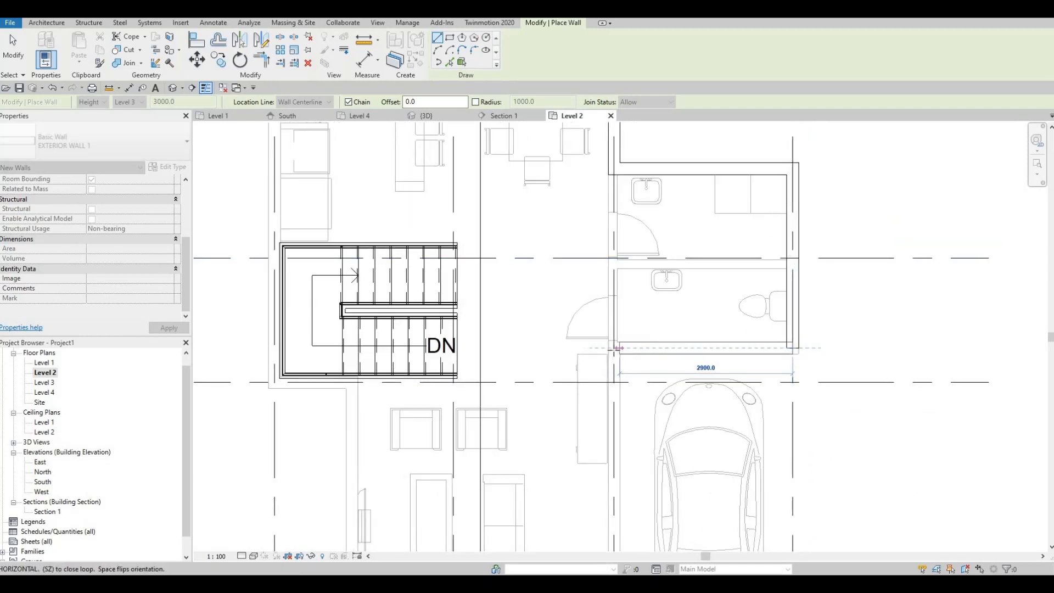
left_click(619, 348)
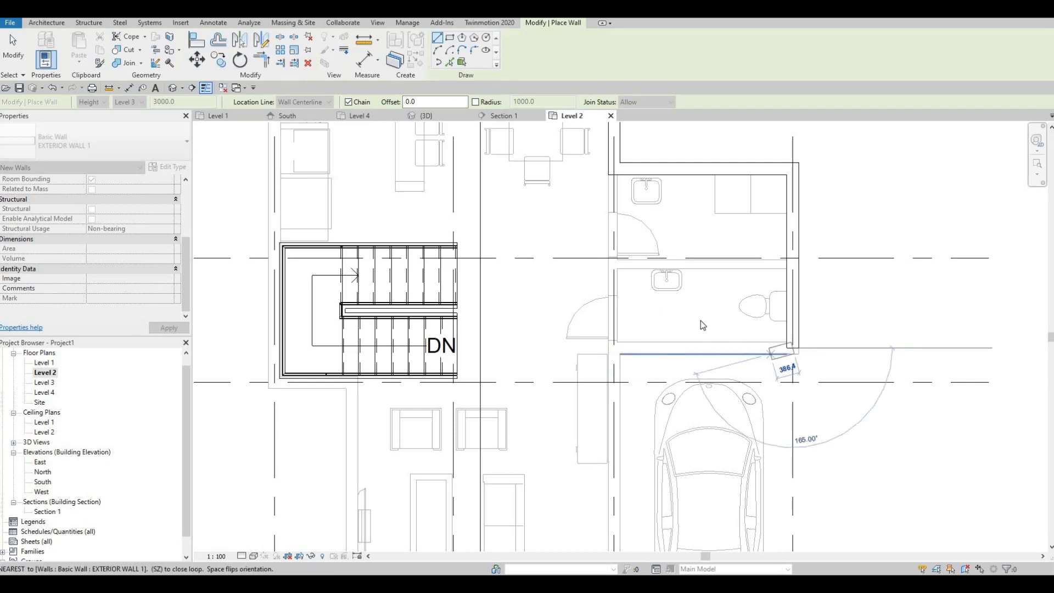
scroll(700, 321, "down", 1)
key("Escape")
key("Escape")
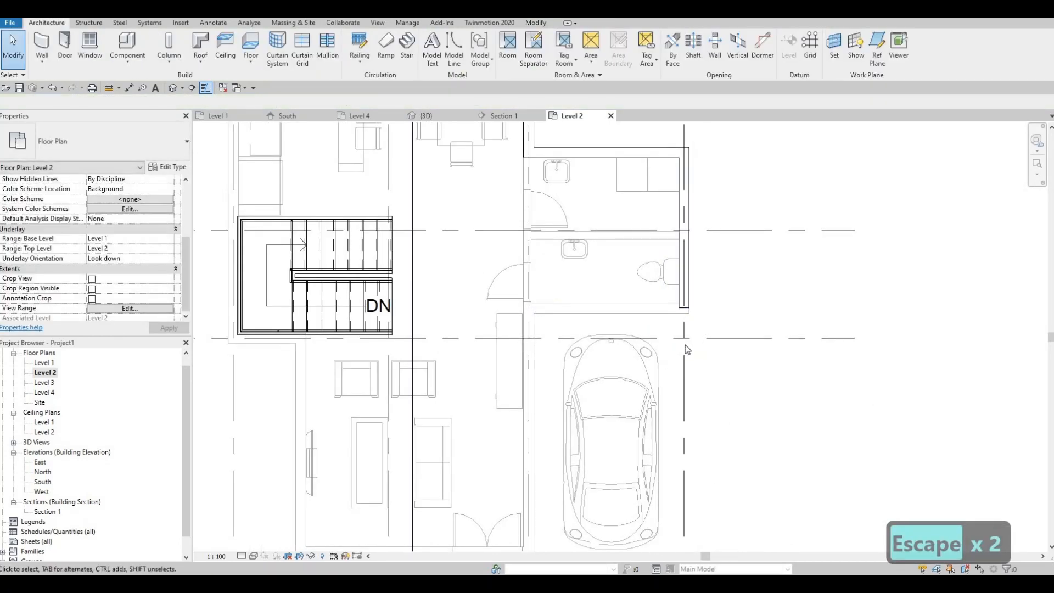
Stretch the lower end of the bathrooms' outer wall down beside the car to a length of about 6800 mm.
middle_click_drag(686, 345, 683, 247)
scroll(683, 247, "down", 2)
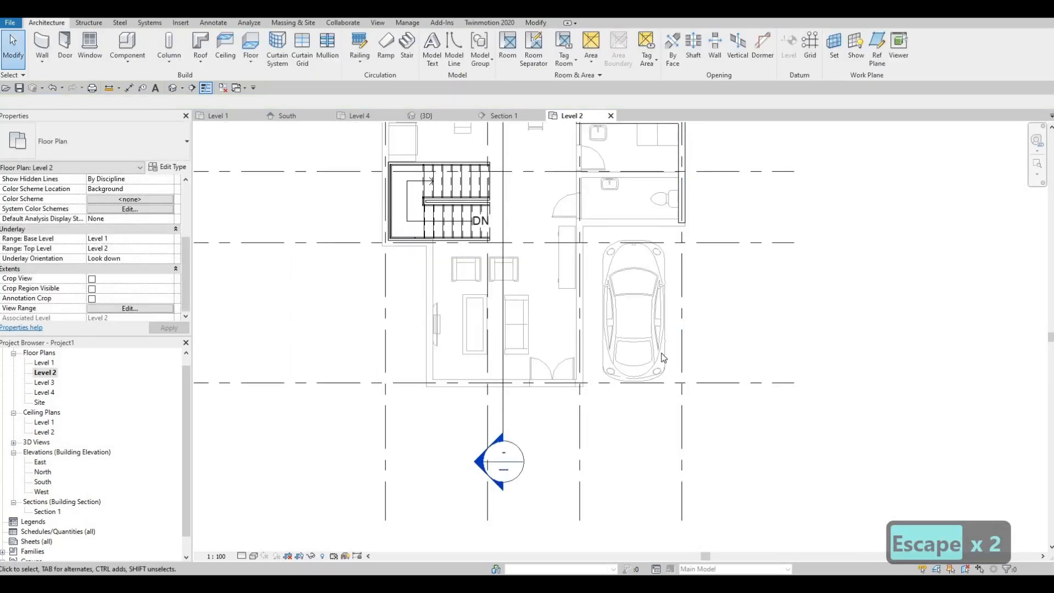
left_click(682, 225)
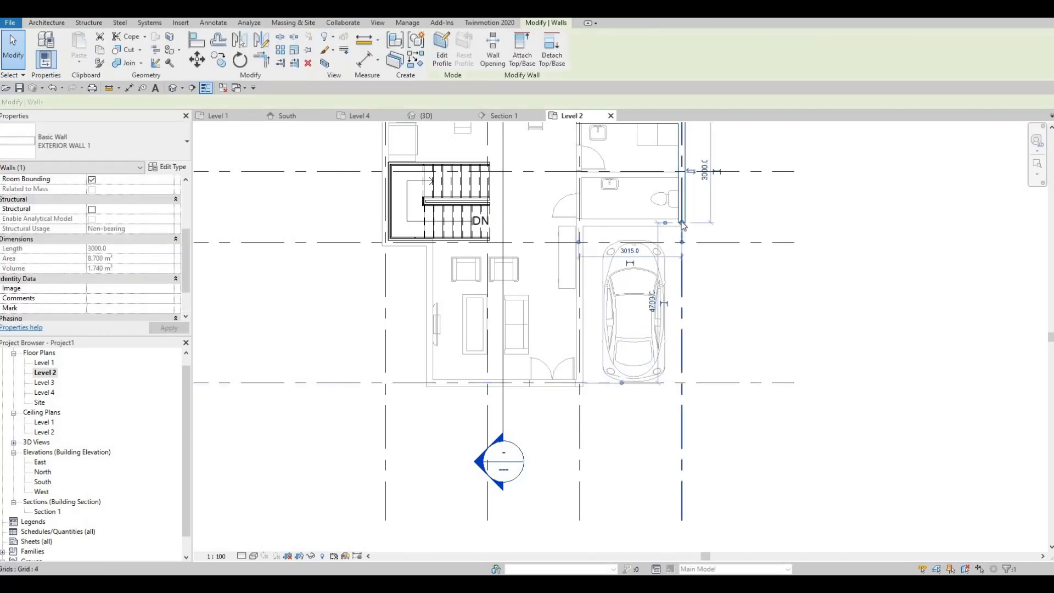
left_click_drag(693, 330, 682, 365)
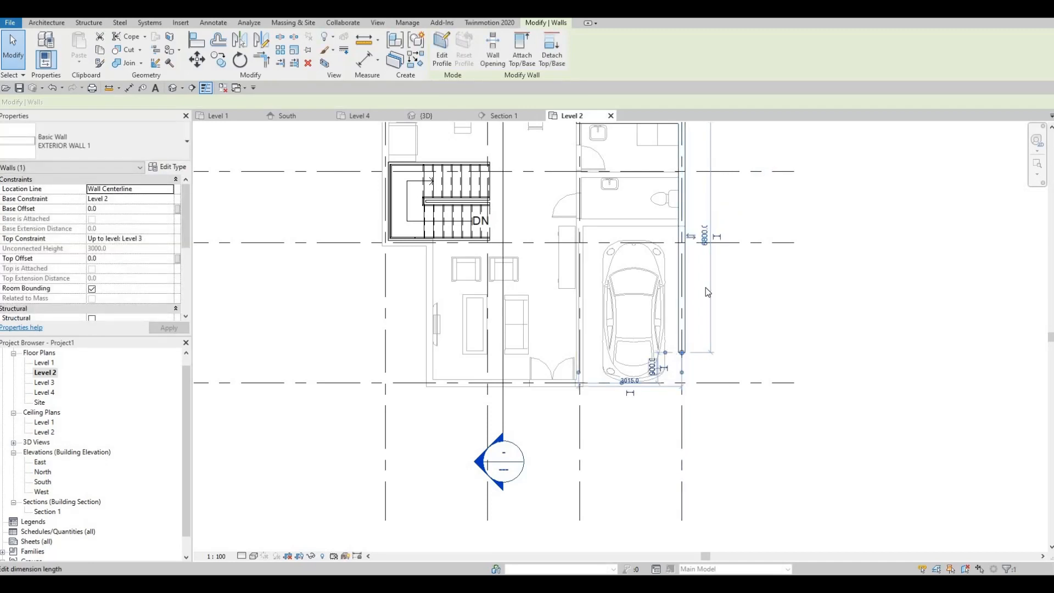
Set the length of the exterior wall beside the car to 6600 mm and deselect it.
scroll(705, 242, "up", 2)
scroll(712, 230, "up", 2)
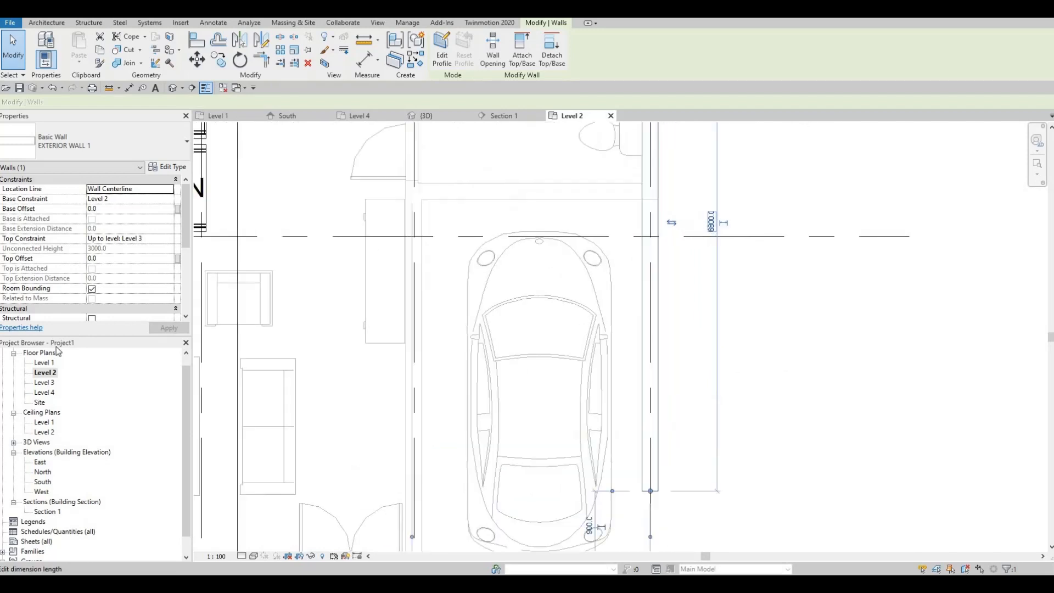
key("F1")
scroll(714, 218, "up", 2)
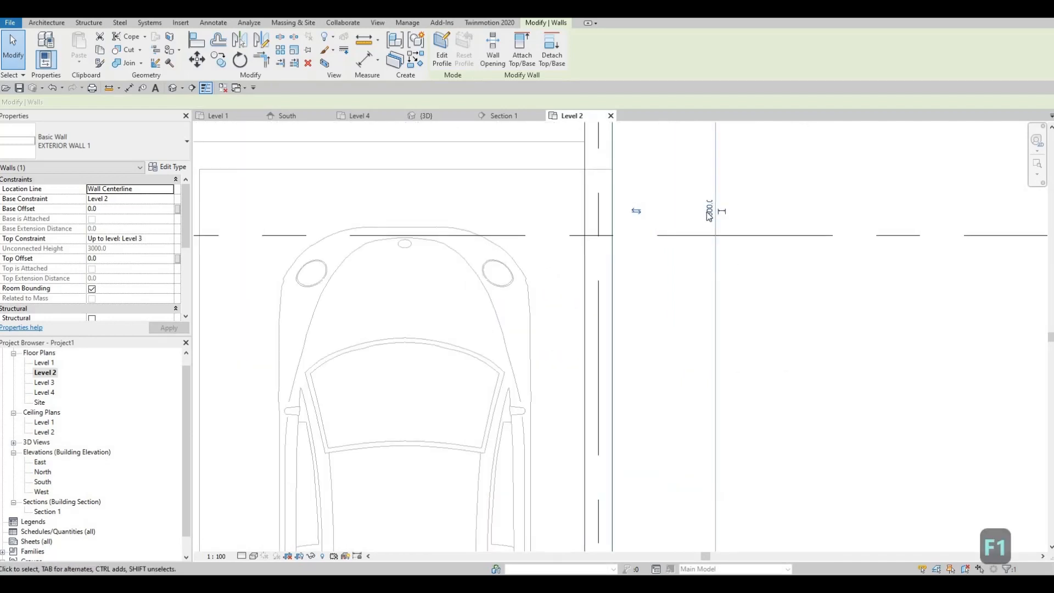
left_click(708, 211)
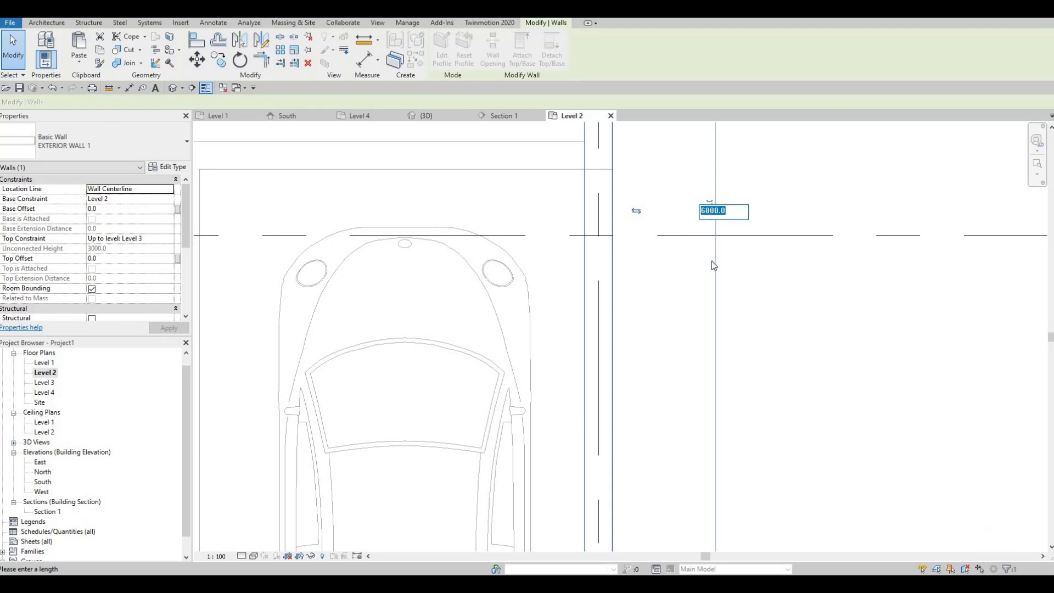
key("Left")
key("Left")
key("Left")
key("Left")
key("BackSpace")
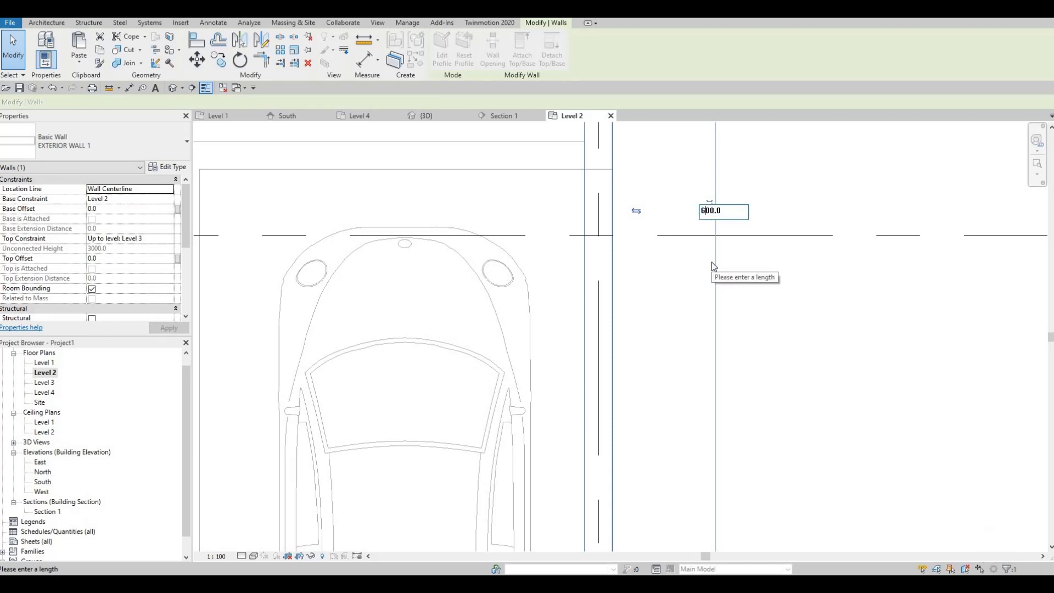
type("6")
key("Return")
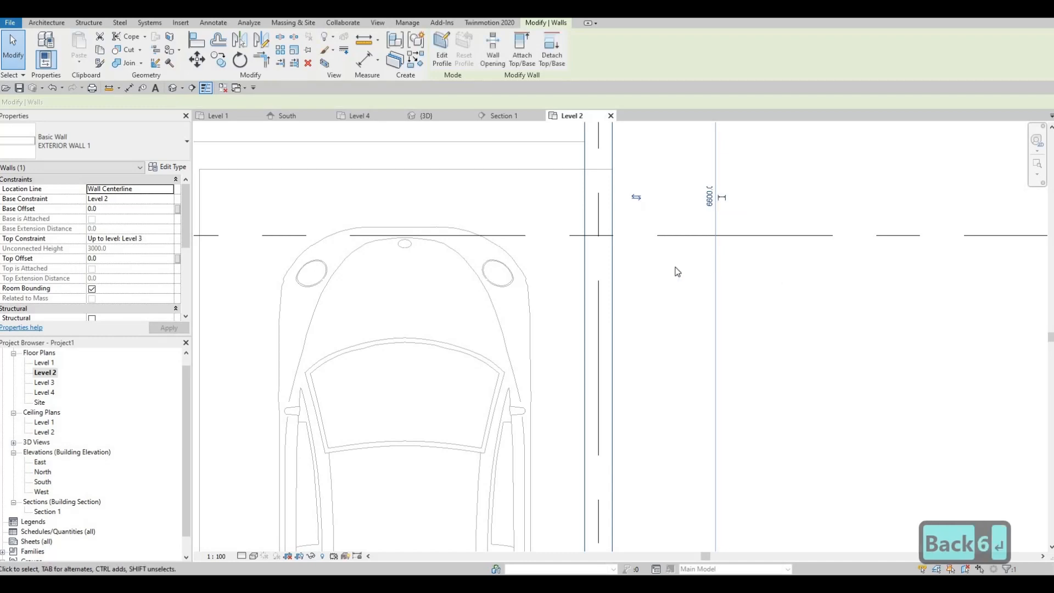
scroll(685, 313, "down", 5)
scroll(691, 286, "down", 1)
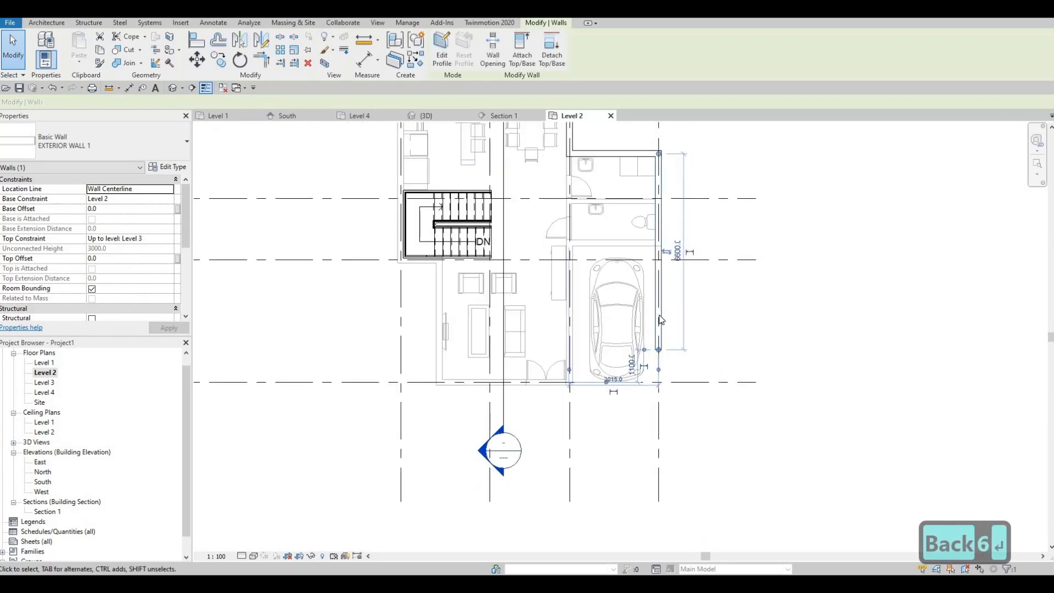
scroll(662, 321, "up", 2)
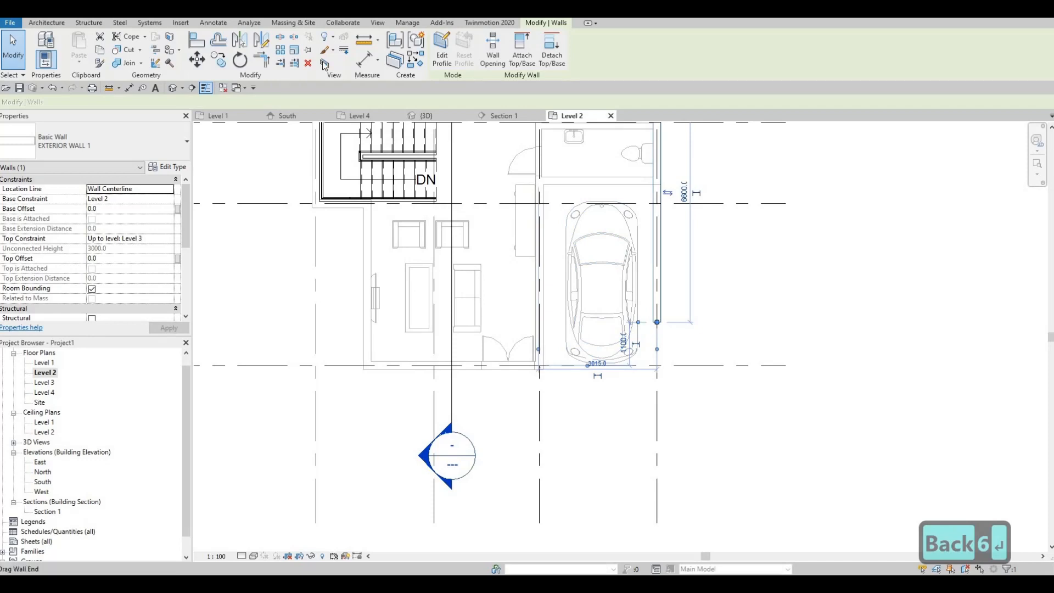
key("Escape")
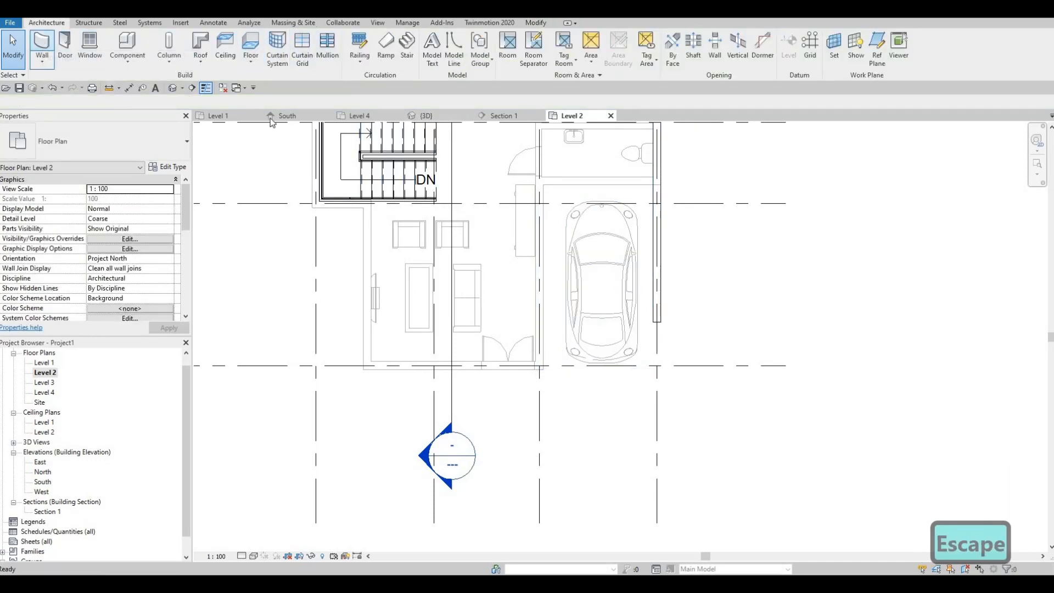
Draw an exterior wall from the lower end of the 6600 mm wall horizontally across the car to the living room's wall line.
key("w")
key("a")
scroll(655, 326, "up", 2)
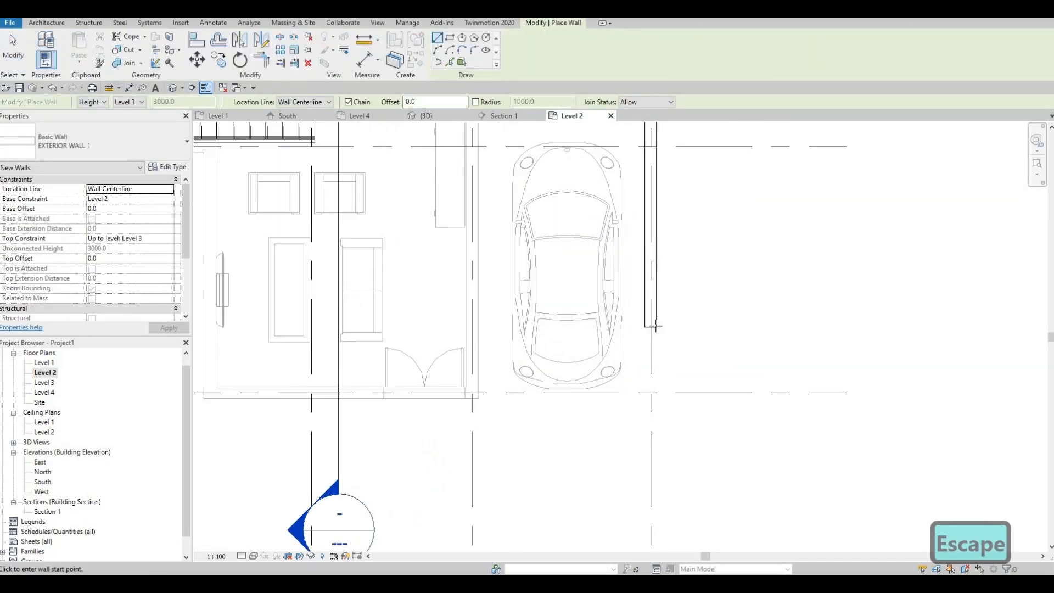
left_click(652, 327)
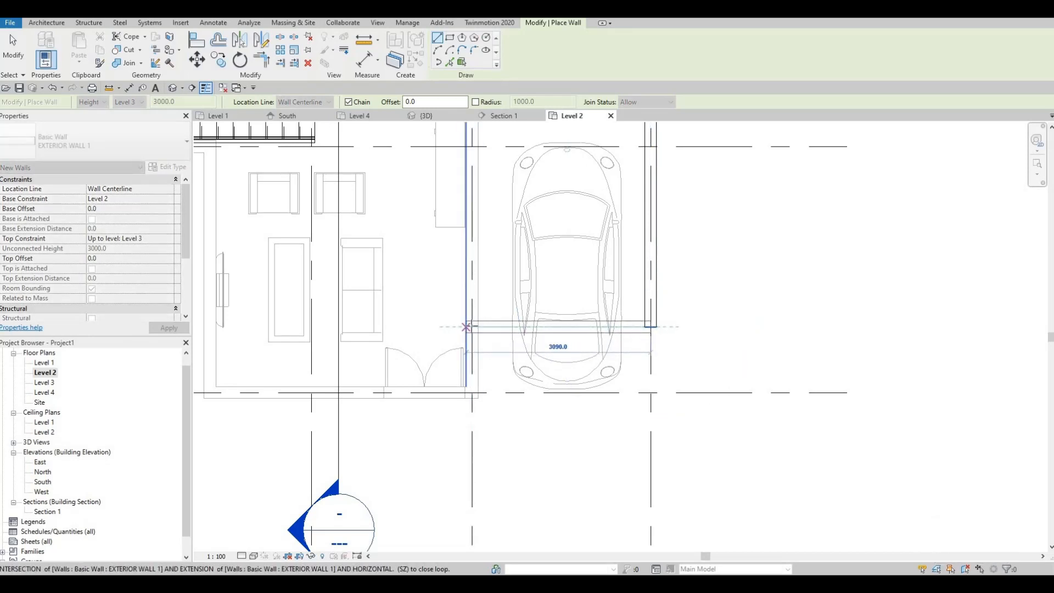
left_click(471, 327)
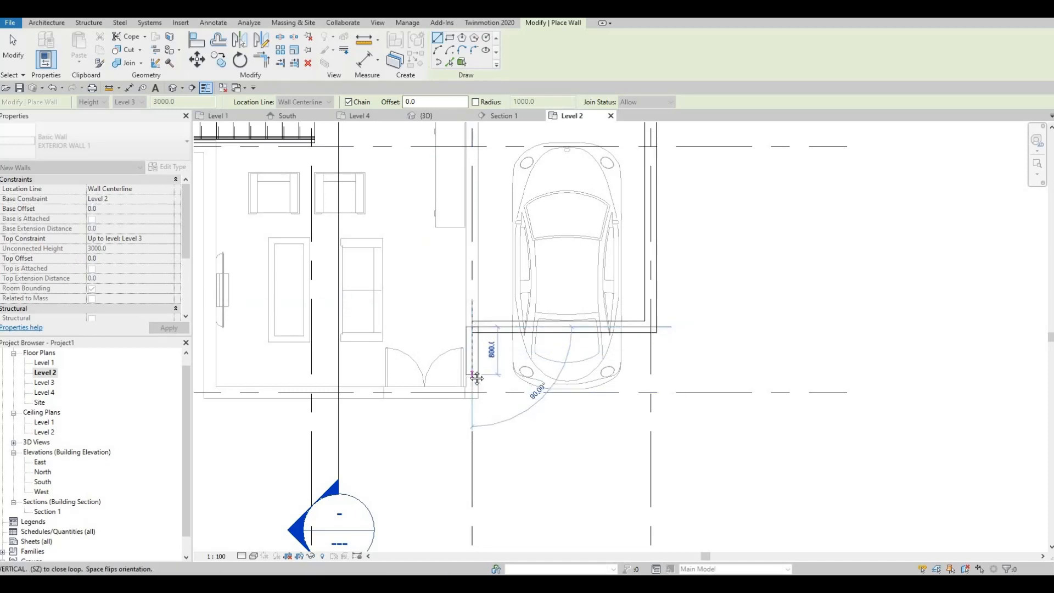
Continue the chain 1100 mm down to the house's front line and 4390 mm along it past the entrance to the living room's outer corner.
middle_click_drag(471, 360, 522, 330)
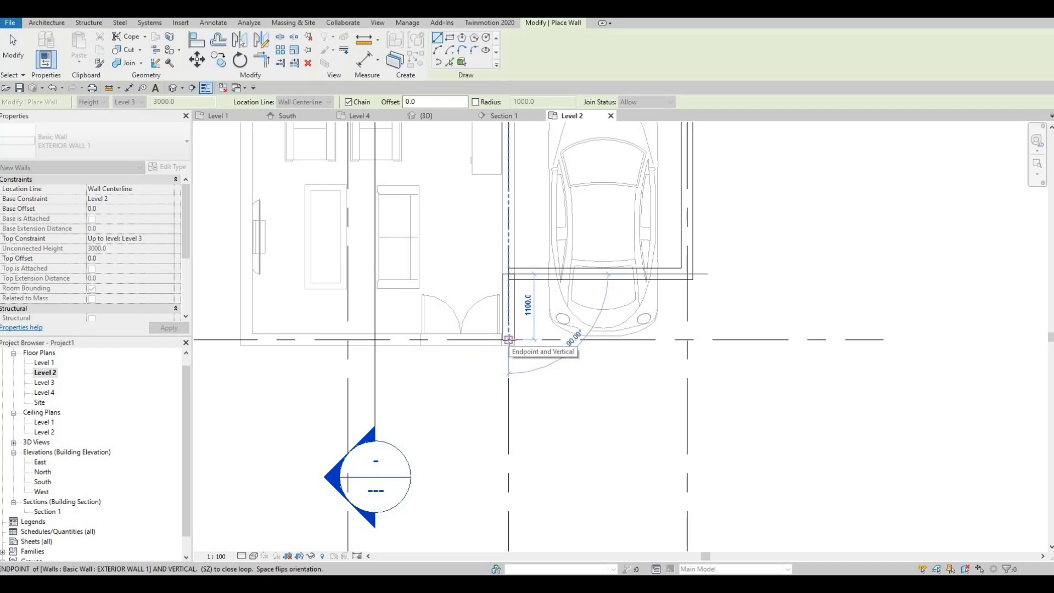
left_click(509, 340)
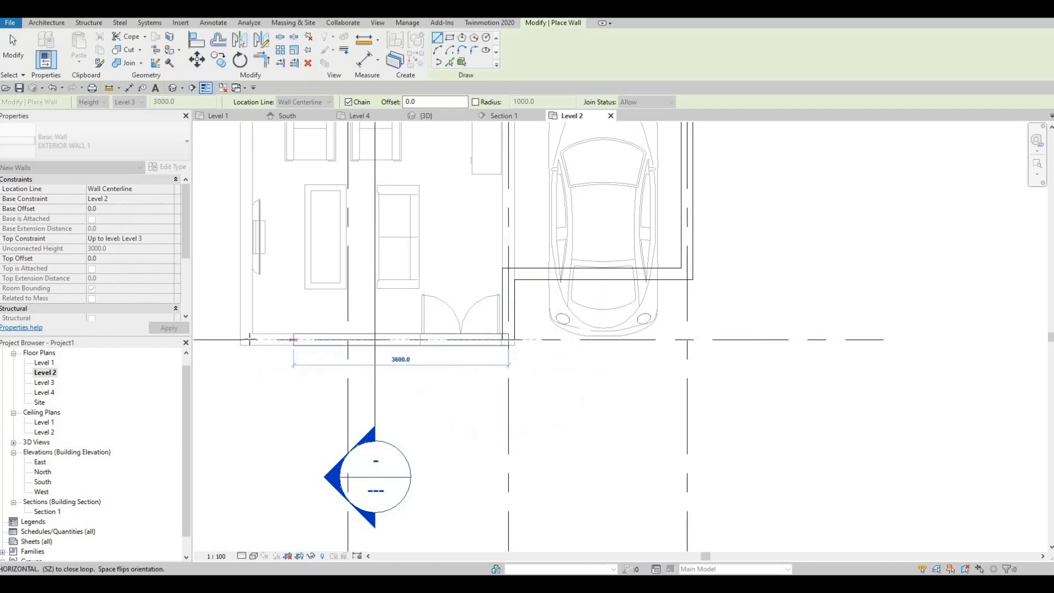
left_click(247, 237)
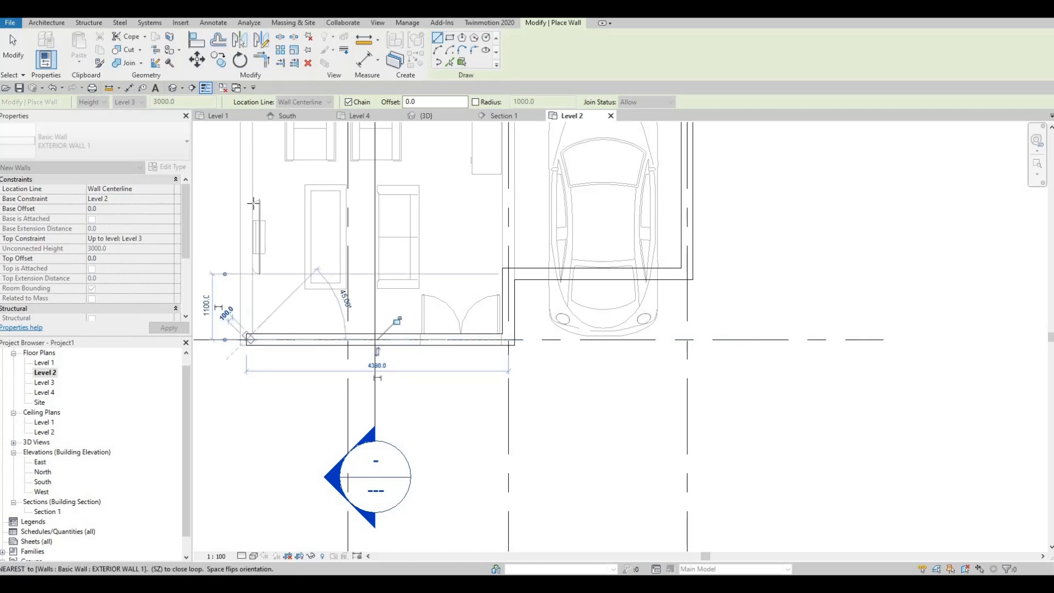
Continue the exterior wall chain from the living room's outer corner up to grid C and 1300 mm across to grid 1.
middle_click_drag(247, 182, 270, 299)
scroll(342, 327, "down", 3)
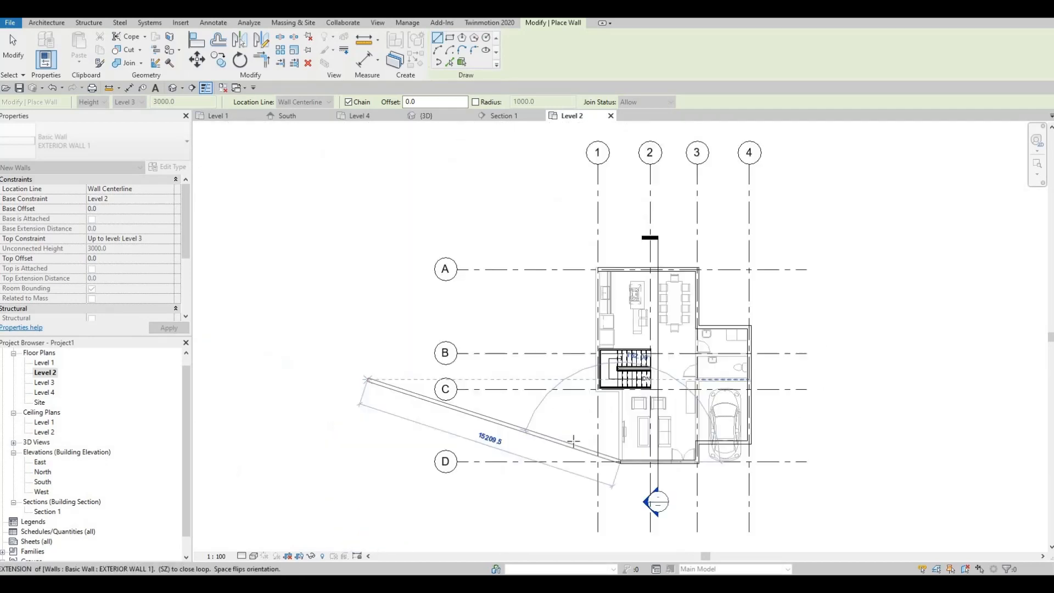
scroll(629, 381, "up", 5)
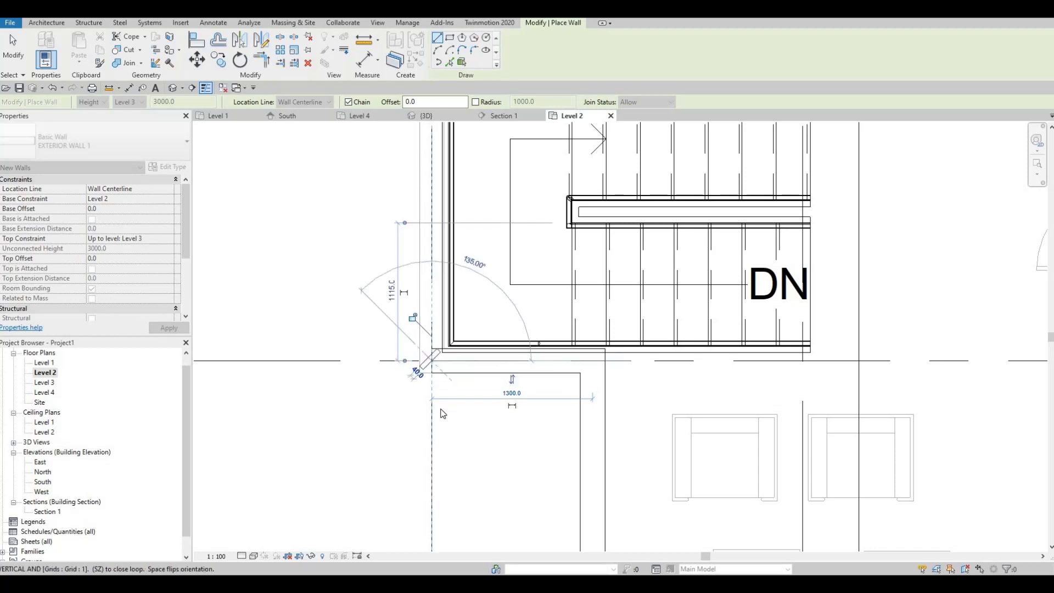
Close the exterior wall chain along grid 1 up to the corner at grid A and end the wall command.
scroll(433, 384, "down", 3)
middle_click_drag(431, 197, 425, 349)
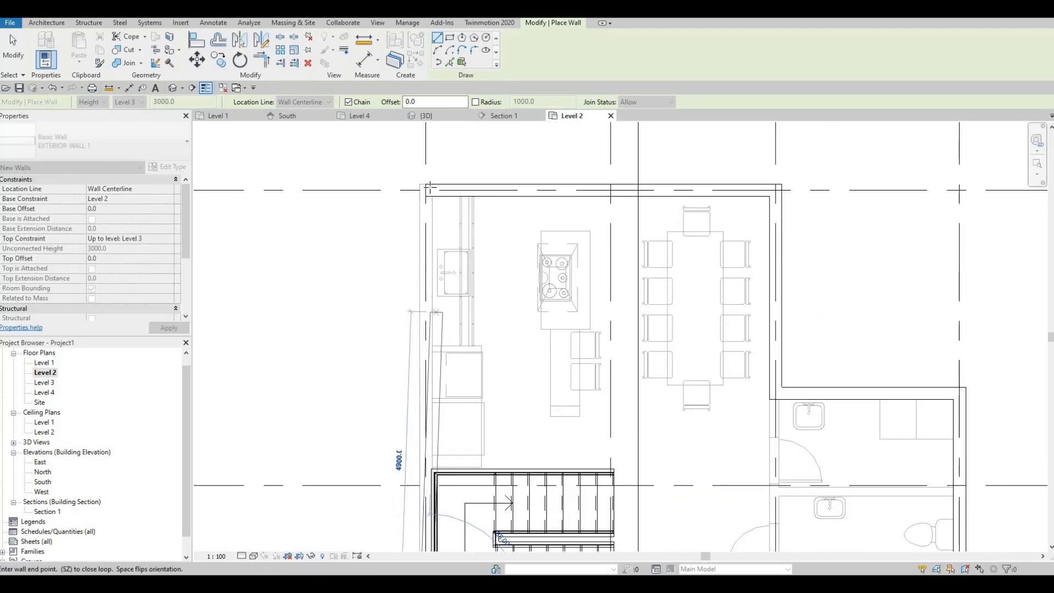
scroll(440, 193, "up", 1)
left_click(428, 184)
key("Escape")
scroll(385, 195, "down", 4)
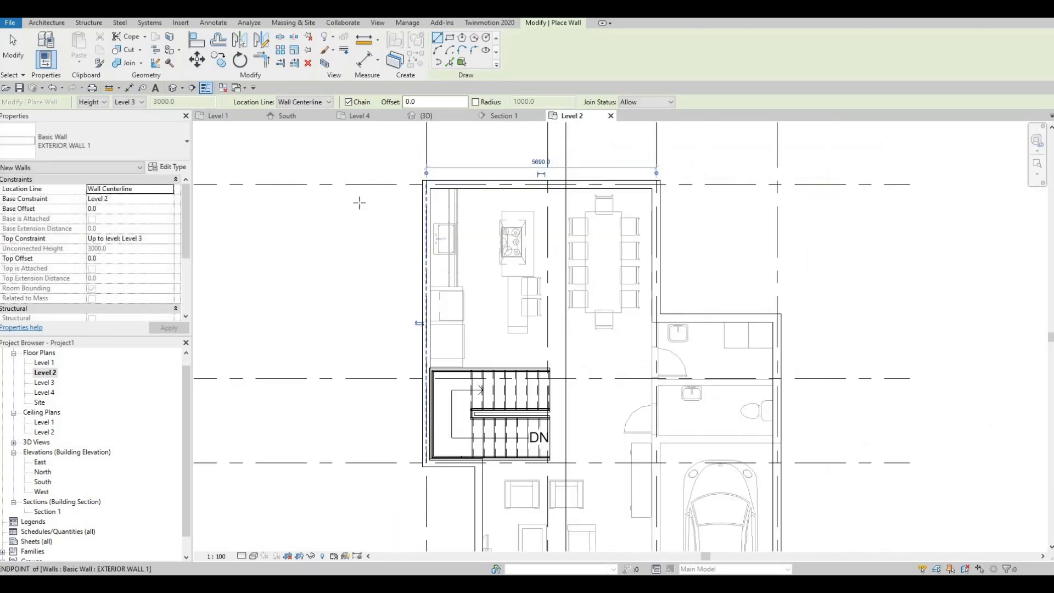
middle_click_drag(400, 172, 400, 318)
key("Escape")
middle_click_drag(539, 542, 555, 421)
key("Escape")
Examine the closed exterior outline against the underlay around the stairs, living room, bathrooms and car.
scroll(541, 405, "up", 1)
scroll(565, 407, "up", 1)
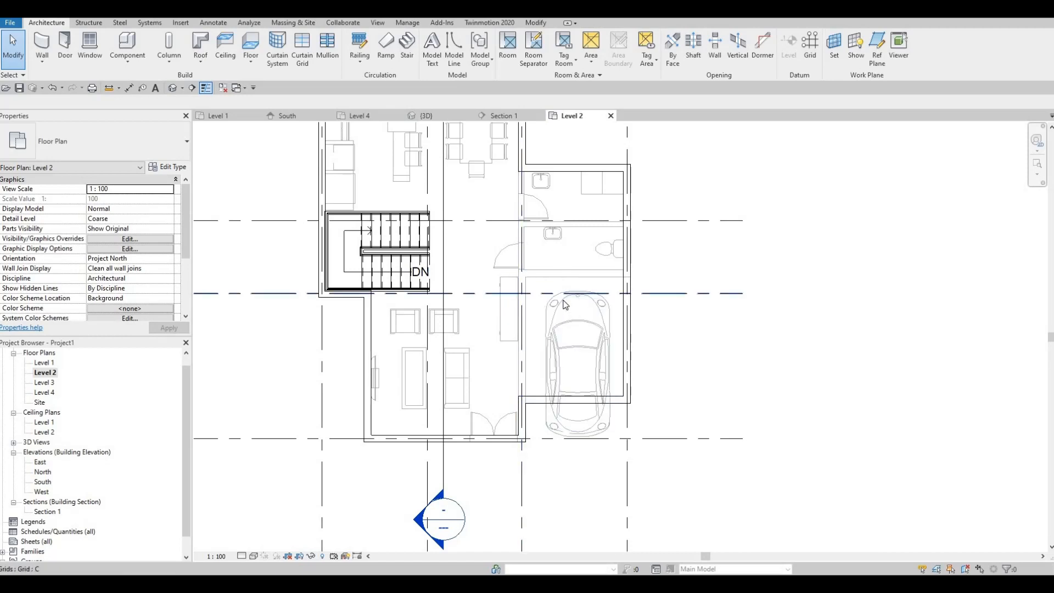
middle_click_drag(610, 310, 649, 290)
middle_click_drag(614, 338, 626, 378)
scroll(591, 415, "down", 1)
middle_click_drag(591, 416, 620, 340)
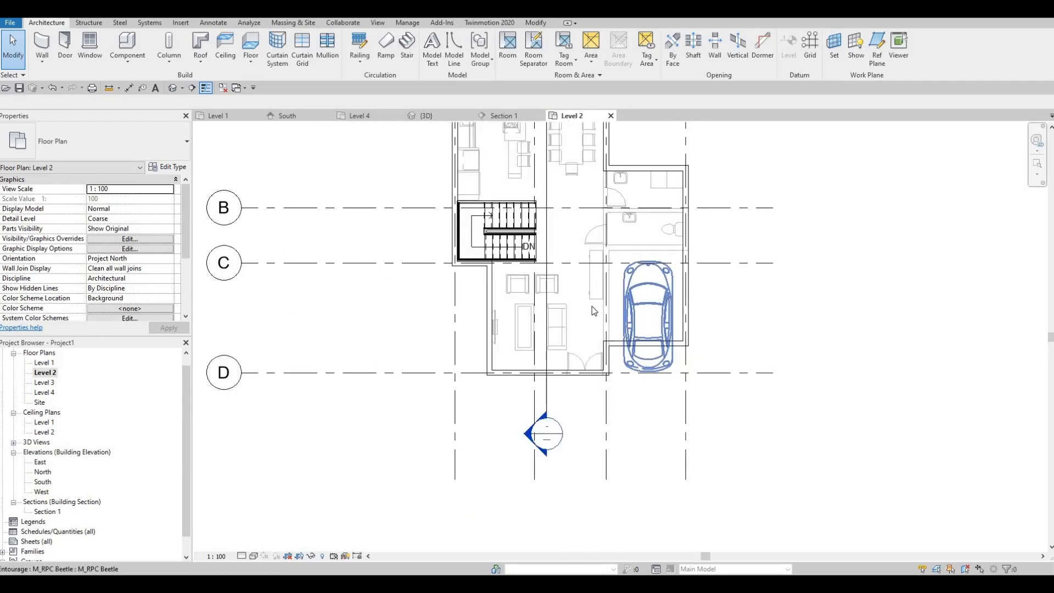
middle_click_drag(524, 186, 508, 268)
scroll(508, 268, "up", 2)
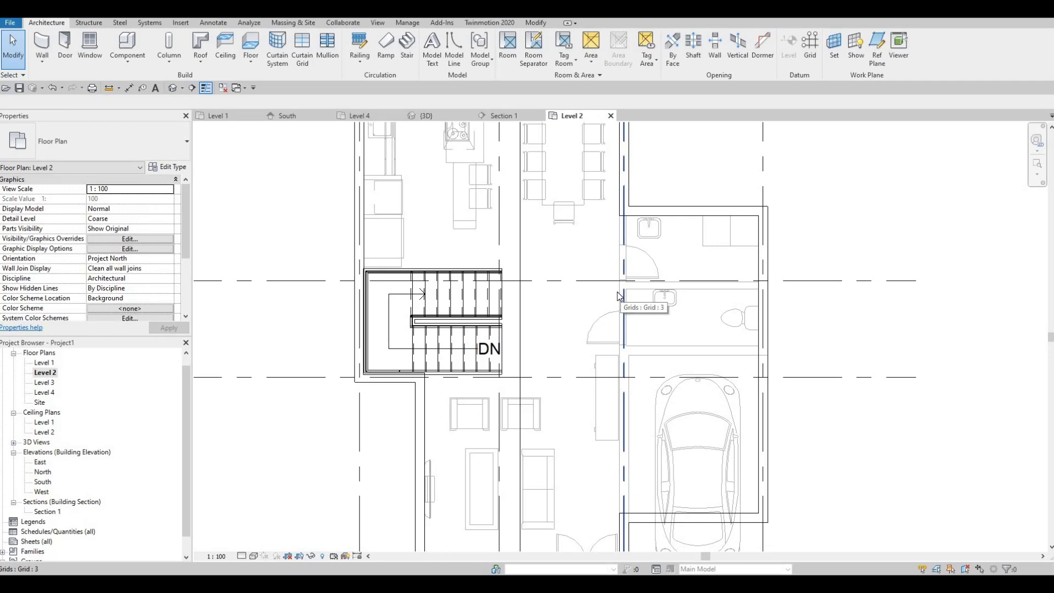
Create a wall similar to the underlay's INTERIOR WALL 1 beside the bathrooms, about 1900 mm long down the same line.
key("Tab")
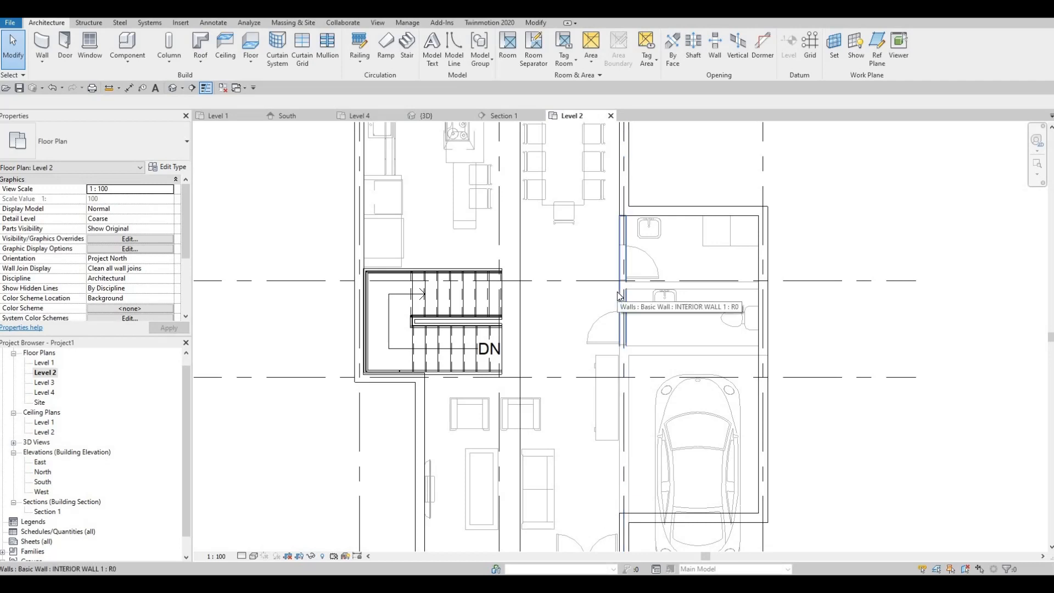
left_click(618, 293)
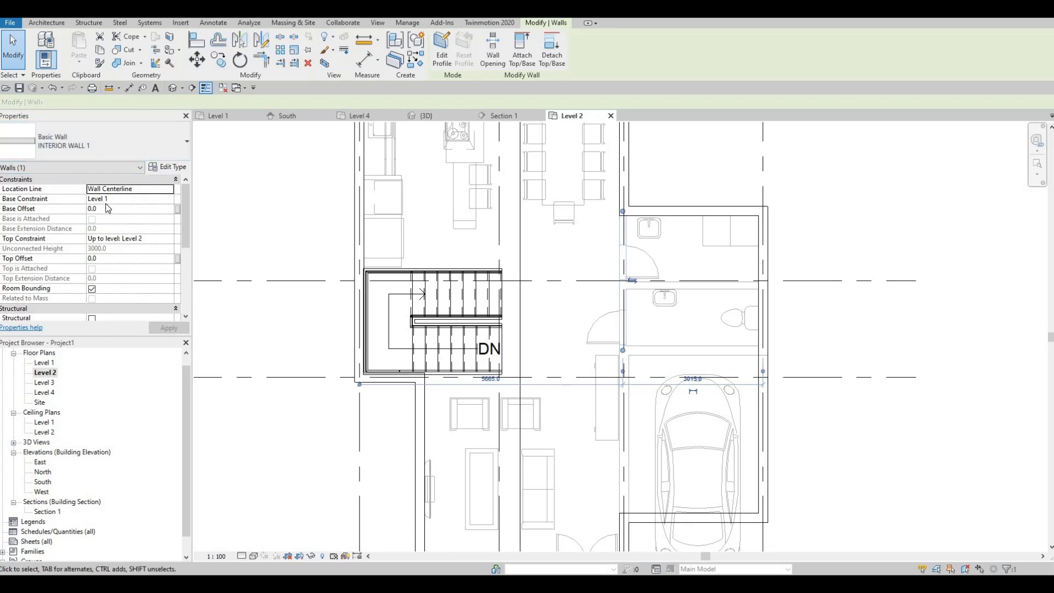
key("c")
key("s")
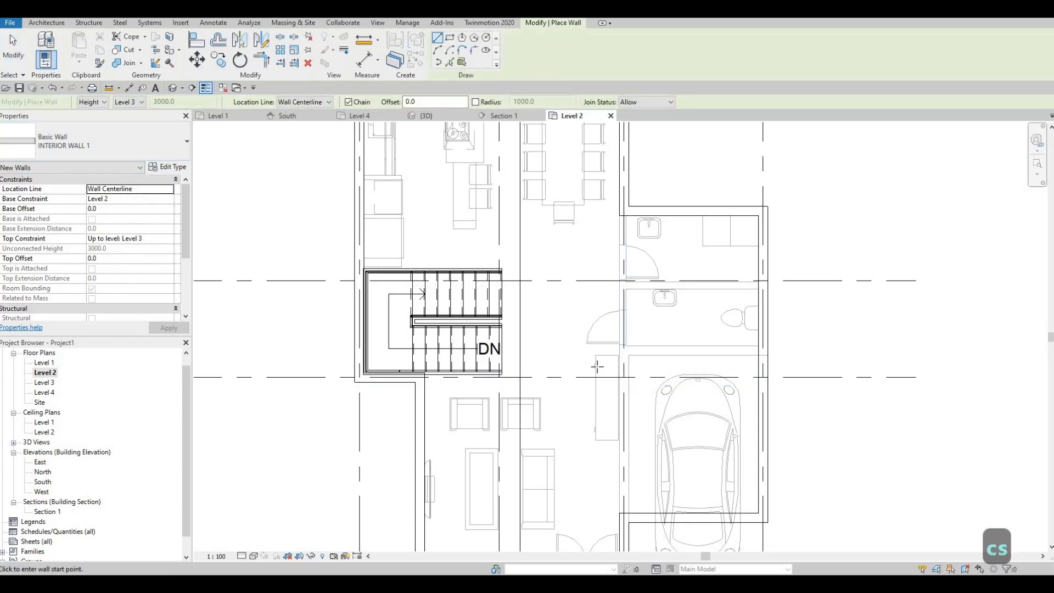
middle_click_drag(558, 382, 610, 320)
scroll(623, 252, "up", 3)
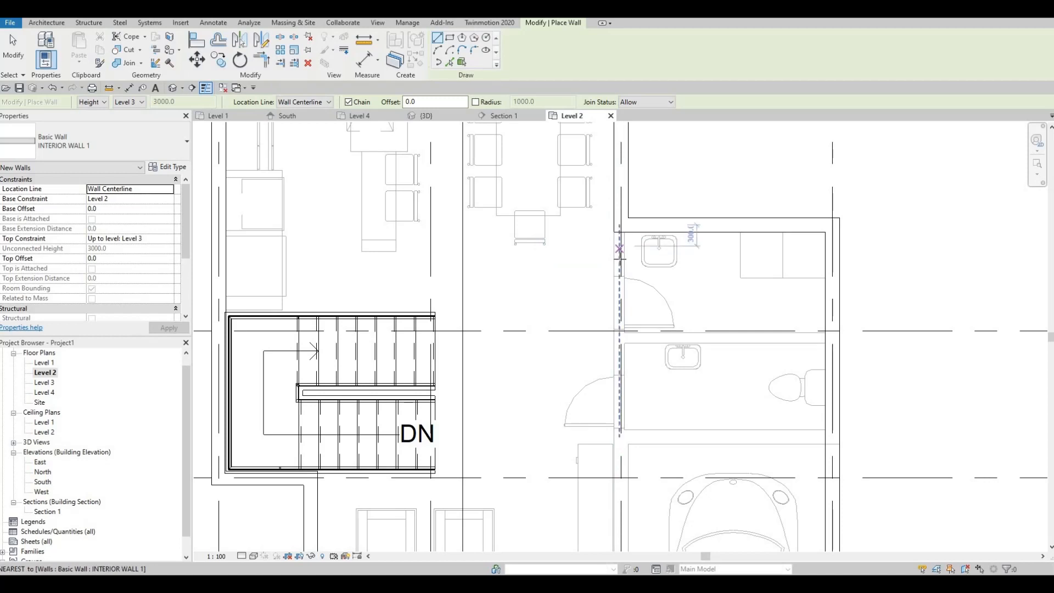
left_click(619, 251)
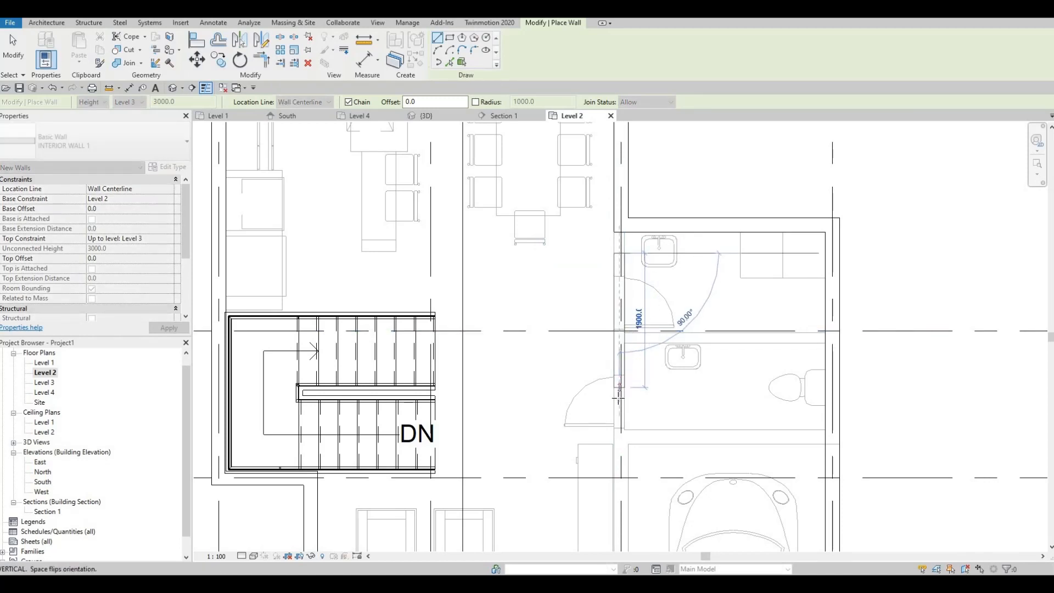
left_click(619, 389)
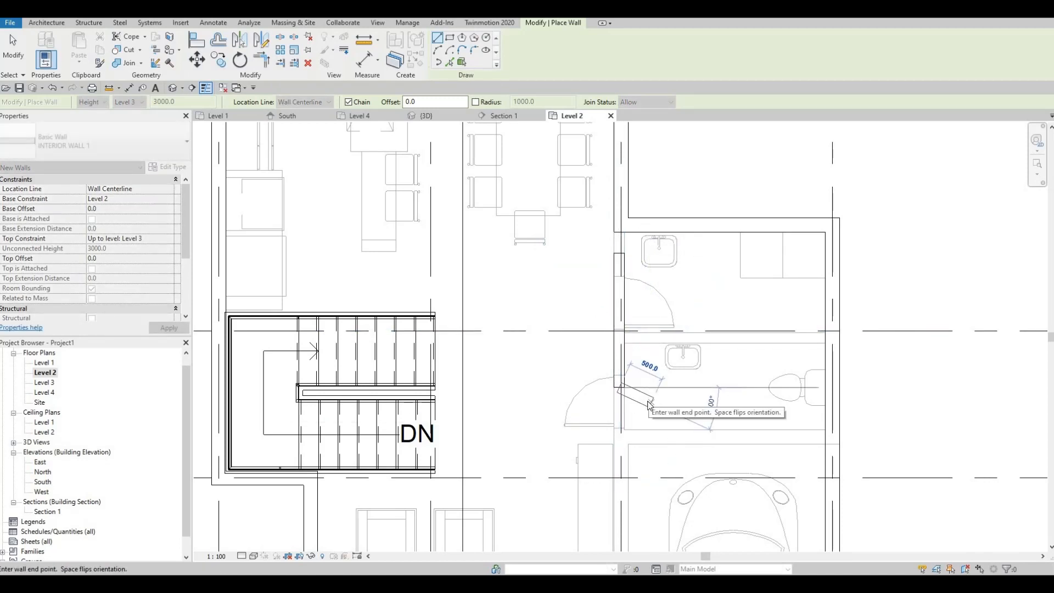
key("Escape")
key("Escape")
key("Escape")
scroll(713, 304, "down", 2)
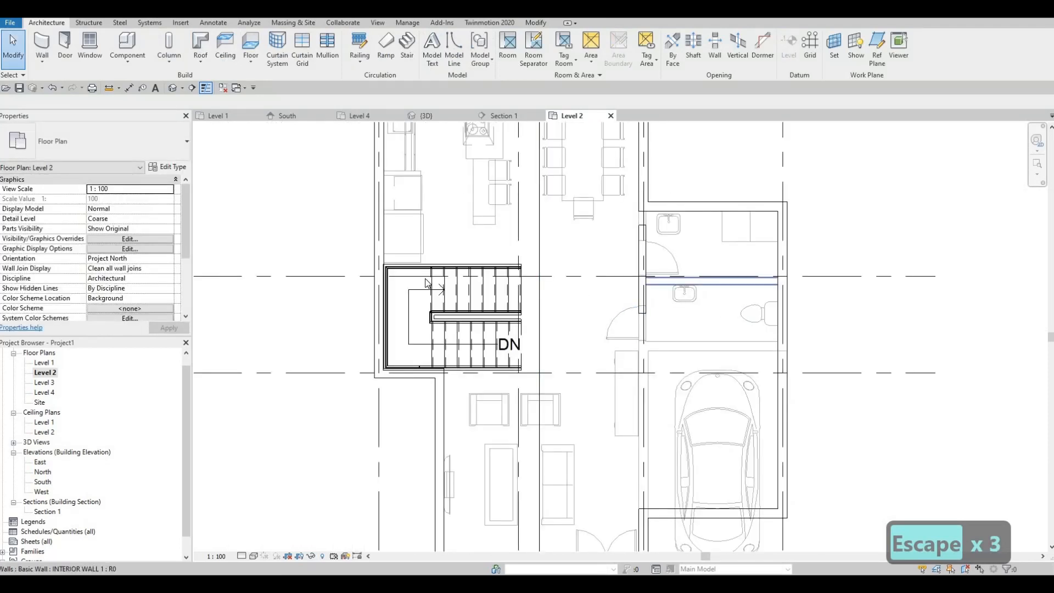
Set the Level 2 plan's underlay base level to None and apply it.
scroll(144, 252, "down", 4)
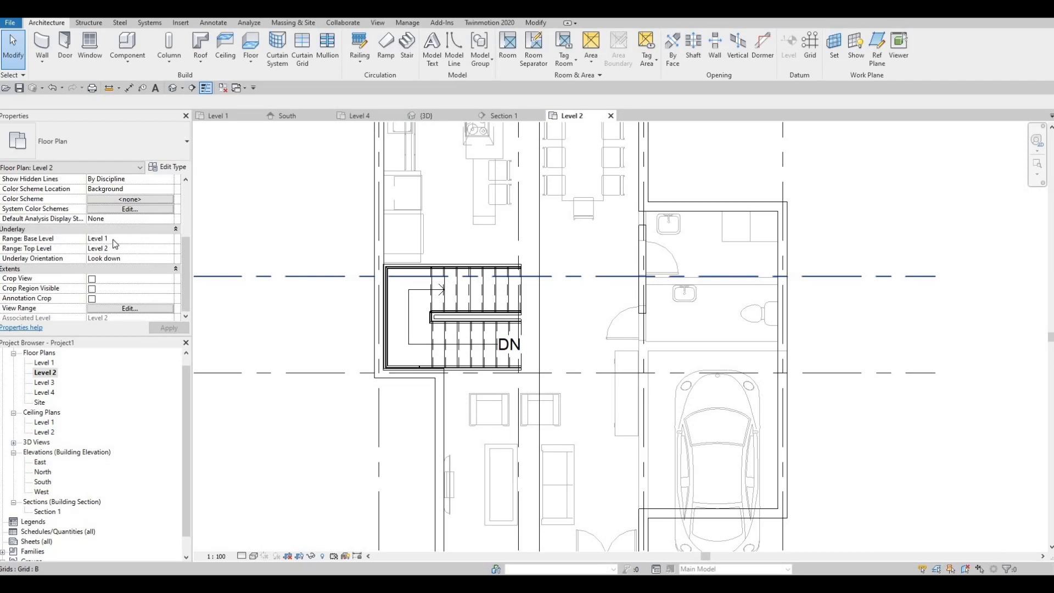
left_click(163, 239)
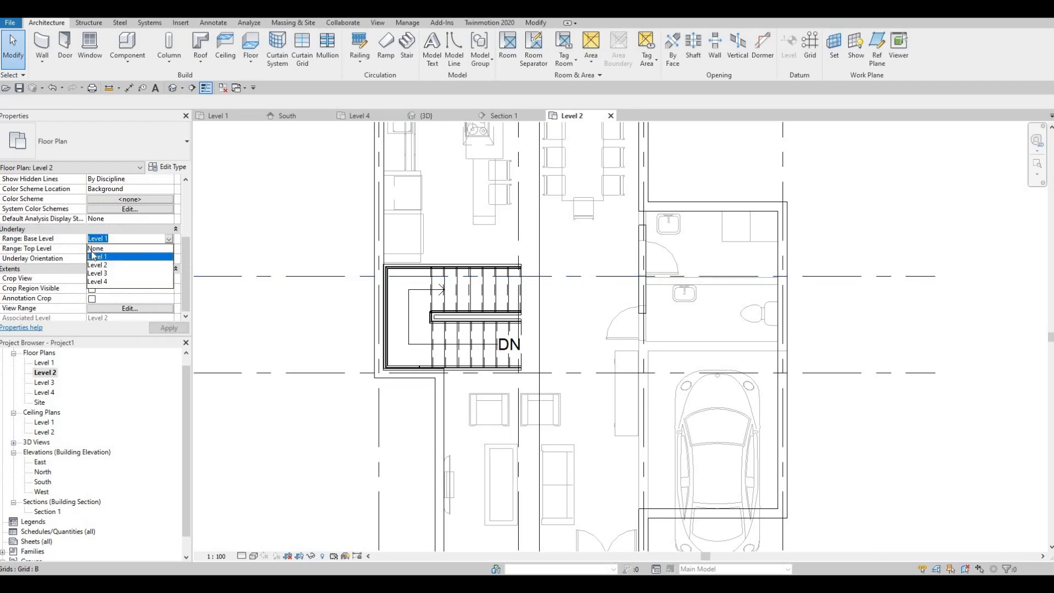
left_click(167, 328)
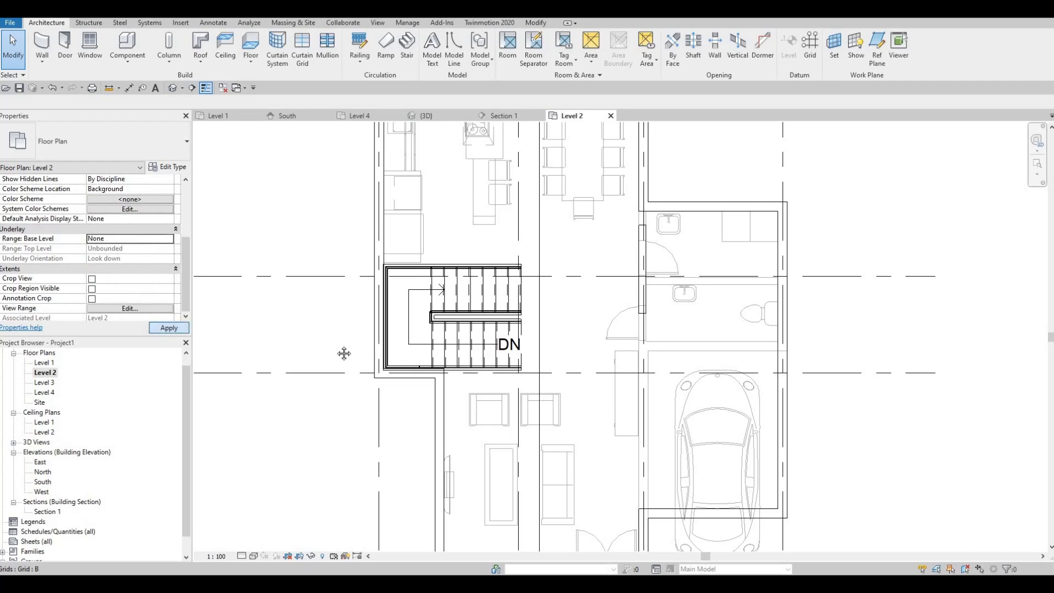
middle_click_drag(497, 308, 421, 313)
middle_click_drag(543, 299, 423, 300)
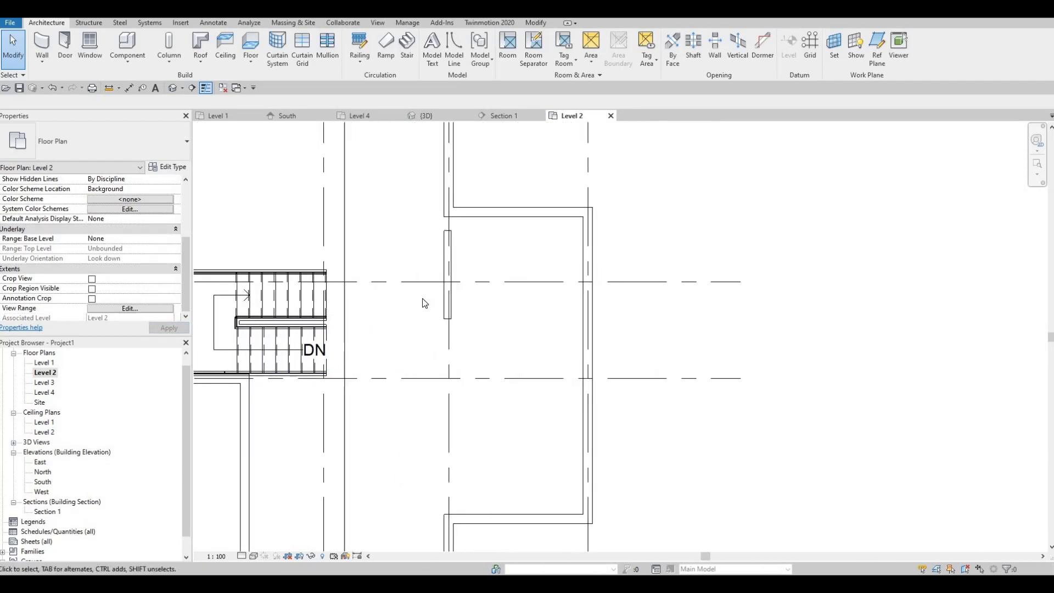
scroll(424, 300, "up", 1)
key("Escape")
key("Escape")
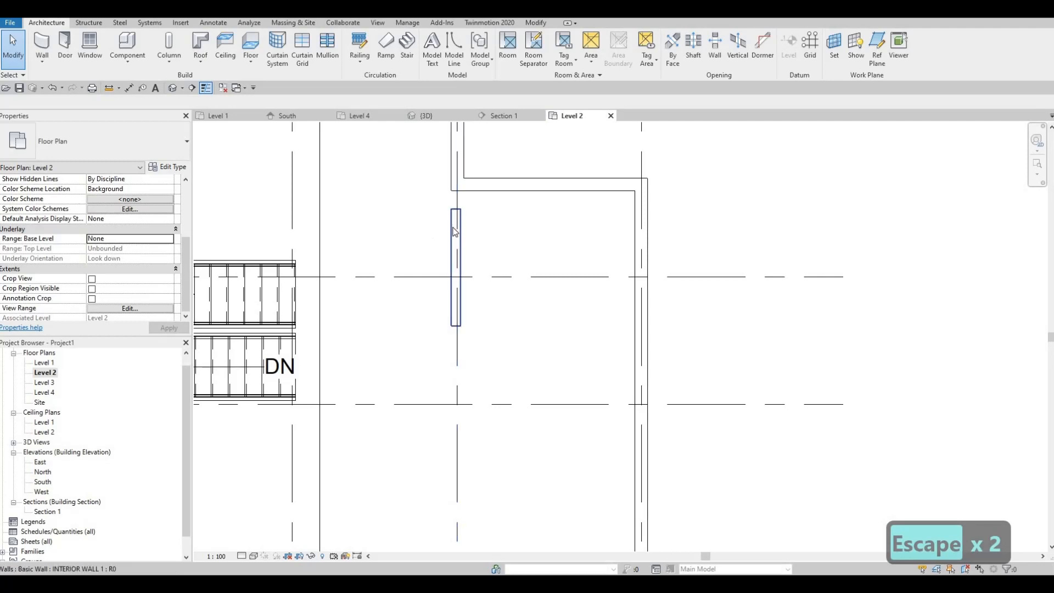
key("a")
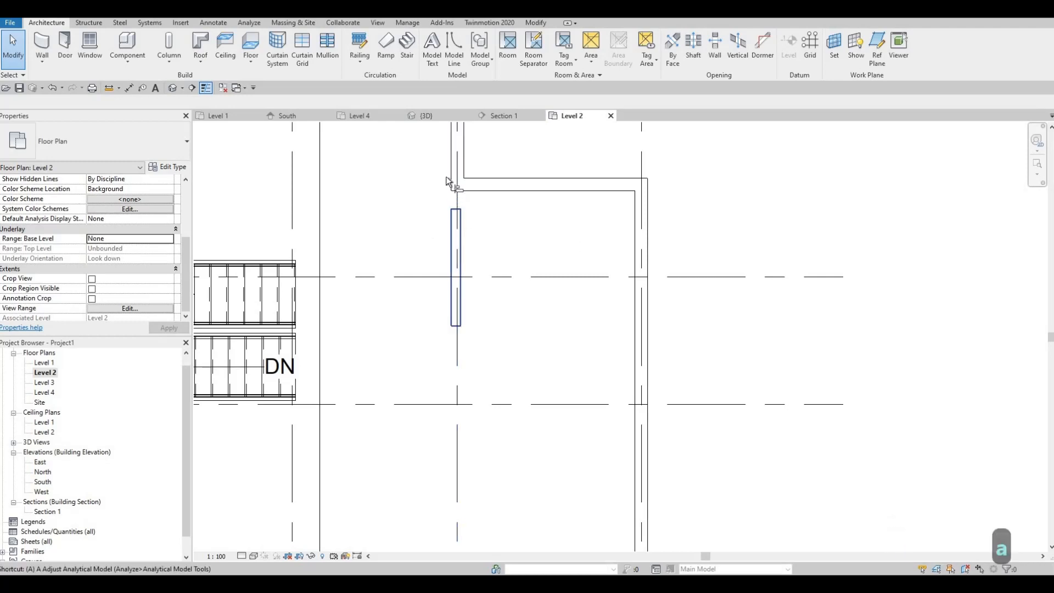
key("l")
left_click(451, 174)
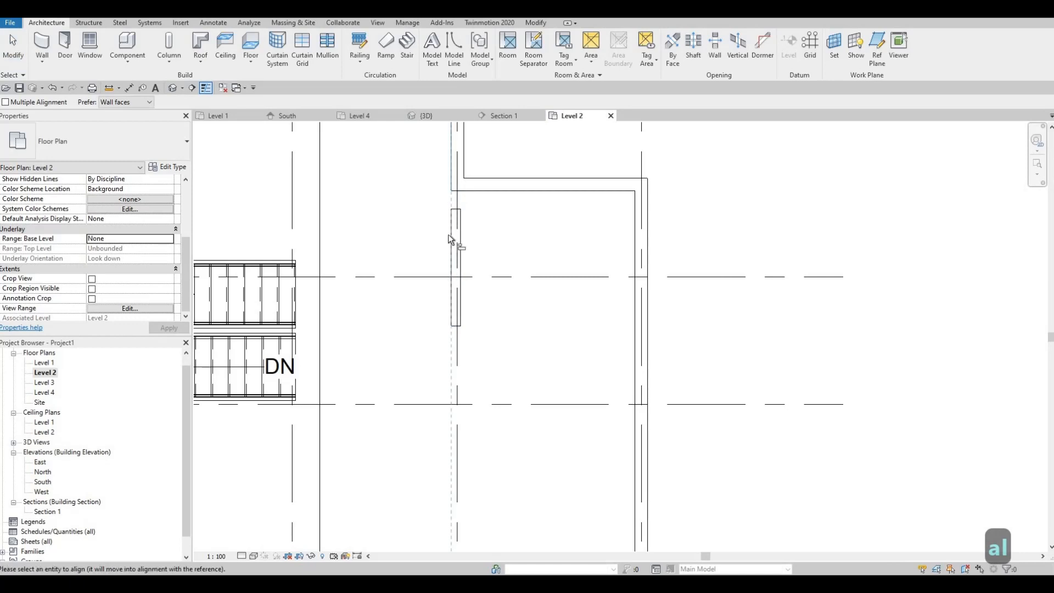
key("Escape")
key("Escape")
key("Escape")
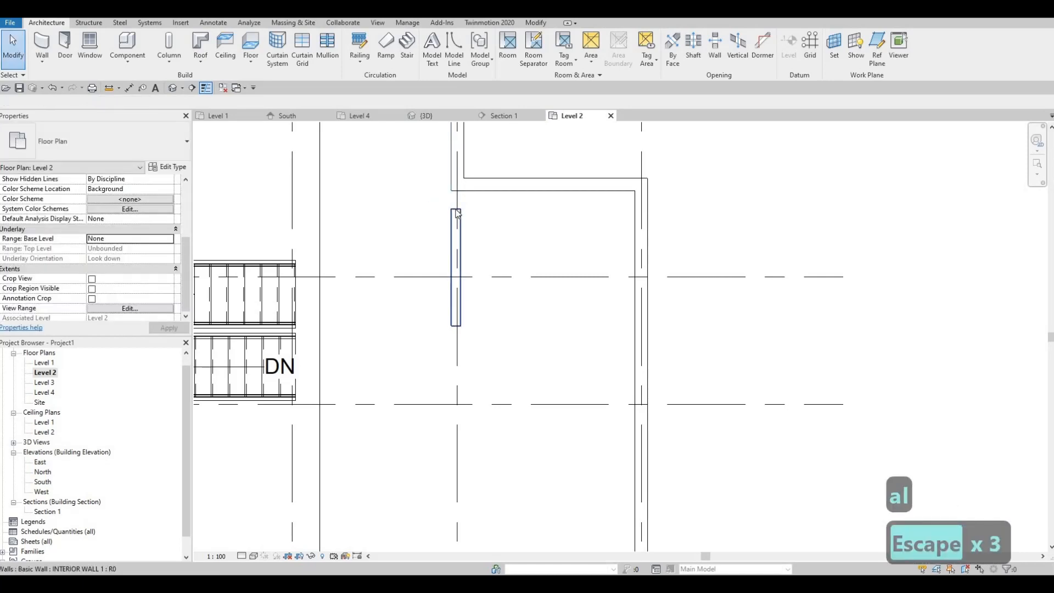
Extend the new interior wall's upper end to the exterior corner near grid 3 and its lower end to the exterior wall's front offset.
left_click(456, 220)
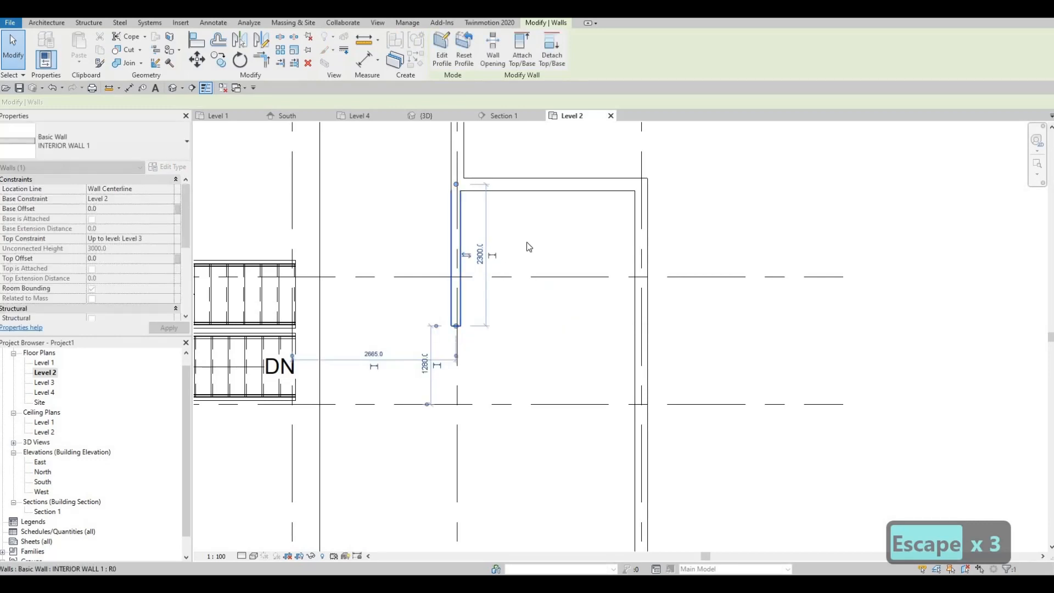
scroll(392, 342, "down", 3)
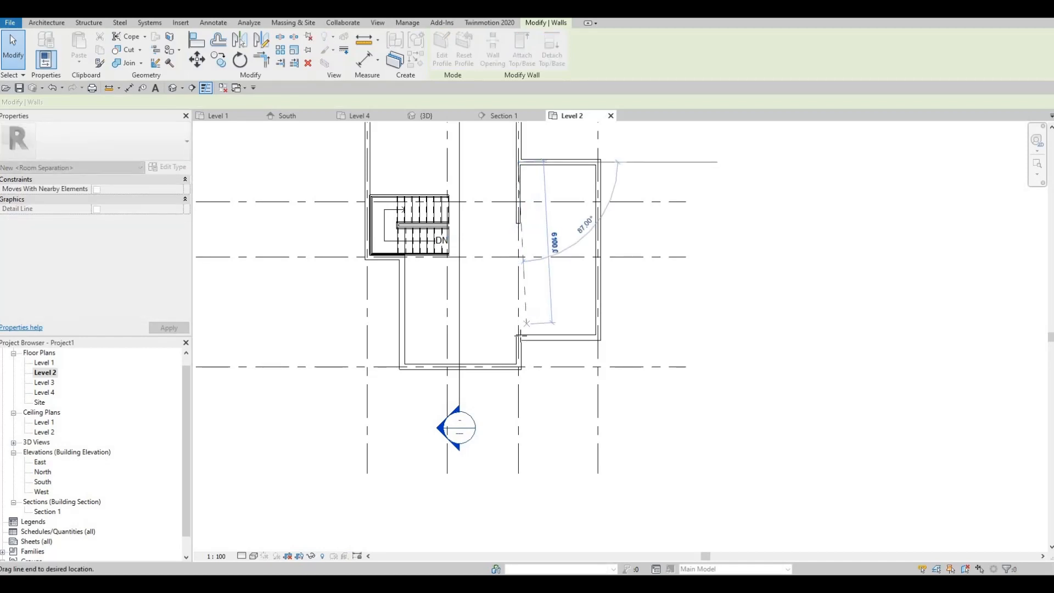
left_click(515, 370)
scroll(505, 321, "up", 5)
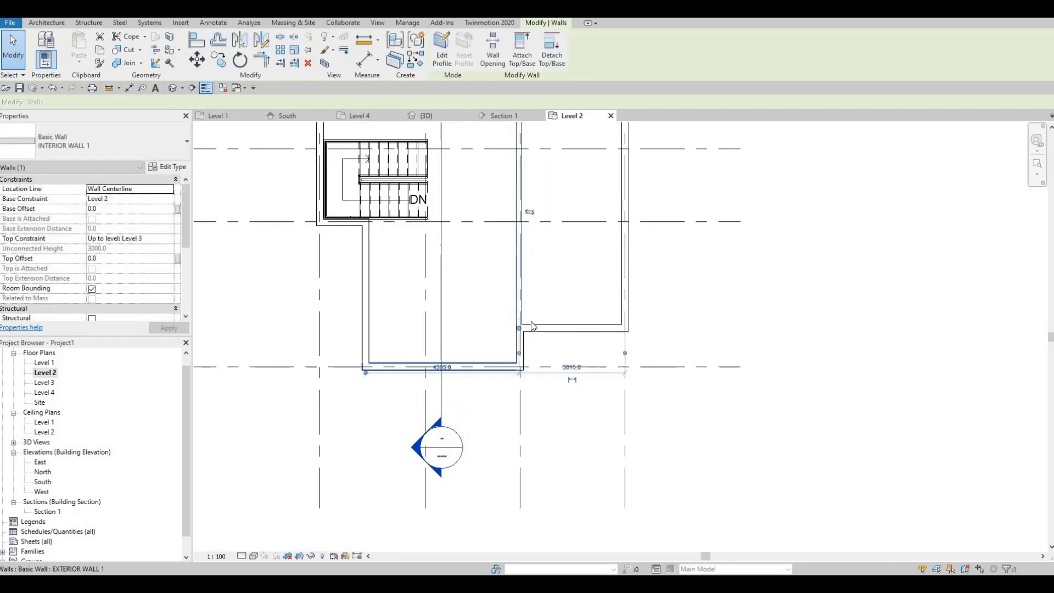
key("Escape")
key("Escape")
scroll(514, 341, "down", 4)
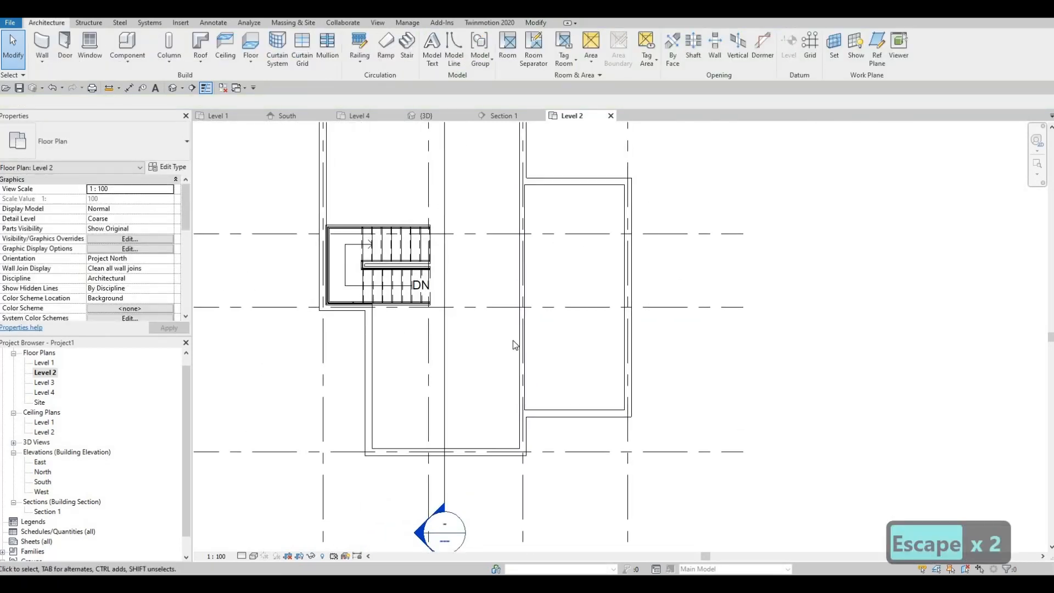
Draw similar interior walls along grid 2 from the grid A exterior wall to about 4400 mm below it, and across above the stairs to grid 1.
middle_click_drag(531, 339, 482, 327)
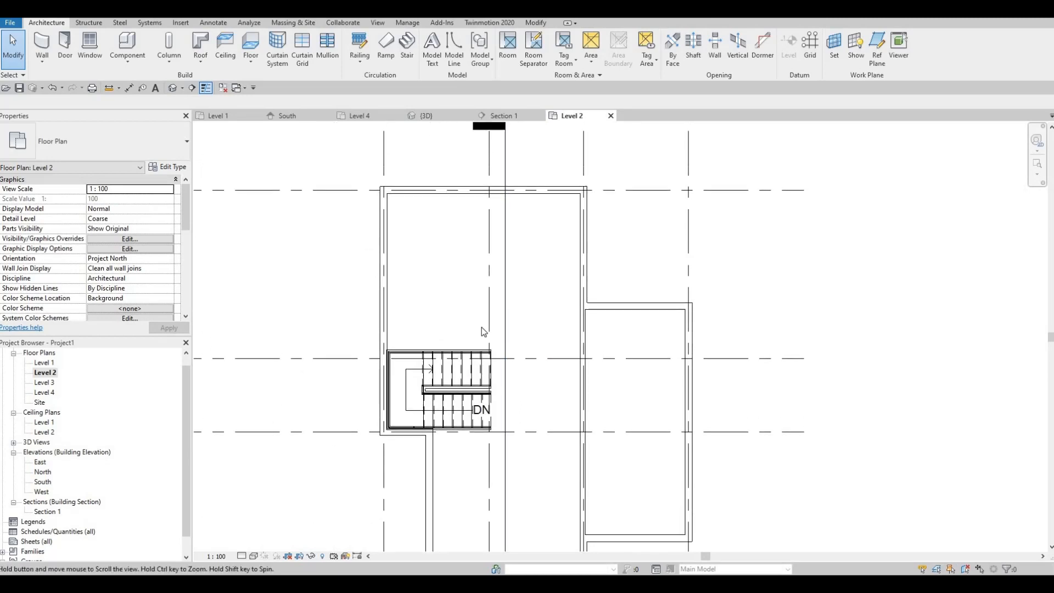
scroll(496, 352, "up", 1)
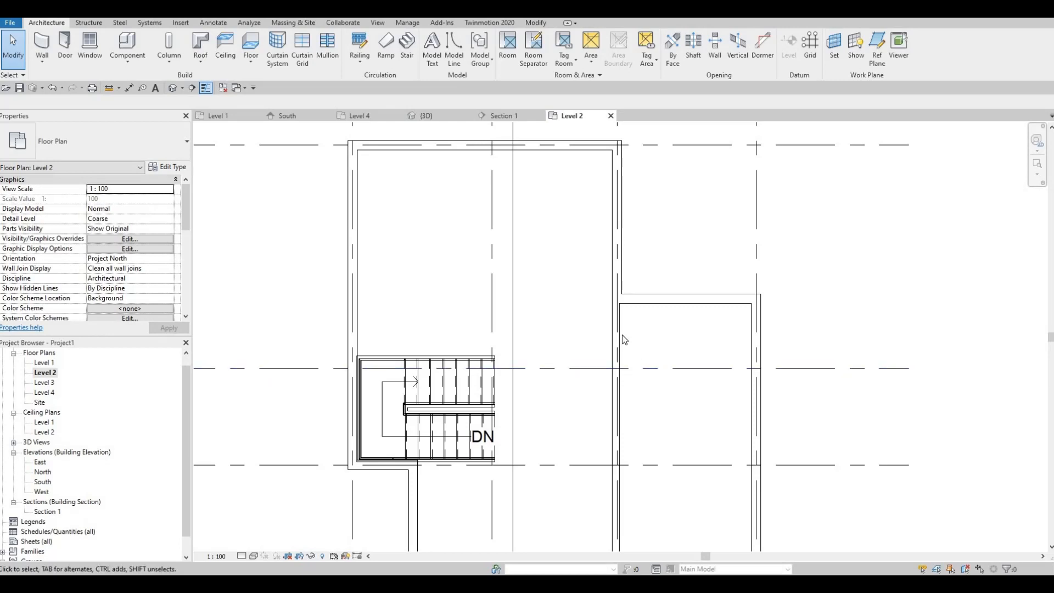
left_click(620, 334)
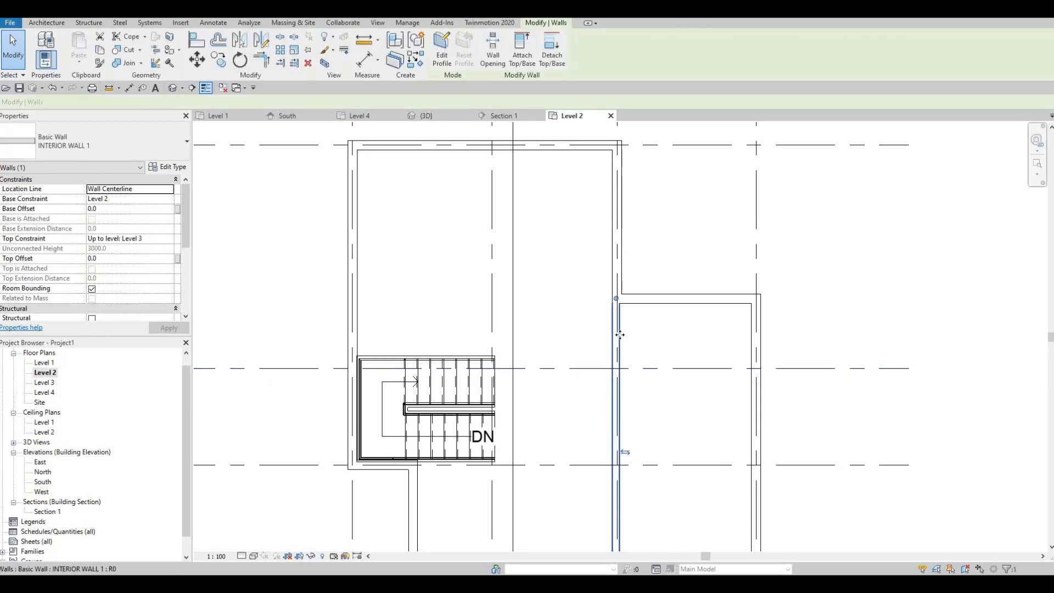
key("c")
key("s")
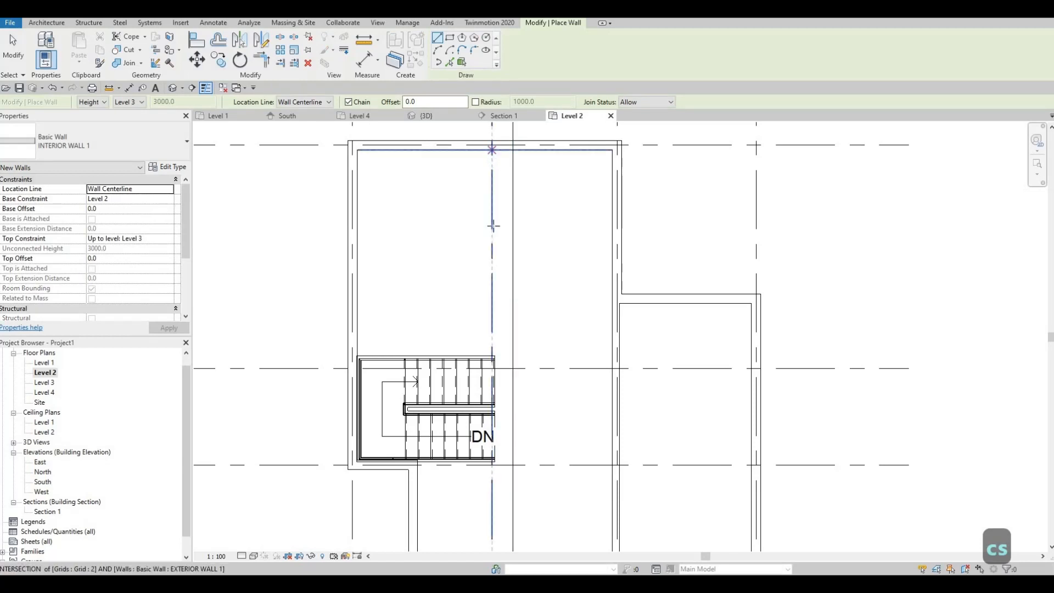
left_click(493, 225)
scroll(524, 357, "down", 5)
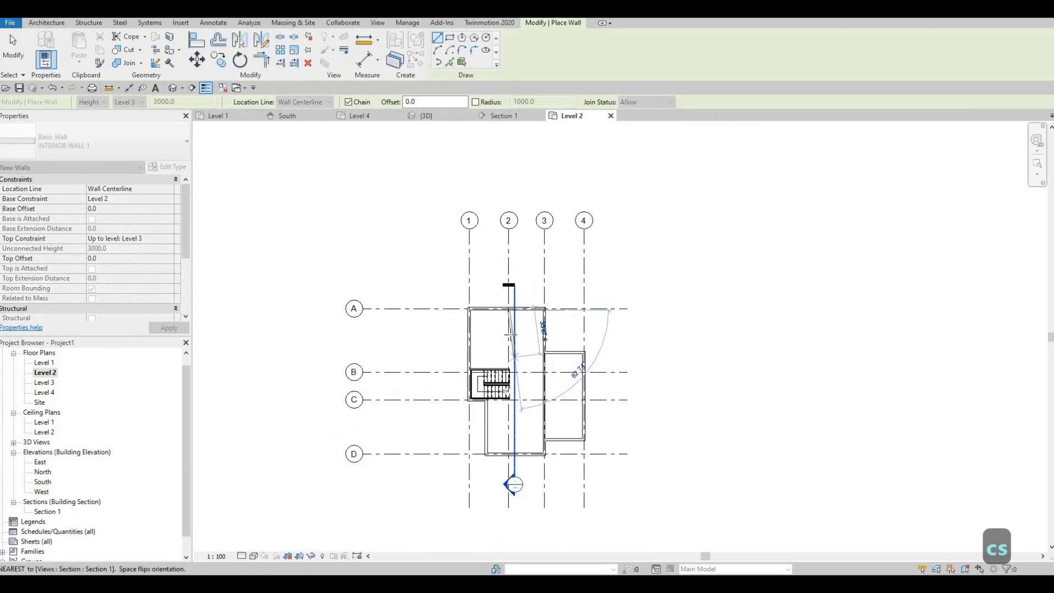
scroll(511, 336, "up", 5)
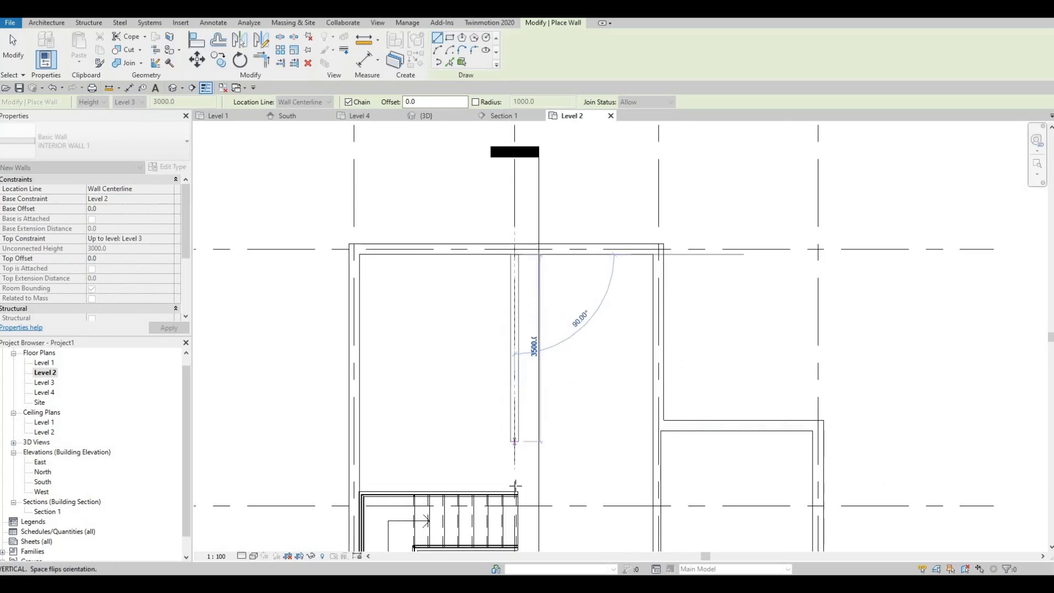
left_click(436, 482)
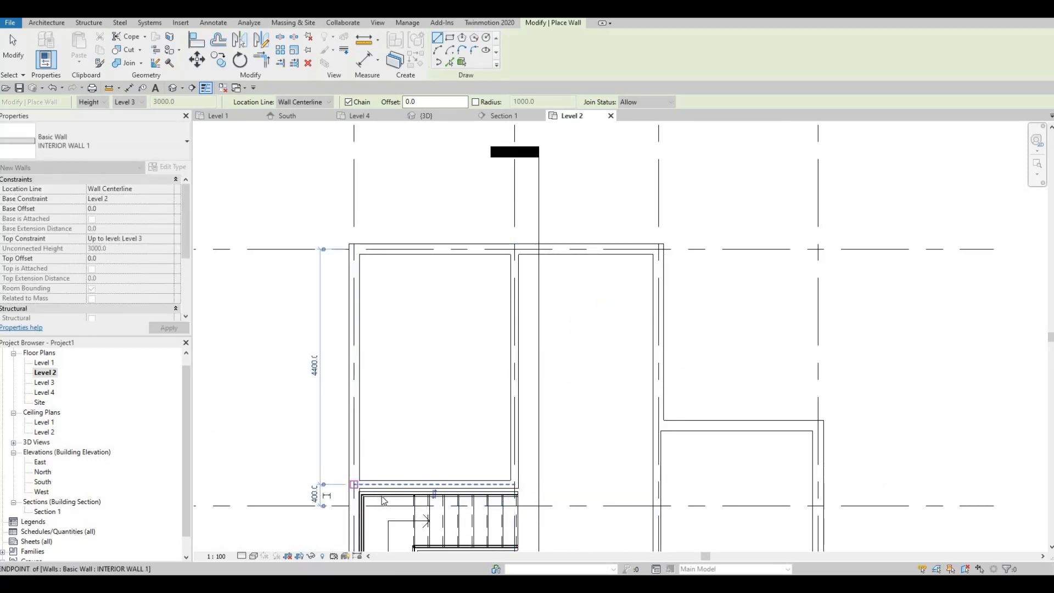
key("Escape")
key("Escape")
key("Escape")
Align the lower face of the interior wall above the stairs with the stair's upper edge.
scroll(422, 483, "up", 5)
middle_click_drag(539, 459, 531, 449)
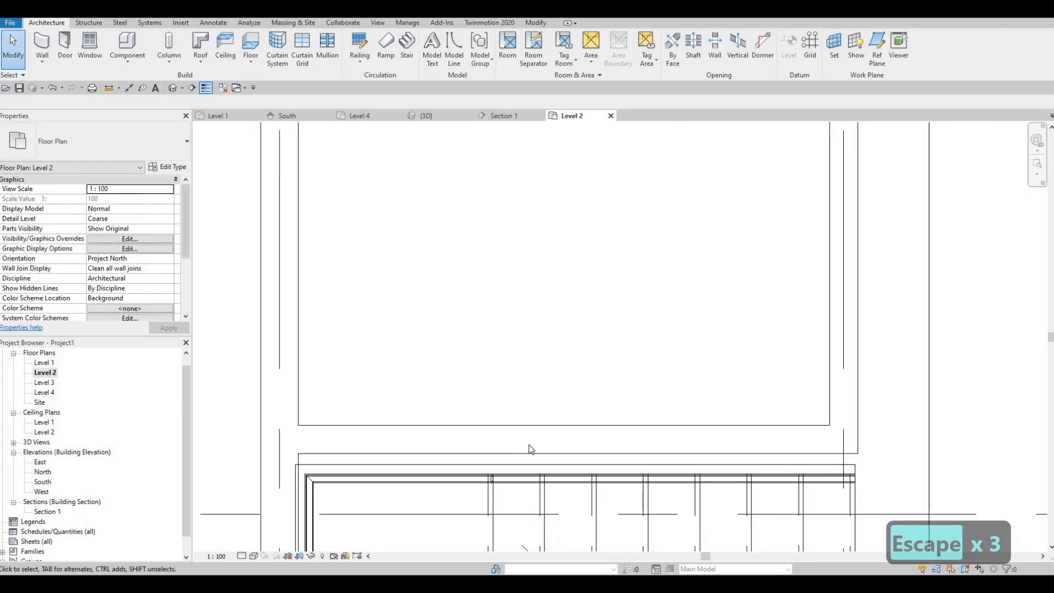
key("a")
key("l")
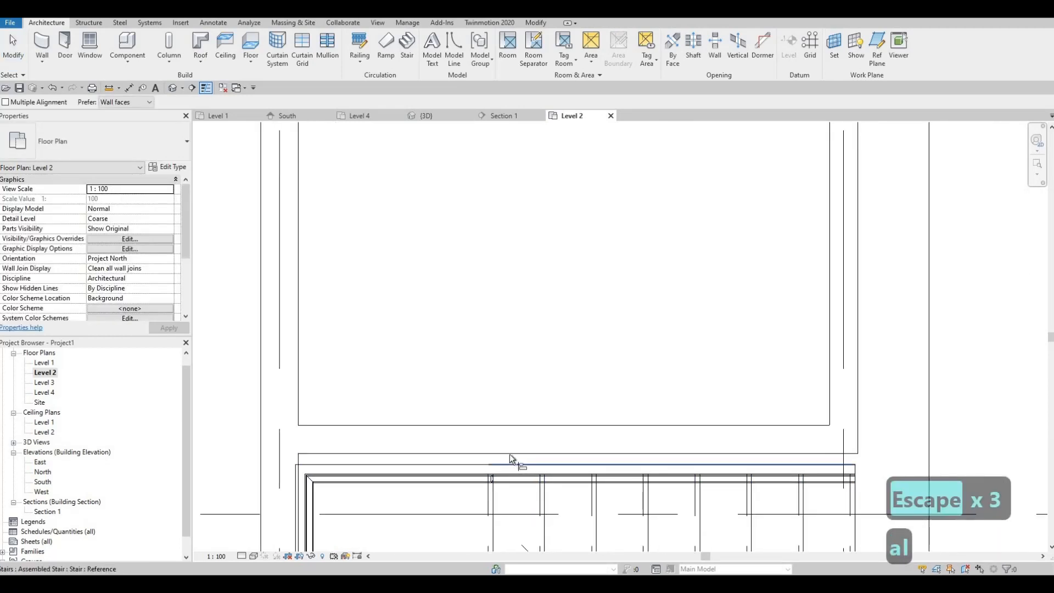
left_click(452, 453)
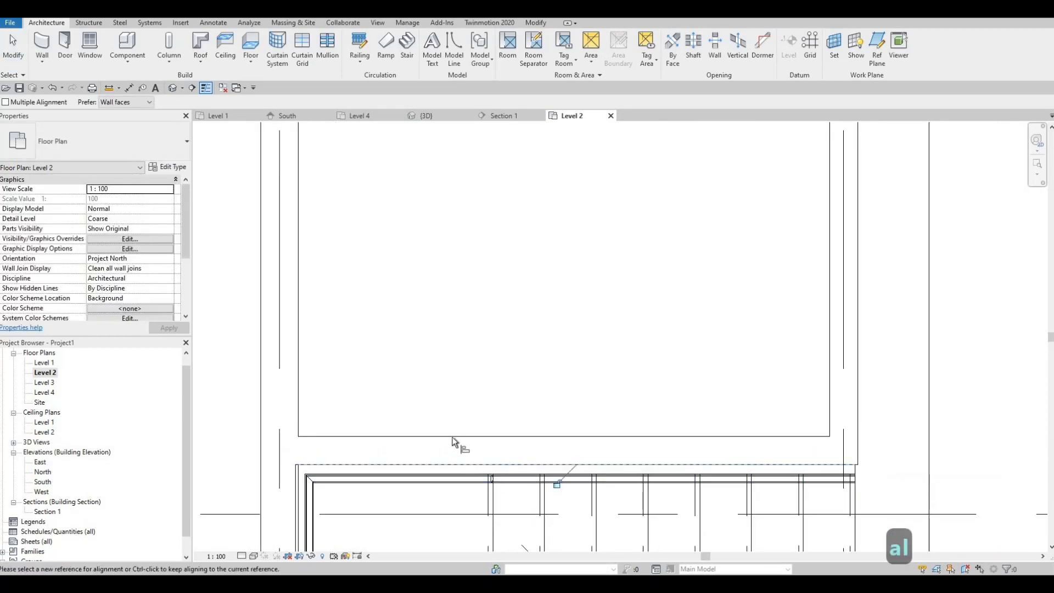
scroll(509, 453, "down", 3)
middle_click_drag(537, 450, 504, 462)
middle_click_drag(526, 393, 472, 430)
scroll(473, 430, "down", 2)
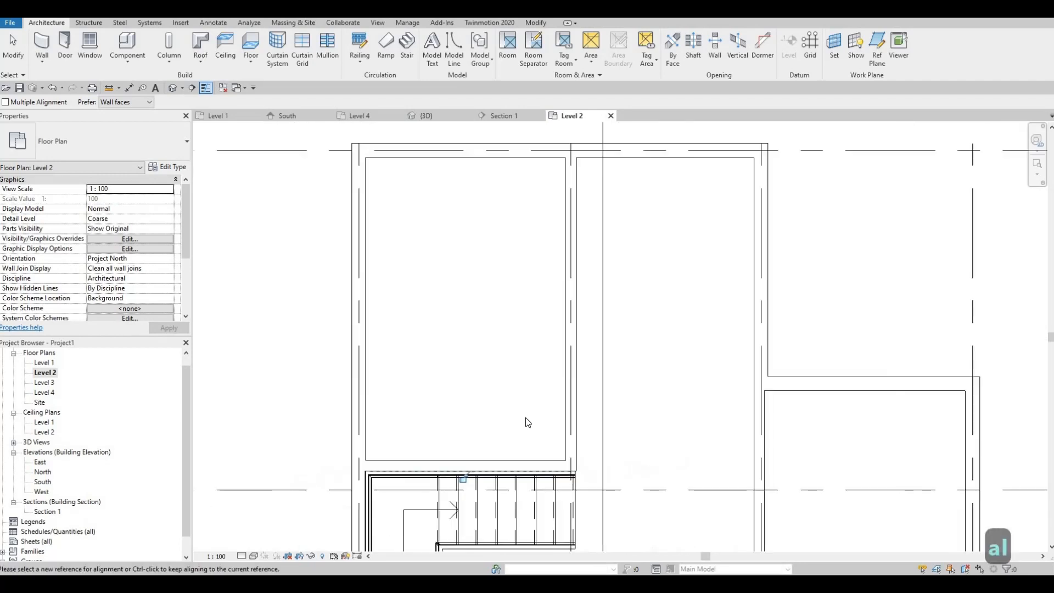
key("Escape")
key("Escape")
Draw a stepped run of similar INTERIOR WALL 1 from the grid 3 wall: about 1400 mm across, 2160 mm up, and across to grid 2.
scroll(542, 362, "up", 1)
middle_click_drag(534, 415, 549, 357)
scroll(550, 356, "down", 3)
scroll(578, 288, "up", 1)
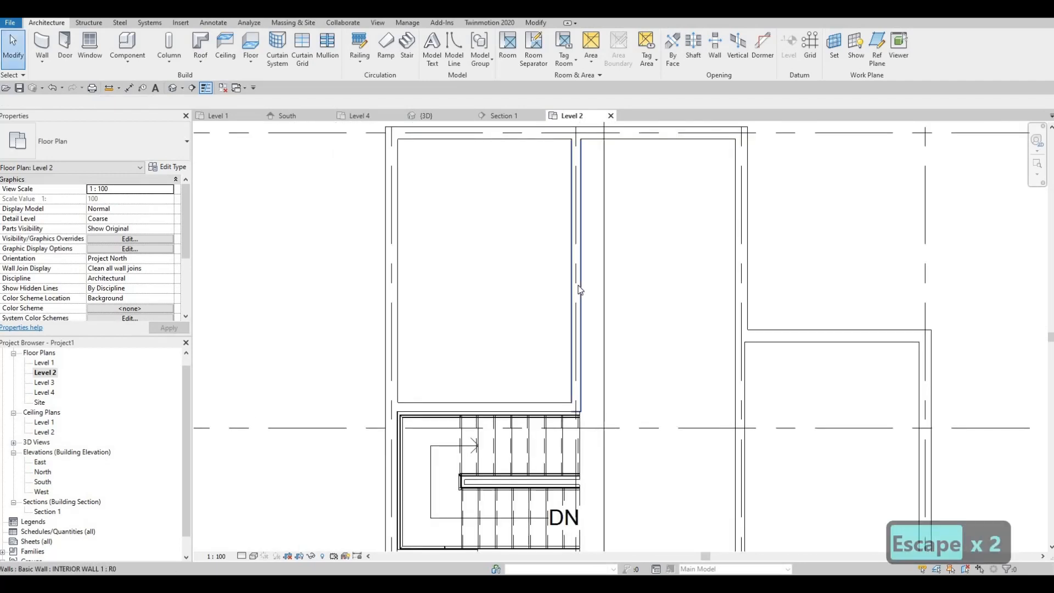
middle_click_drag(577, 310, 562, 337)
scroll(565, 347, "down", 1)
scroll(552, 342, "down", 1)
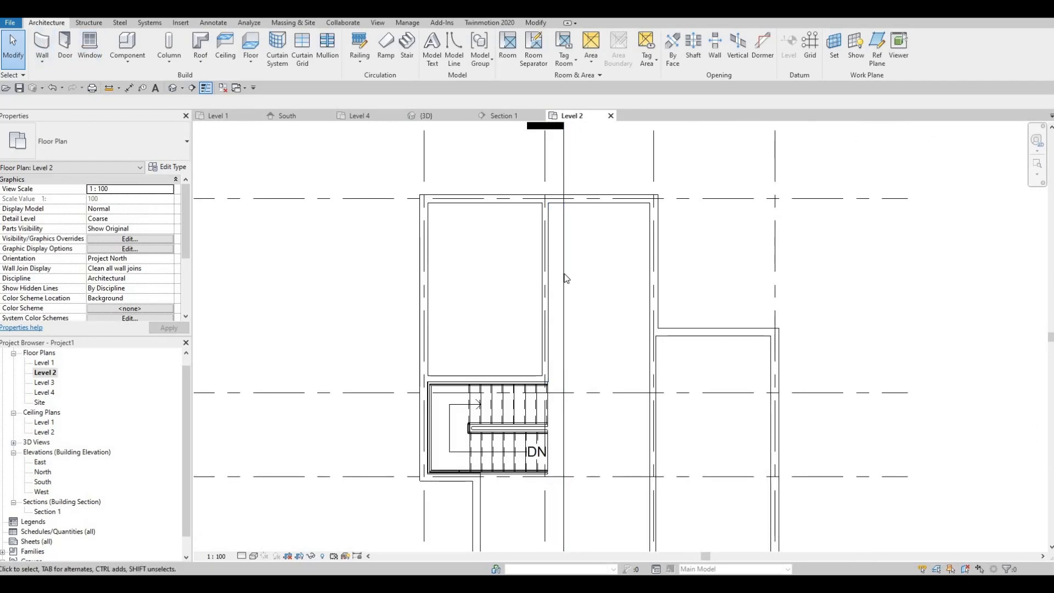
left_click(552, 297)
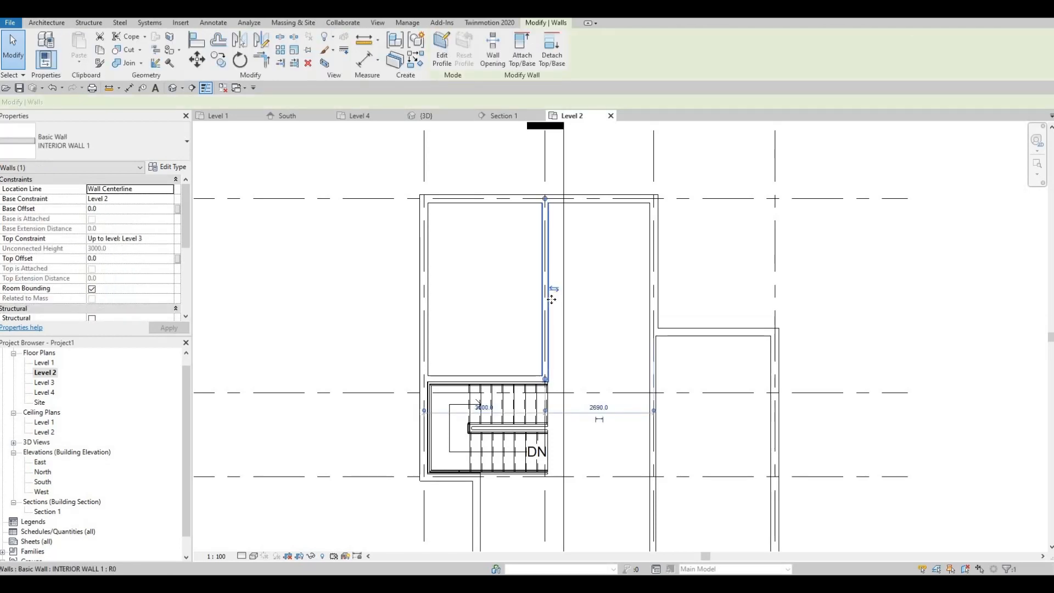
key("c")
key("s")
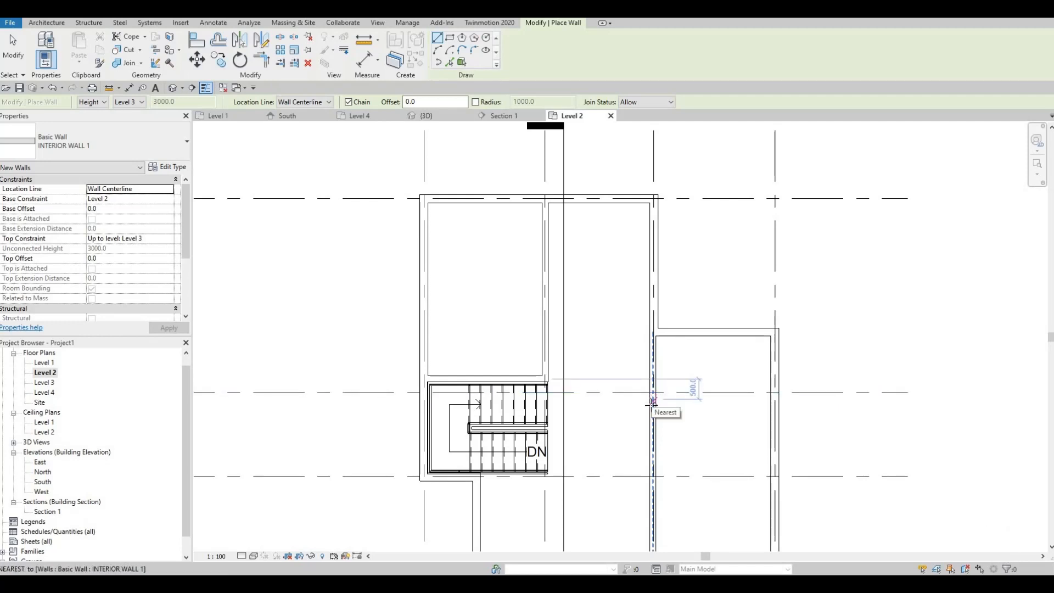
left_click(599, 415)
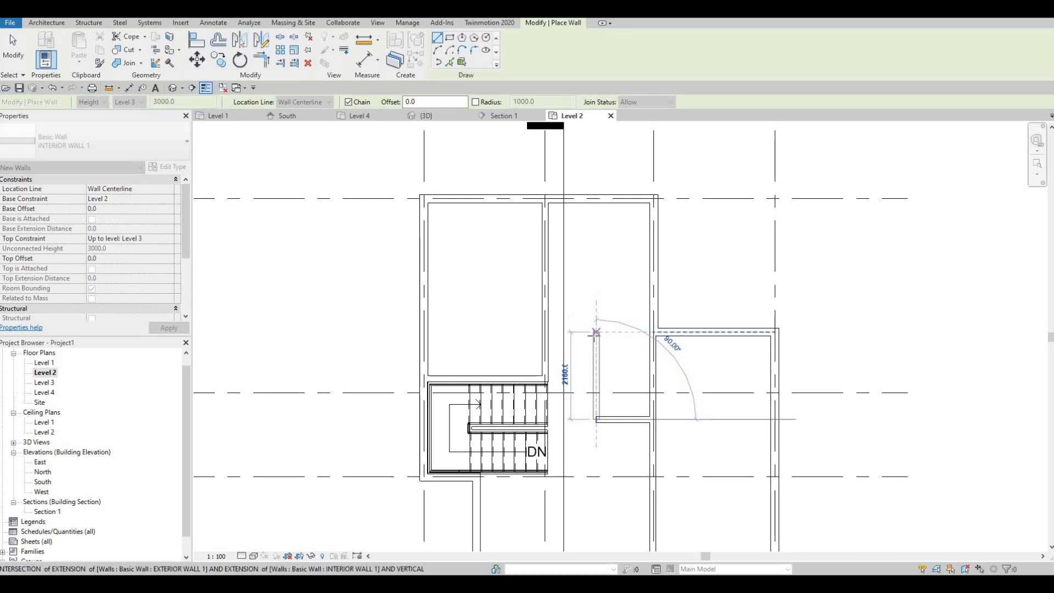
left_click(597, 332)
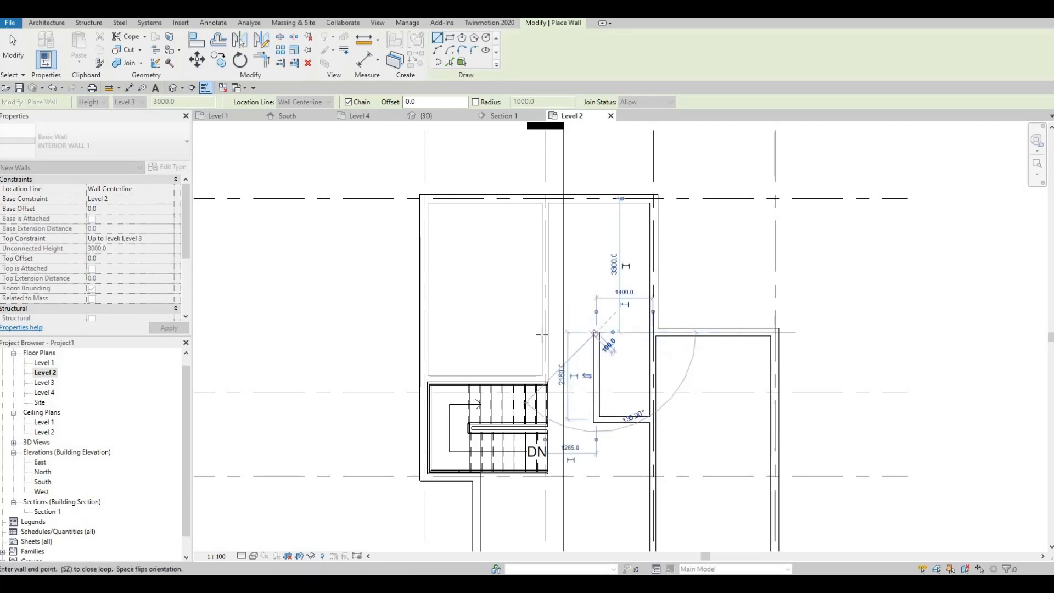
left_click(545, 331)
key("Escape")
key("Escape")
Set the upper horizontal wall of the stepped run 1000 mm from the wall above the stairs.
scroll(595, 338, "up", 2)
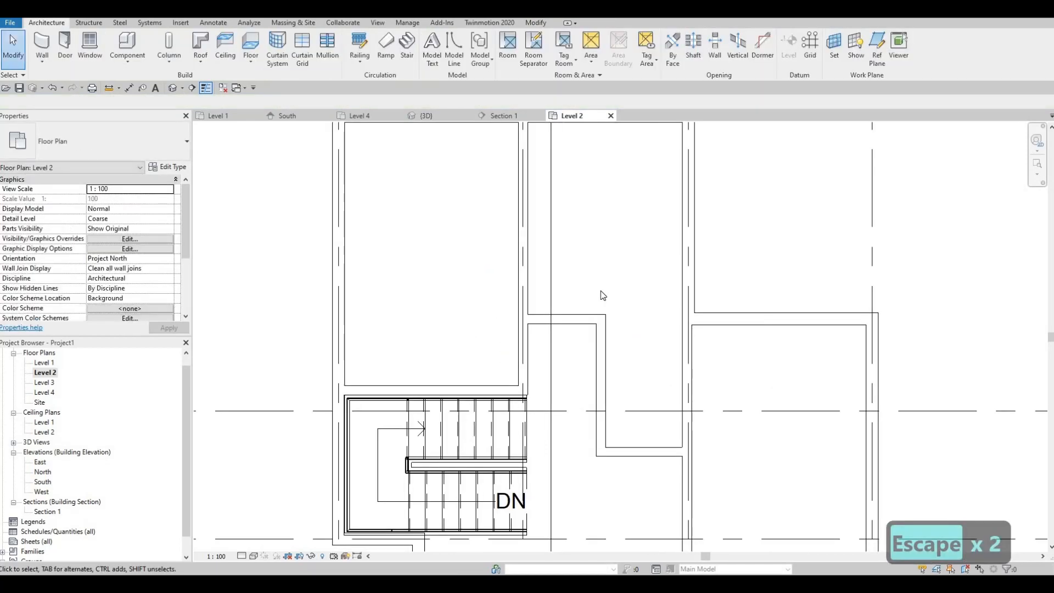
middle_click_drag(576, 321, 576, 255)
scroll(575, 266, "up", 1)
left_click(575, 264)
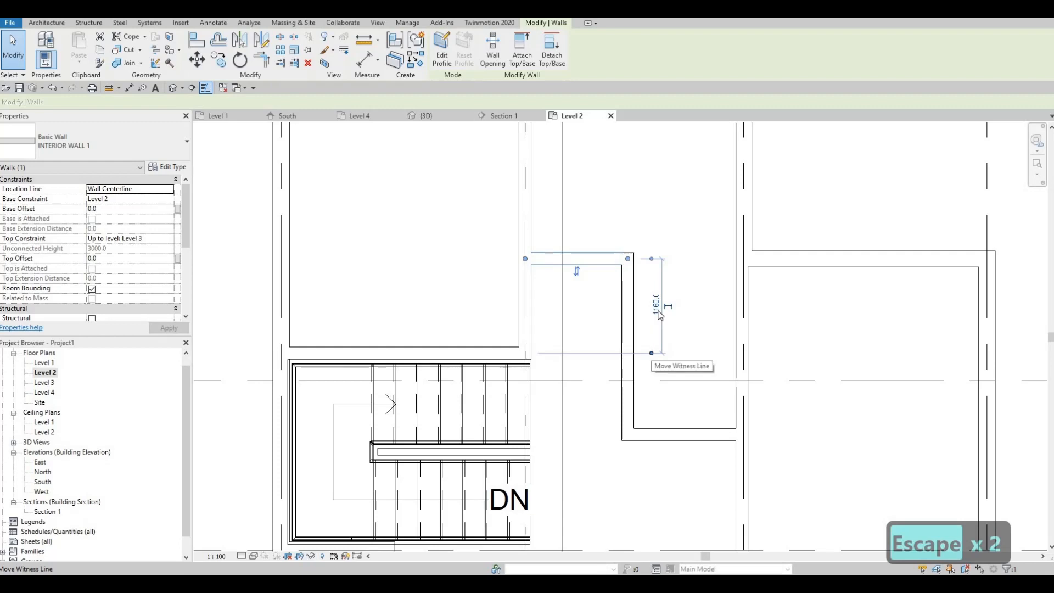
left_click(653, 334)
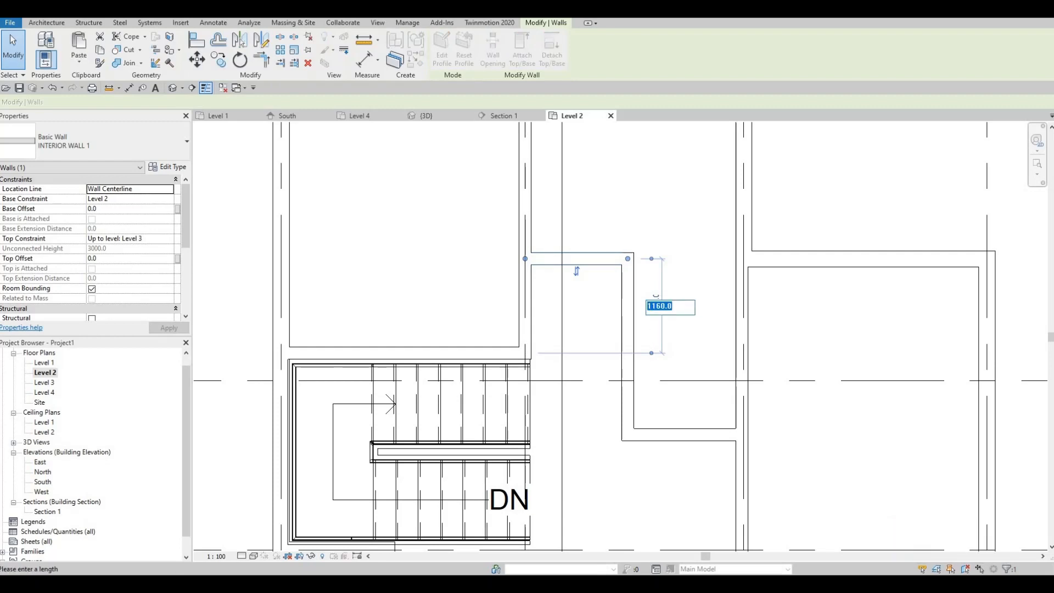
type("100")
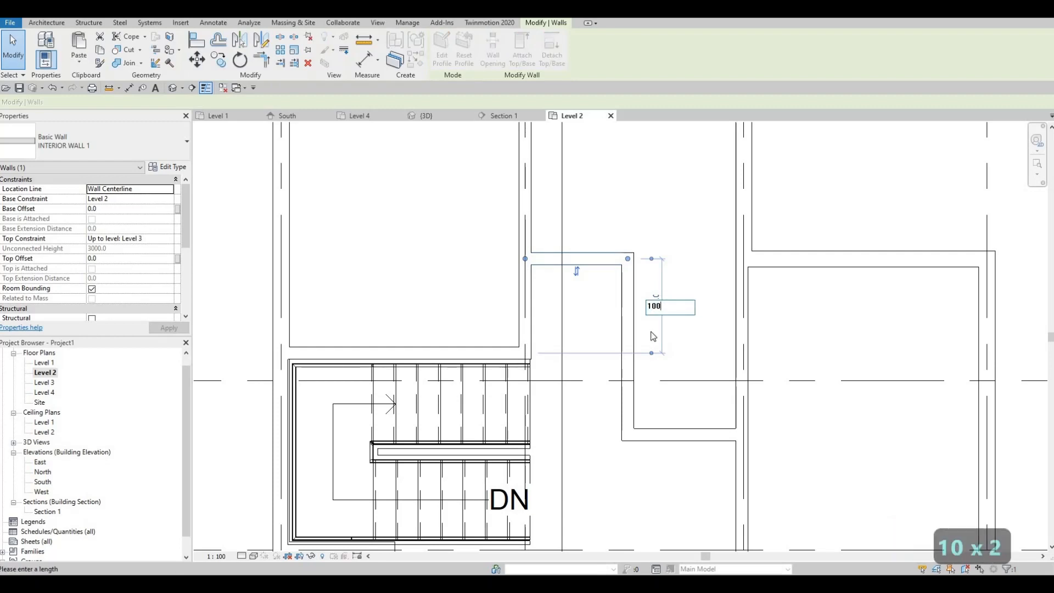
type("0")
key("Return")
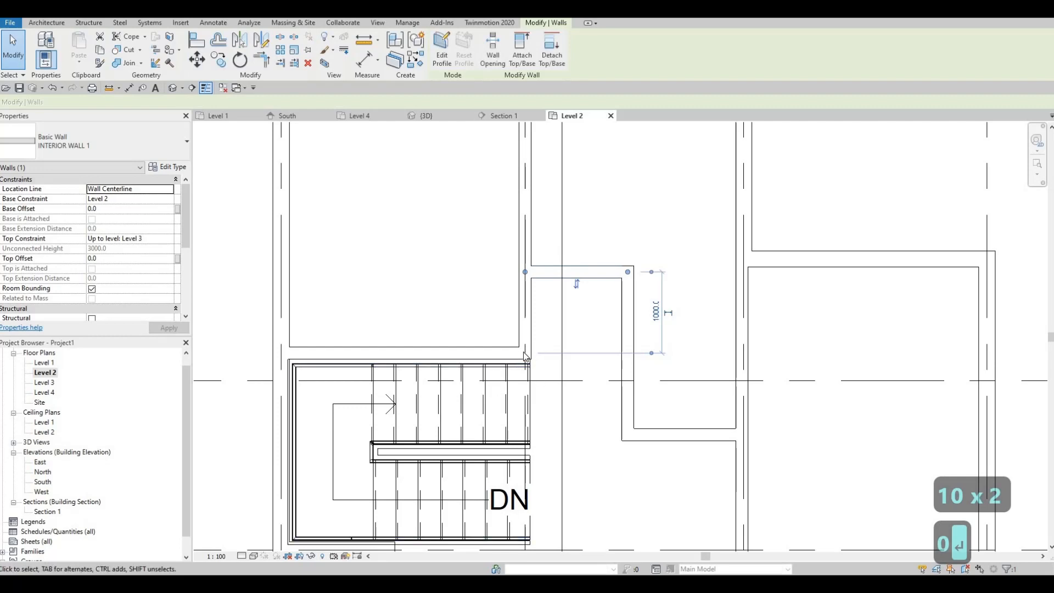
key("Escape")
Set the vertical wall of the stepped run 950 mm from the grid 2 interior wall.
left_click(623, 304)
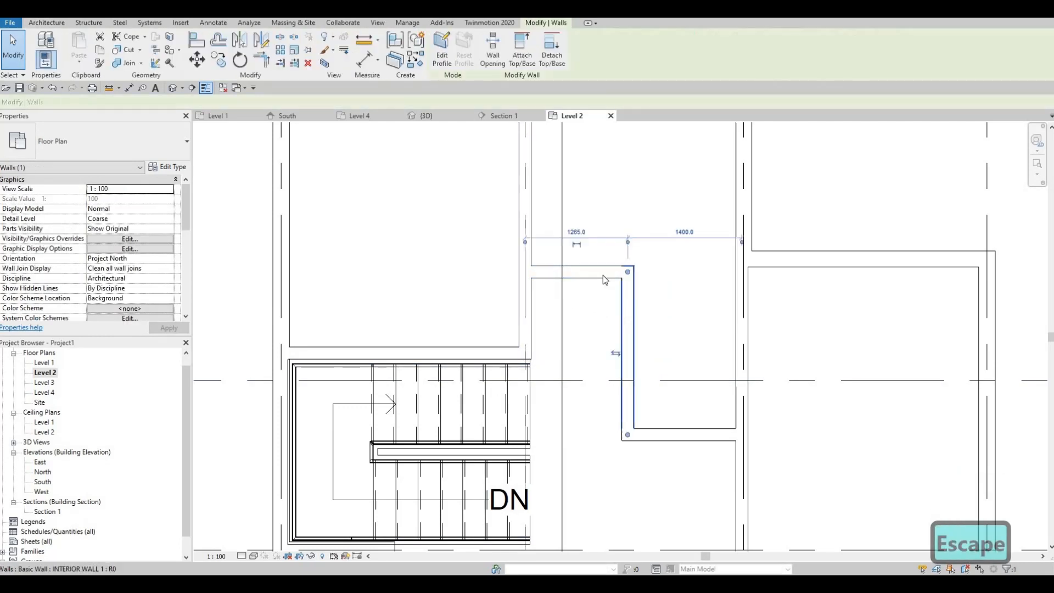
left_click(575, 232)
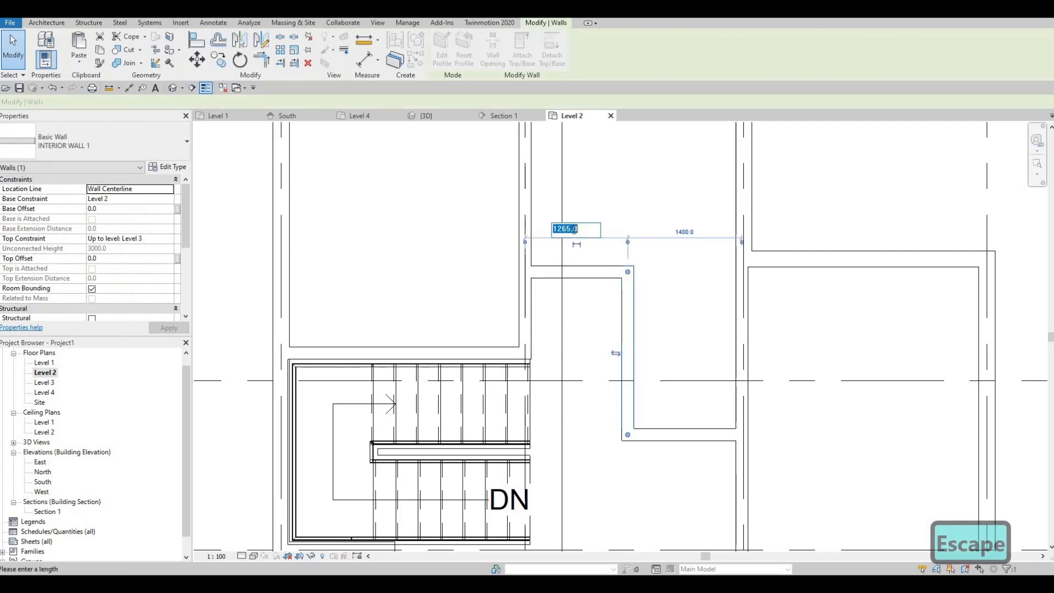
type("950")
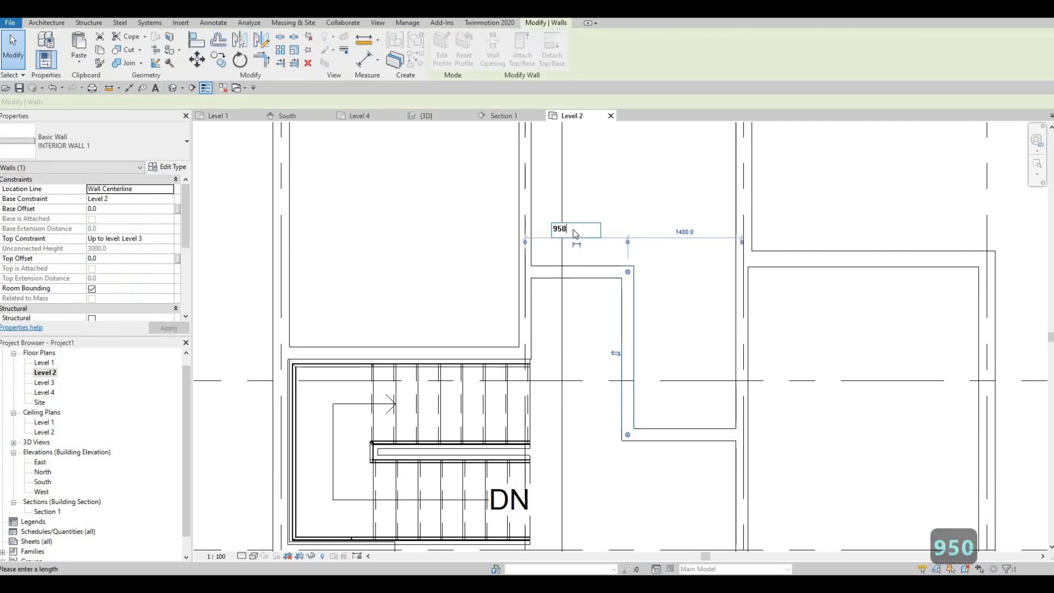
key("Return")
key("Escape")
key("Escape")
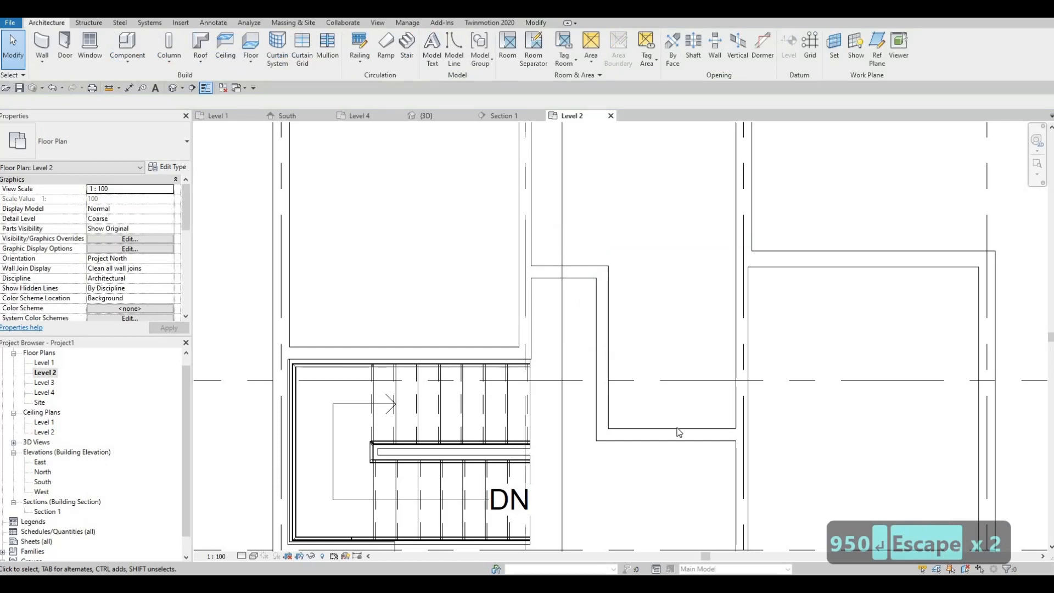
middle_click_drag(597, 276, 604, 207)
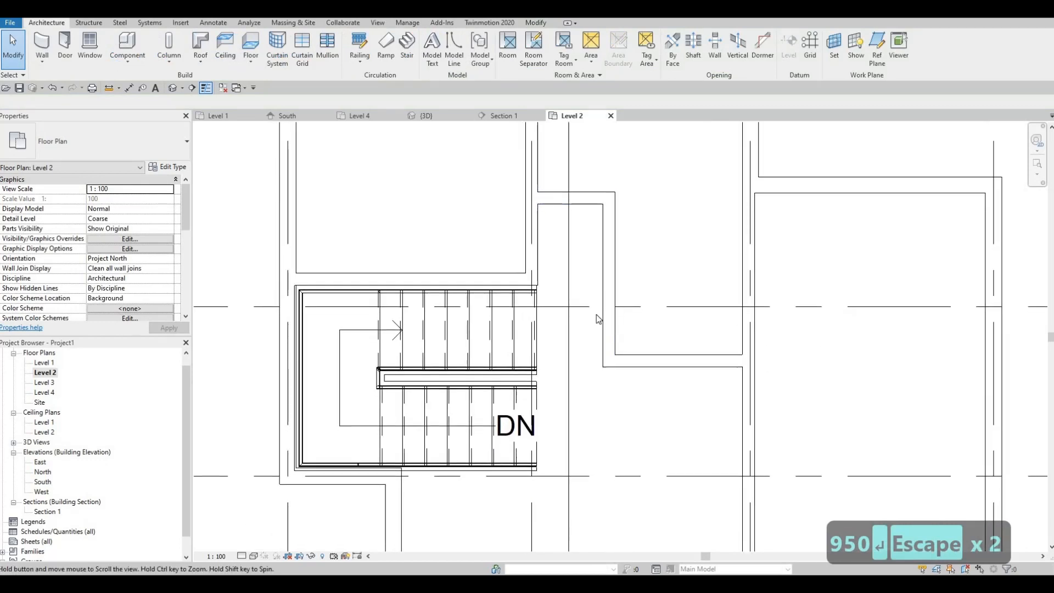
middle_click_drag(598, 314, 600, 288)
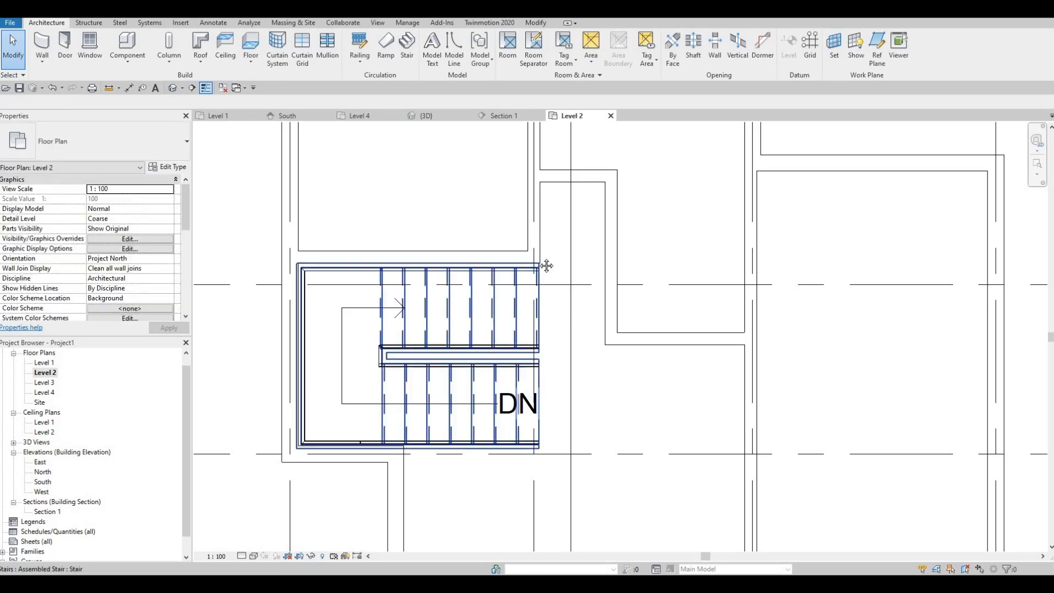
middle_click_drag(540, 282, 538, 310)
scroll(539, 298, "up", 1)
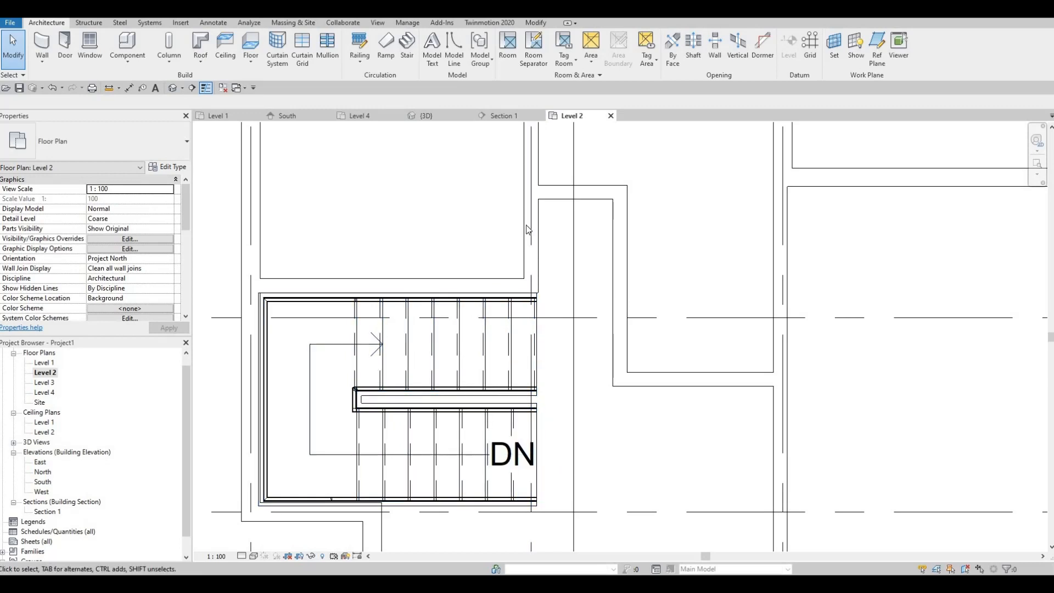
key("Escape")
key("Escape")
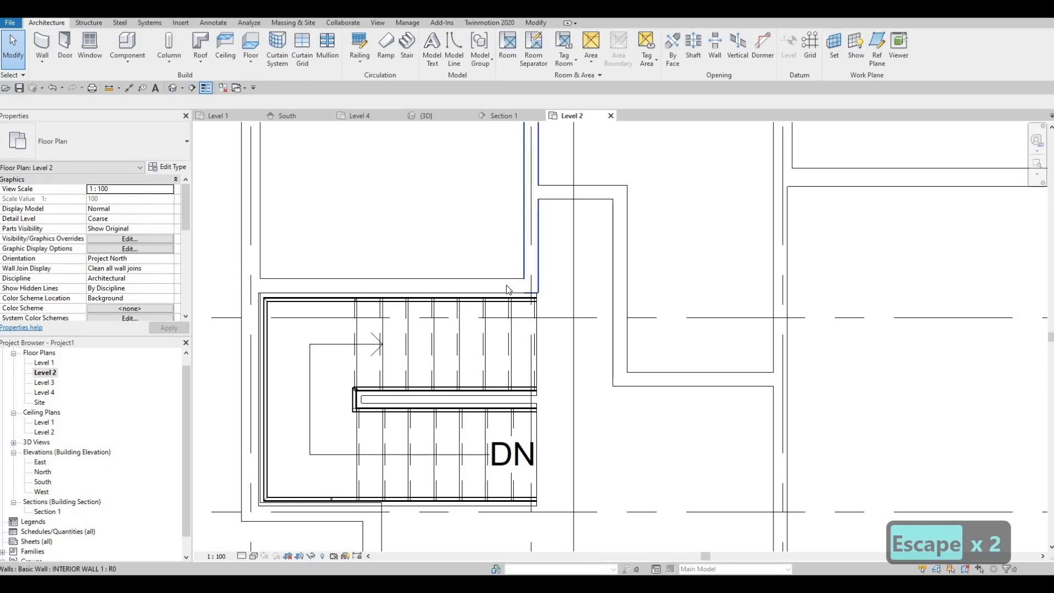
left_click(521, 287)
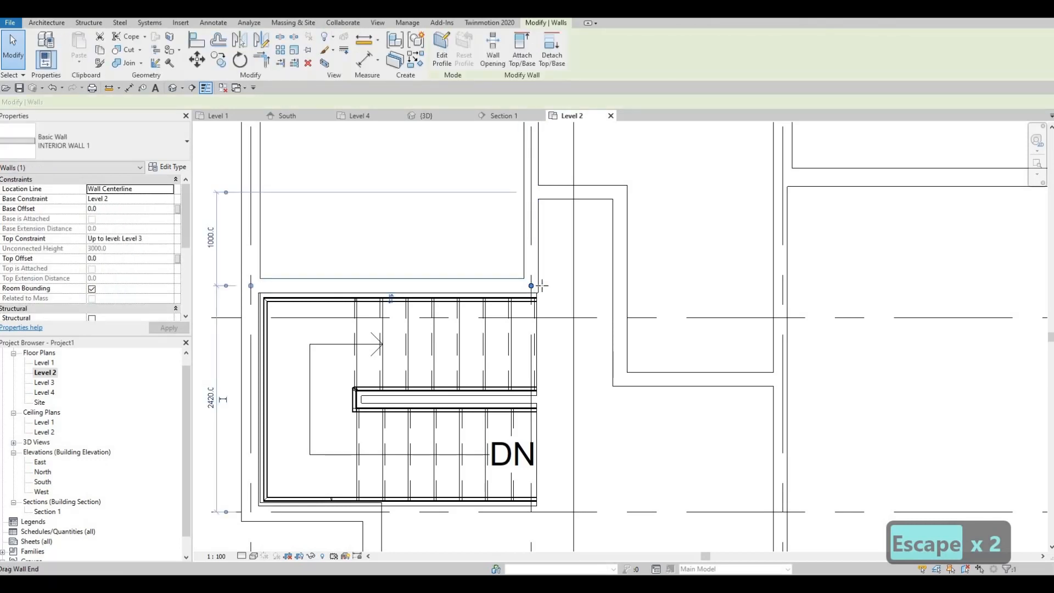
left_click_drag(542, 286, 543, 286)
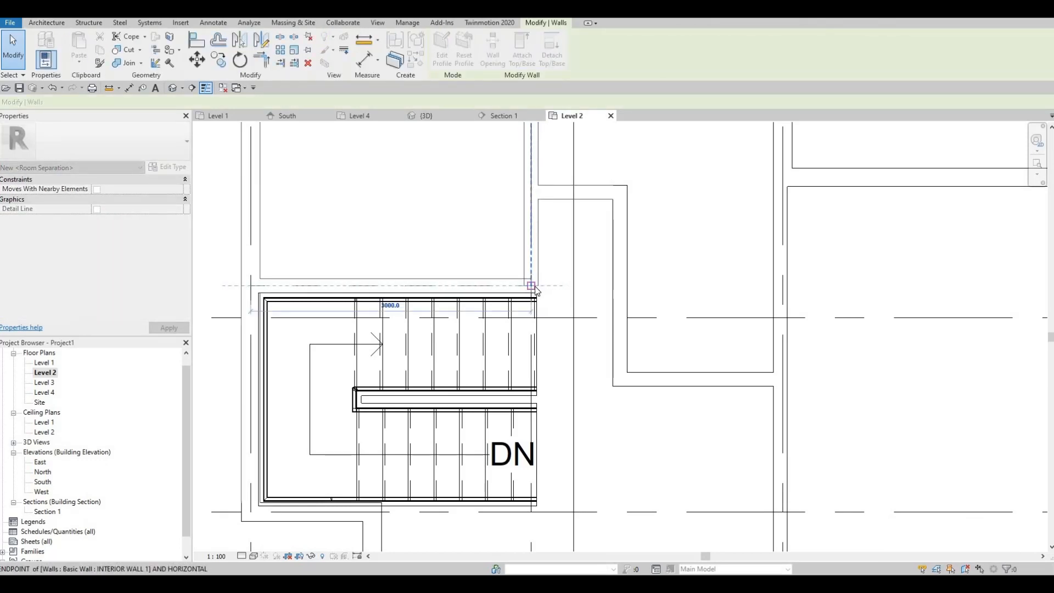
key("Escape")
scroll(522, 326, "down", 2)
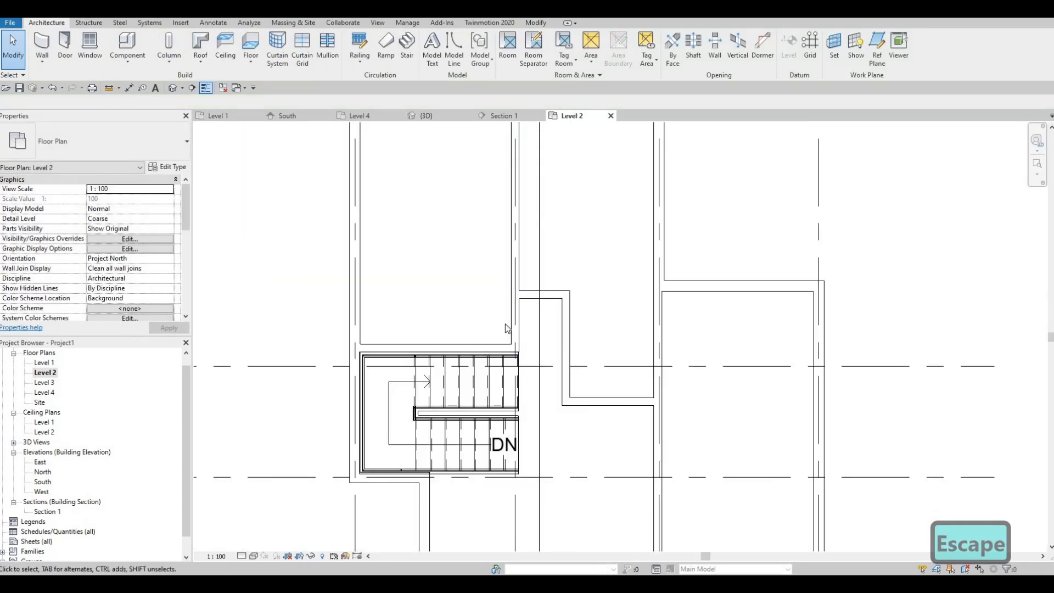
Nudge the grid 2 interior wall 160 mm toward grid 3, clear of the stair's edge.
middle_click_drag(505, 328, 489, 405)
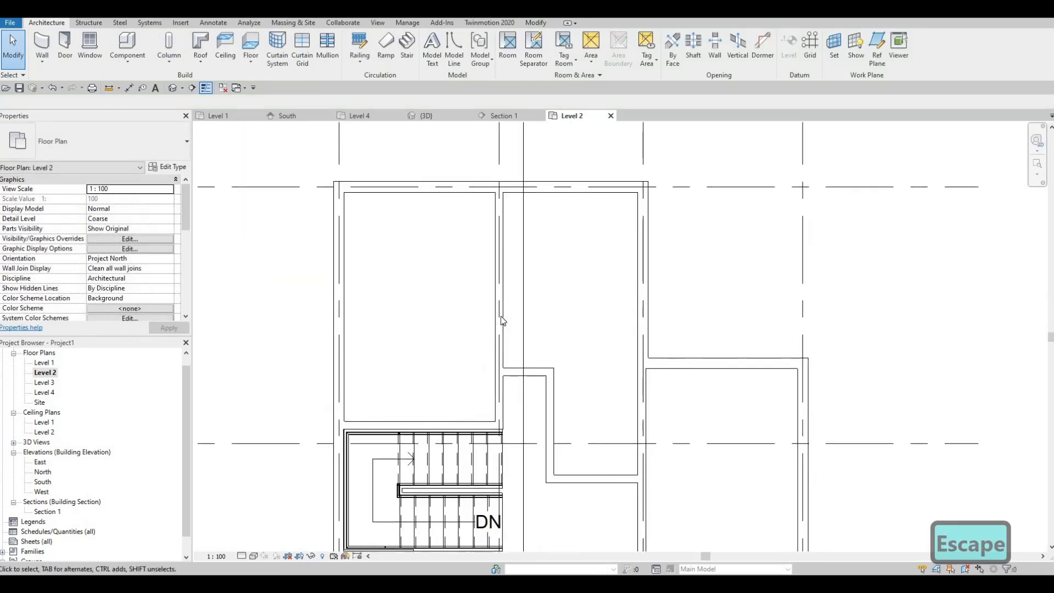
left_click(499, 272)
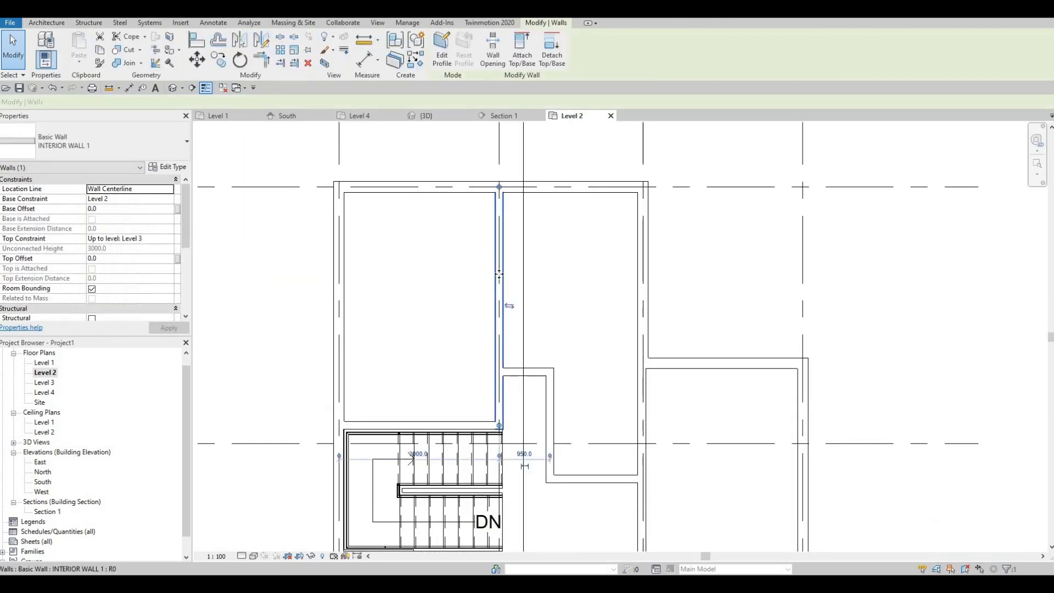
key("Right")
key("Right")
key("Right")
key("Right")
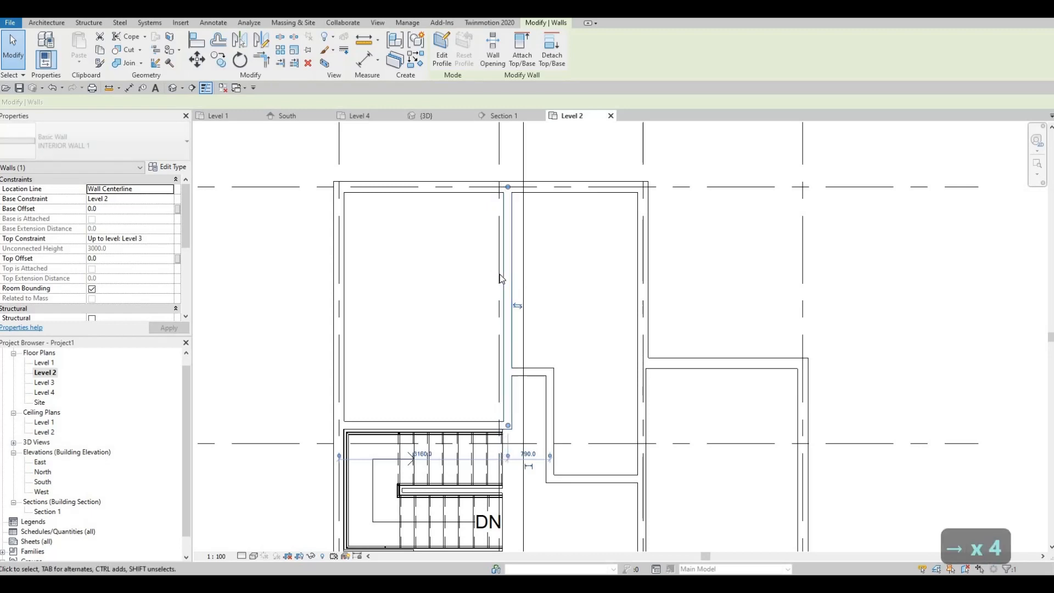
key("Escape")
Stretch the lower end of the grid 2 interior wall down beside the upper stair flight to the flight's inner edge.
scroll(542, 403, "up", 1)
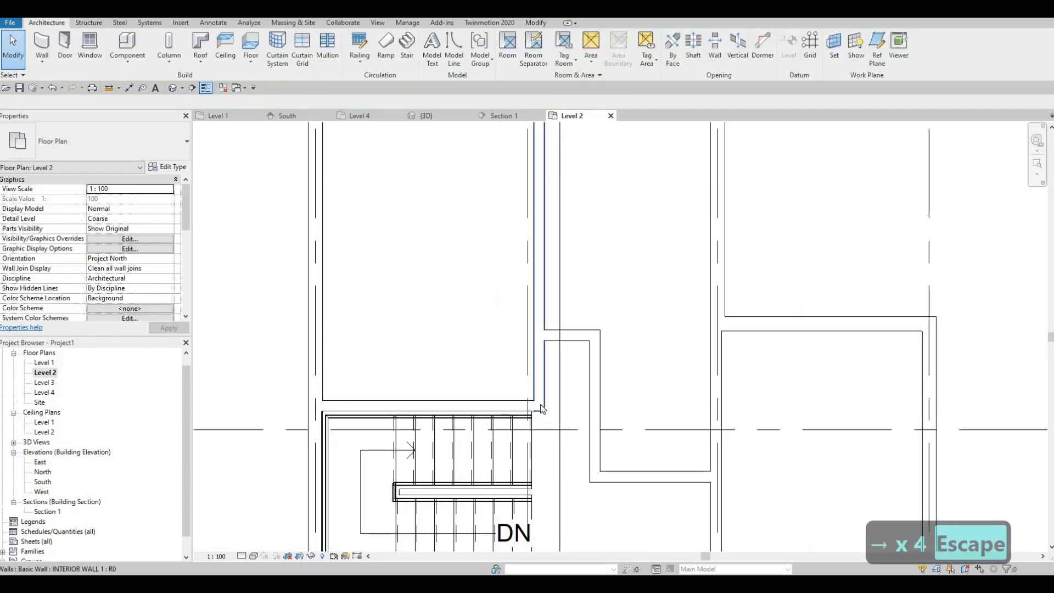
left_click(541, 404)
left_click_drag(542, 479, 541, 497)
scroll(540, 483, "up", 1)
scroll(540, 483, "up", 1)
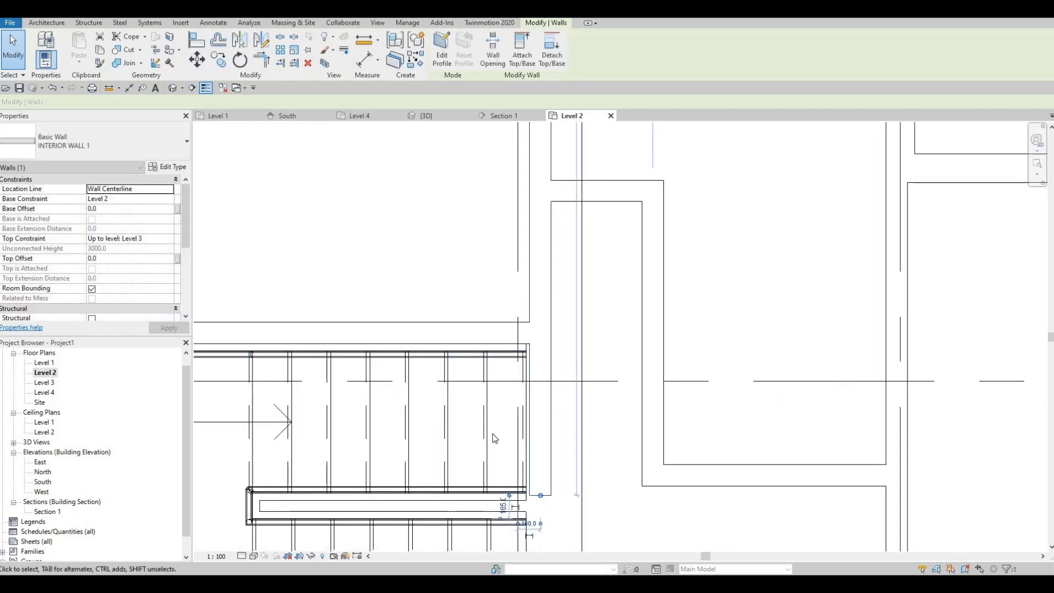
scroll(539, 458, "up", 2)
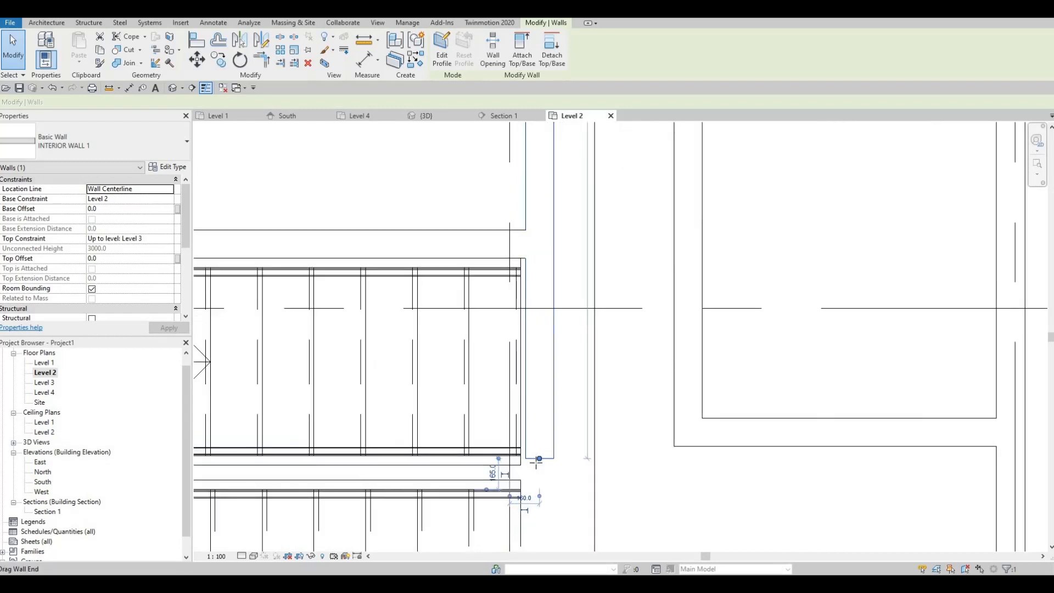
left_click_drag(538, 461, 538, 463)
key("Escape")
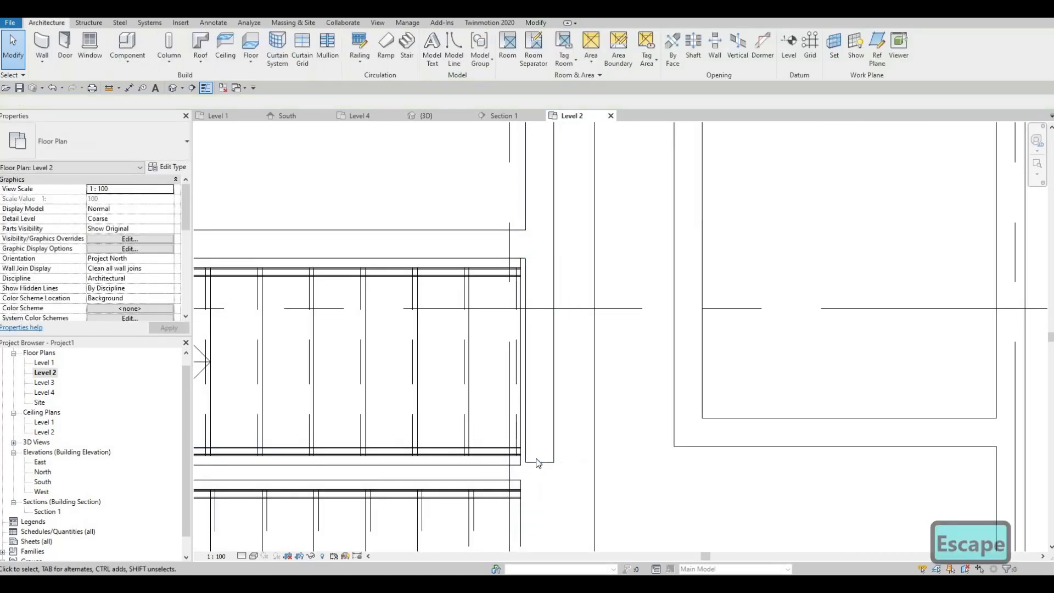
key("Escape")
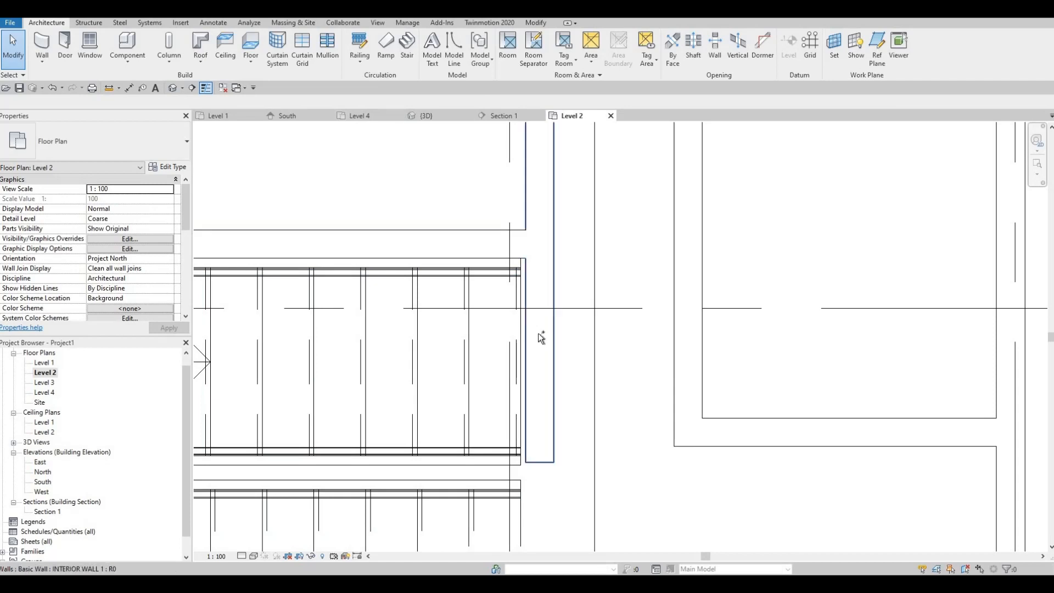
Undo the lower-end stretch and the 160 mm nudge of the grid 2 interior wall.
key("ctrl+z")
key("ctrl+z")
key("ctrl+z")
key("ctrl+z")
key("ctrl+z")
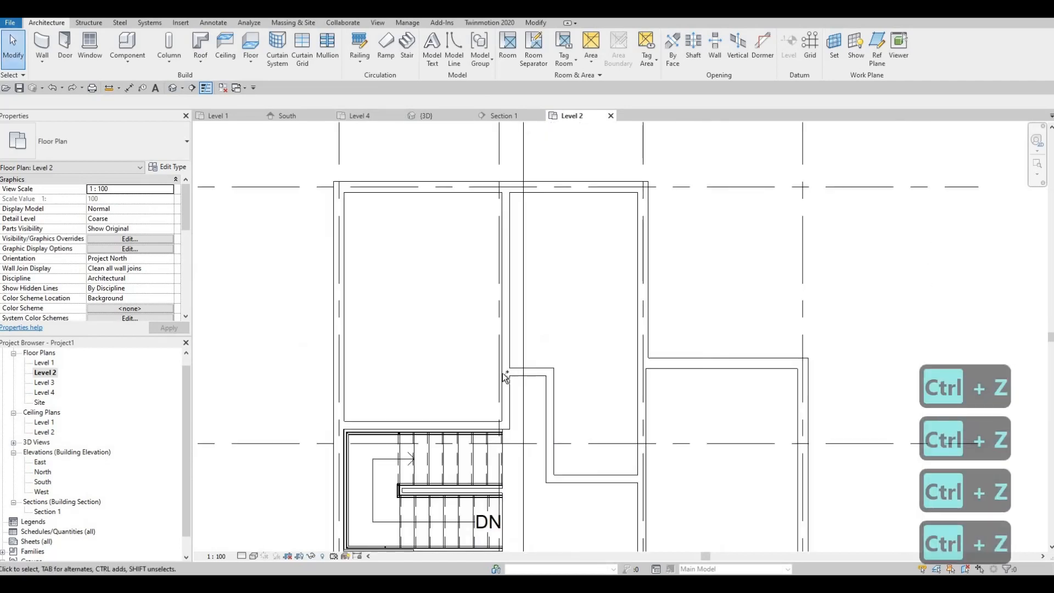
key("ctrl+z")
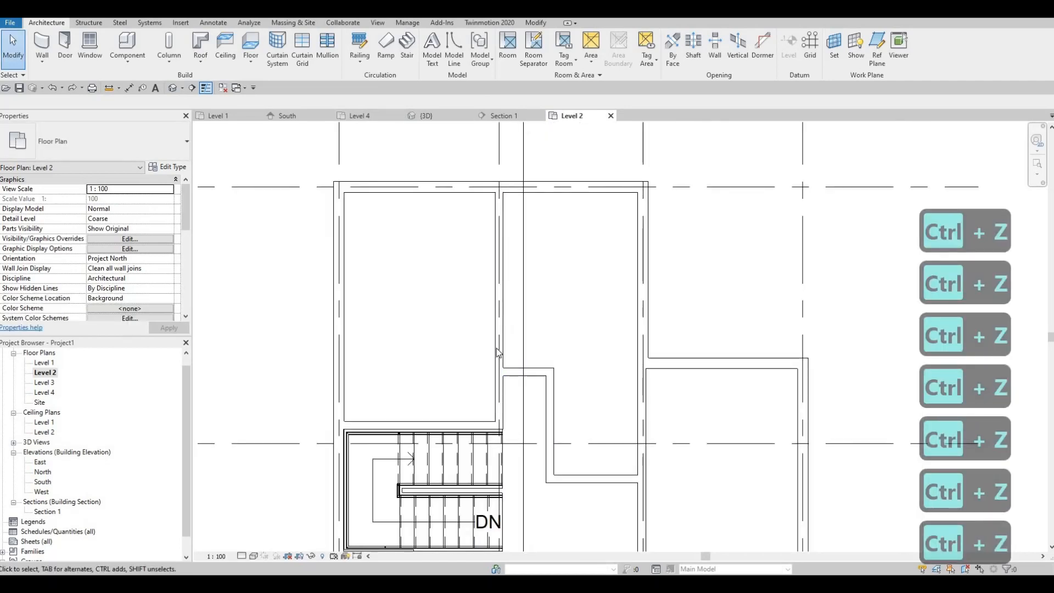
key("ctrl+z")
scroll(497, 365, "up", 2)
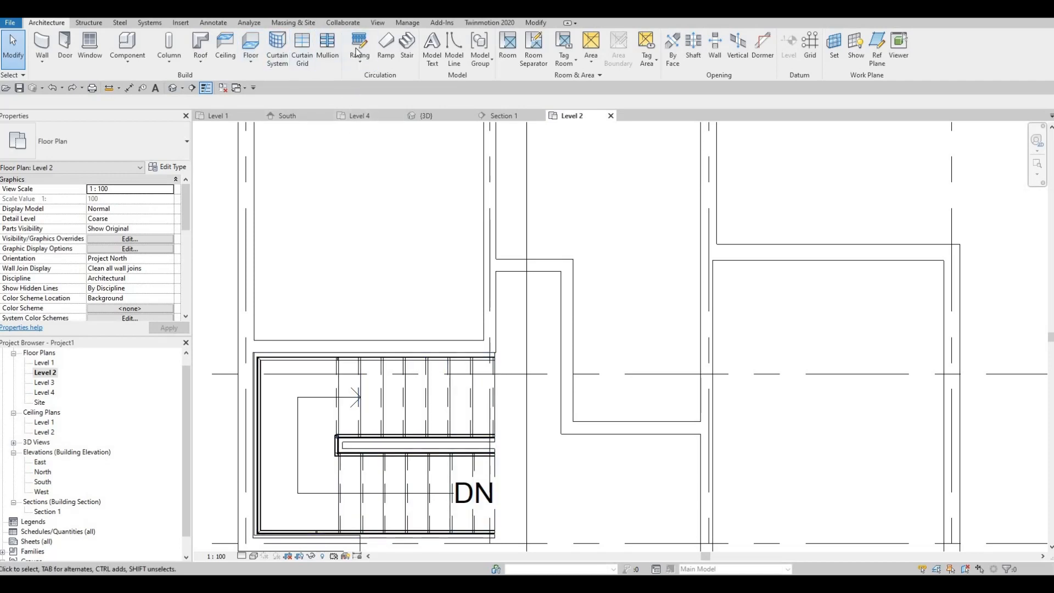
middle_click_drag(379, 360, 298, 272)
scroll(384, 372, "down", 1)
key("Escape")
middle_click_drag(520, 385, 466, 378)
key("Escape")
middle_click_drag(400, 290, 445, 288)
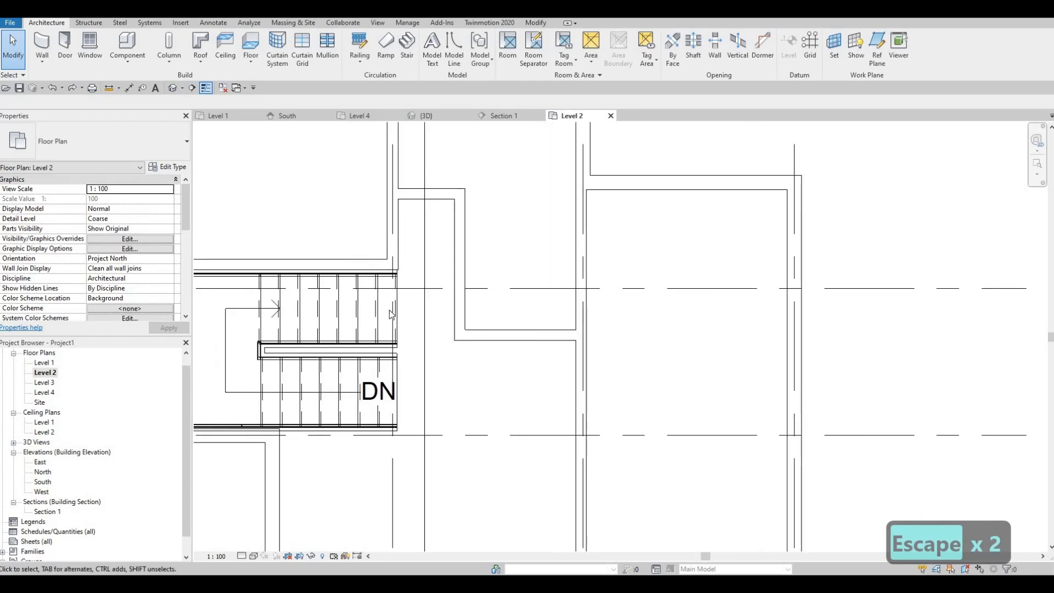
middle_click_drag(529, 378, 506, 378)
scroll(506, 378, "down", 1)
mouse_move(512, 478)
middle_mouse_down()
mouse_move(522, 407)
mouse_move(496, 367)
mouse_move(494, 384)
middle_mouse_up()
scroll(521, 407, "down", 1)
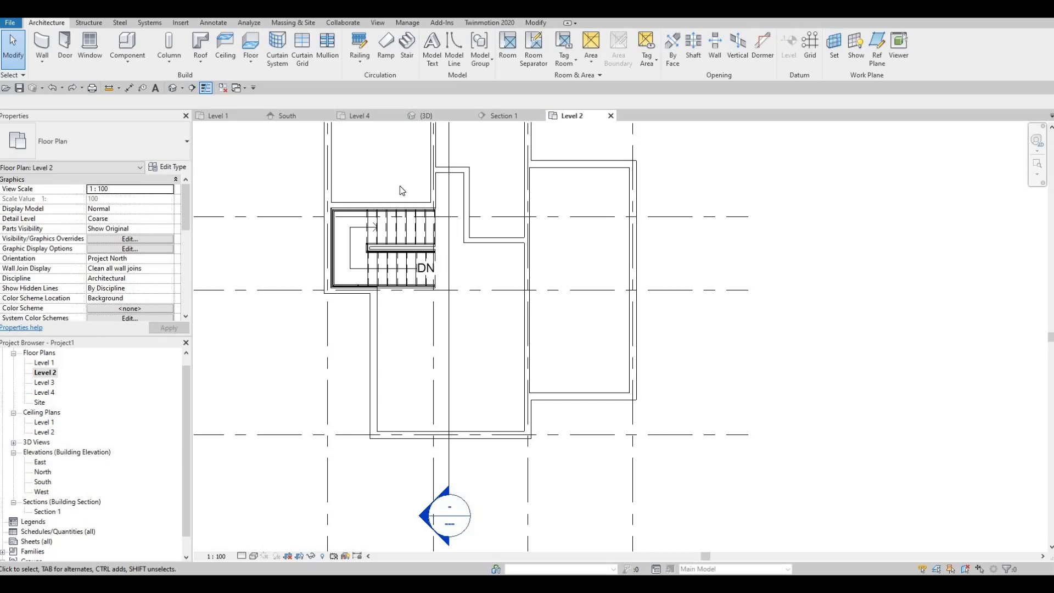
Draw a similar wall from the wall above the stairs down across the upper flight, then about 900 mm horizontally between the flights to the stair's edge.
scroll(459, 173, "up", 4)
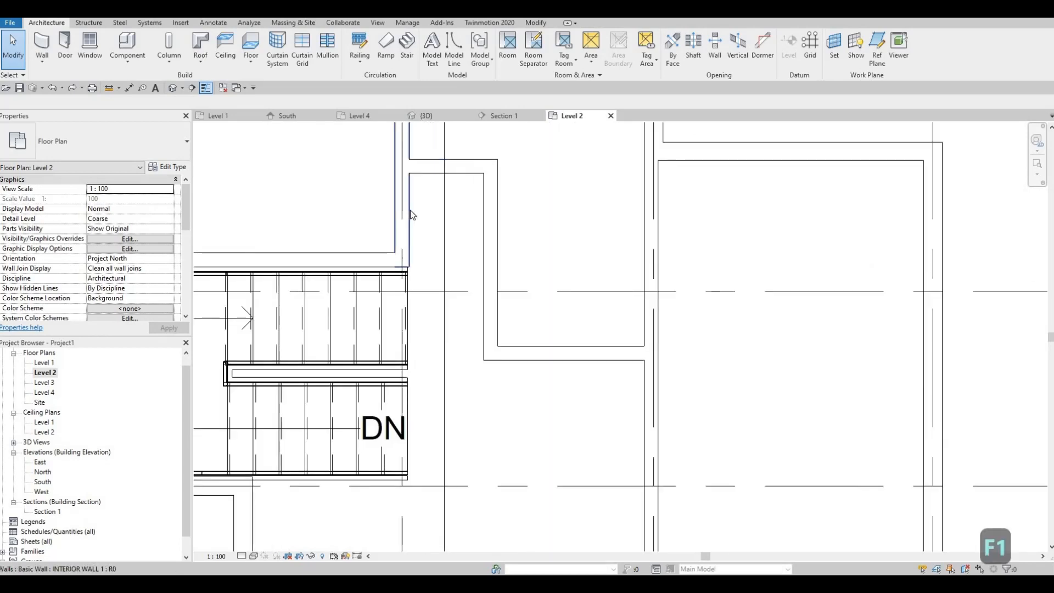
left_click(410, 210)
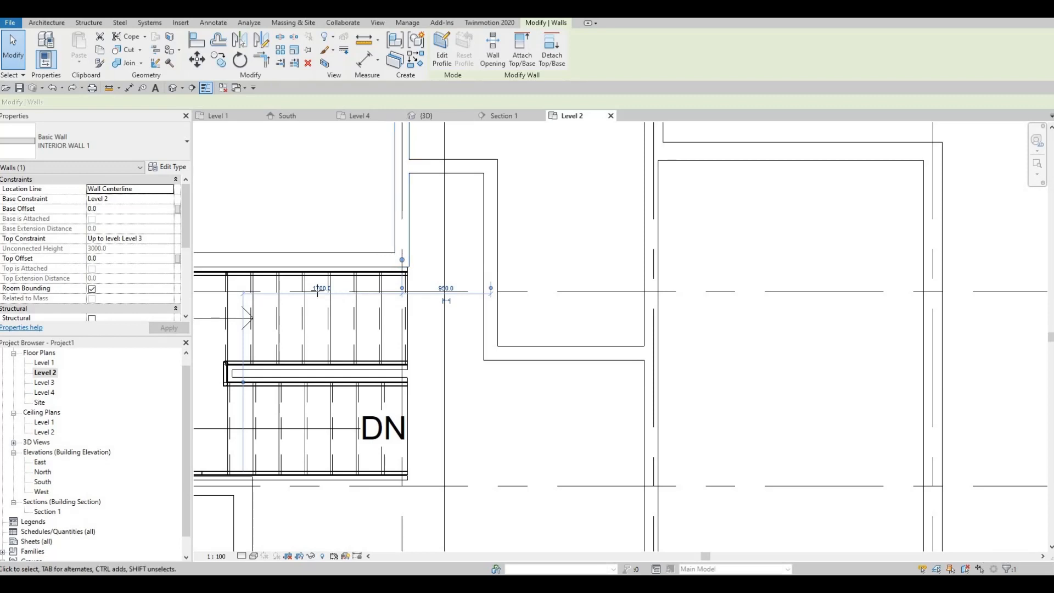
key("c")
key("s")
left_click(327, 260)
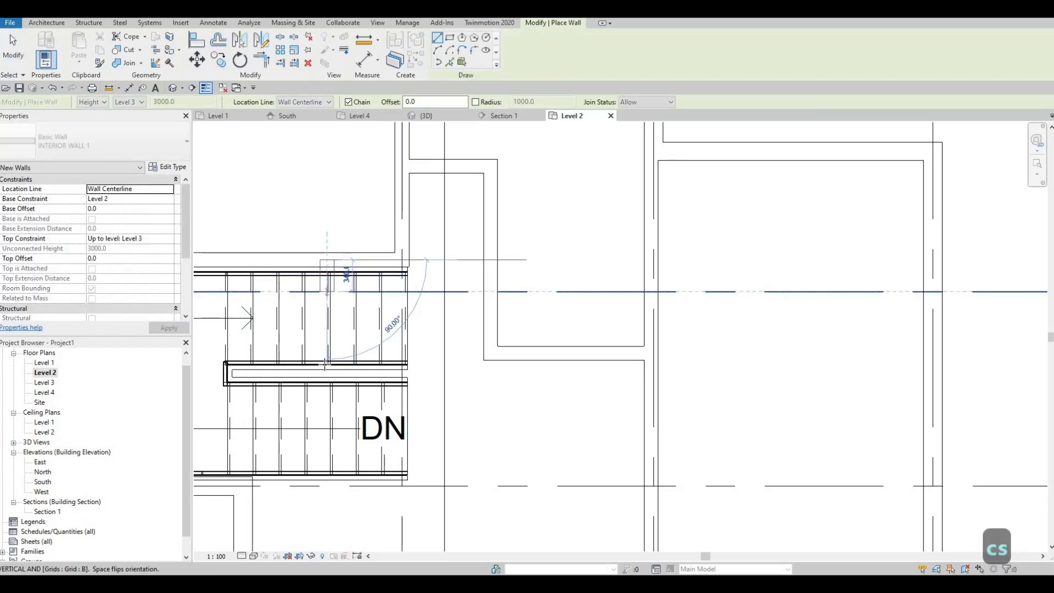
left_click(366, 365)
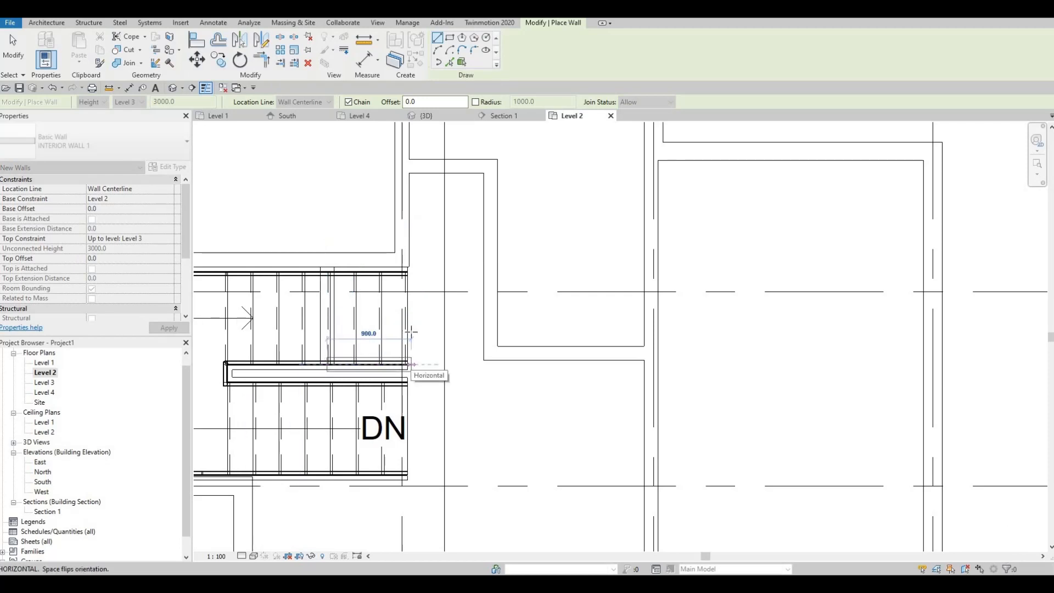
left_click(411, 331)
key("Escape")
key("Escape")
key("Escape")
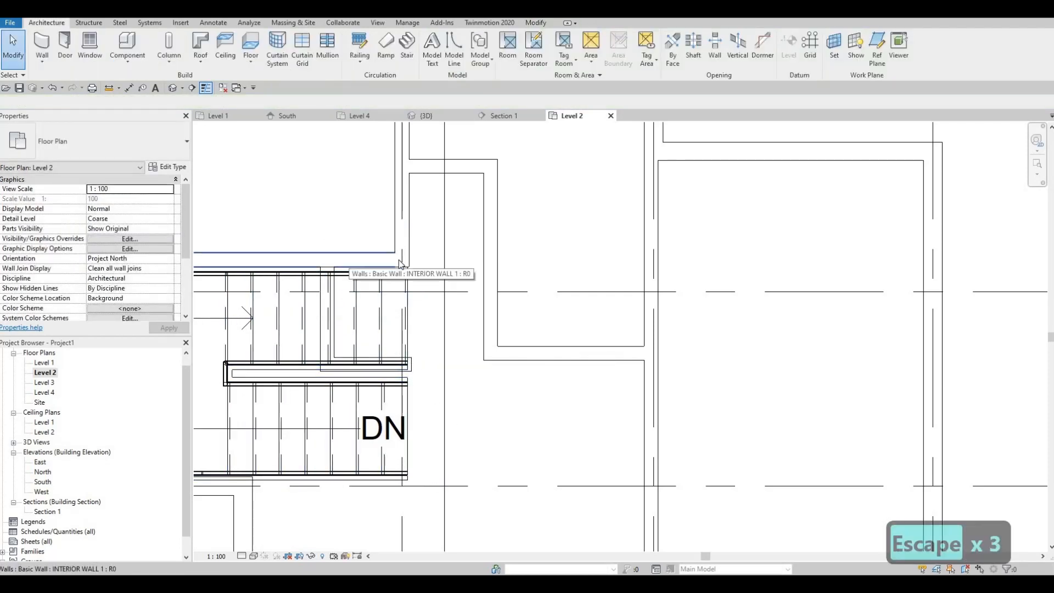
Stretch the lower end of the grid 2 interior wall down to the end of the horizontal wall between the stair flights.
scroll(398, 259, "down", 2)
left_click(429, 236)
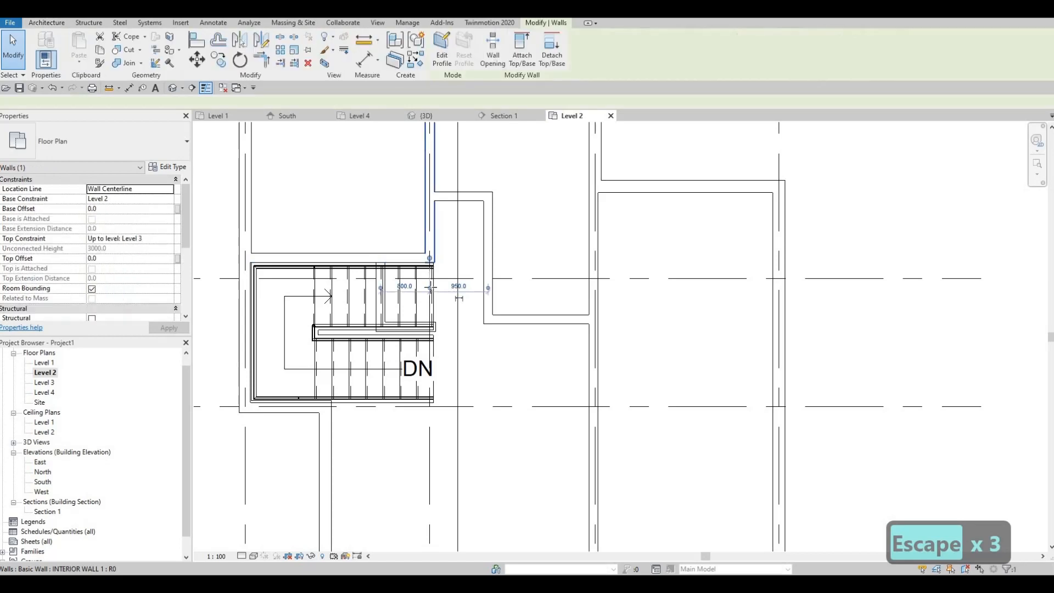
key("Escape")
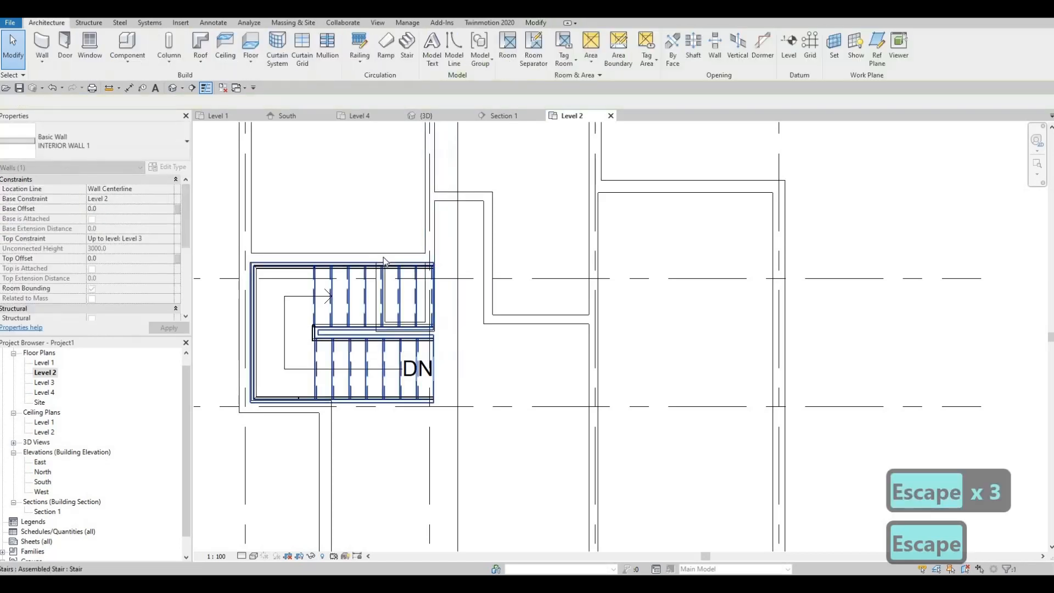
key("Escape")
Split the wall above the stairs between the vertical wall over the upper flight and the grid 2 interior wall.
key("s")
key("l")
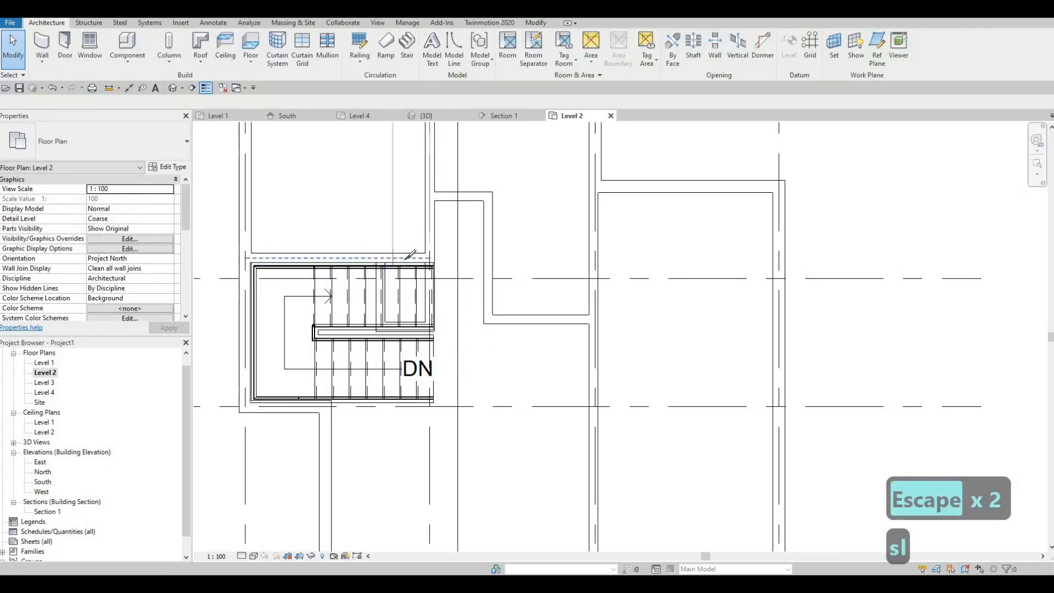
left_click(405, 258)
key("Escape")
key("Escape")
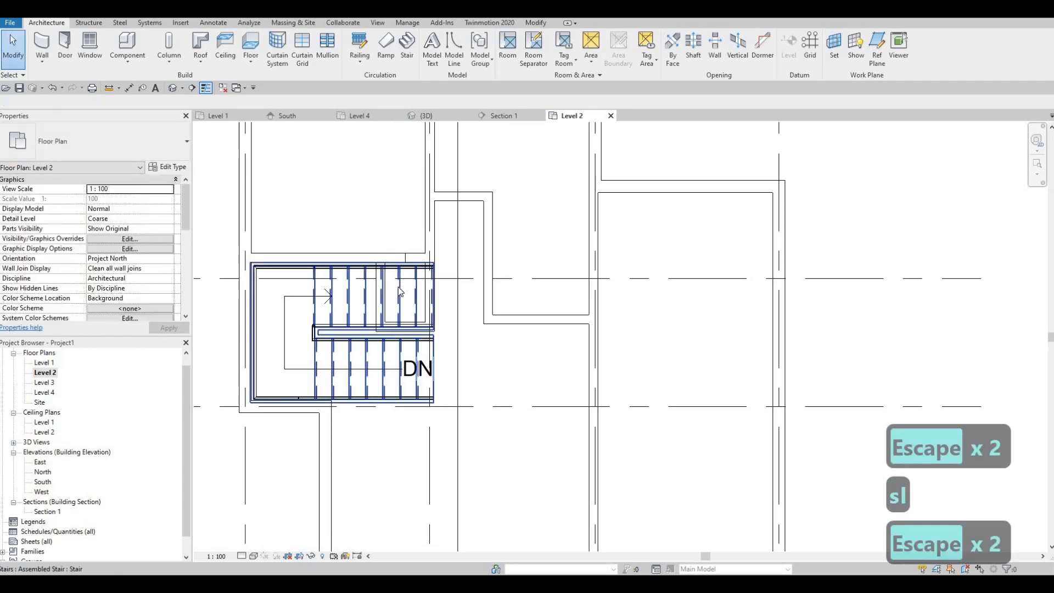
Trim the longer part of the split wall above the stairs into a corner with the vertical wall over the upper flight.
key("t")
key("r")
left_click(365, 263)
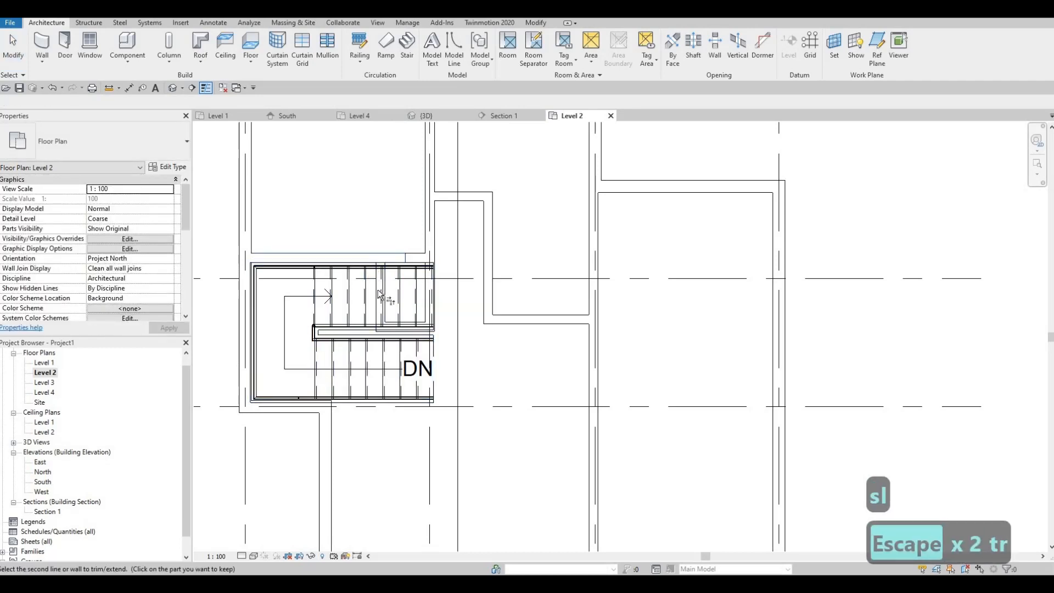
left_click(394, 275)
key("Escape")
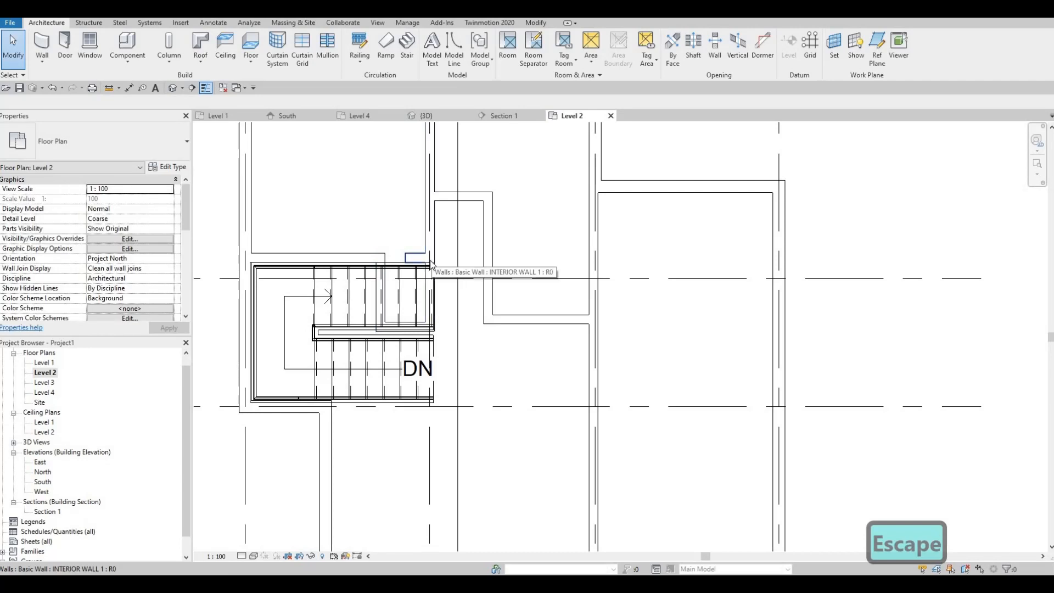
Delete the short leftover wall piece above the stairs beside the grid 2 interior wall.
key("t")
key("r")
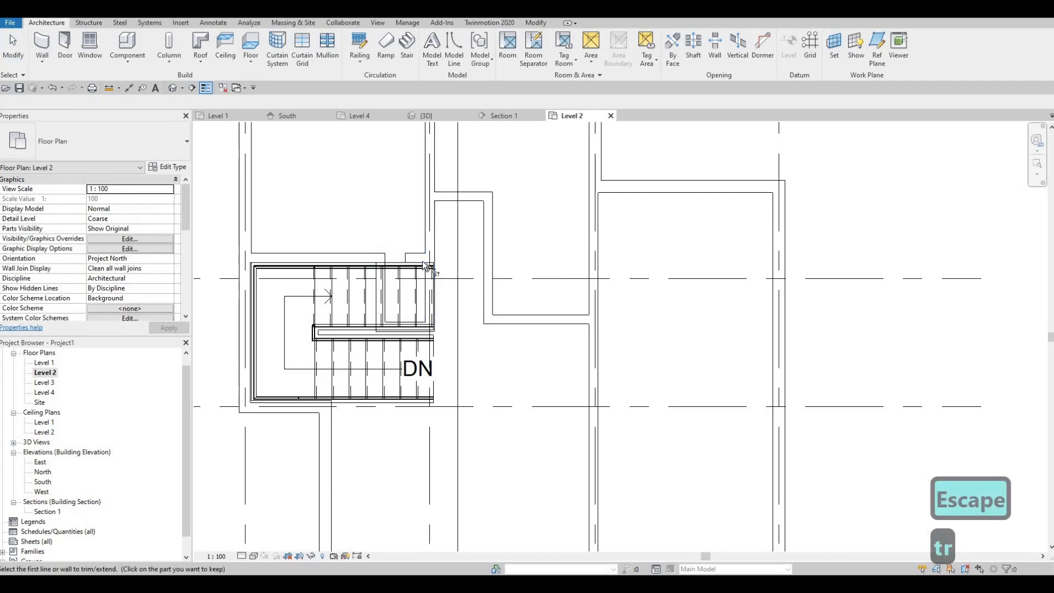
key("Escape")
left_click(416, 256)
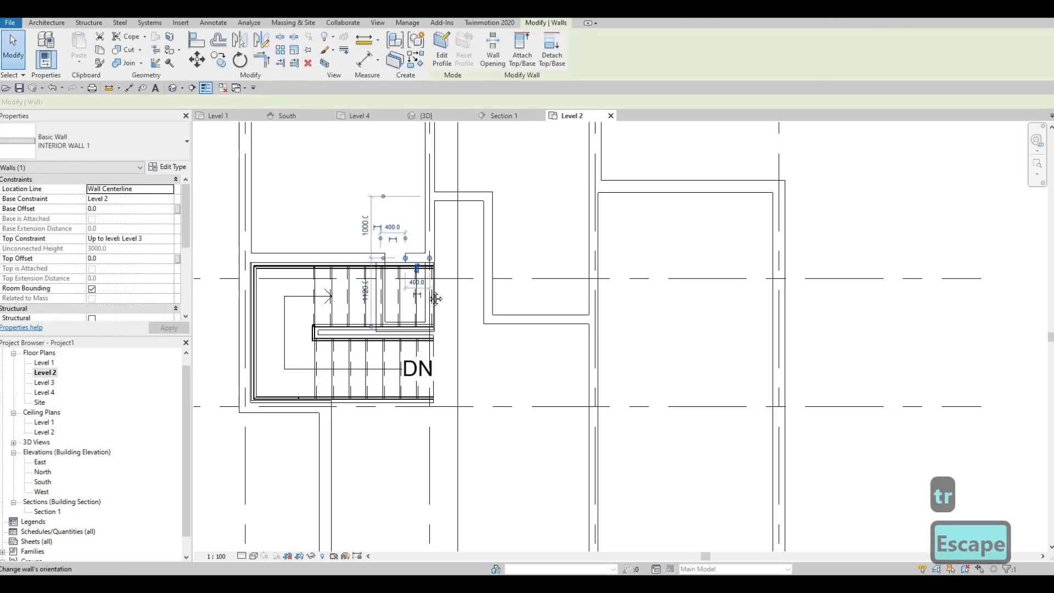
key("Delete")
Move the upper horizontal wall of the stepped run down into line with the wall above the stairs.
left_click_drag(471, 201, 480, 258)
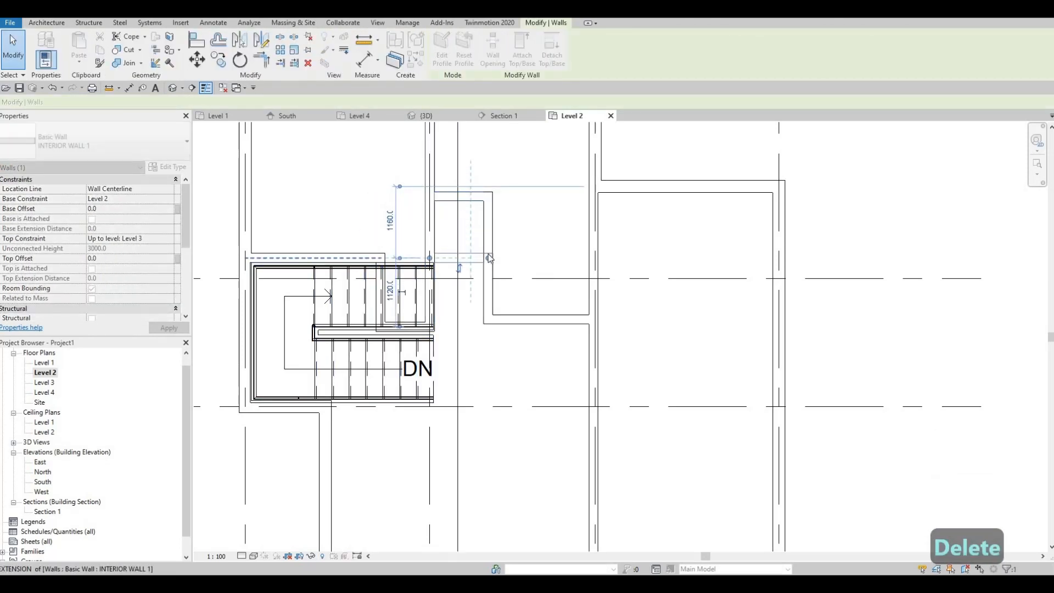
scroll(464, 256, "up", 2)
scroll(458, 254, "up", 1)
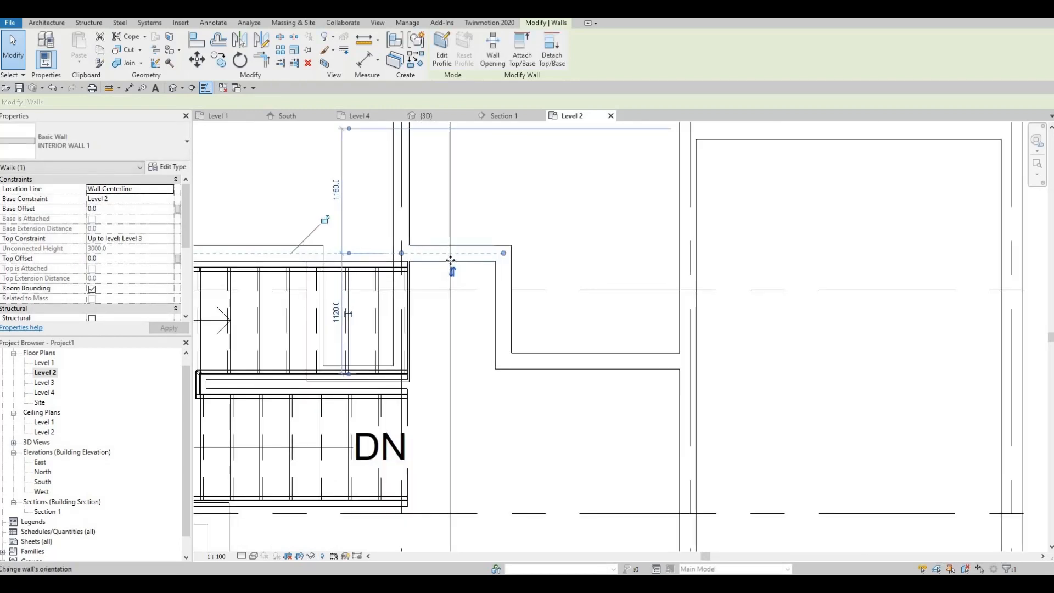
scroll(389, 275, "down", 2)
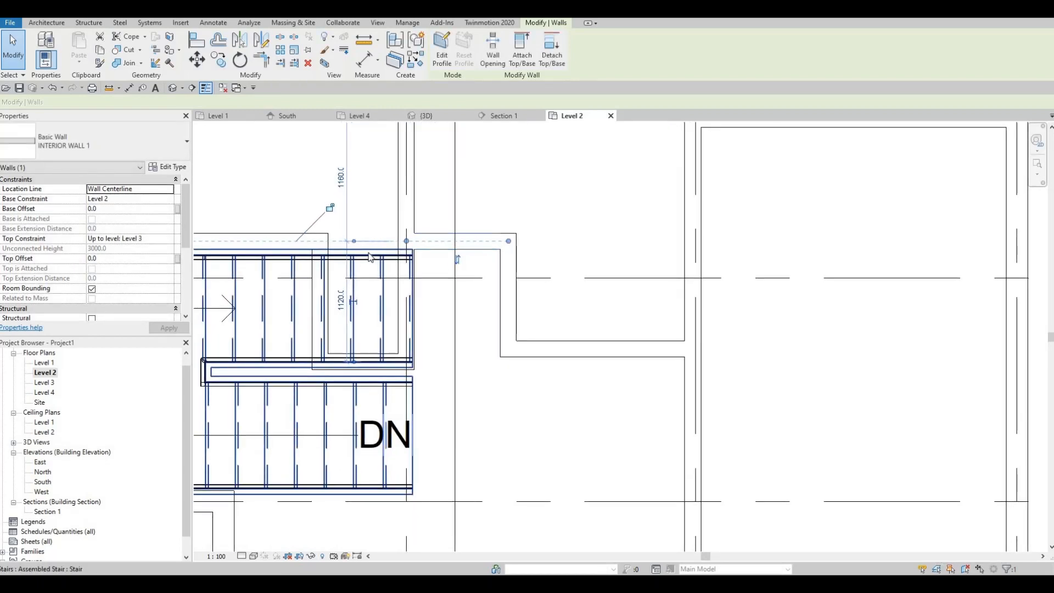
scroll(389, 276, "down", 1)
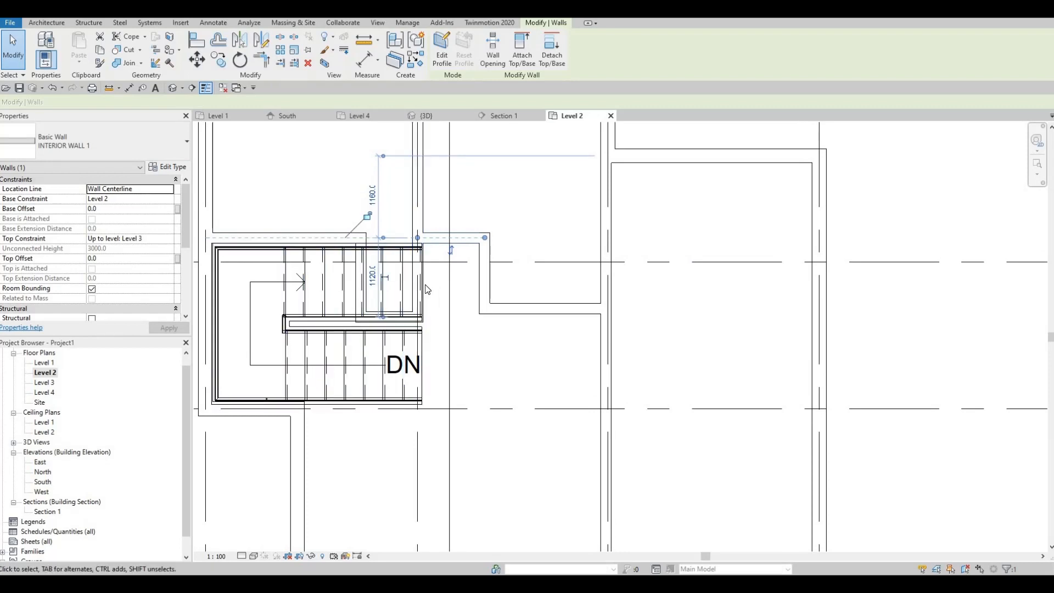
middle_click_drag(418, 283, 435, 281)
key("Escape")
Reference the vertical wall over the upper flight to the grid 2 interior wall and nudge it 40 mm farther away from it.
left_click(372, 267)
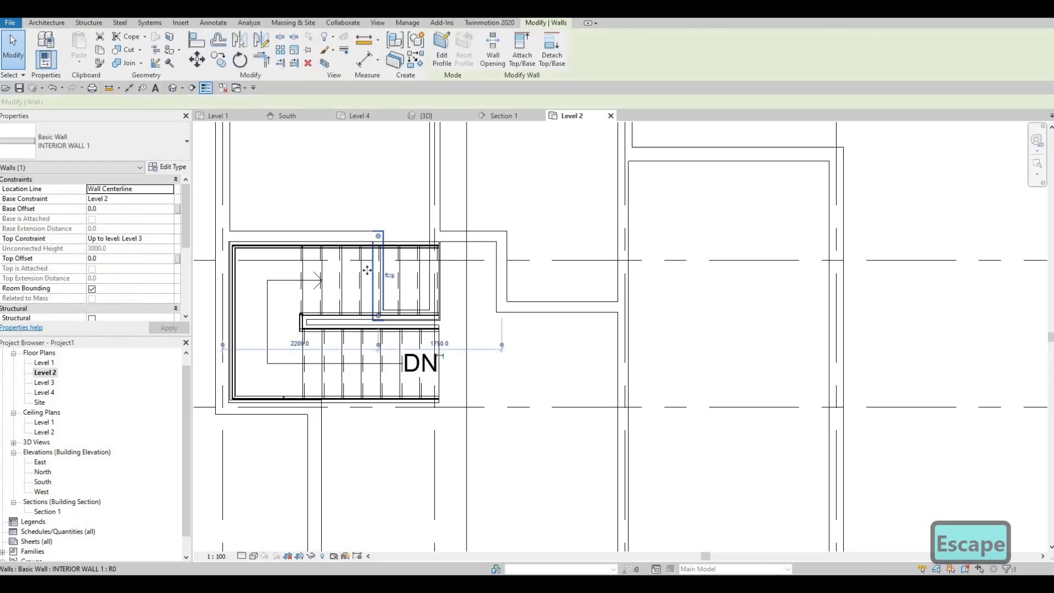
left_click_drag(502, 347, 436, 267)
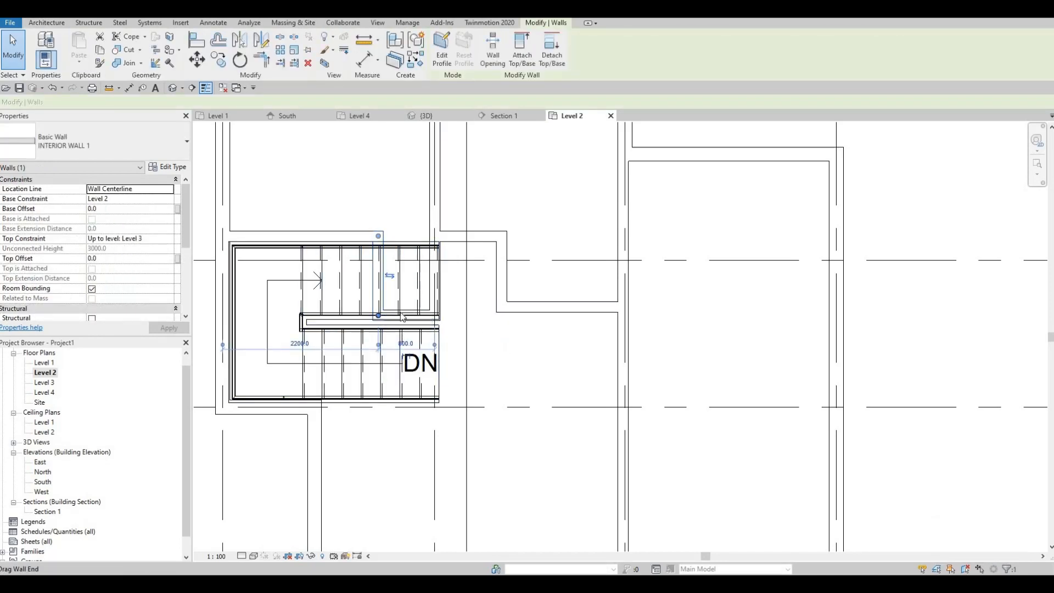
scroll(417, 272, "up", 2)
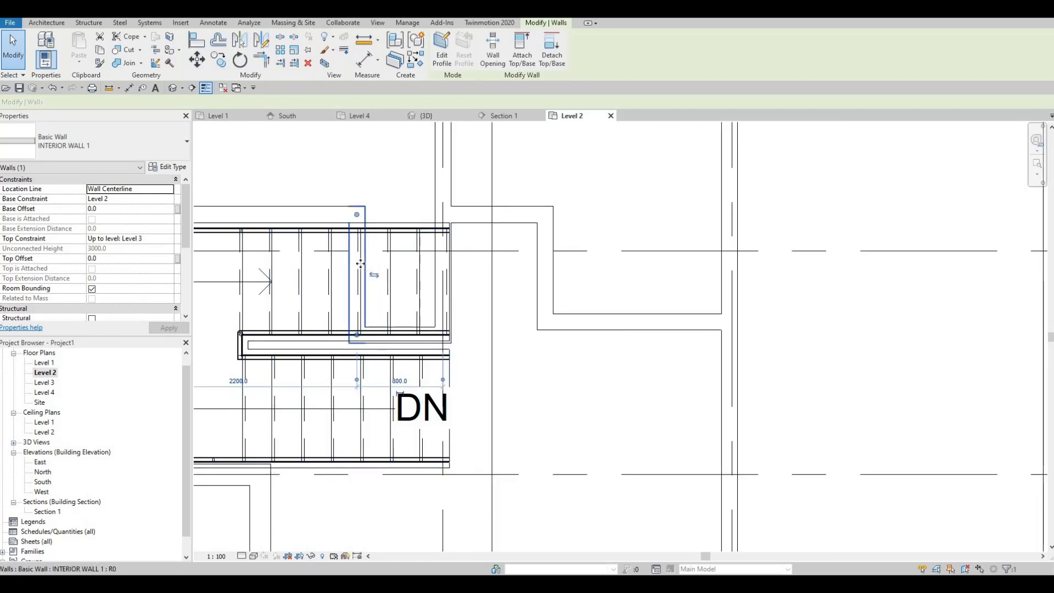
key("Left")
key("Left")
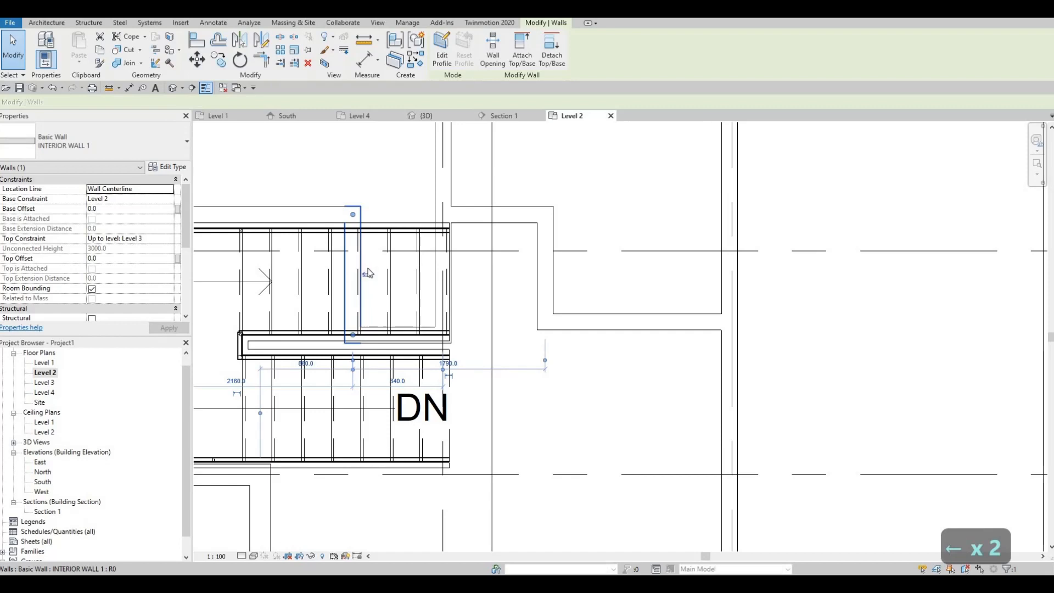
key("Escape")
key("Escape")
scroll(508, 326, "down", 3)
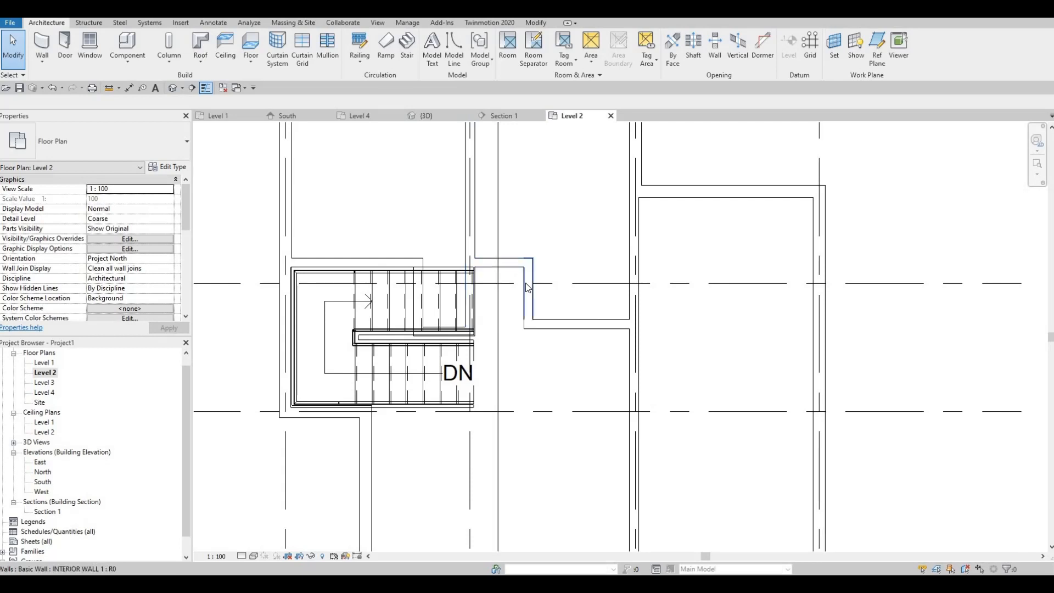
middle_click_drag(528, 302, 528, 299)
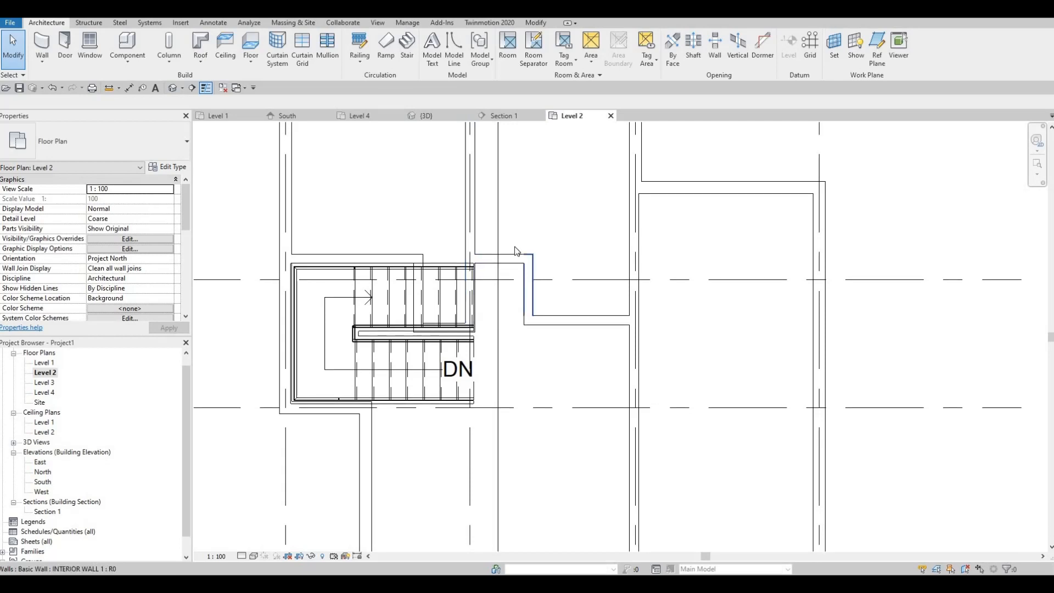
scroll(510, 246, "down", 3)
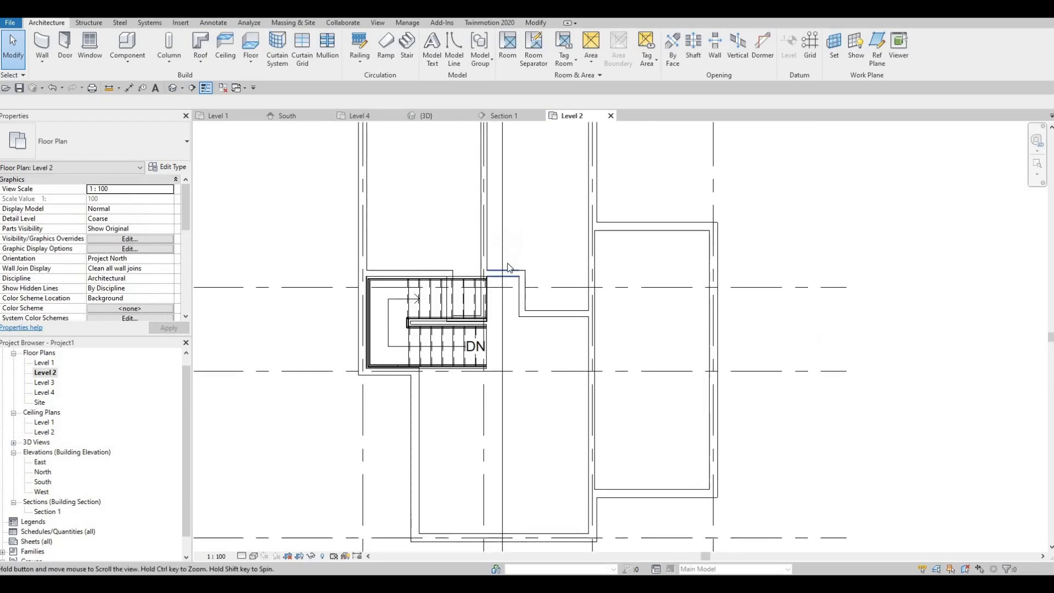
scroll(503, 270, "up", 2)
scroll(492, 292, "down", 3)
mouse_move(492, 222)
middle_mouse_down()
mouse_move(492, 266)
mouse_move(504, 240)
middle_mouse_up()
scroll(506, 240, "down", 1)
middle_click_drag(539, 320, 534, 278)
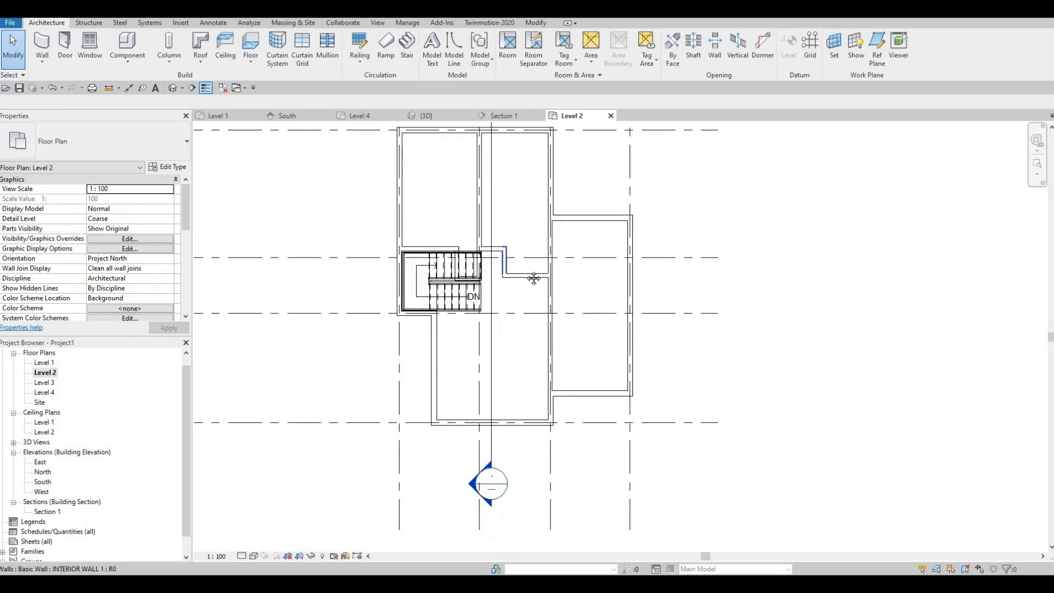
scroll(517, 246, "up", 1)
scroll(504, 272, "down", 1)
scroll(492, 288, "up", 2)
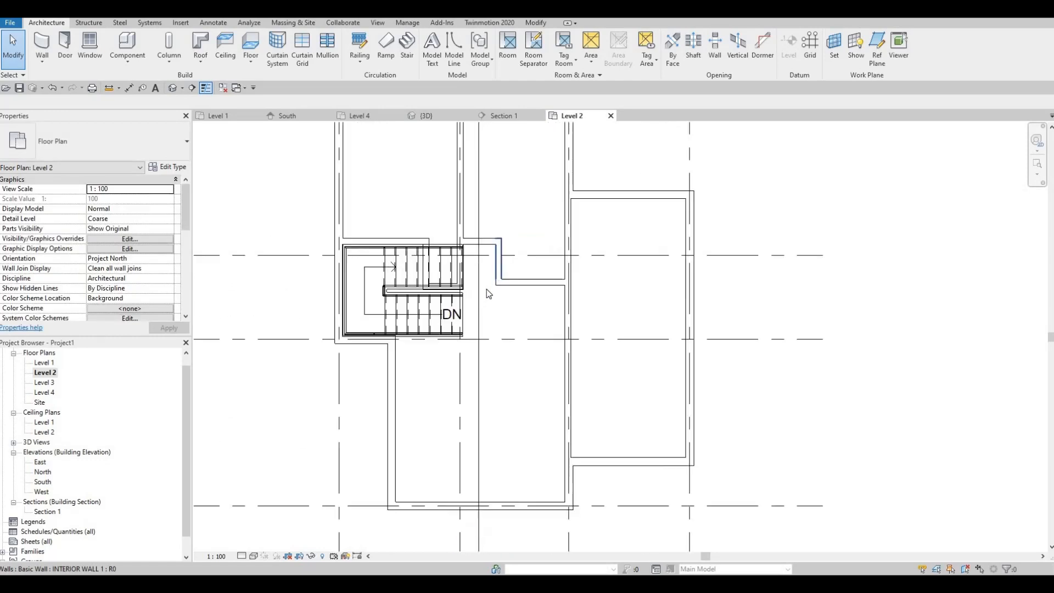
Stretch the upper horizontal wall of the stepped run past its corner to meet the grid 3 wall, enclosing a small room.
scroll(489, 294, "up", 1)
scroll(494, 300, "up", 1)
middle_click_drag(495, 297, 471, 318)
scroll(493, 291, "up", 1)
left_click(461, 247)
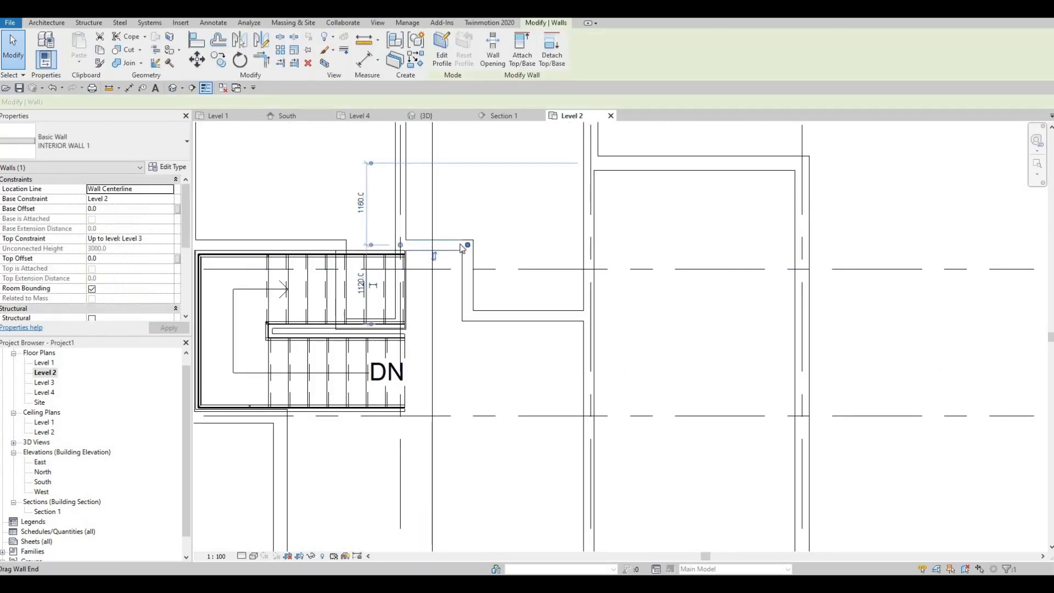
key("Escape")
left_click(470, 245)
left_click_drag(468, 245, 585, 246)
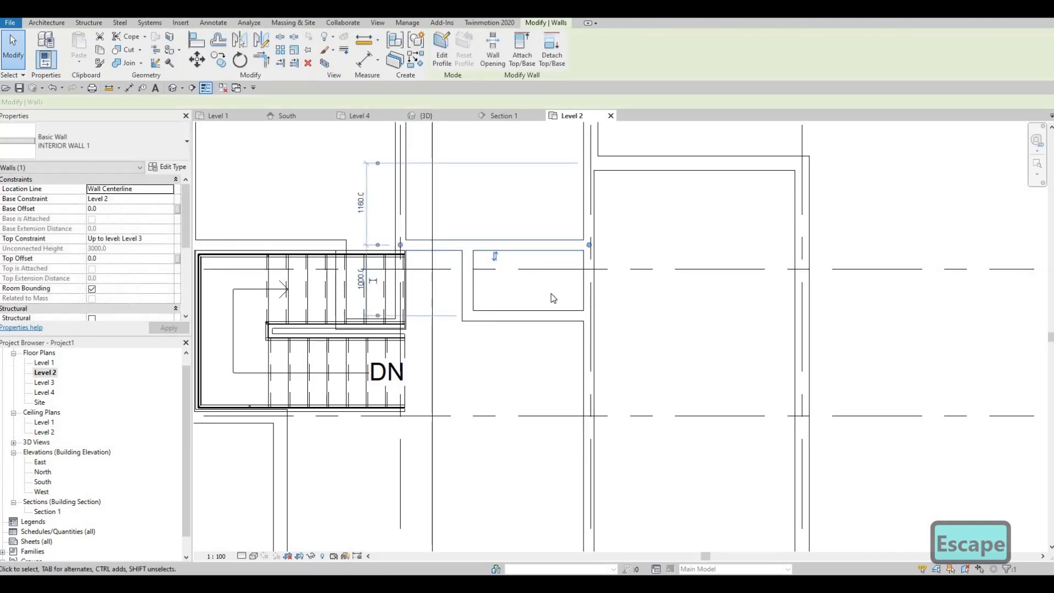
scroll(556, 285, "down", 3)
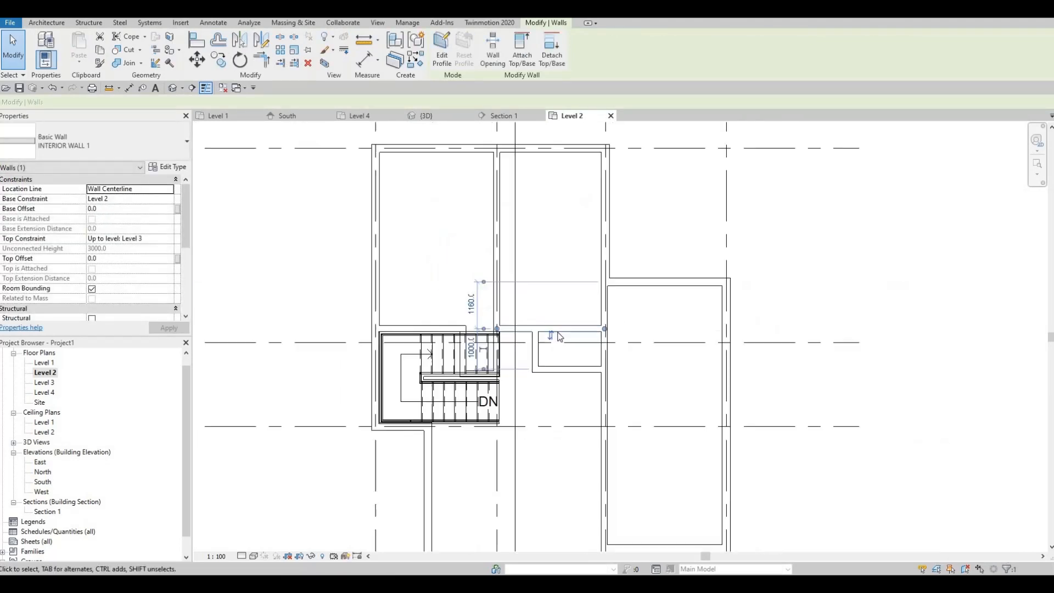
key("Escape")
Stretch the upper end of the vertical wall over the upper flight up past the horizontal wall above the stairs.
scroll(454, 339, "up", 2)
left_click(463, 343)
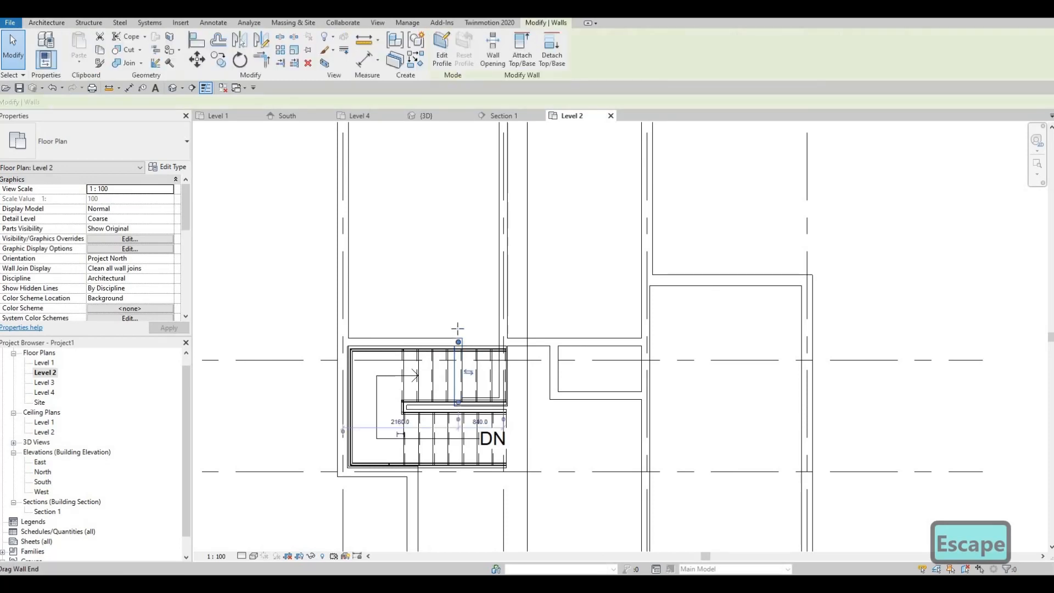
mouse_move(458, 328)
left_mouse_down()
mouse_move(458, 311)
mouse_move(459, 339)
left_mouse_up()
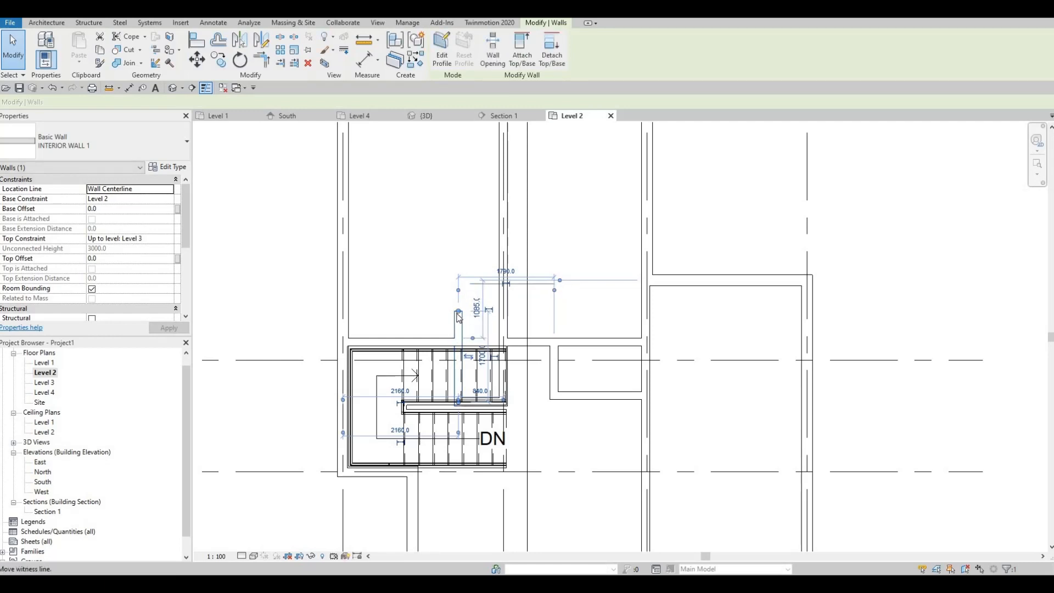
scroll(457, 315, "up", 2)
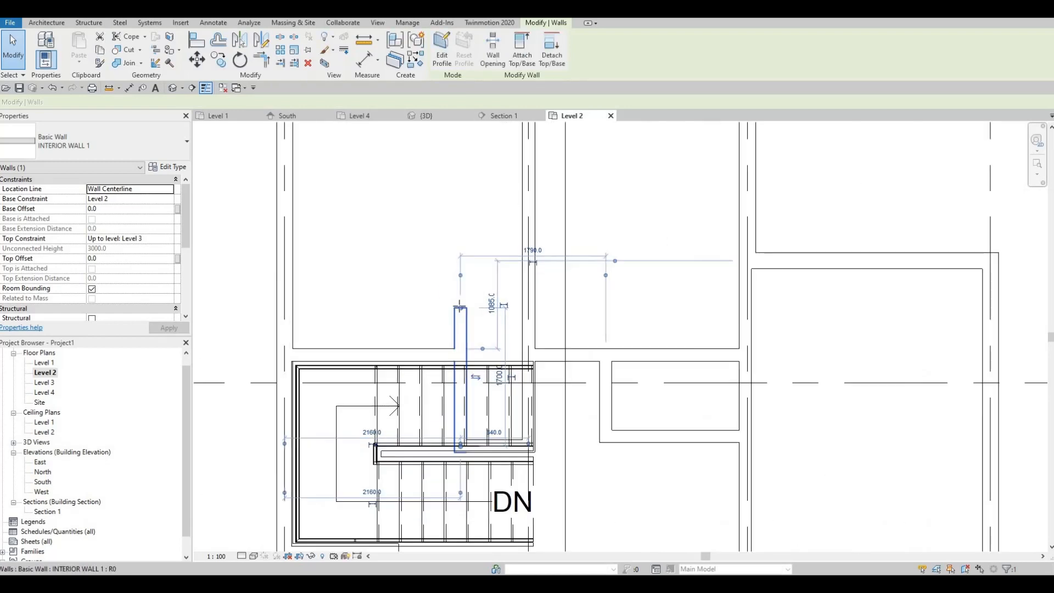
left_click_drag(460, 309, 461, 303)
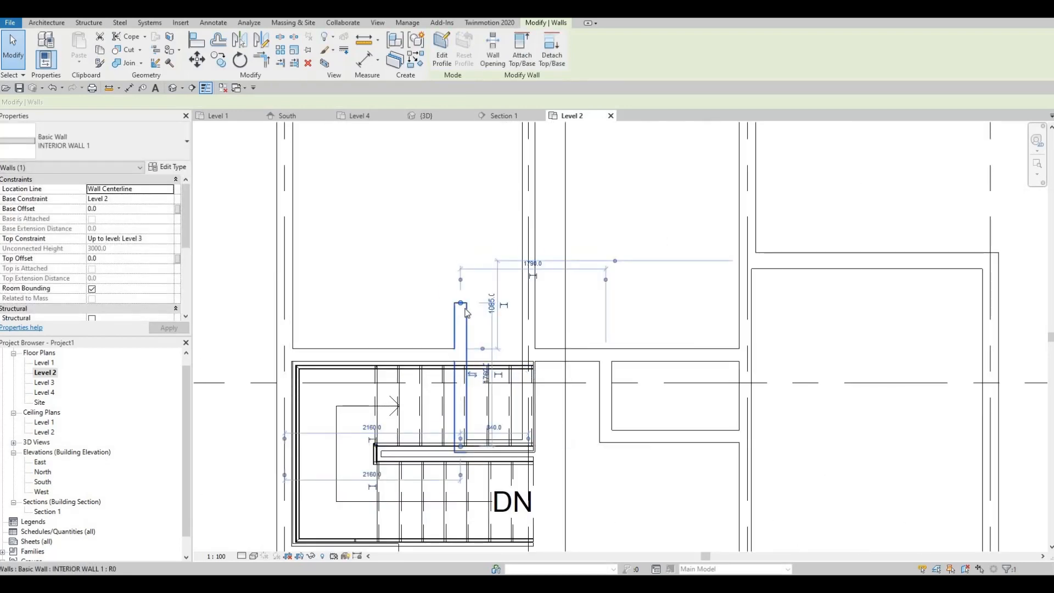
key("Escape")
key("Escape")
Draw a horizontal INTERIOR WALL 1 from the stretched wall's upper end to the outer wall, enclosing a narrow space above the stairs.
left_click(461, 312)
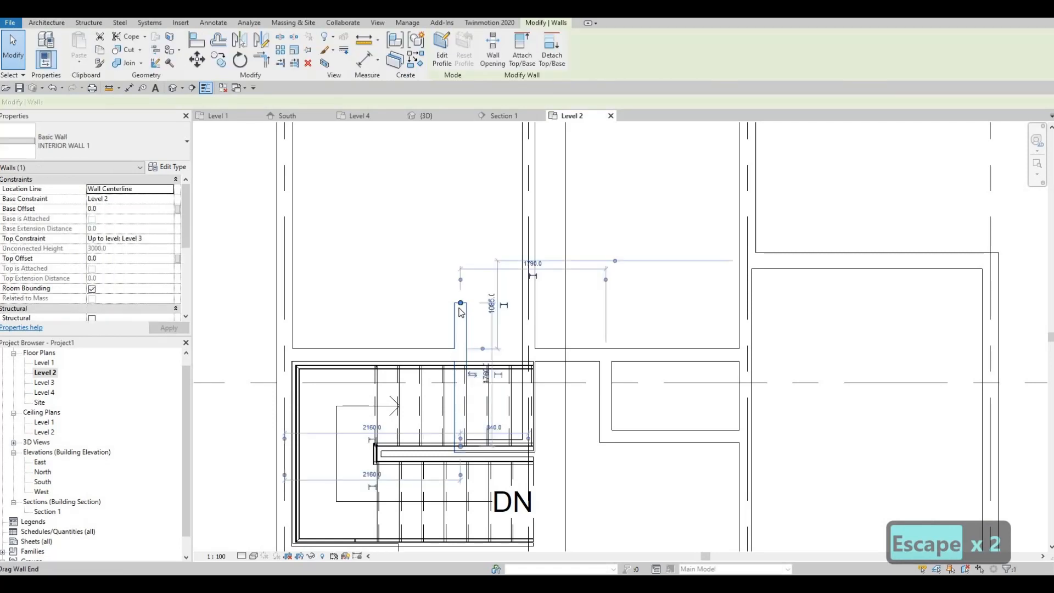
key("c")
key("s")
left_click(461, 303)
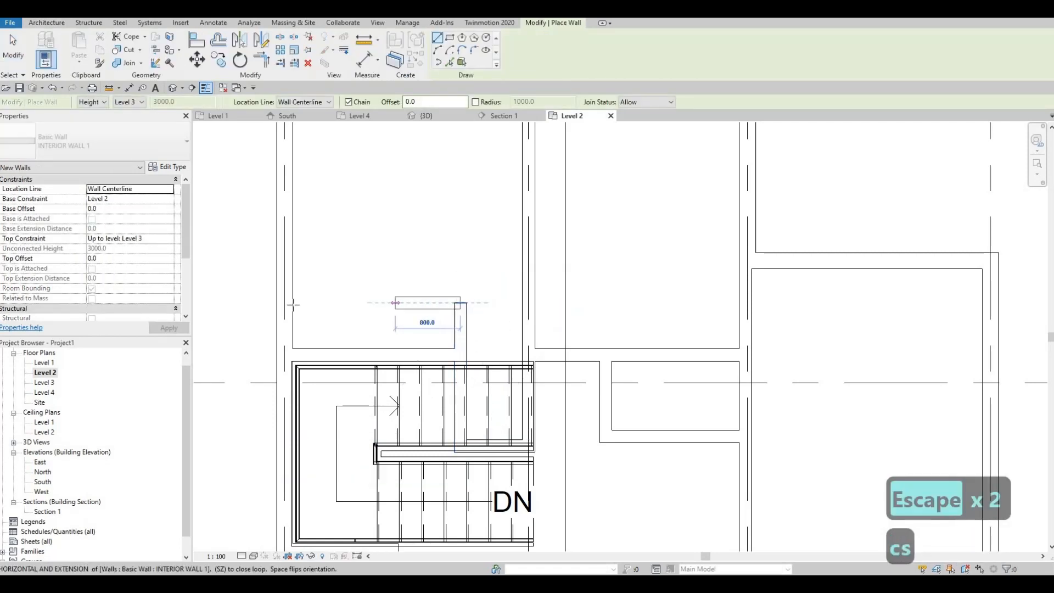
left_click(293, 303)
key("Escape")
key("Escape")
scroll(417, 300, "down", 2)
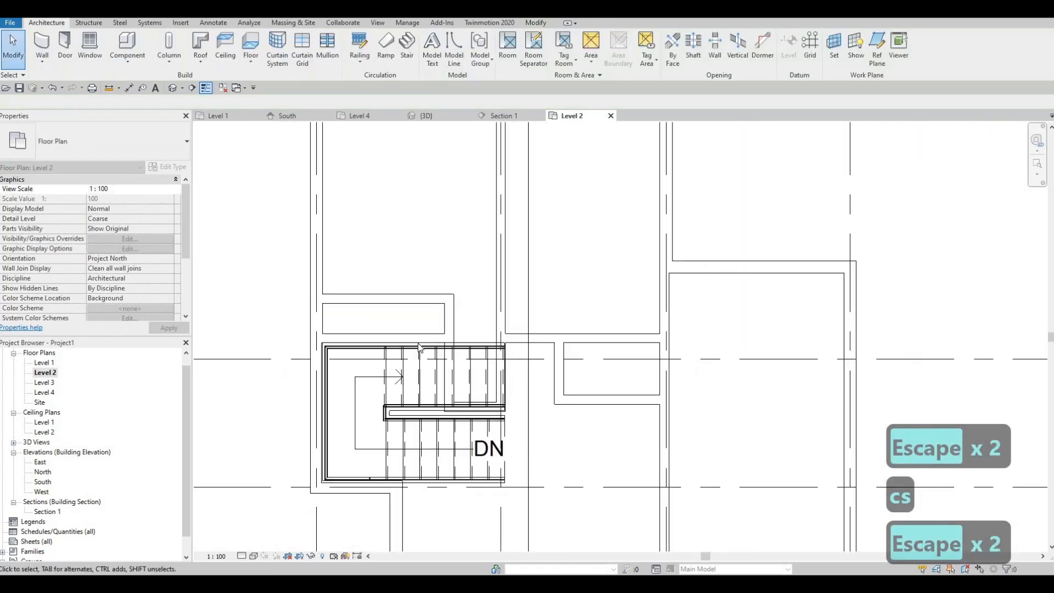
Examine the wall layout around the stairs, the narrow space above them and the small room beside grid 3.
middle_click_drag(526, 342, 511, 366)
scroll(468, 355, "down", 1)
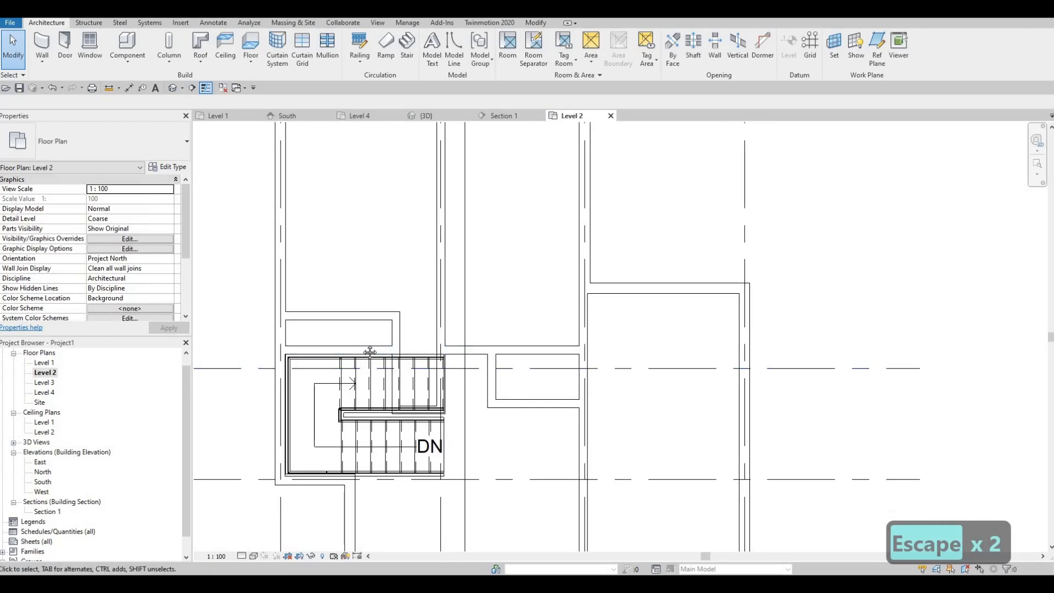
middle_click_drag(353, 336, 318, 336)
scroll(358, 348, "up", 1)
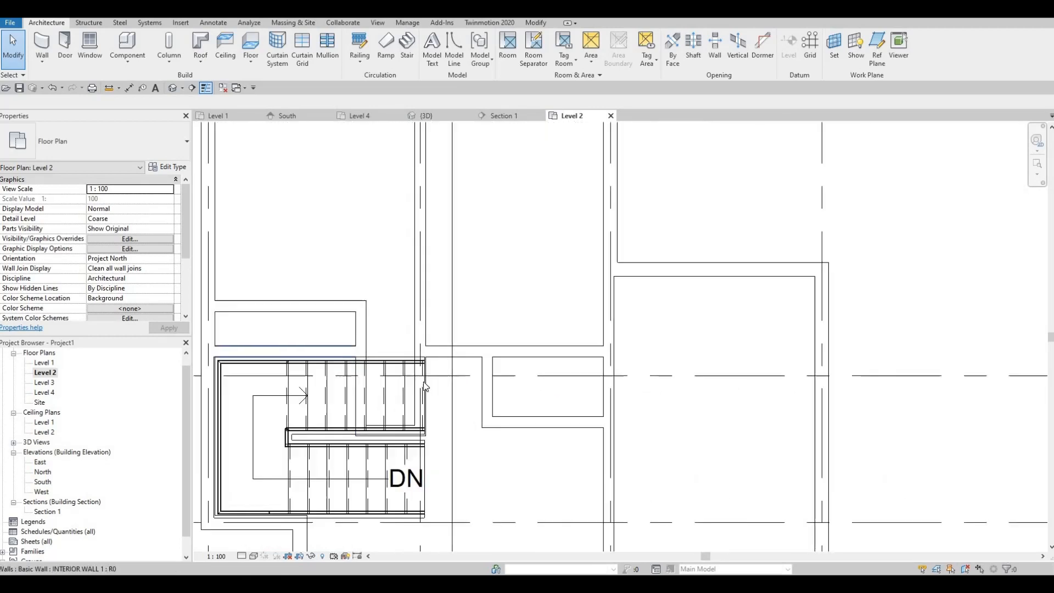
middle_click_drag(424, 383, 423, 339)
scroll(399, 305, "down", 2)
scroll(412, 321, "up", 3)
scroll(475, 331, "down", 1)
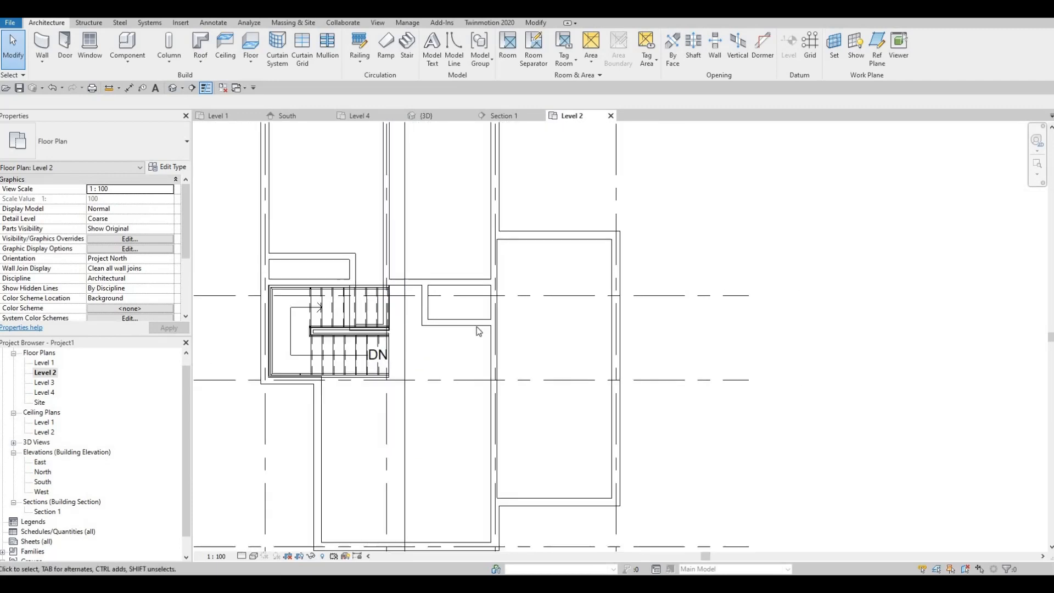
scroll(448, 296, "up", 2)
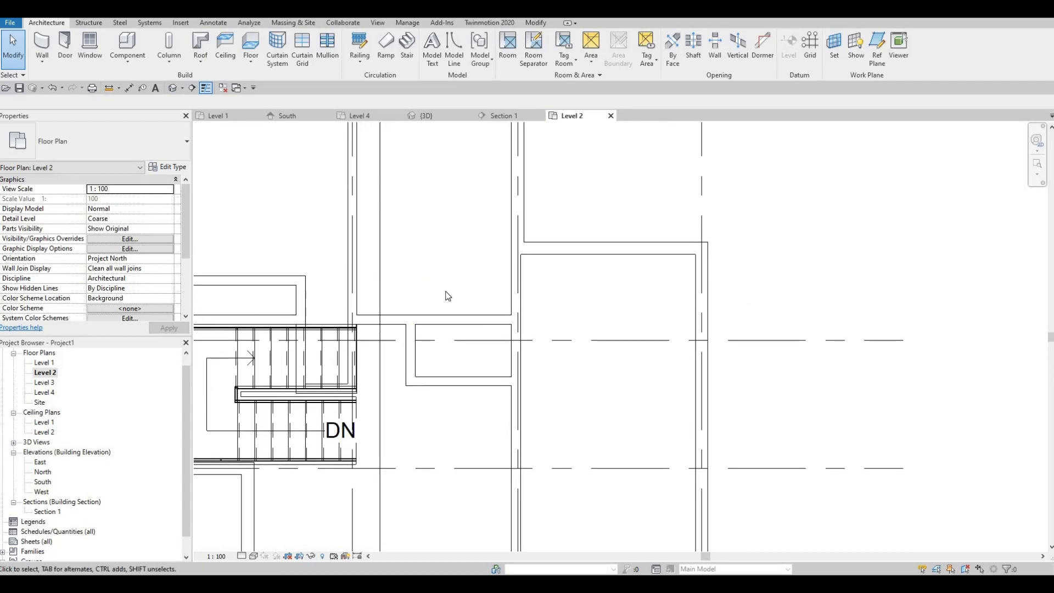
middle_click_drag(327, 285, 447, 293)
scroll(447, 293, "down", 1)
scroll(462, 322, "up", 2)
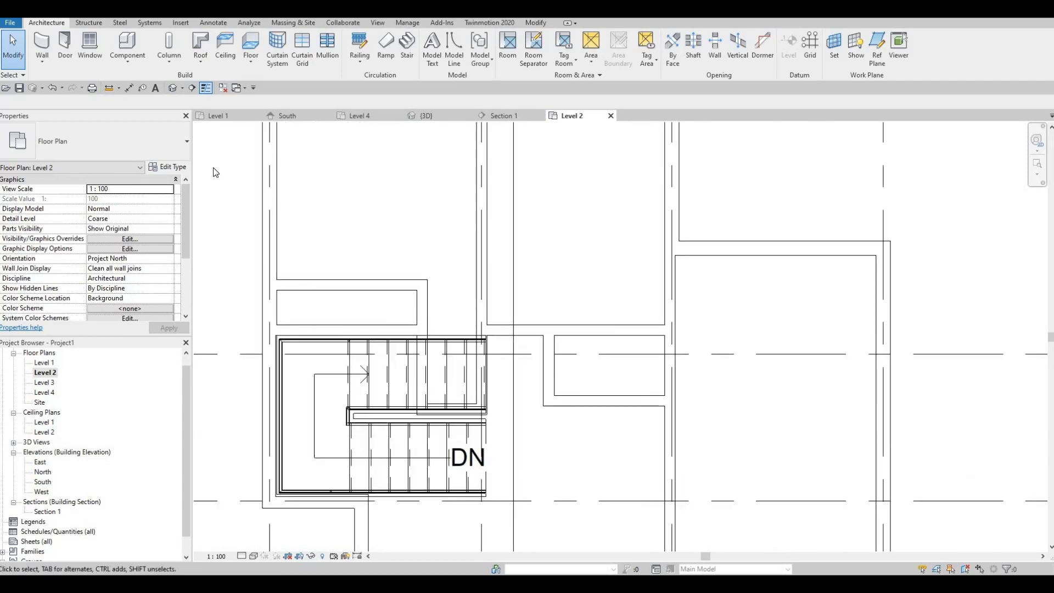
scroll(428, 285, "down", 2)
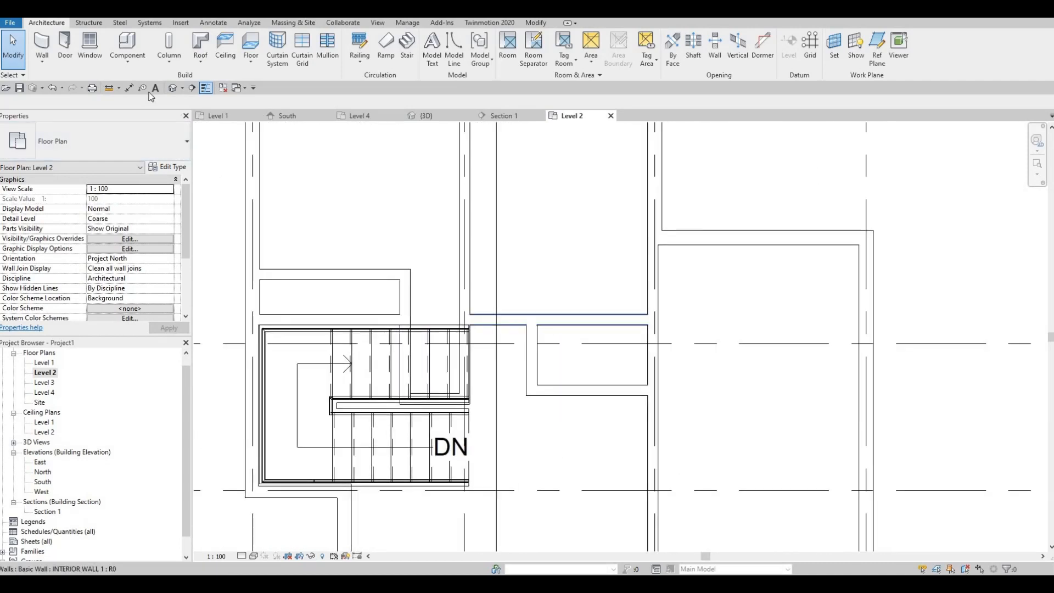
Place an M_Door-Interior-Single-4_Panel-Wood door, 700 x 2000mm, in the grid 2 wall beside the upper flight, swinging over the stairs.
left_click(65, 44)
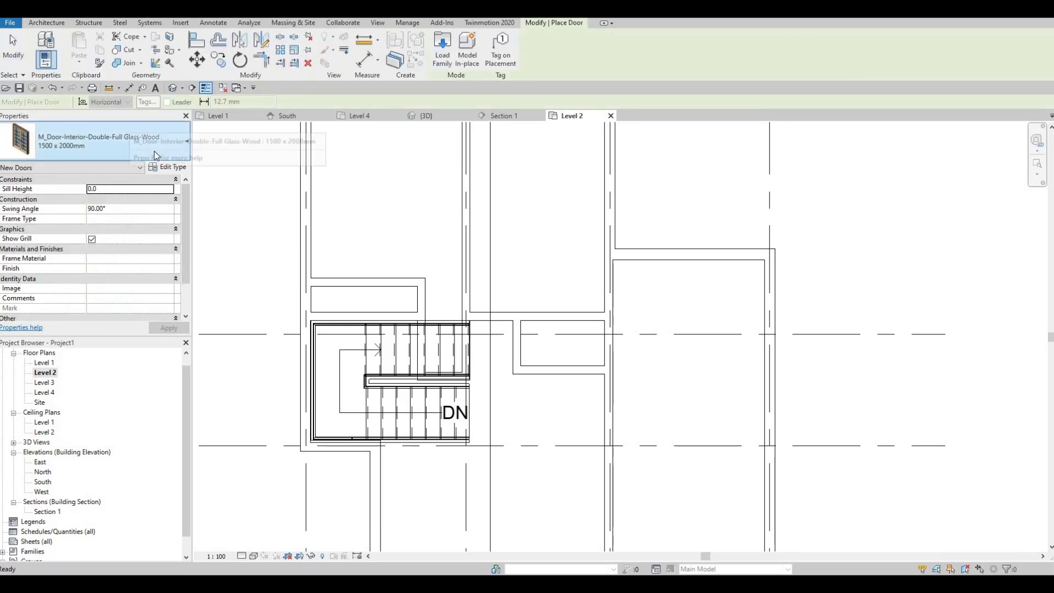
left_click(154, 151)
scroll(104, 281, "down", 3)
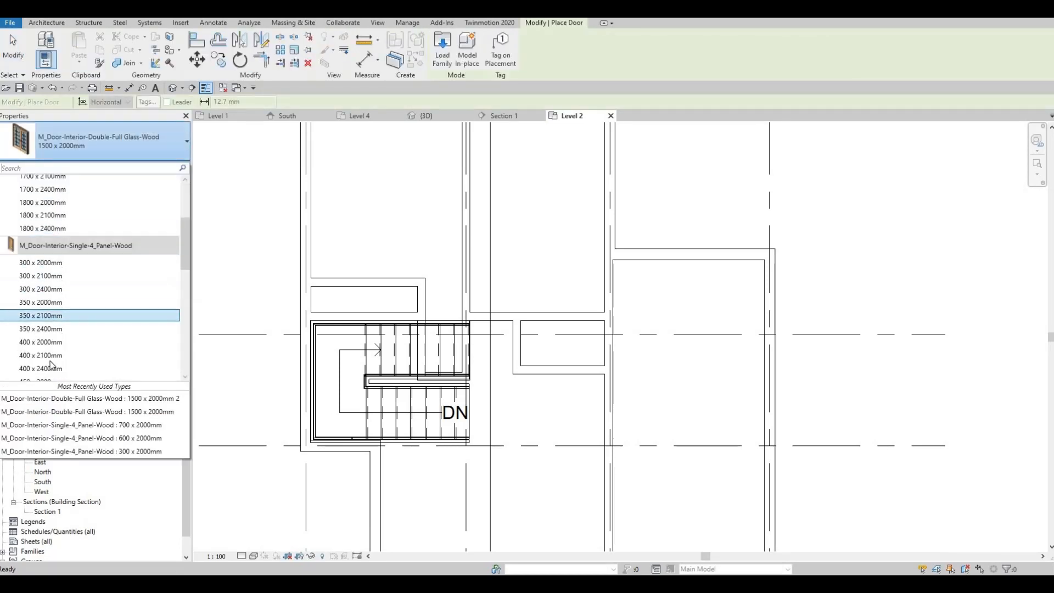
scroll(55, 364, "down", 3)
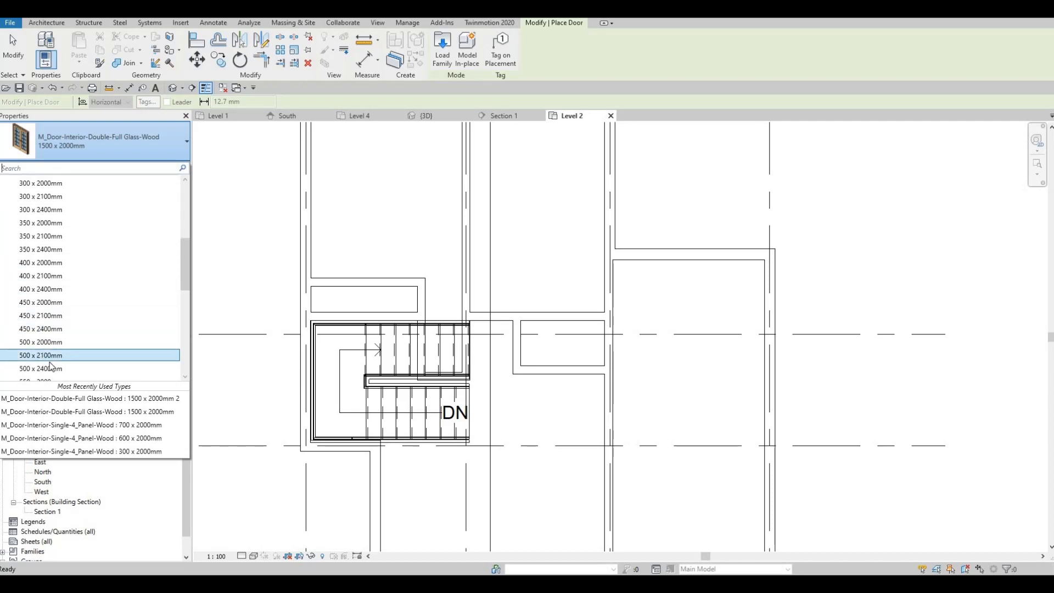
scroll(50, 367, "down", 3)
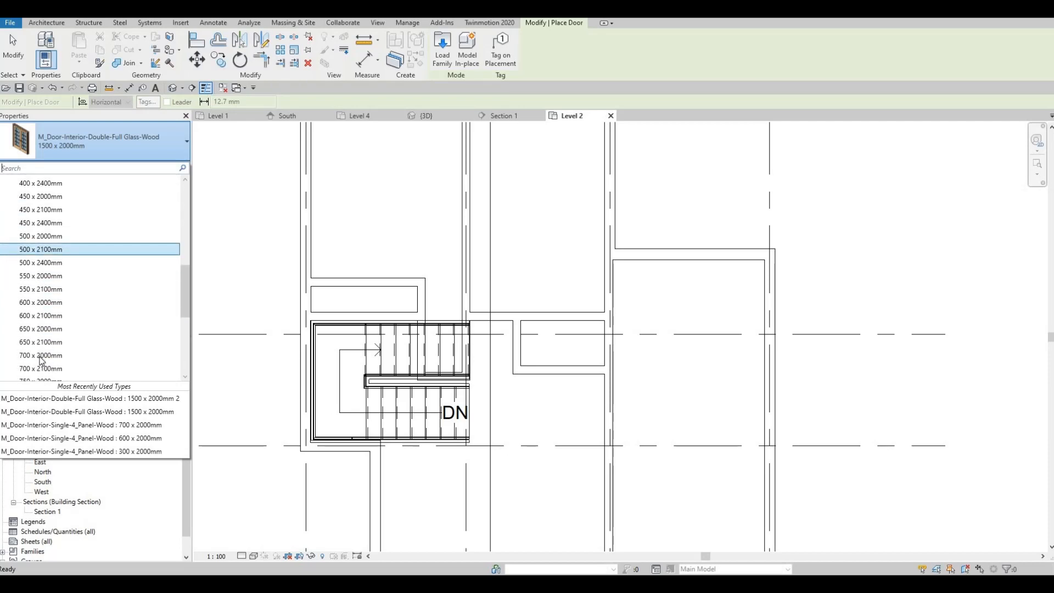
left_click(41, 355)
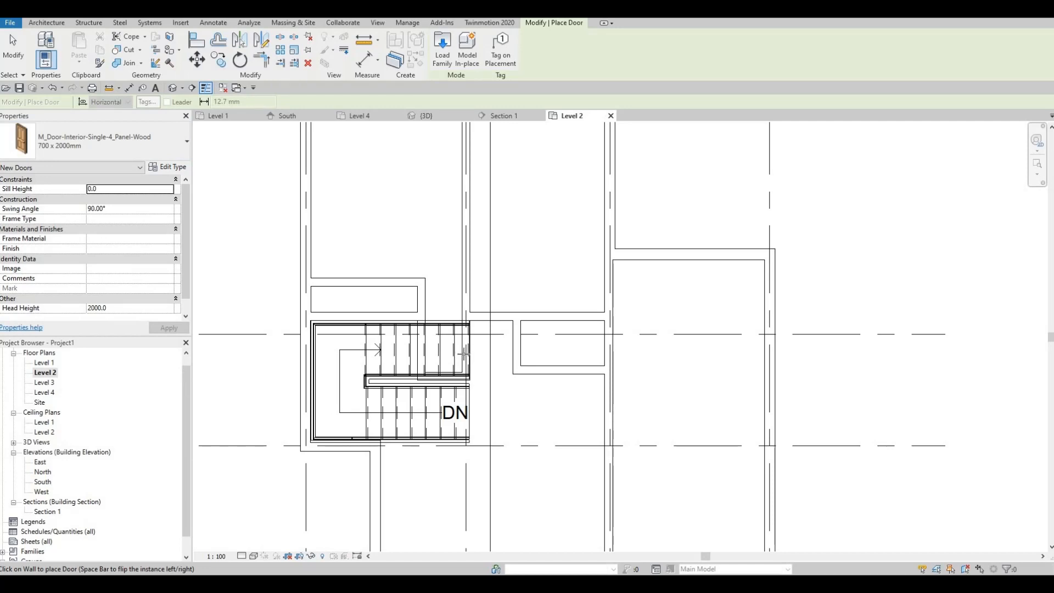
scroll(465, 355, "up", 2)
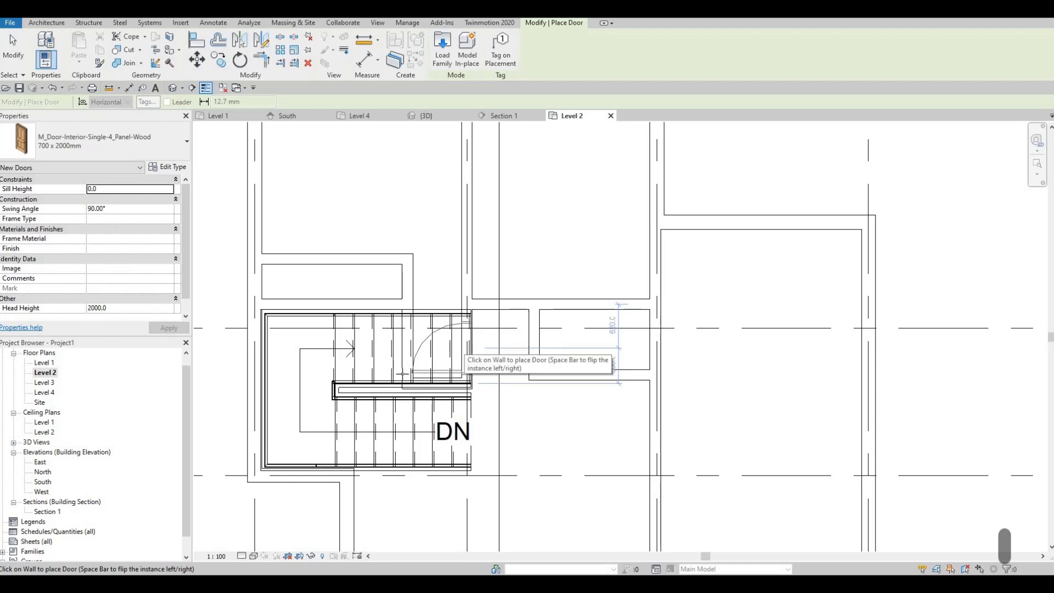
scroll(401, 363, "up", 2)
key("Escape")
key("Escape")
Nudge the vertical wall over the upper flight 60 mm farther from the grid 2 wall to clear the door swing.
left_click(414, 317)
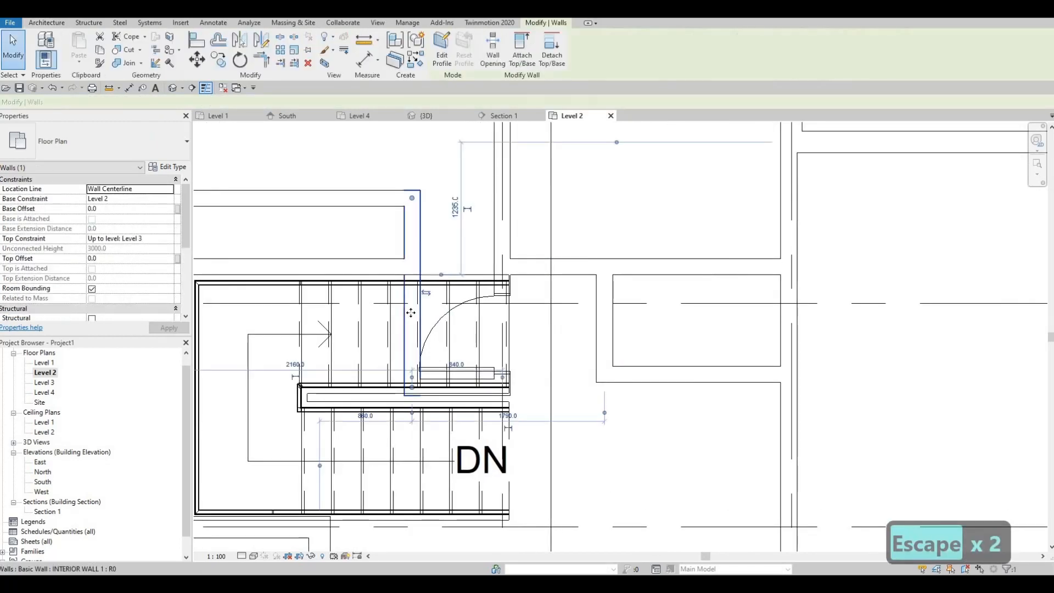
key("Left")
key("Left")
key("Left")
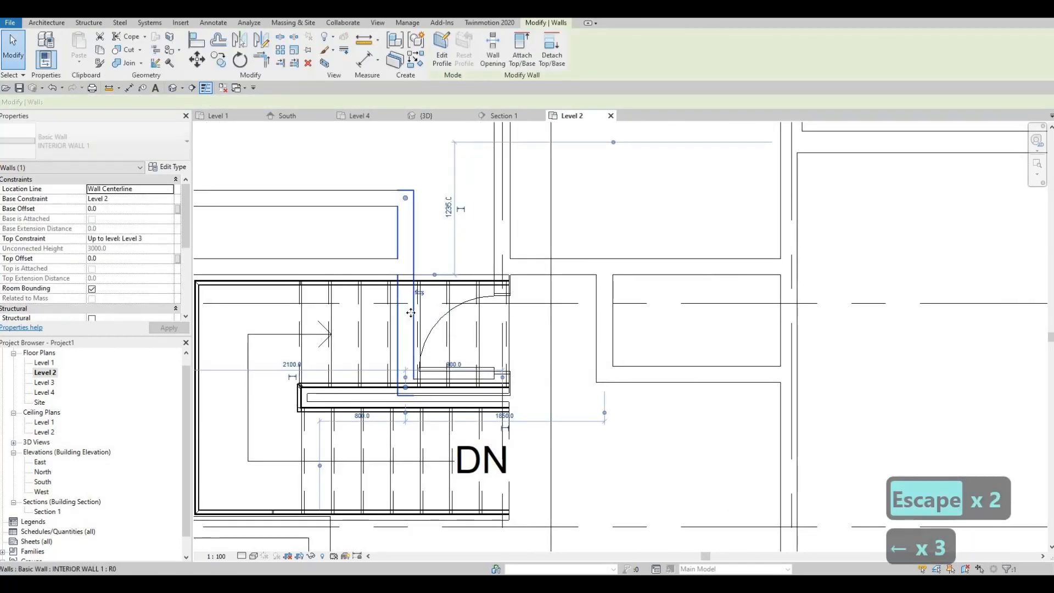
key("Left")
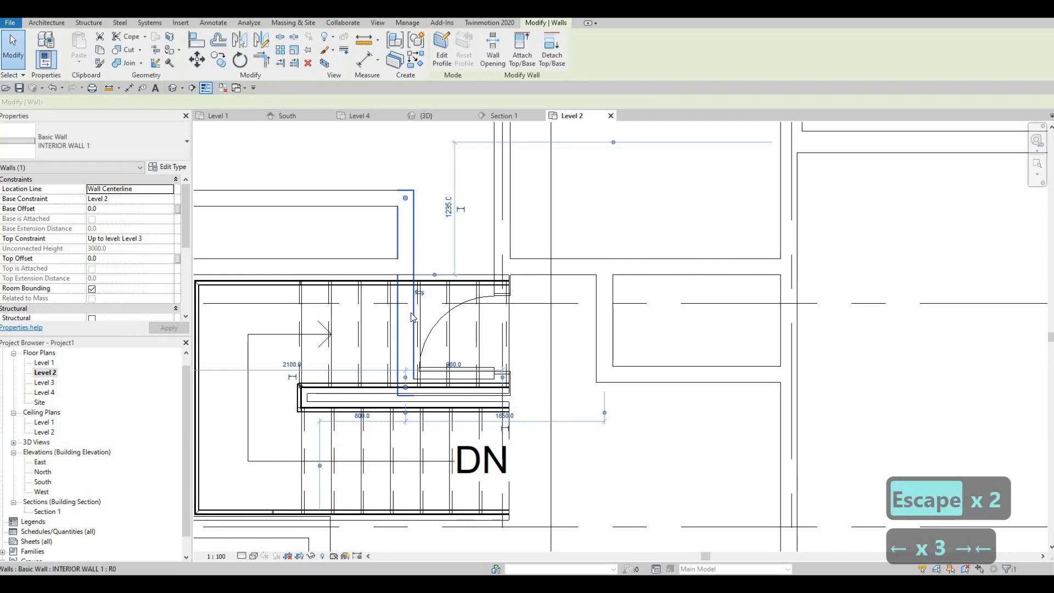
key("Escape")
key("Escape")
scroll(253, 339, "down", 2)
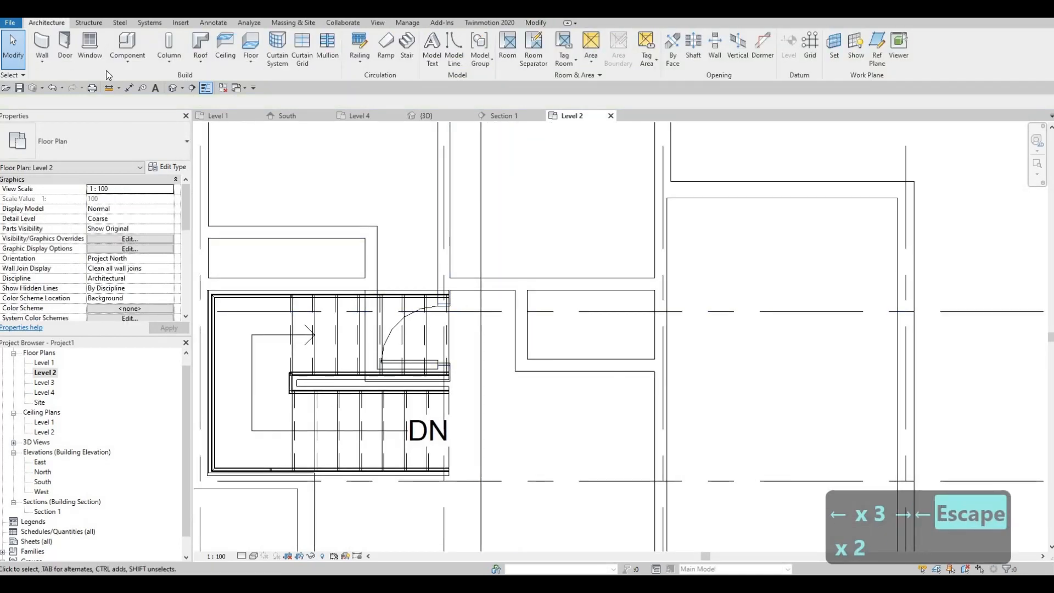
Place a matching 700 x 2000mm door centred in the horizontal wall between grid 2 and the small room, hinged beside the grid 2 wall.
left_click(422, 314)
key("Escape")
left_click(417, 311)
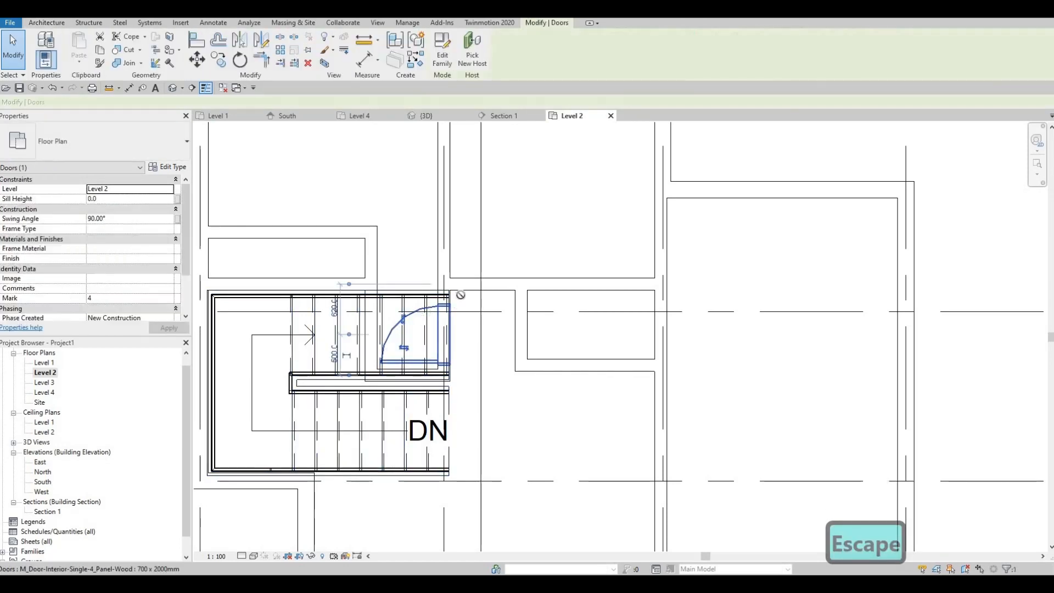
key("c")
key("s")
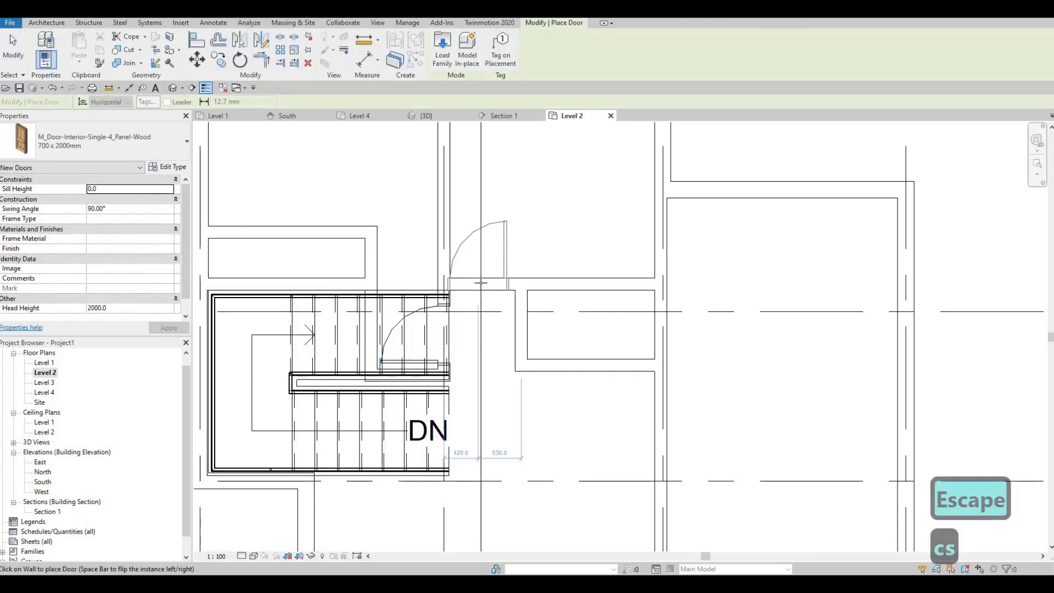
key("space")
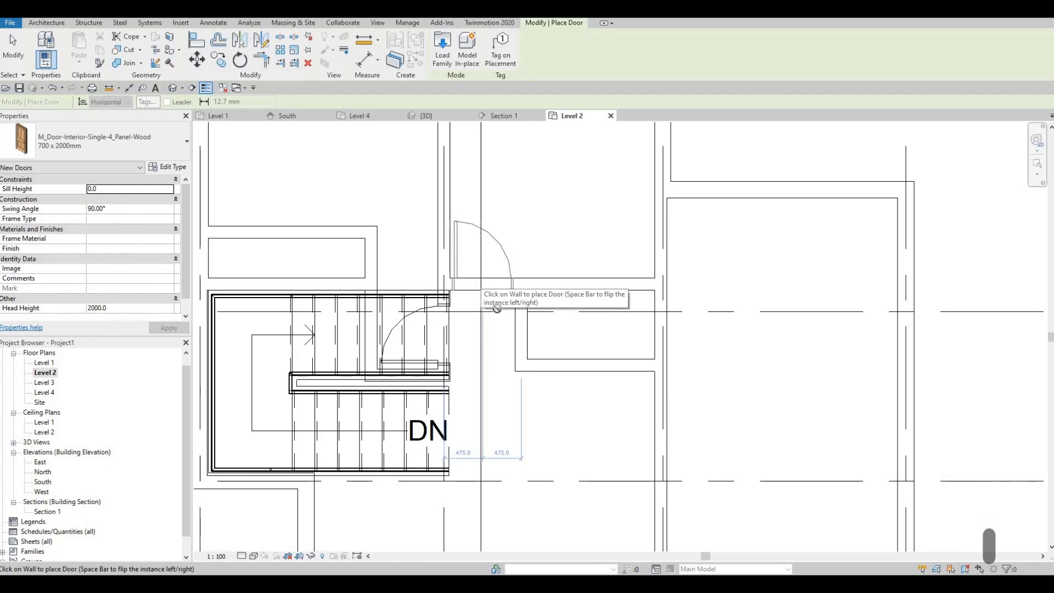
key("Escape")
scroll(479, 334, "down", 2)
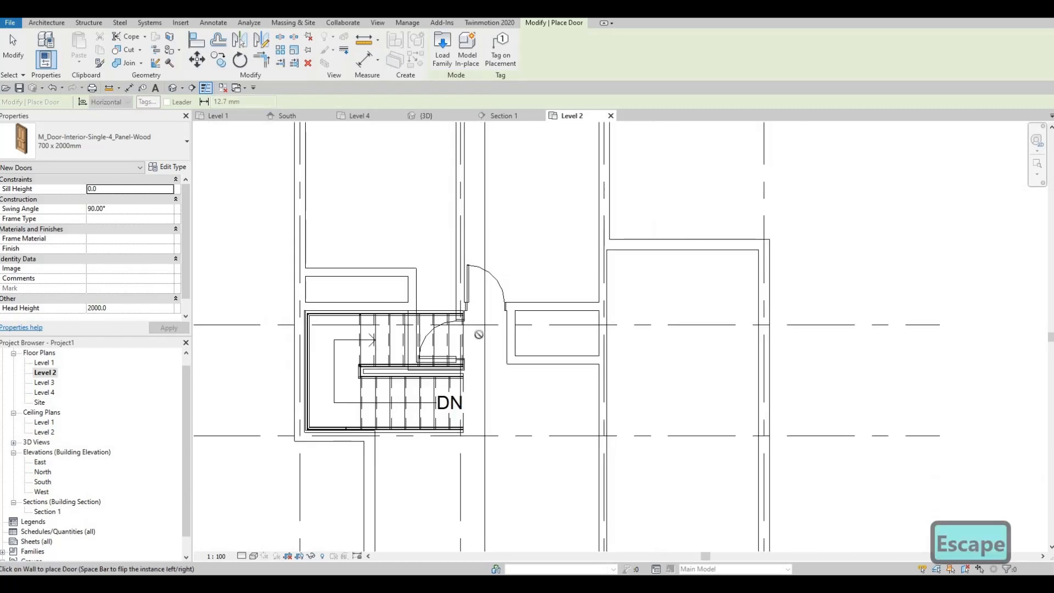
middle_click_drag(479, 334, 434, 311)
scroll(434, 311, "down", 2)
scroll(482, 351, "down", 1)
middle_click_drag(502, 402, 499, 302)
key("Escape")
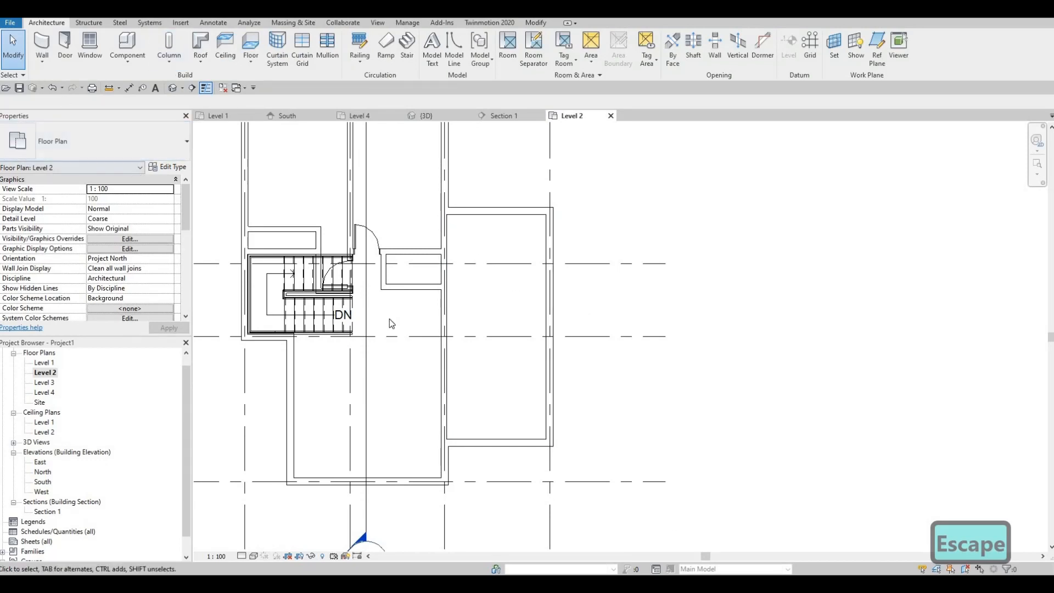
Draw a horizontal INTERIOR WALL 1 across the room beyond grid 3 and pull its overshooting end back to the exterior wall.
left_click(464, 309)
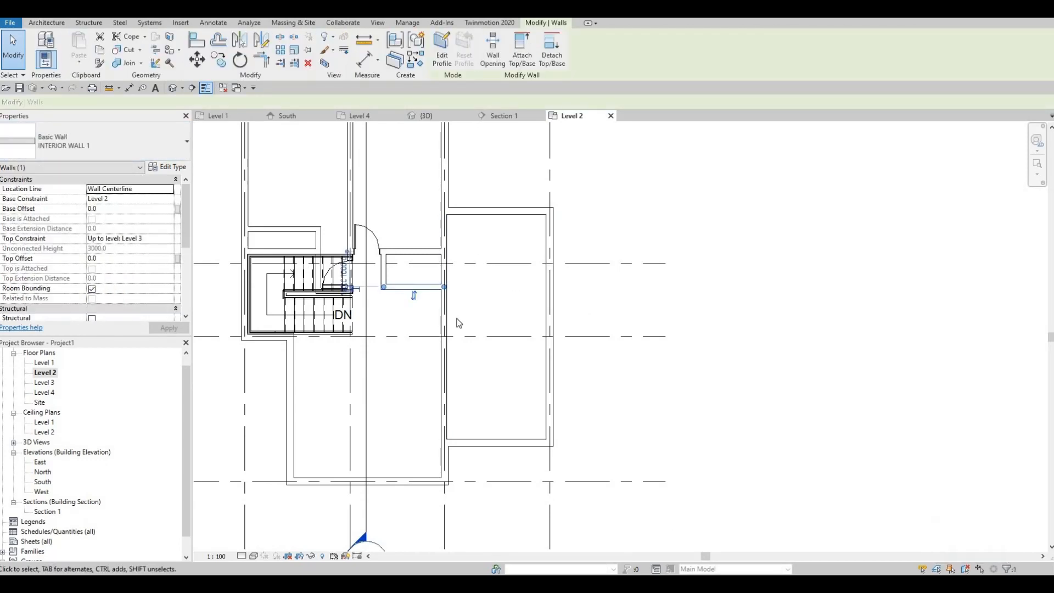
key("c")
key("s")
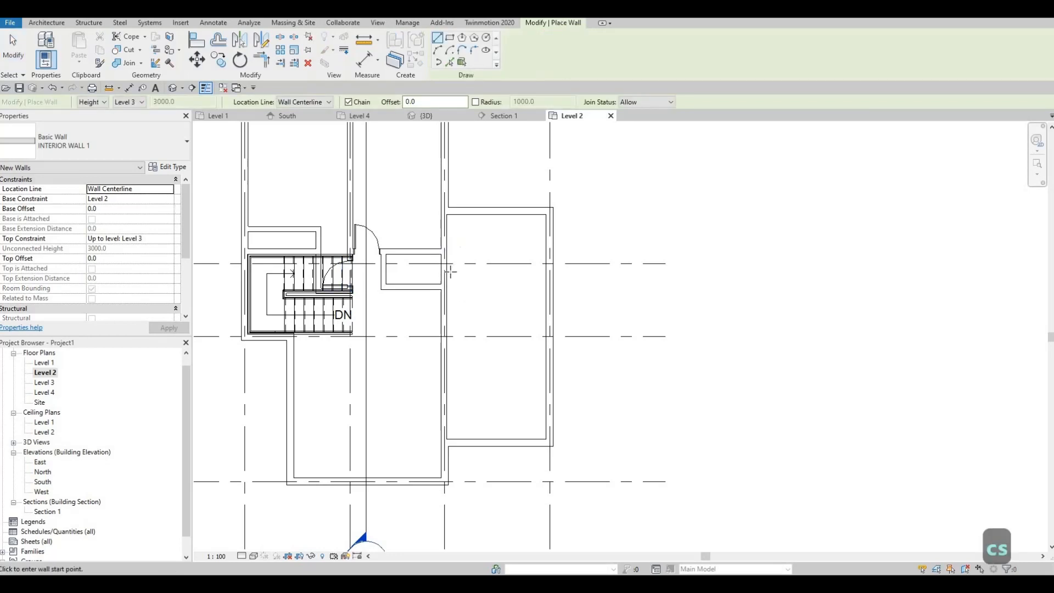
left_click(449, 271)
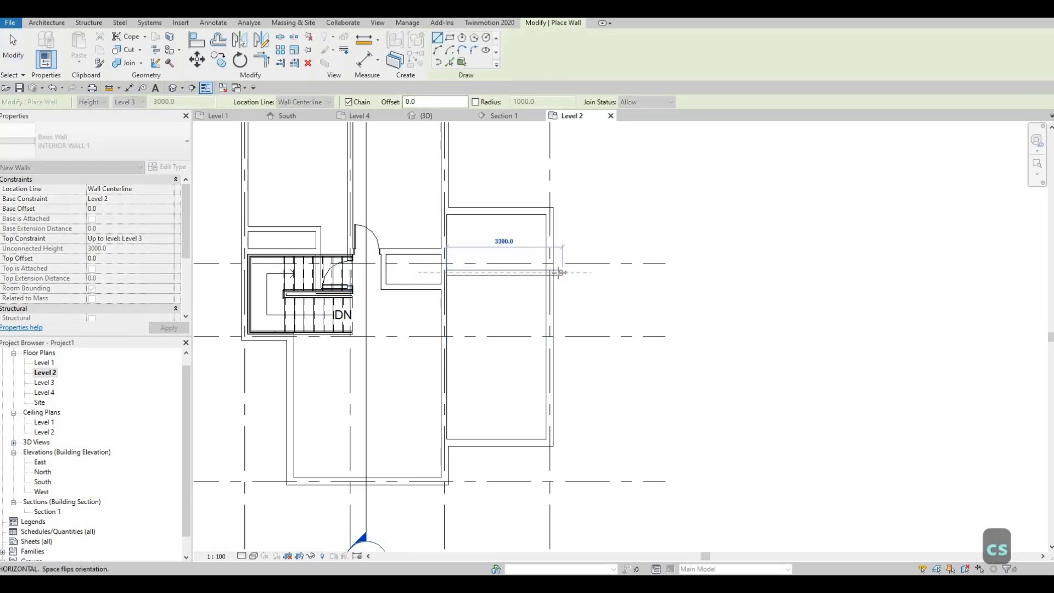
left_click(534, 273)
key("Escape")
key("Escape")
key("Escape")
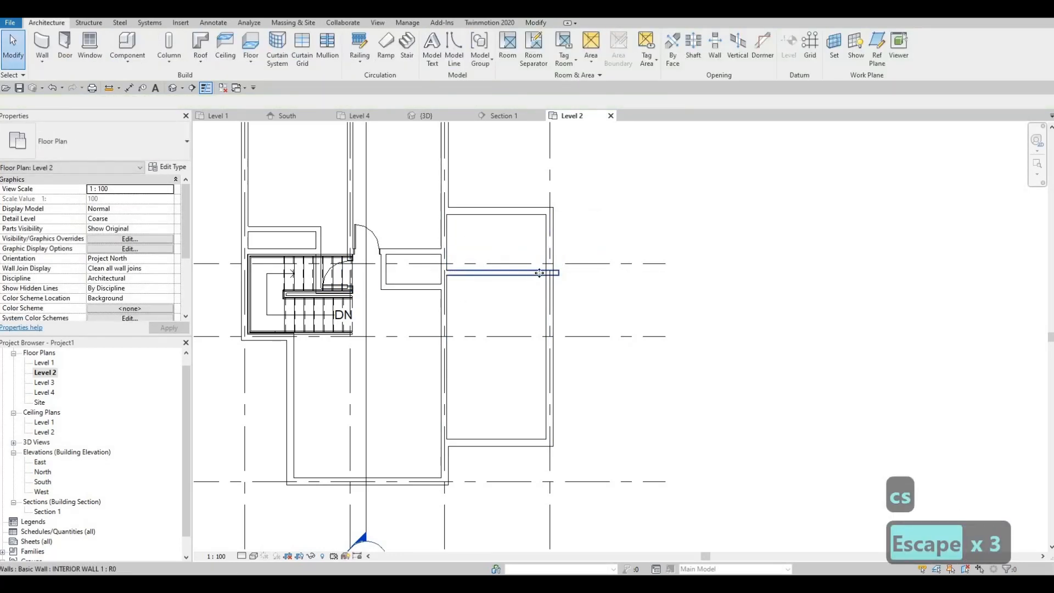
left_click(557, 275)
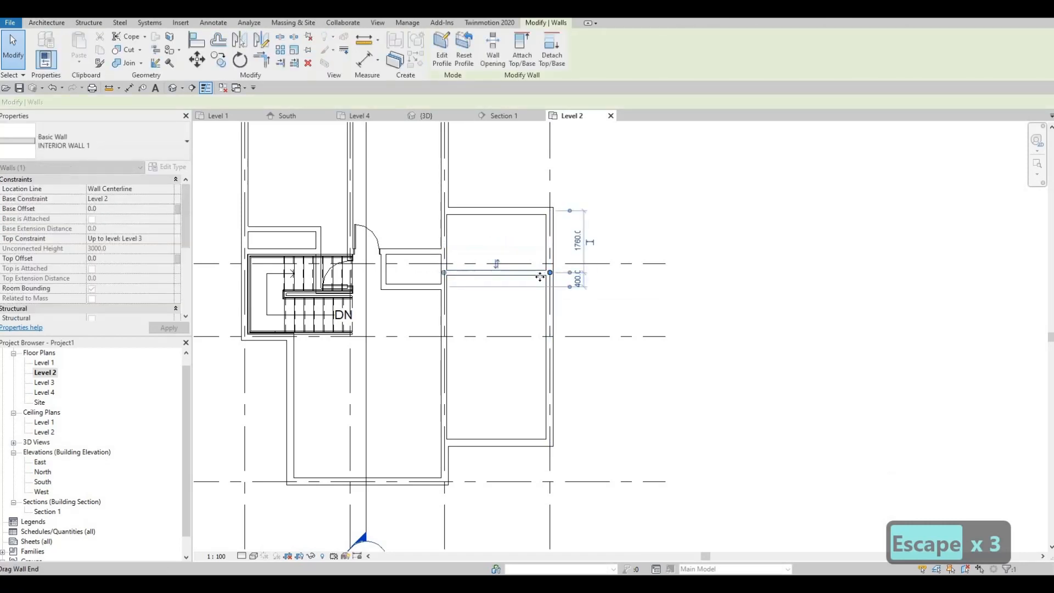
Set the new horizontal wall beyond grid 3 to 1900 mm from the exterior wall above it.
scroll(565, 274, "up", 2)
scroll(525, 274, "up", 1)
key("Escape")
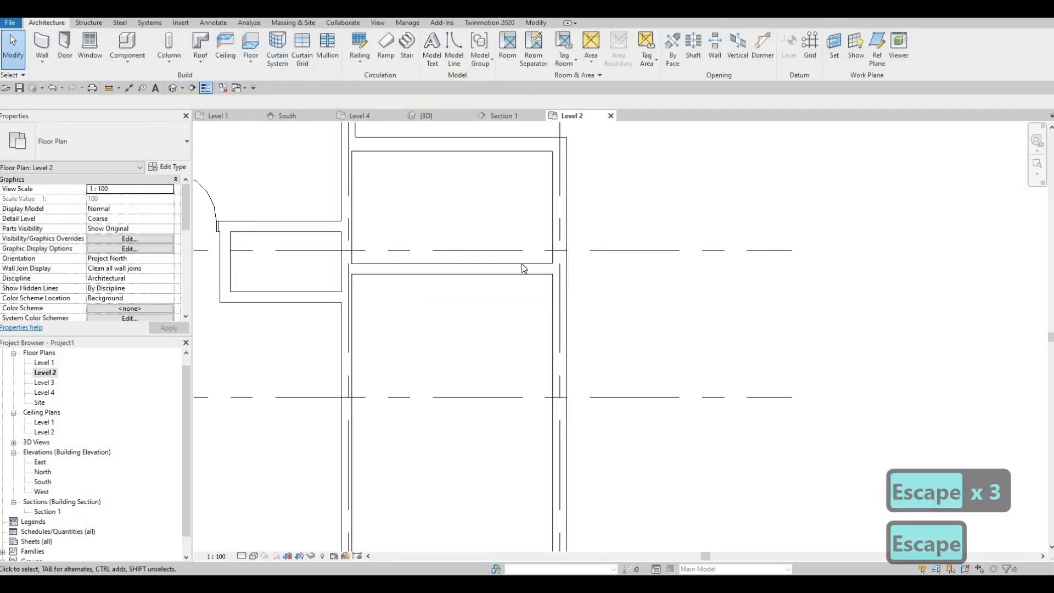
left_click(524, 266)
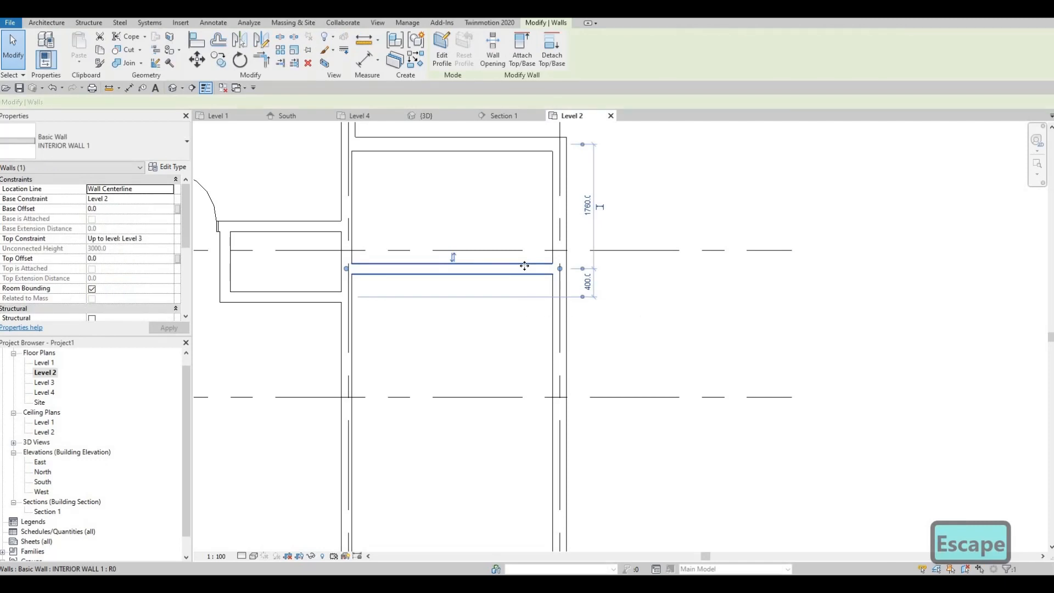
left_click(588, 207)
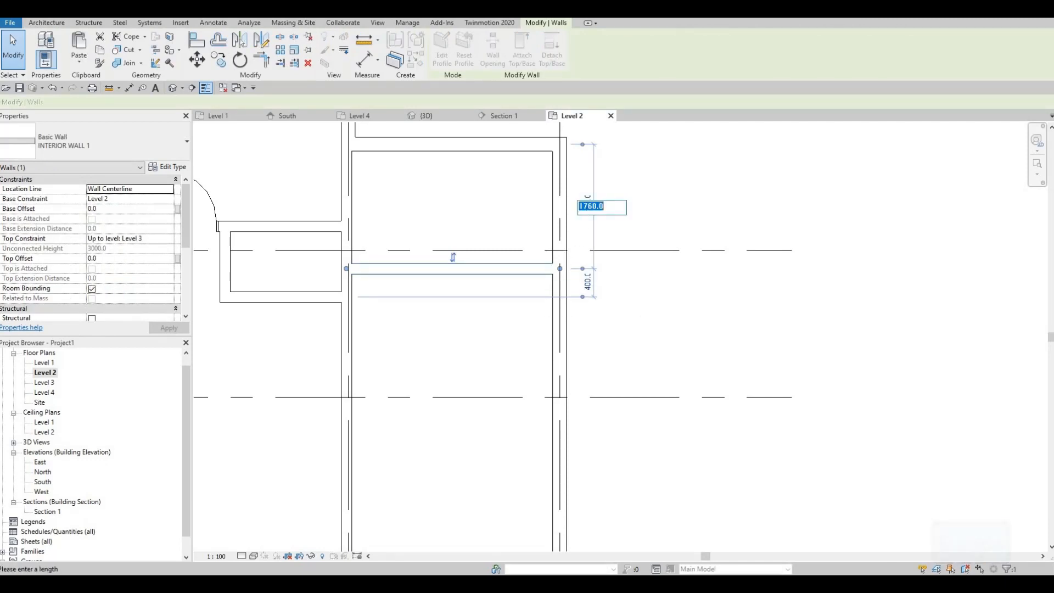
type("1900")
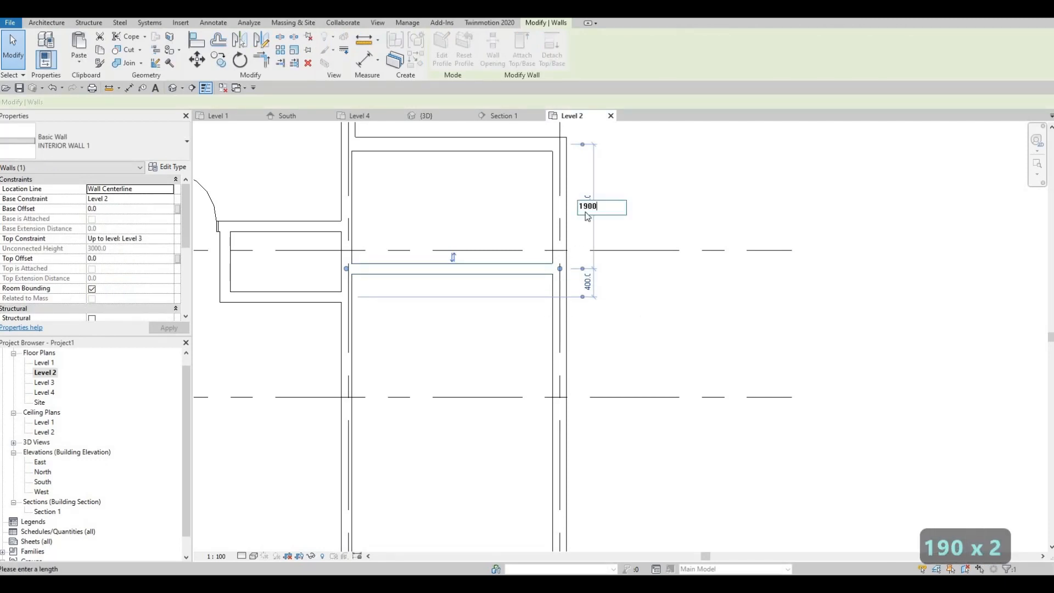
key("Return")
key("Escape")
key("Escape")
scroll(484, 288, "down", 2)
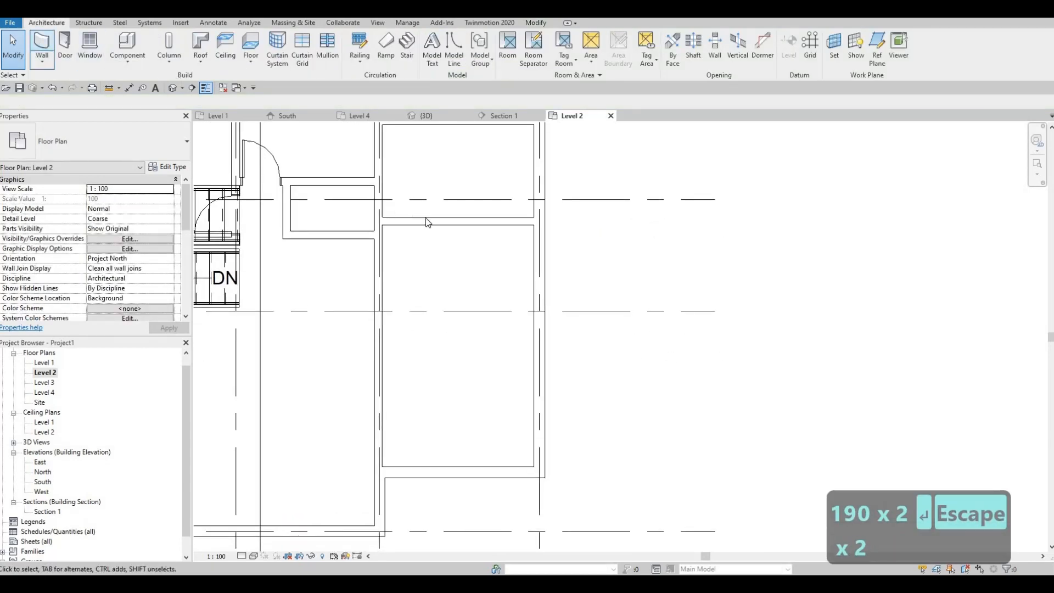
Draw an L-shaped INTERIOR WALL 1 from that wall, about 2000 mm down and about 1690 mm across to the exterior wall.
left_click(428, 222)
key("c")
key("s")
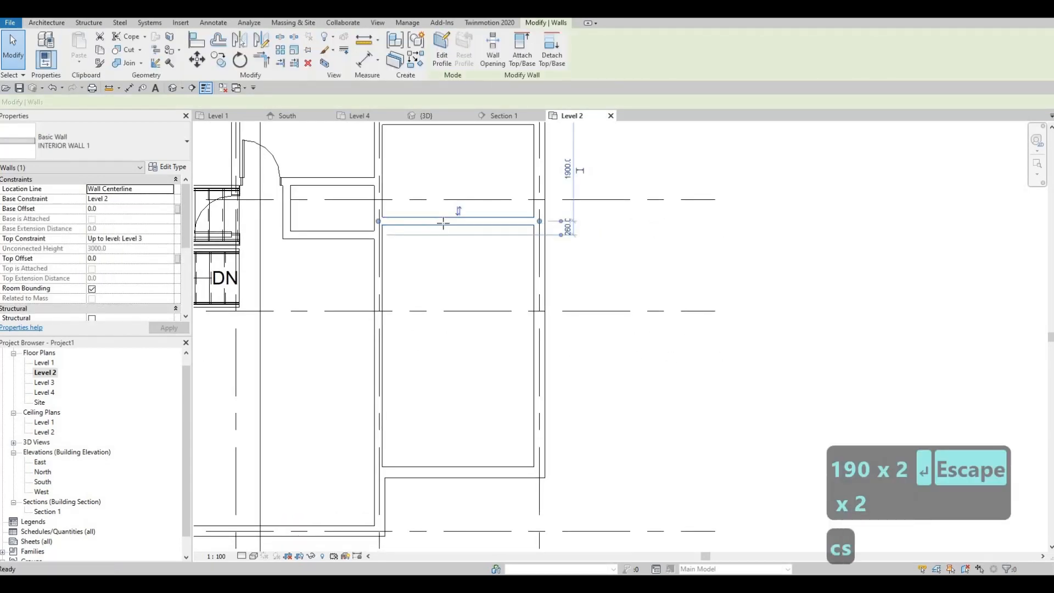
left_click(444, 222)
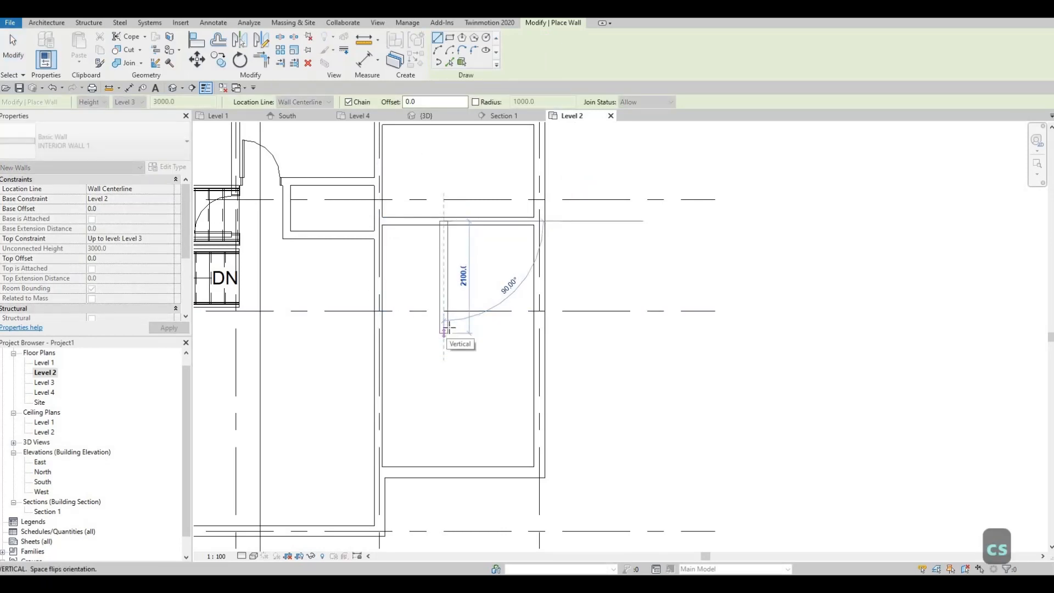
left_click(445, 328)
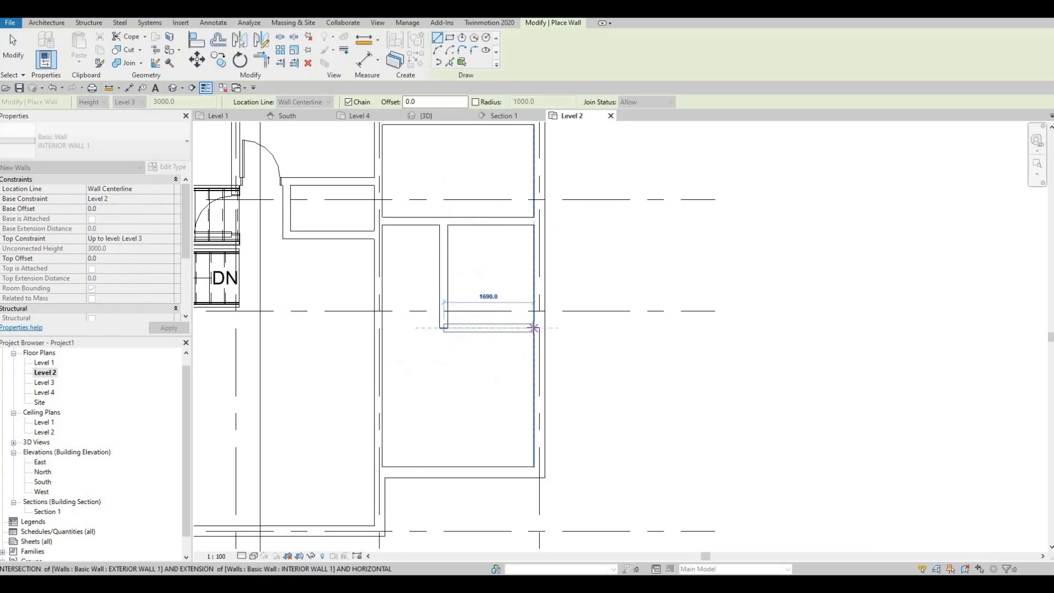
left_click(512, 328)
key("Escape")
key("Escape")
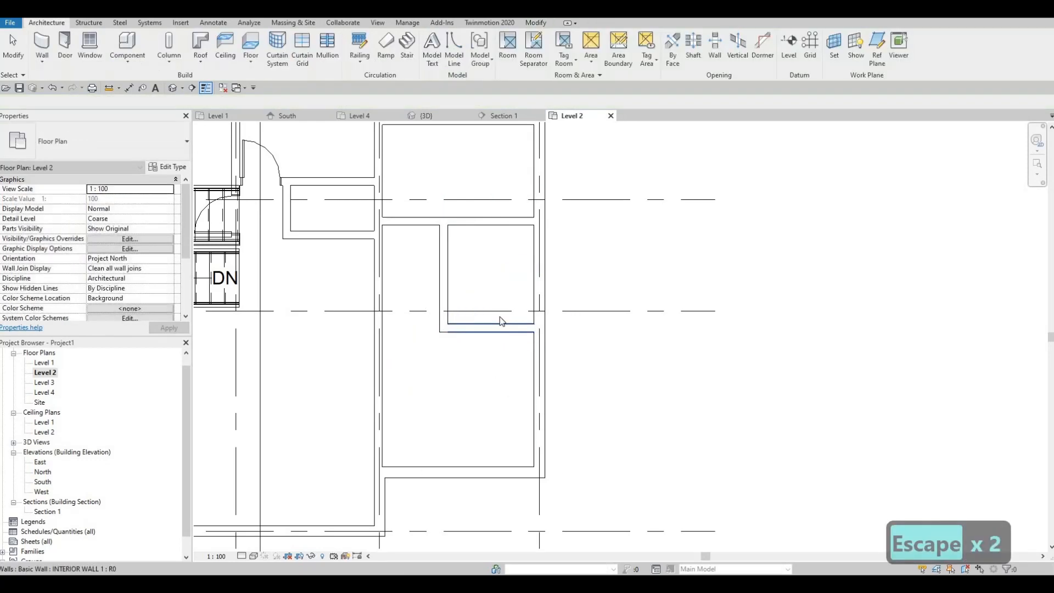
Move the horizontal leg of the L-shaped partition up onto grid C.
scroll(496, 328, "up", 2)
double_click(486, 323)
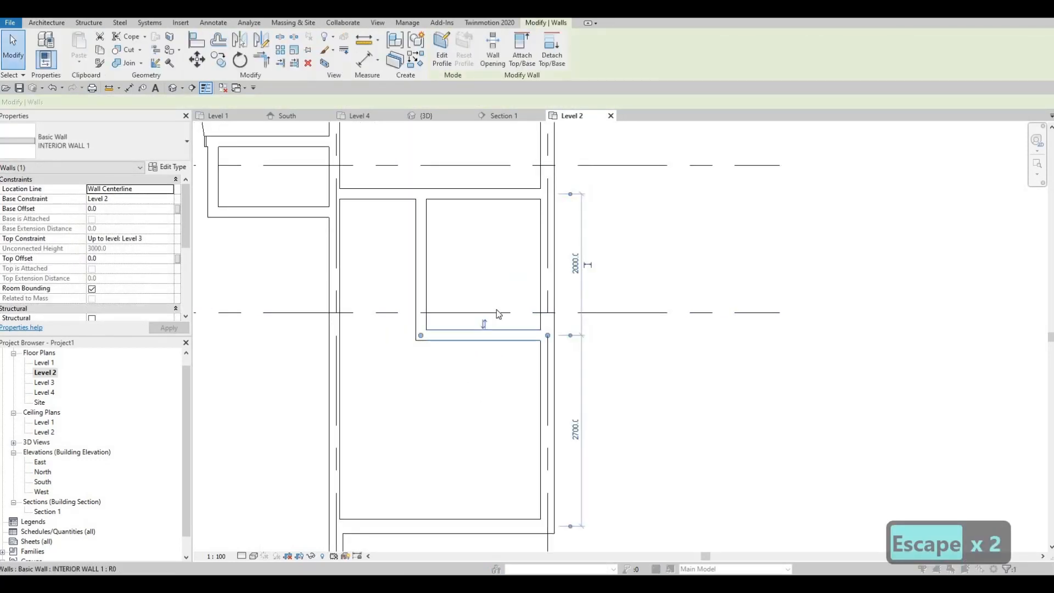
key("Escape")
key("Escape")
left_click_drag(481, 314, 481, 313)
key("Escape")
scroll(551, 287, "down", 3)
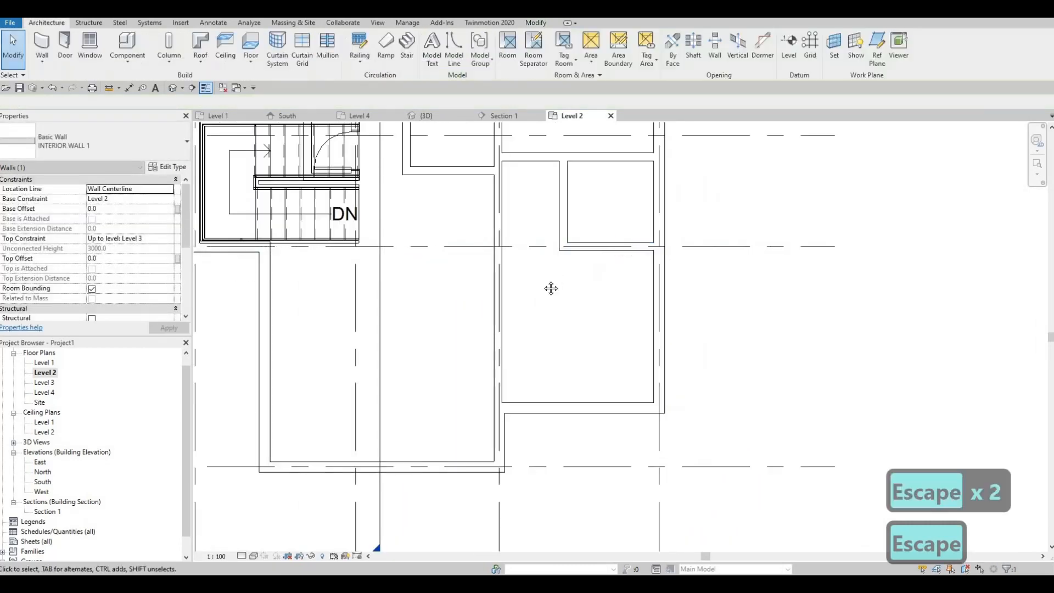
Place a matching 700 x 2000mm door in the grid 3 wall, 600 mm below the small room's lower wall, swinging away from the stairs.
middle_click_drag(514, 295, 551, 320)
scroll(502, 314, "up", 1)
scroll(551, 321, "down", 3)
middle_click_drag(406, 257, 403, 275)
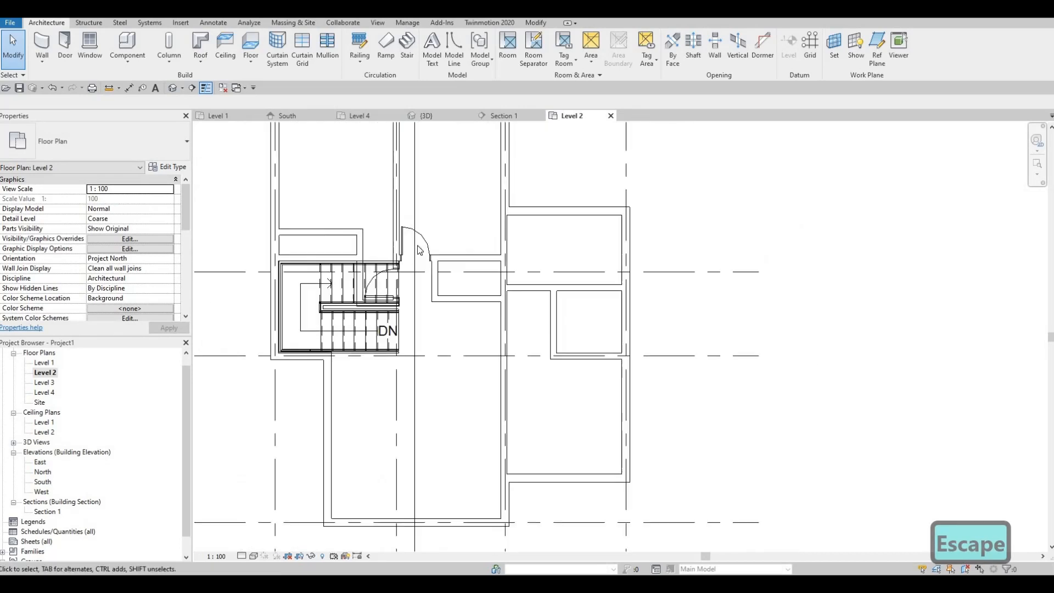
left_click(424, 246)
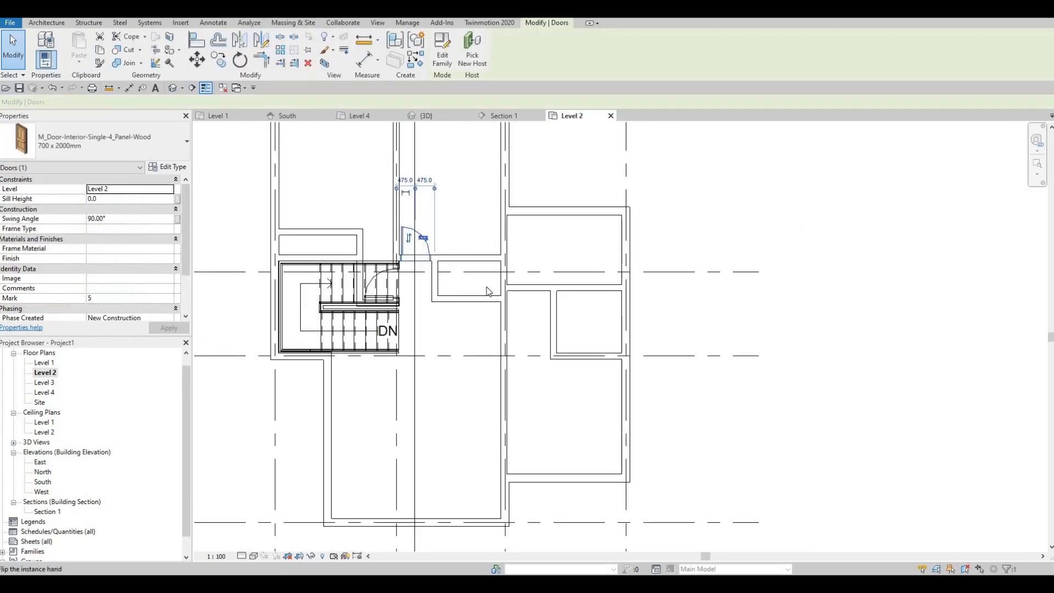
key("c")
key("s")
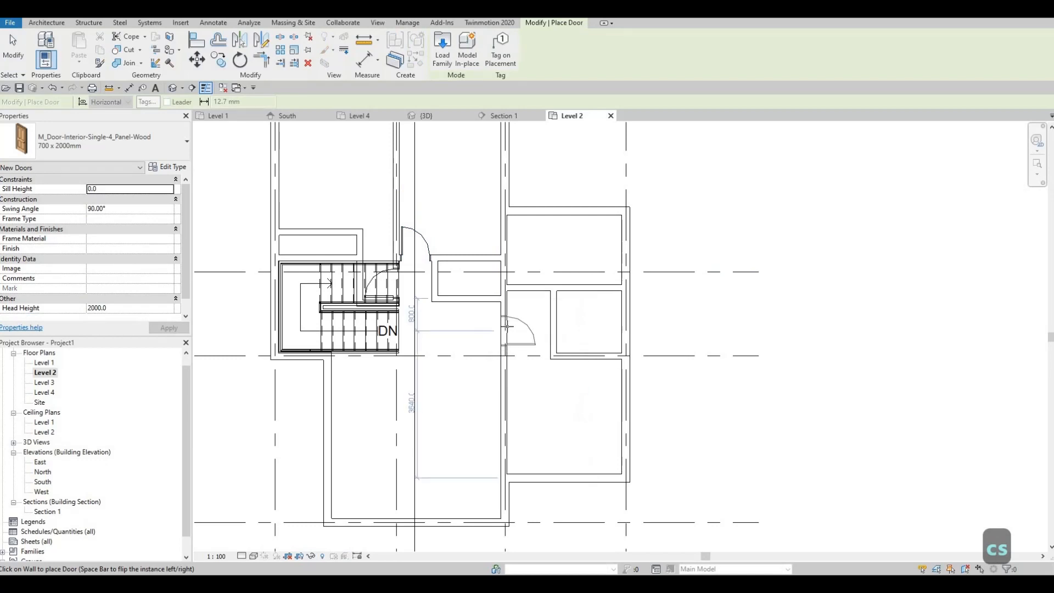
key("space")
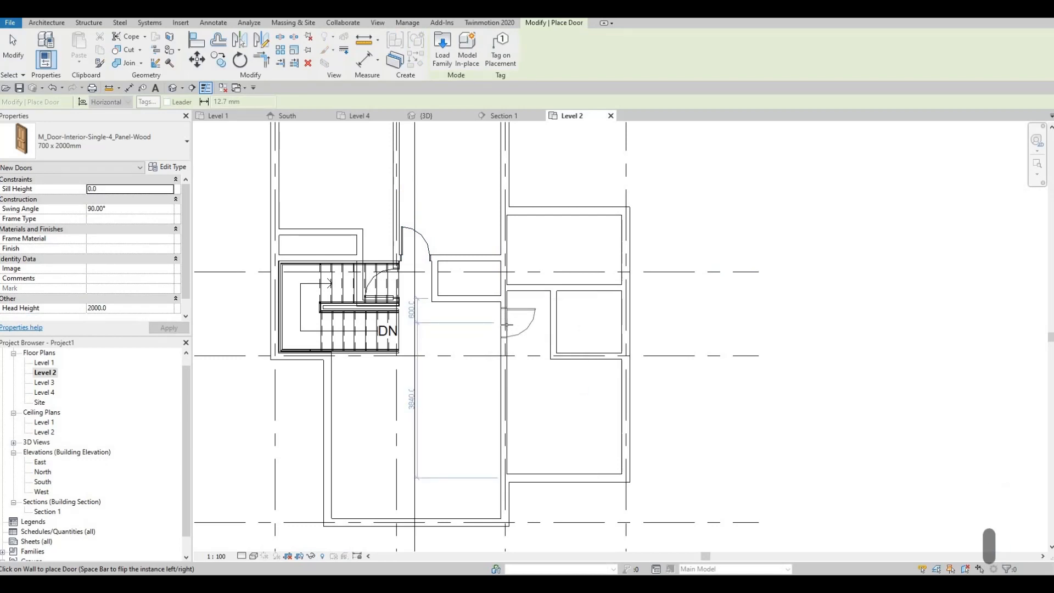
left_click(512, 320)
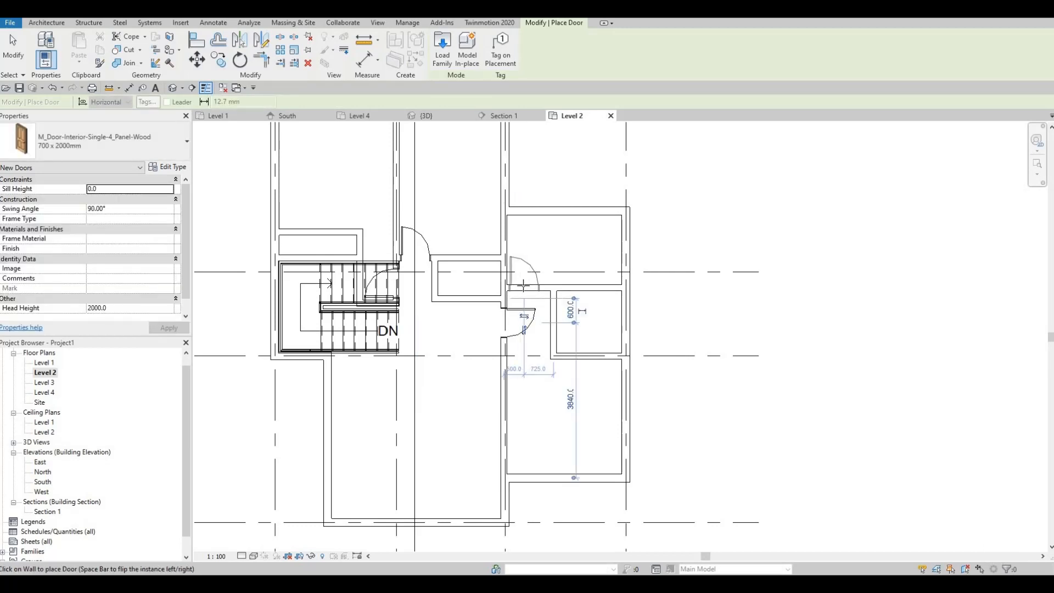
Place another 700 x 2000mm door in the horizontal wall beyond grid 3, hinged beside the grid 3 wall and swinging into the upper room.
left_click(523, 285)
key("Escape")
key("Escape")
Review the whole Level 2 plan, checking the stairs, partitions and doors between grids A and D.
middle_click_drag(525, 348, 589, 290)
scroll(532, 365, "down", 1)
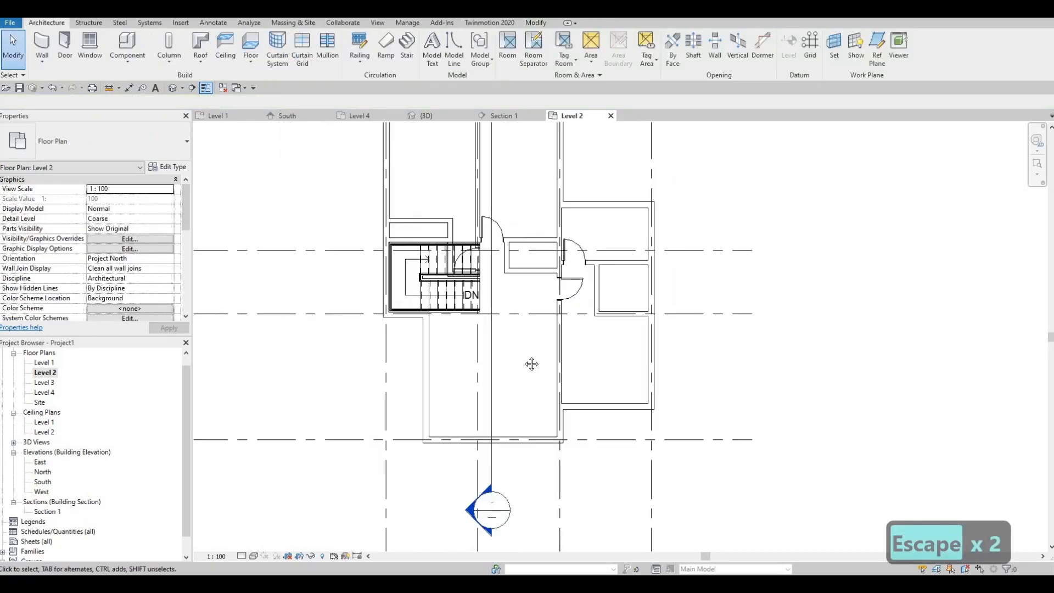
scroll(532, 364, "down", 3)
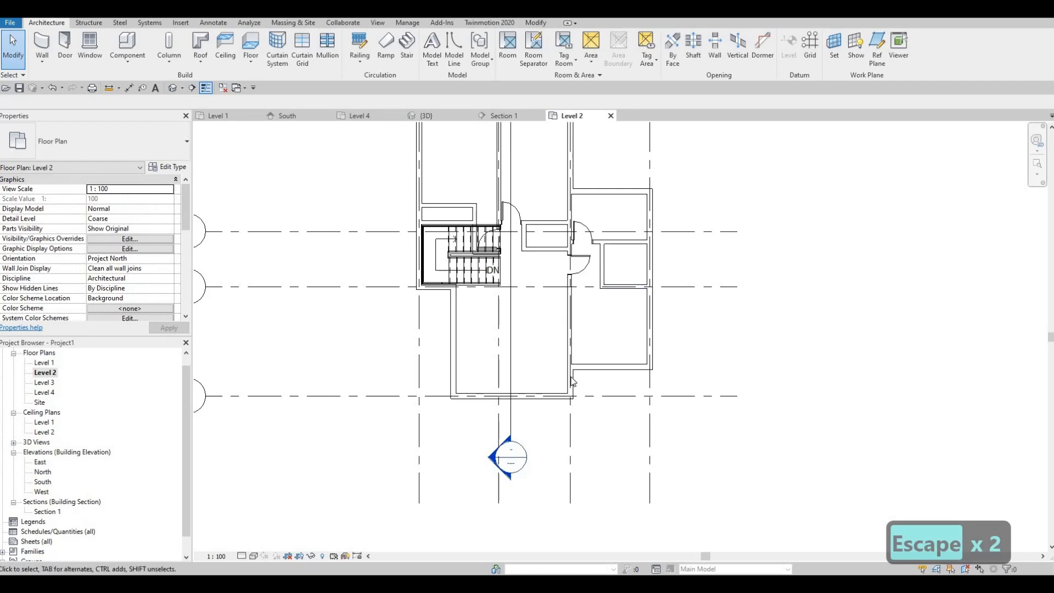
middle_click_drag(542, 353, 555, 430)
middle_click_drag(515, 305, 515, 355)
scroll(519, 181, "down", 1)
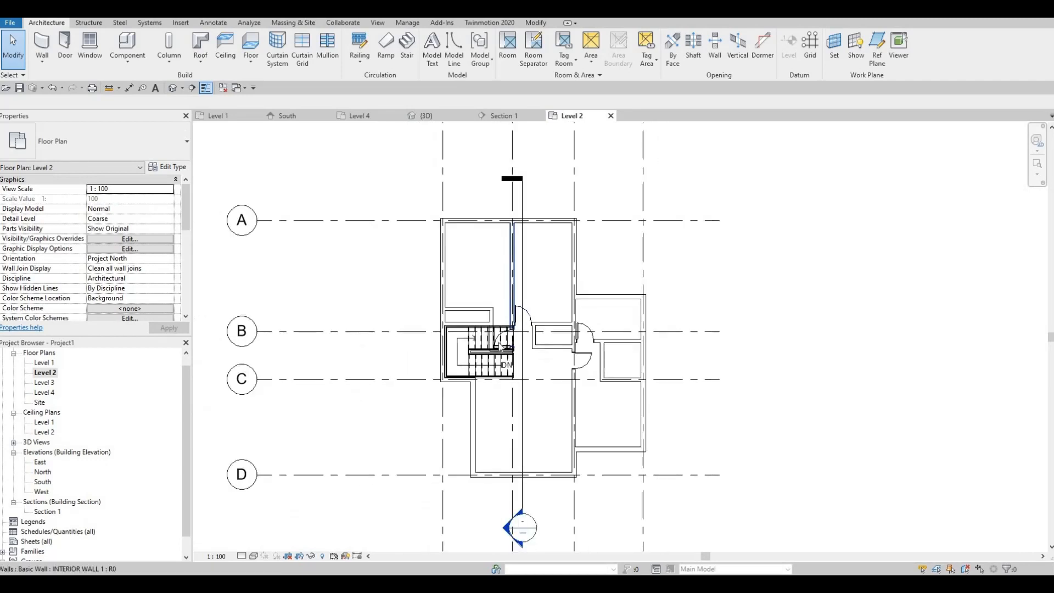
middle_click_drag(496, 272, 497, 252)
scroll(496, 258, "up", 1)
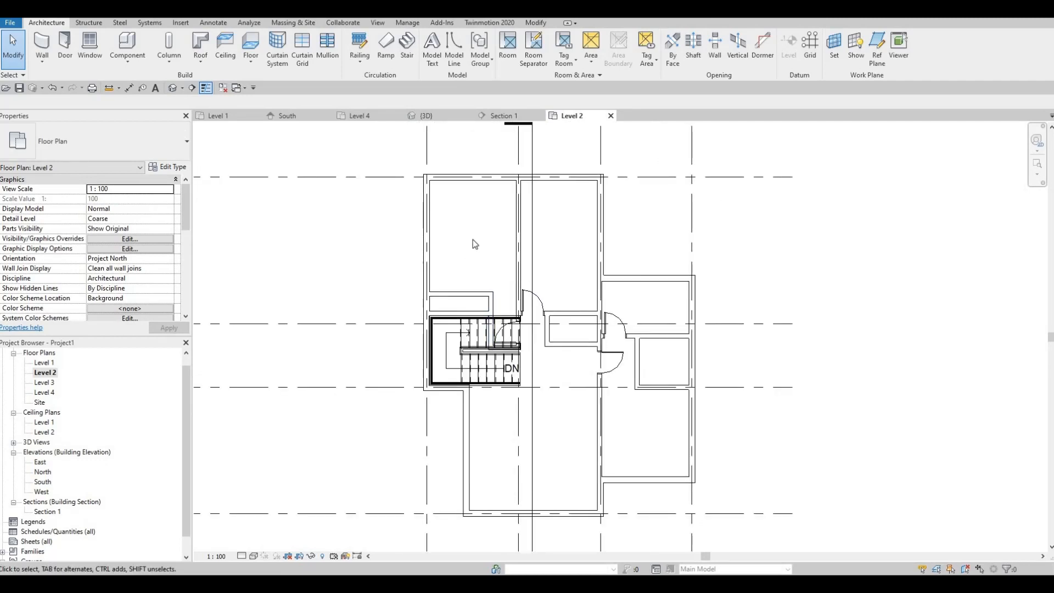
middle_click_drag(502, 432, 502, 390)
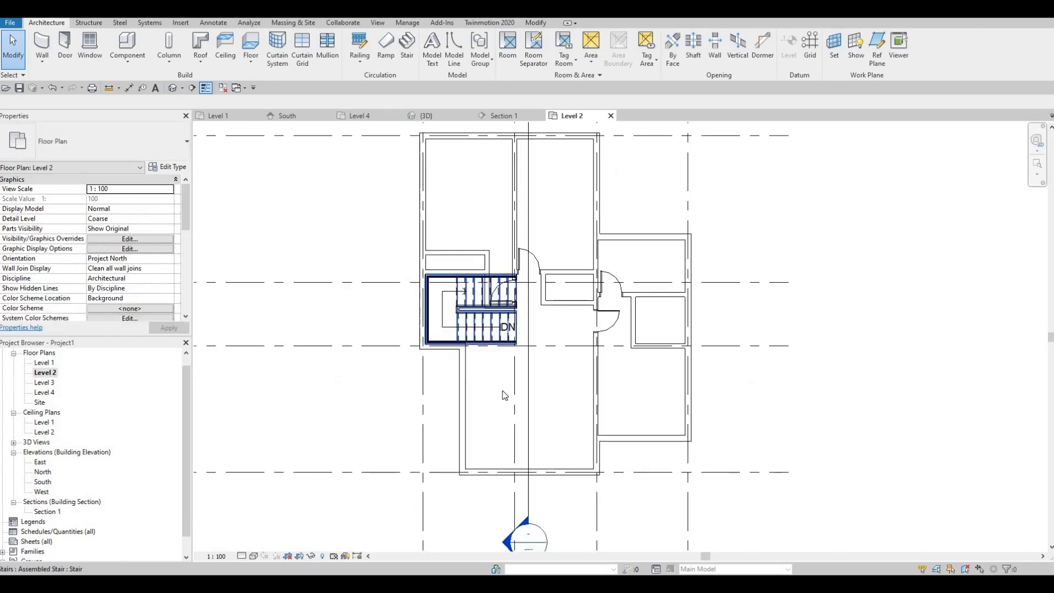
scroll(494, 374, "up", 1)
middle_click_drag(458, 353, 408, 355)
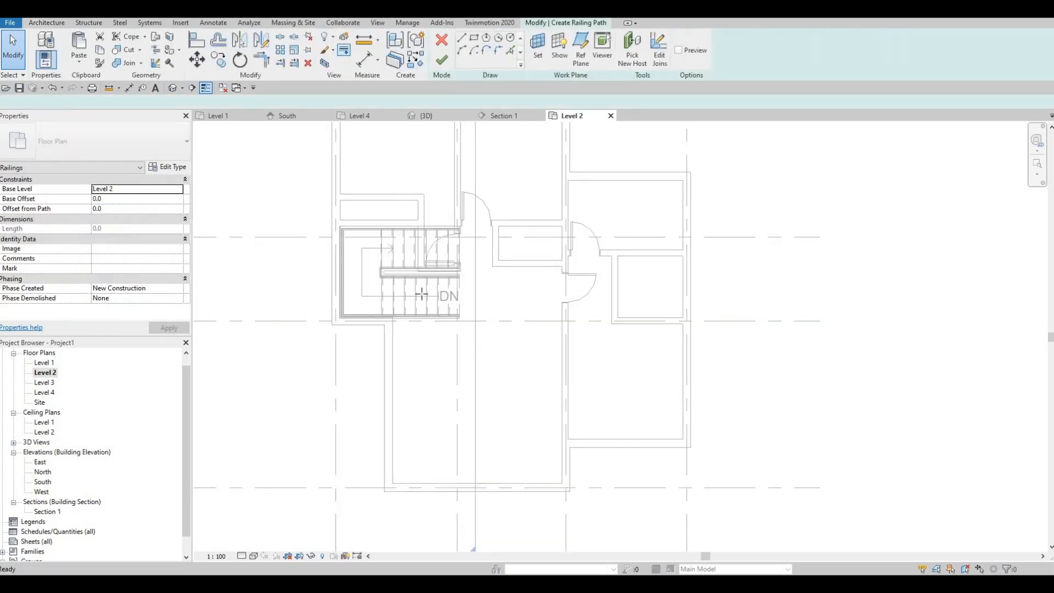
Sketch and finish a 900mm Pipe railing on Level 2, about 2600 mm long, from the lower stair railing's end to the grid 3 wall.
scroll(461, 321, "up", 2)
scroll(455, 326, "up", 2)
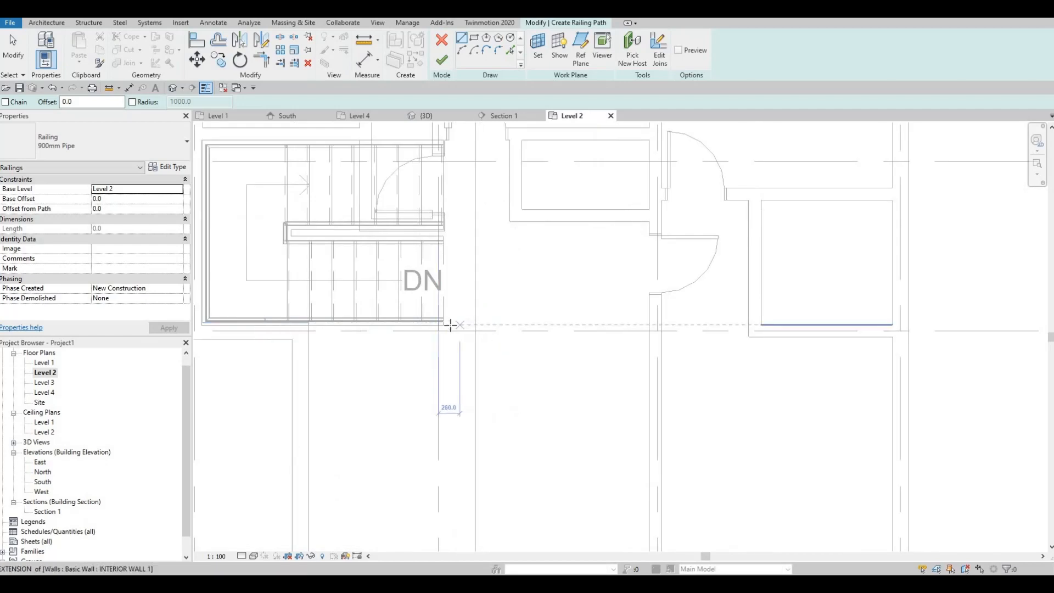
left_click(445, 321)
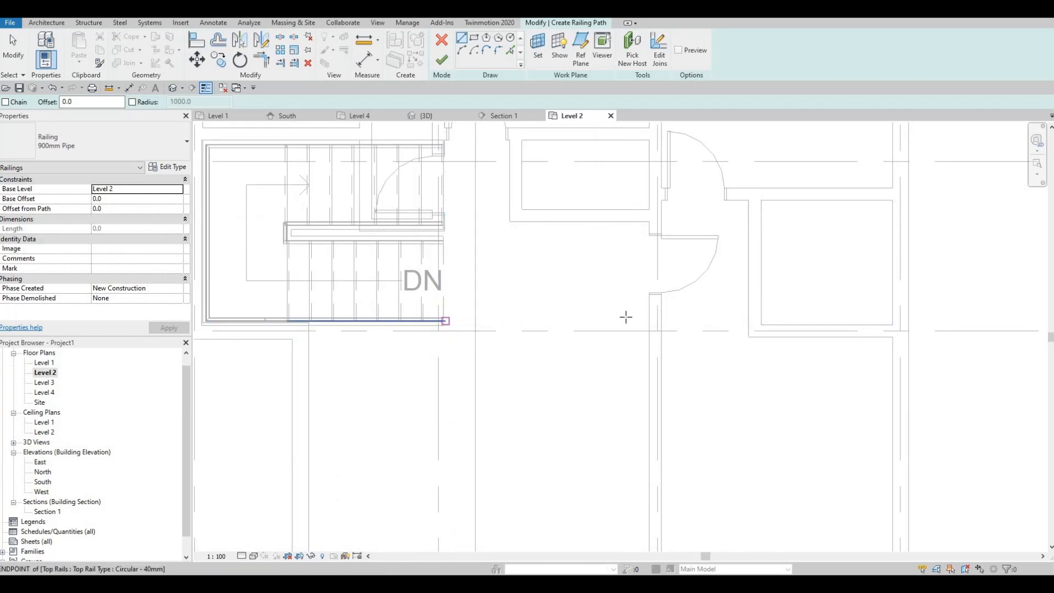
left_click(603, 324)
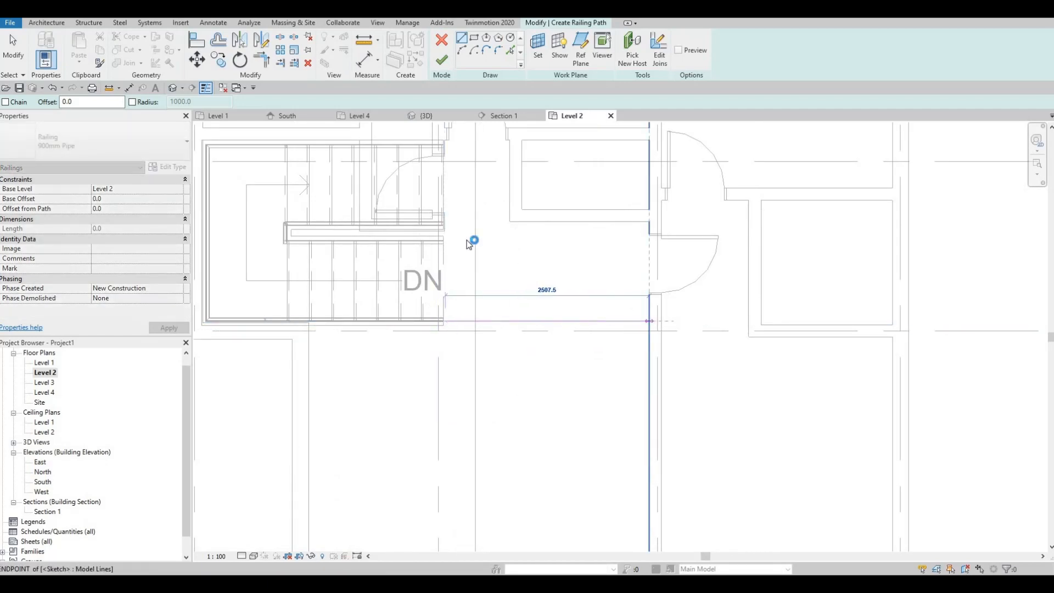
key("Escape")
key("Escape")
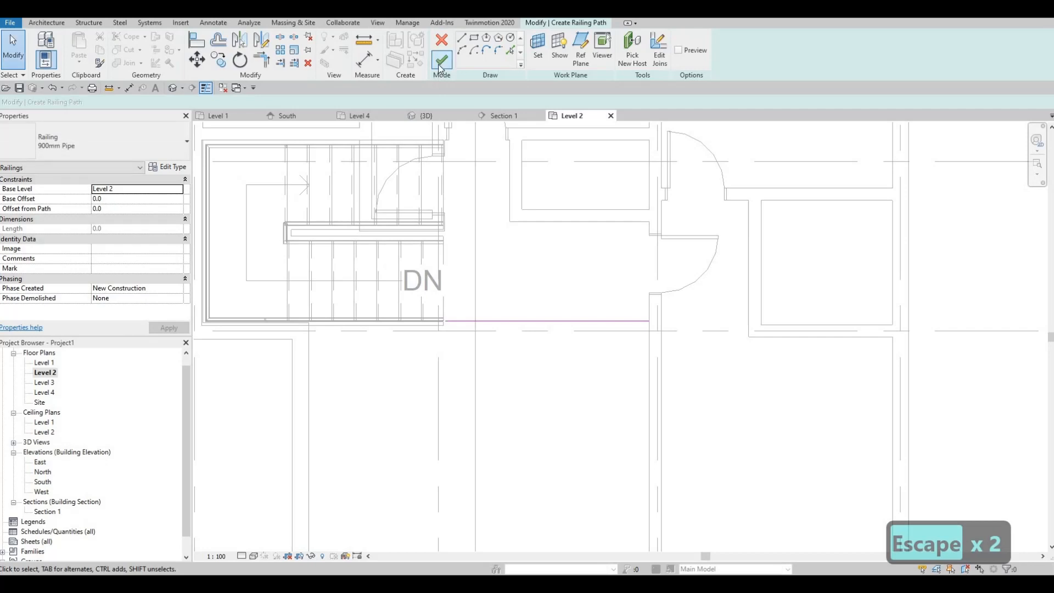
key("Escape")
key("Escape")
Examine the new railing and how it meets the stair railing and the surrounding Level 2 layout.
scroll(513, 307, "up", 2)
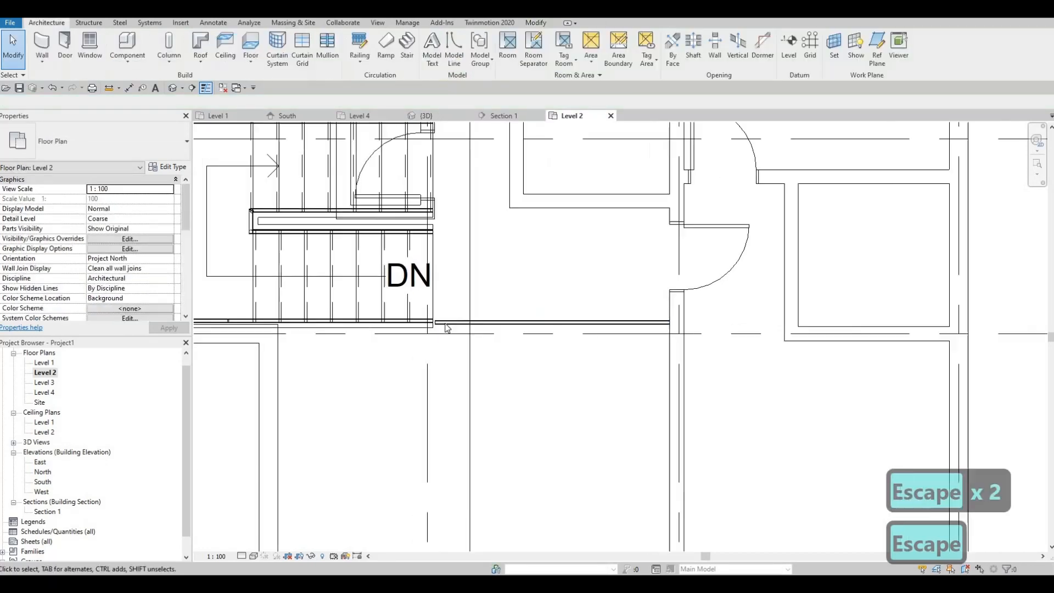
scroll(638, 259, "down", 3)
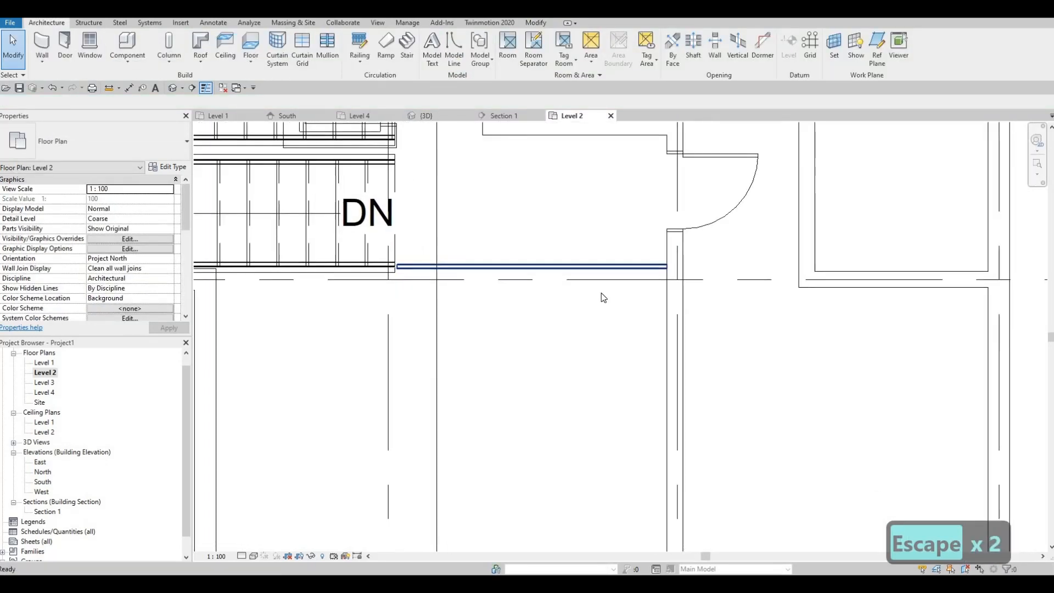
scroll(481, 248, "up", 1)
middle_click_drag(481, 249, 467, 335)
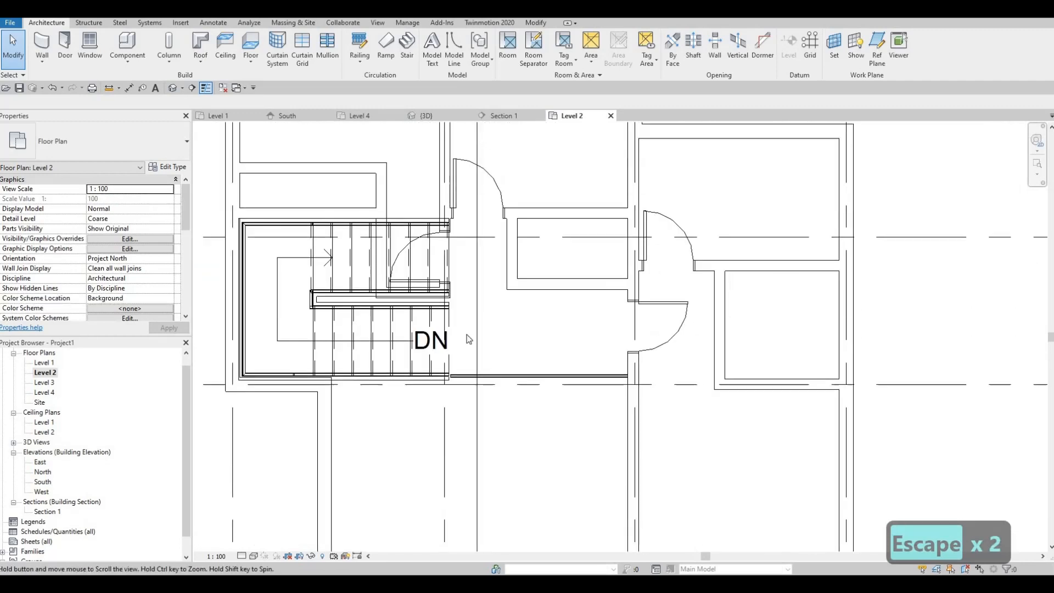
scroll(527, 361, "down", 1)
middle_click_drag(527, 360, 518, 332)
key("F1")
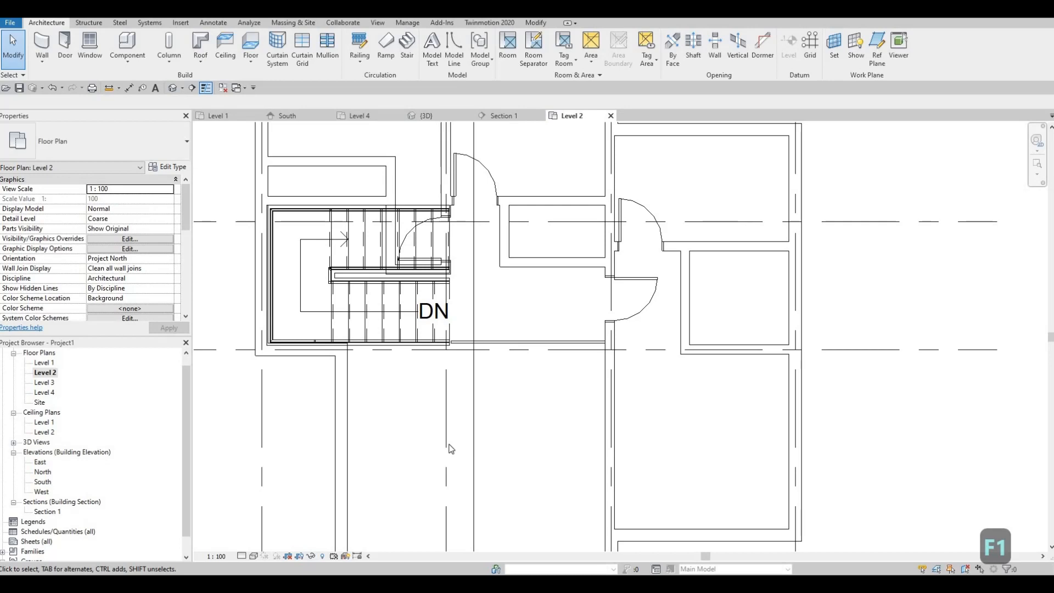
middle_click_drag(471, 402, 471, 381)
scroll(391, 407, "down", 1)
middle_click_drag(391, 407, 392, 458)
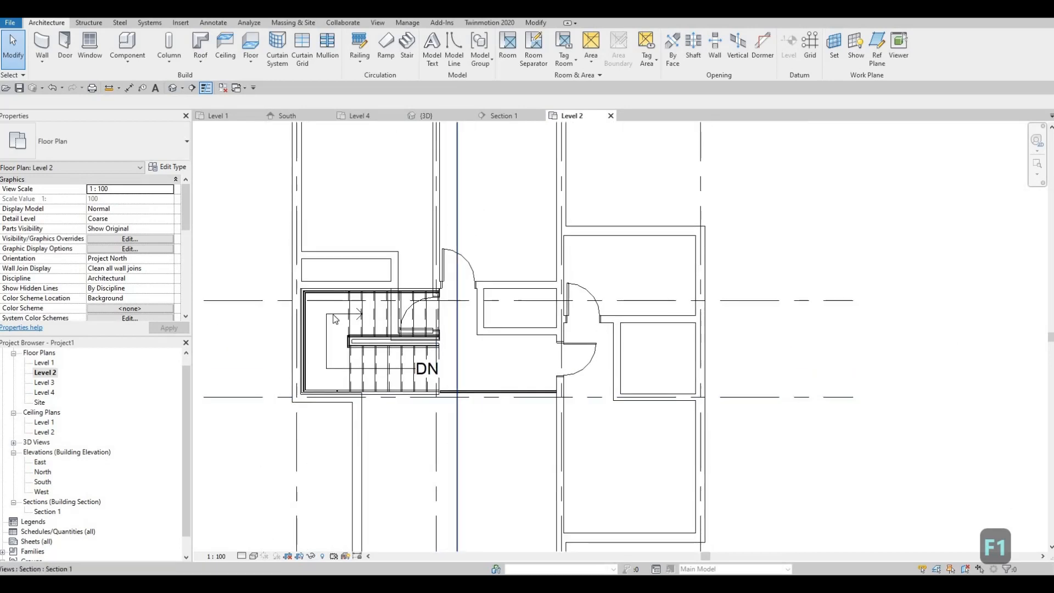
scroll(337, 330, "down", 1)
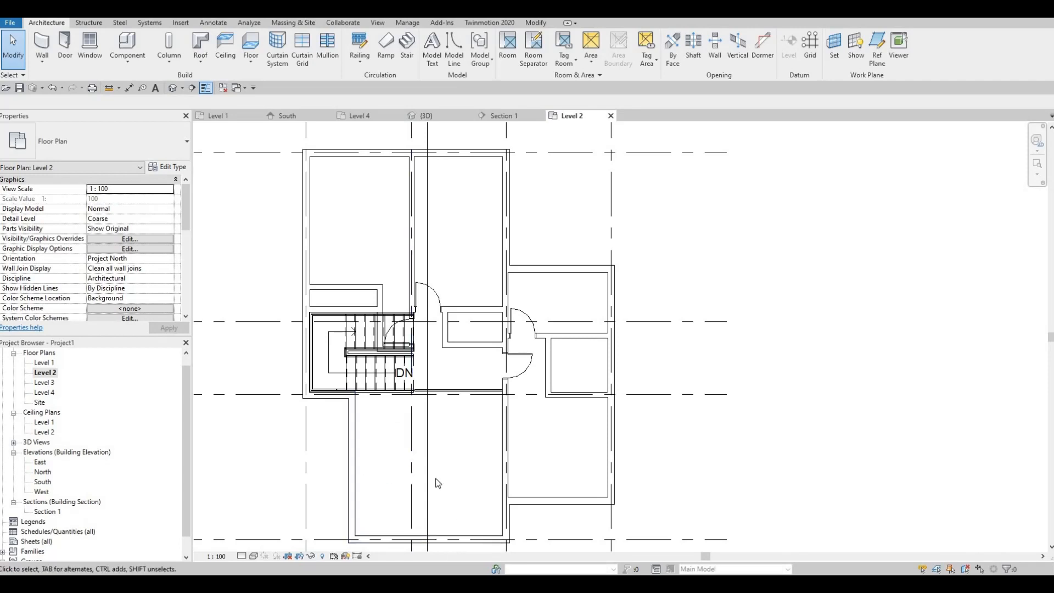
Draw a vertical INTERIOR WALL 1 partition about 1000 mm long across the middle of the closet between the landing and the upper room.
scroll(425, 466, "up", 2)
scroll(410, 387, "up", 4)
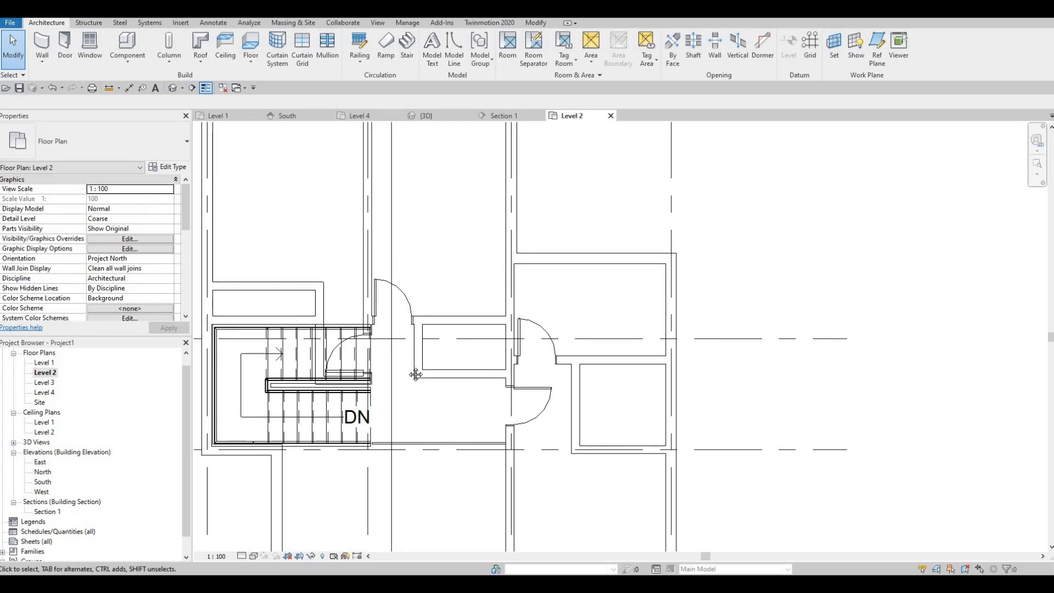
middle_click_drag(462, 372, 439, 320)
middle_click_drag(451, 271, 451, 296)
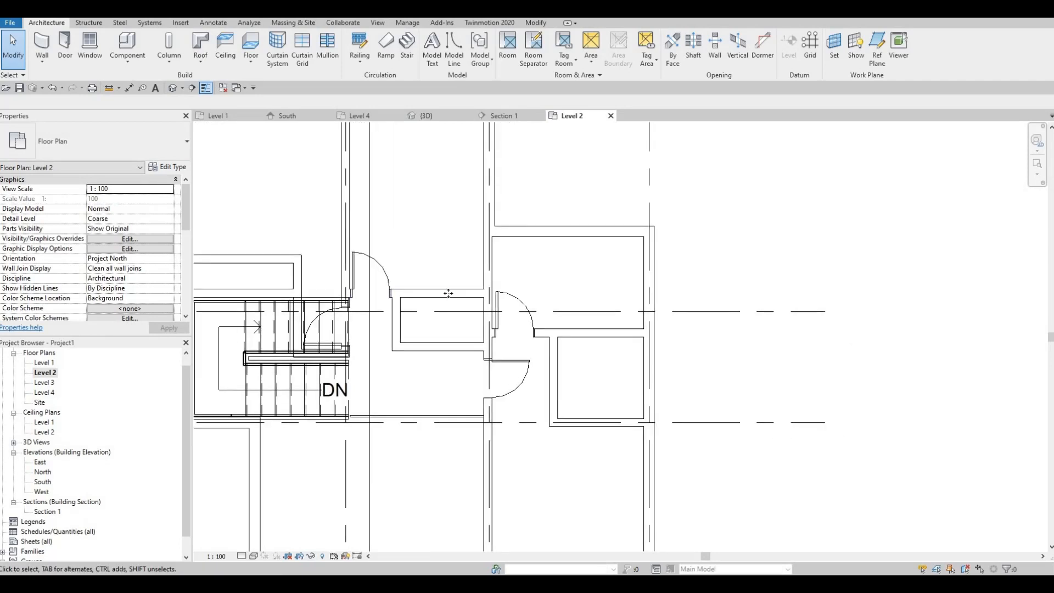
left_click(441, 299)
key("s")
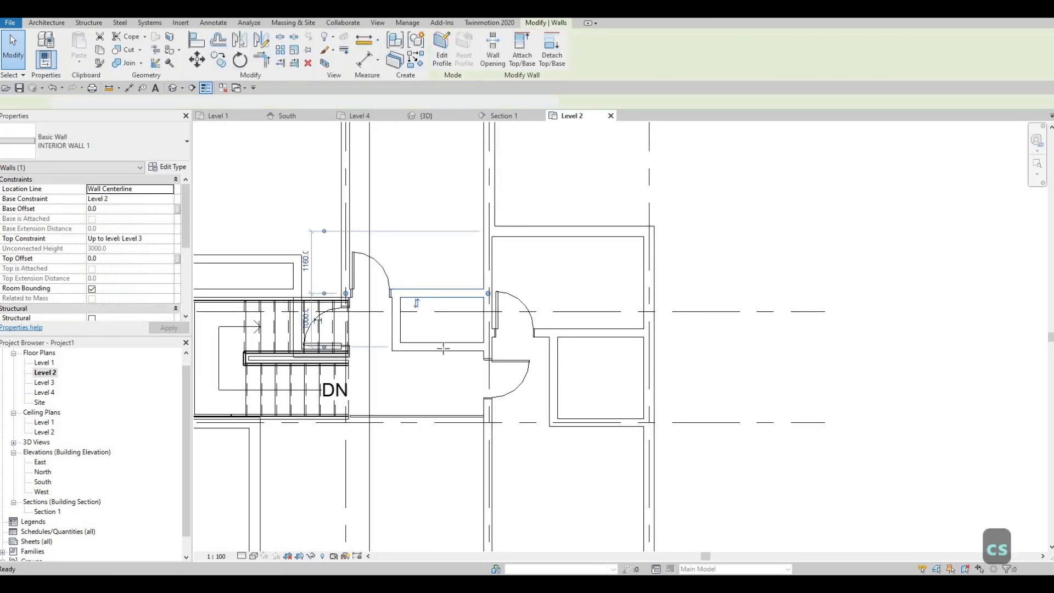
scroll(446, 341, "up", 1)
left_click(443, 348)
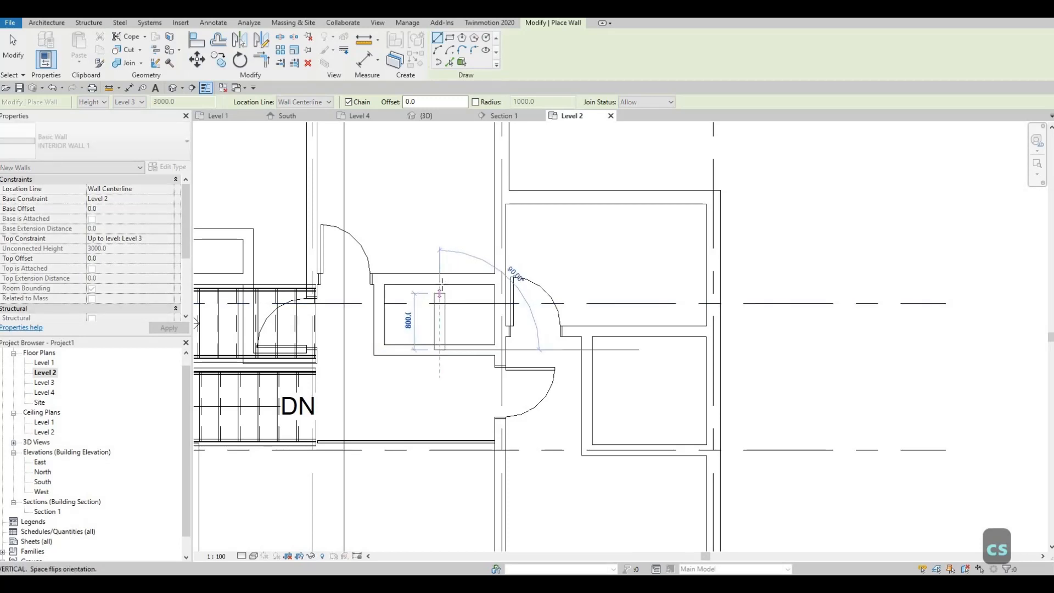
left_click(440, 284)
key("Escape")
key("Escape")
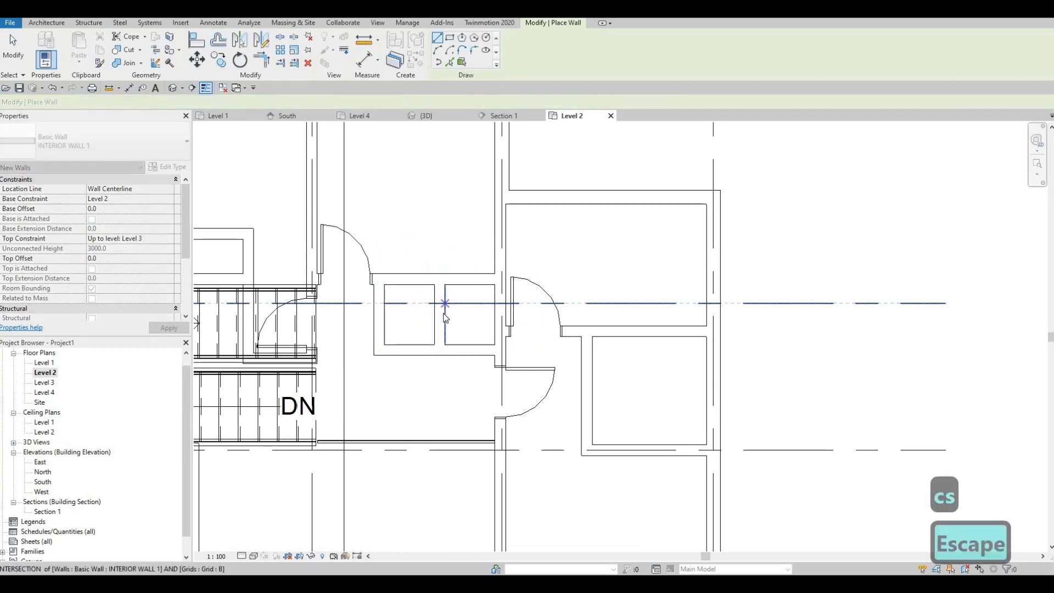
Extend the new closet partition's upper end into the upper room, making the wall about 1640 mm long.
middle_click_drag(461, 279, 451, 319)
left_click(438, 328)
key("Escape")
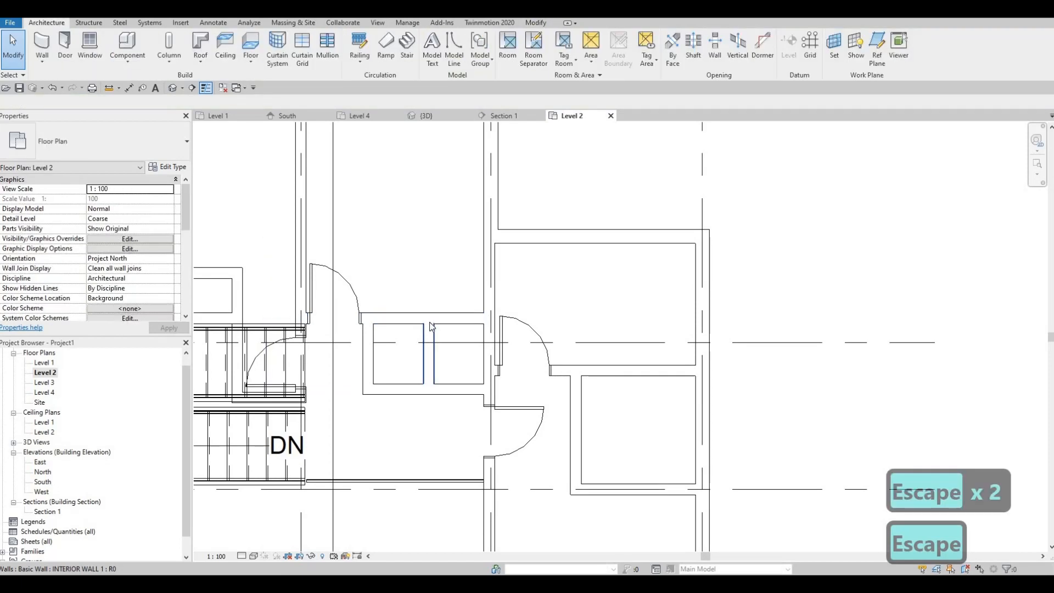
left_click(429, 352)
left_click_drag(428, 321, 431, 273)
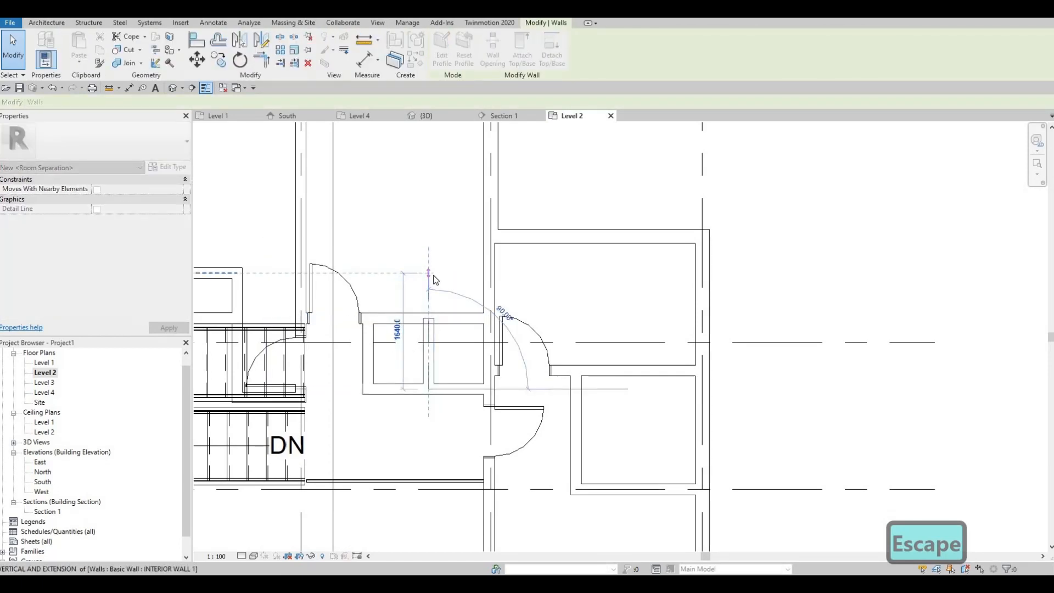
key("Escape")
Shorten the closet's upper horizontal wall so it ends at the new vertical partition instead of the grid 3 wall.
left_click(471, 318)
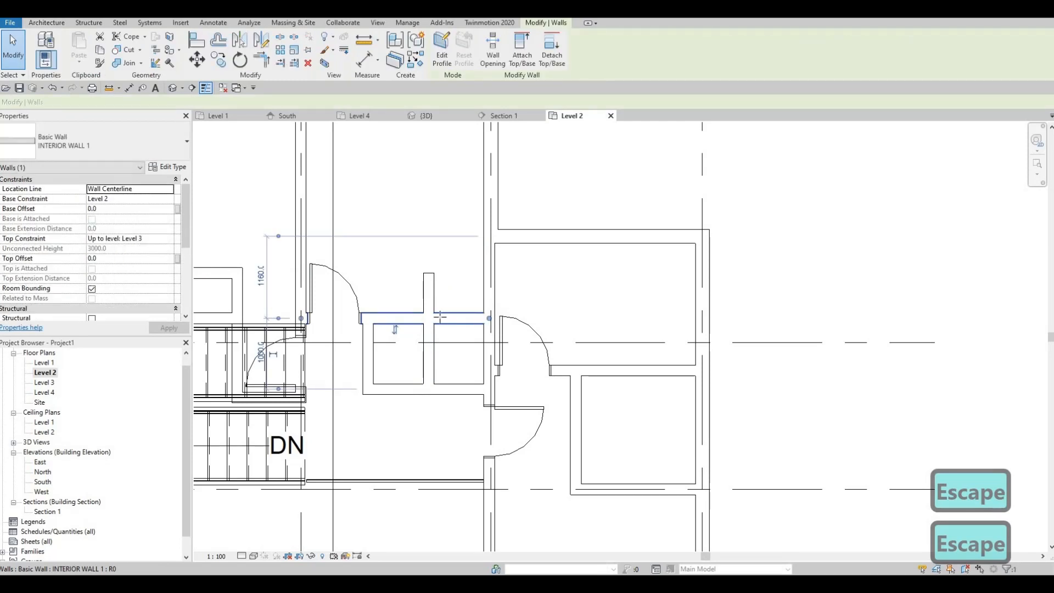
left_click_drag(488, 319, 430, 377)
key("Escape")
scroll(420, 319, "up", 1)
middle_click_drag(388, 361, 369, 402)
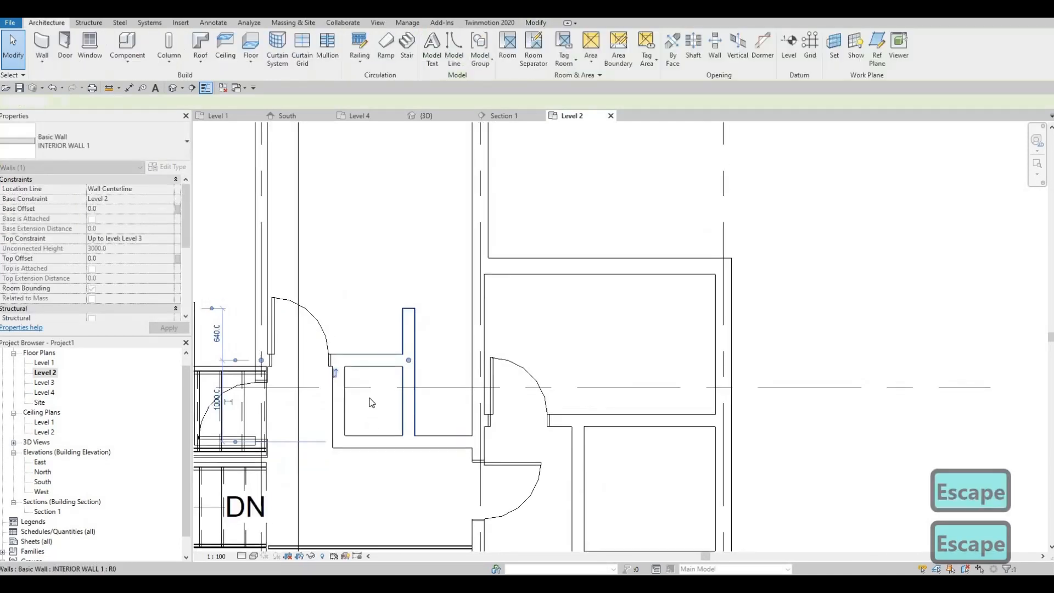
scroll(370, 403, "down", 1)
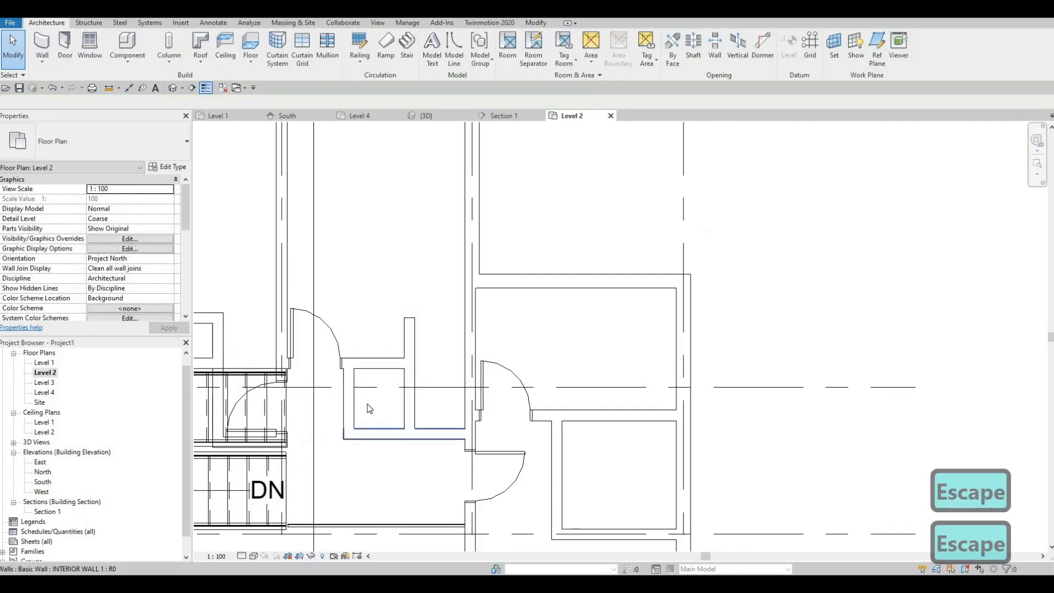
Nudge the vertical closet partition sideways to 817.5 mm from the small closet's outer side wall.
left_click(410, 387)
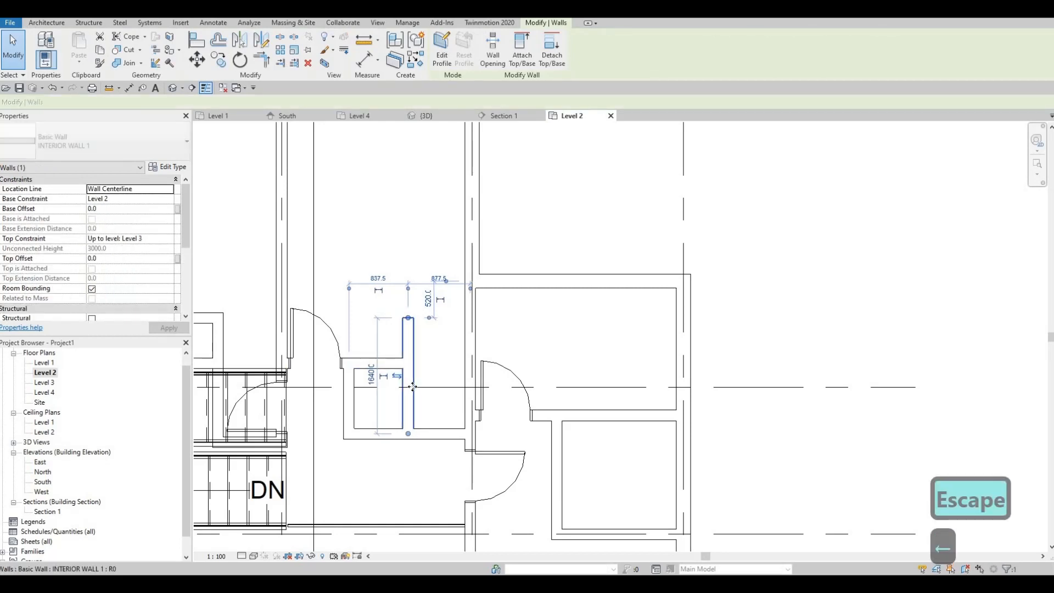
key("Left")
key("Left")
key("Down")
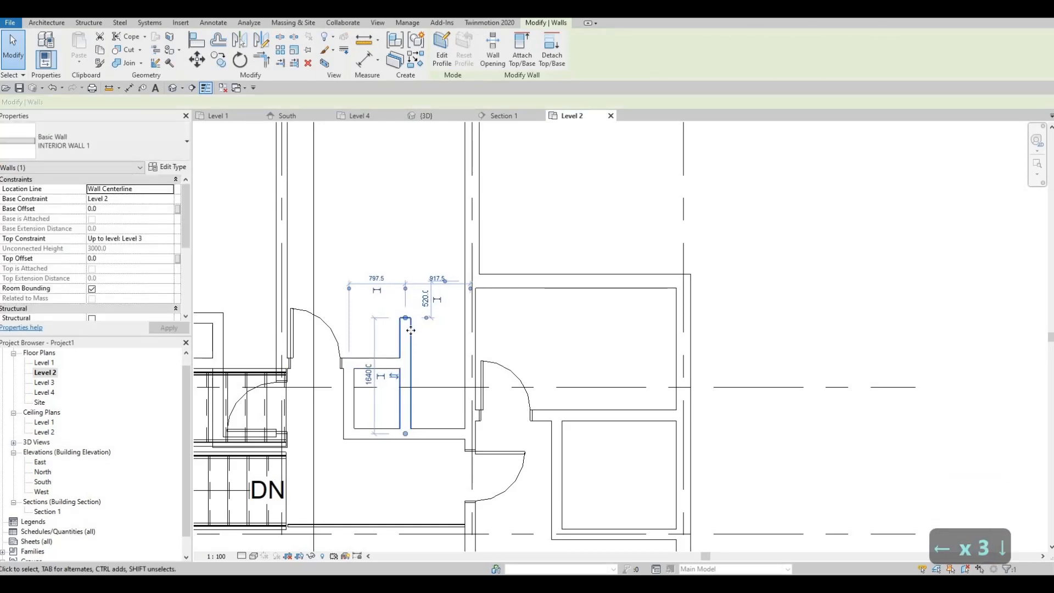
key("Right")
Stretch the vertical partition's upper end further into the upper room, to a wall length of about 2100 mm.
scroll(405, 314, "up", 1)
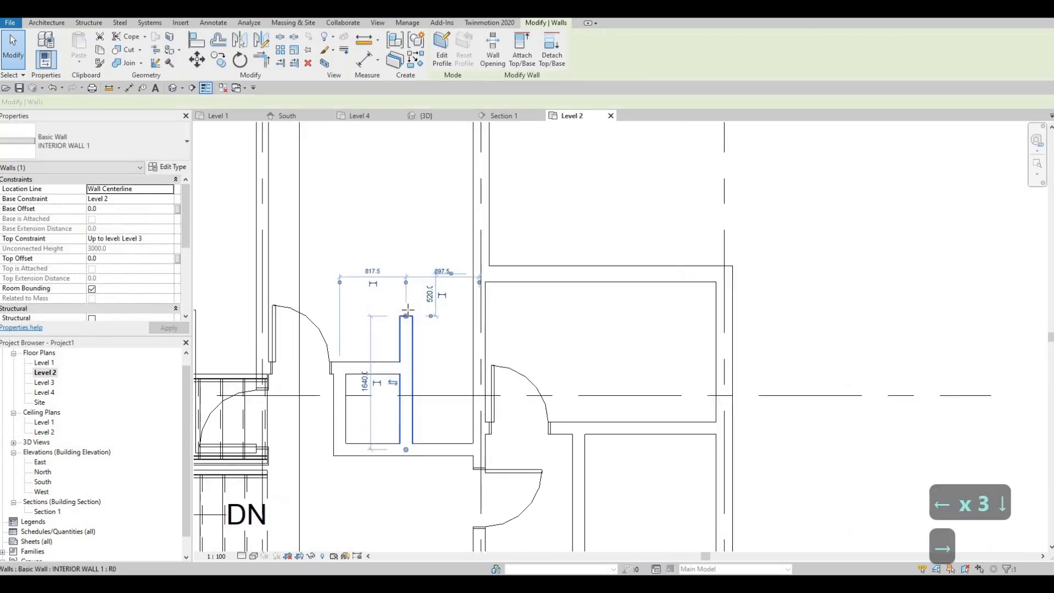
left_click_drag(406, 315, 407, 279)
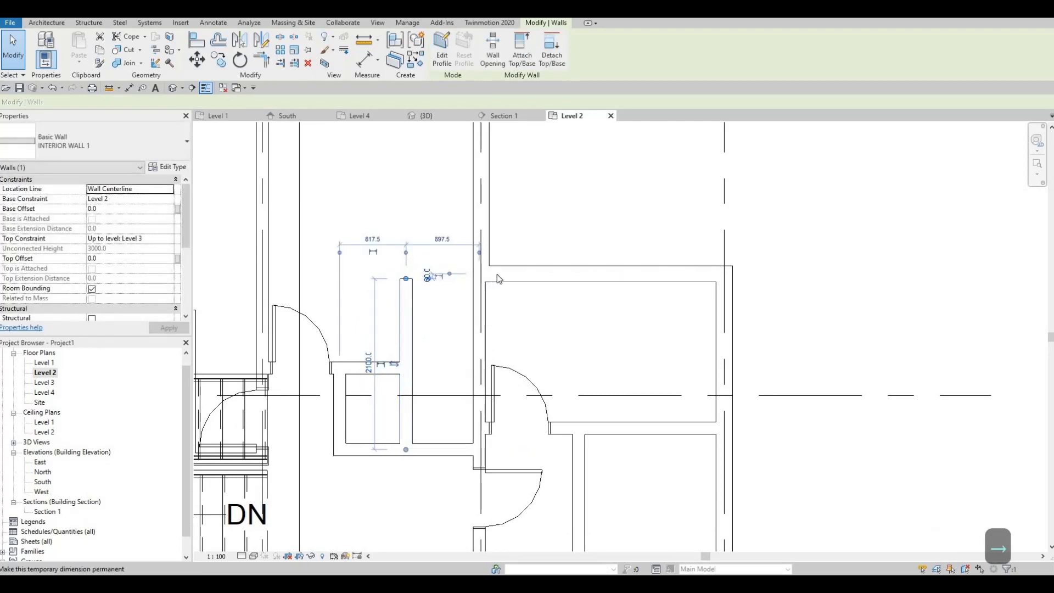
key("Escape")
key("Escape")
key("Escape")
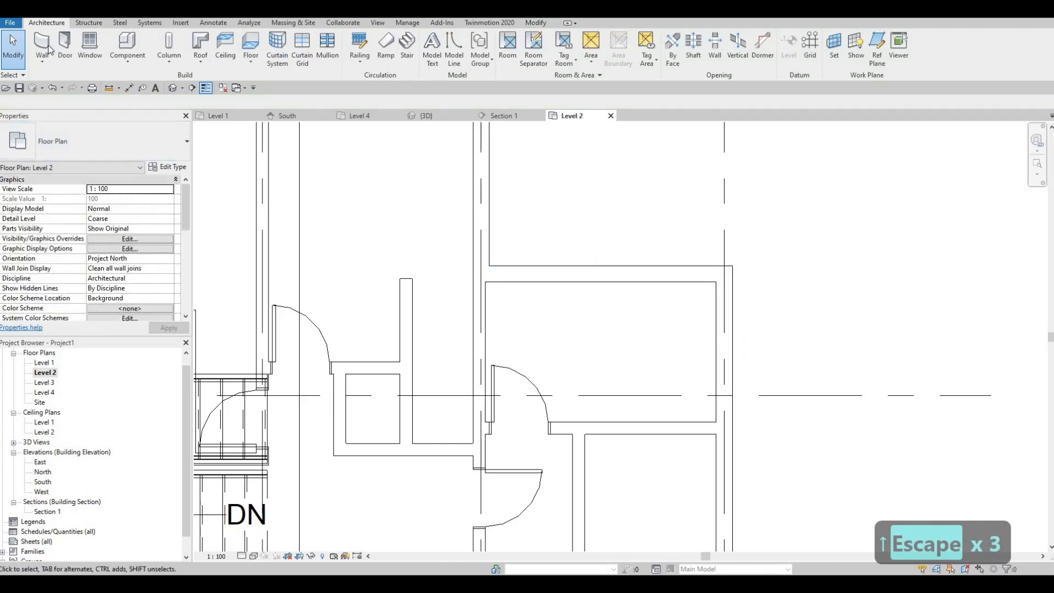
Draw a short horizontal INTERIOR WALL 1 from the partition's upper end to the grid 3 wall, closing the taller closet.
key("w")
key("a")
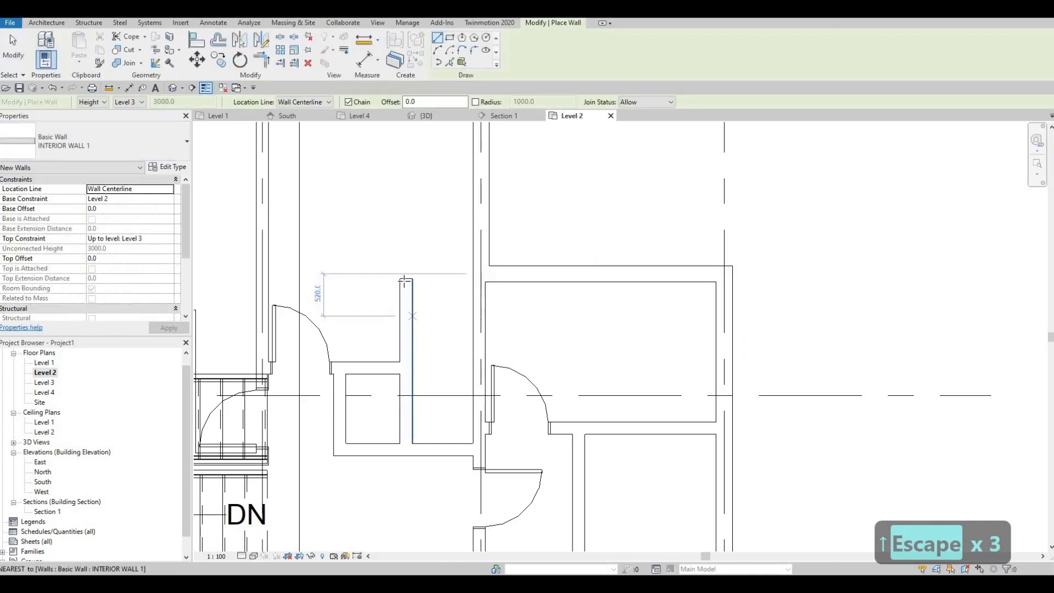
left_click(478, 278)
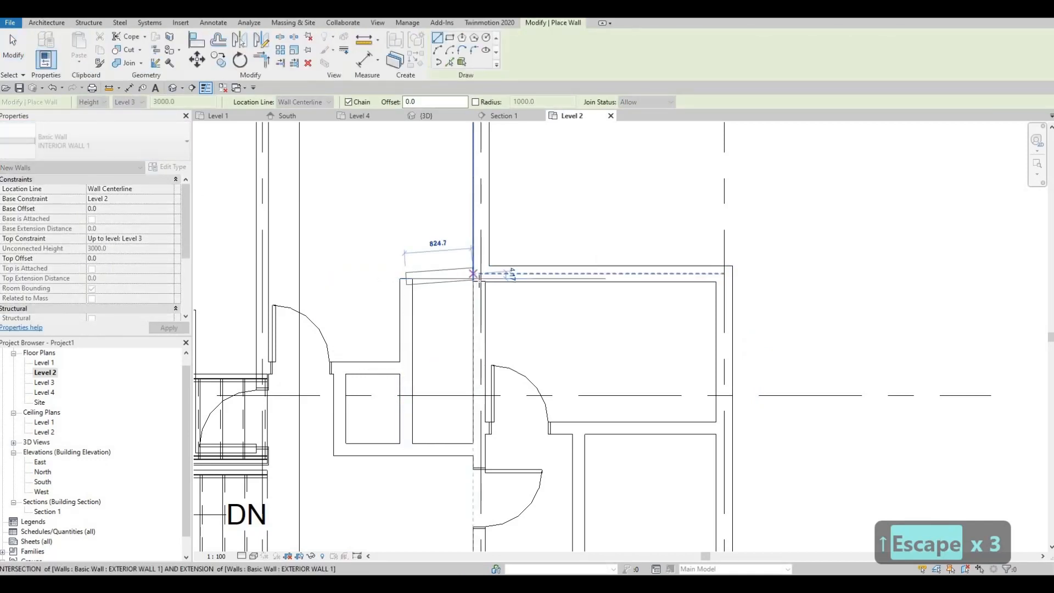
left_click(438, 287)
key("Escape")
key("Escape")
Try moving the taller closet's short upper wall about 160 mm further into the room, and undo the move.
left_click(434, 270)
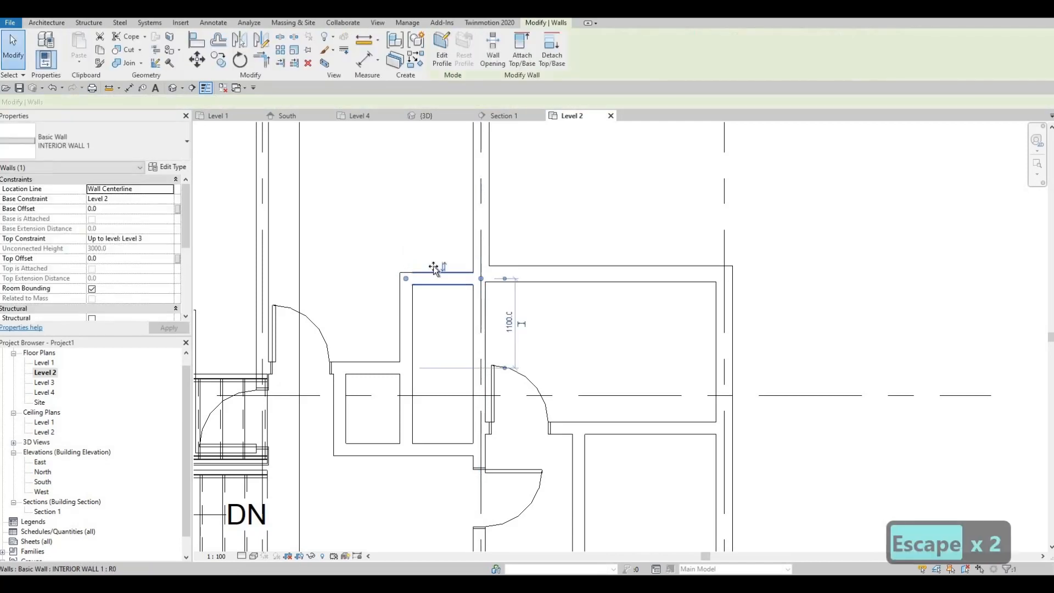
left_click_drag(434, 267, 433, 253)
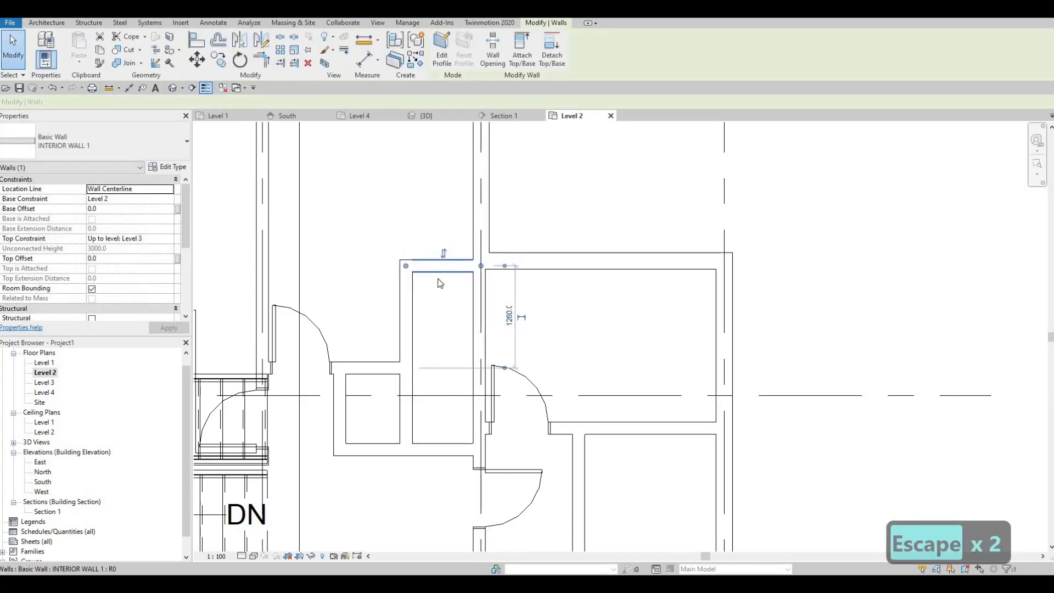
key("ctrl+z")
Pull the short upper wall's end back so it is detached from the grid 3 exterior wall.
left_click(474, 279)
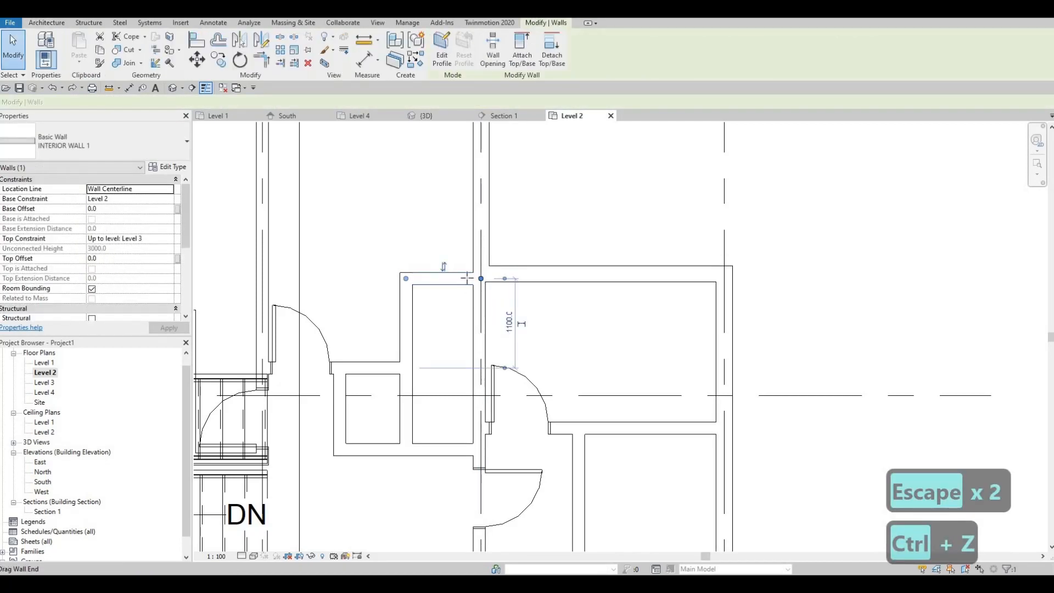
left_click_drag(467, 278, 467, 278)
key("Escape")
key("Escape")
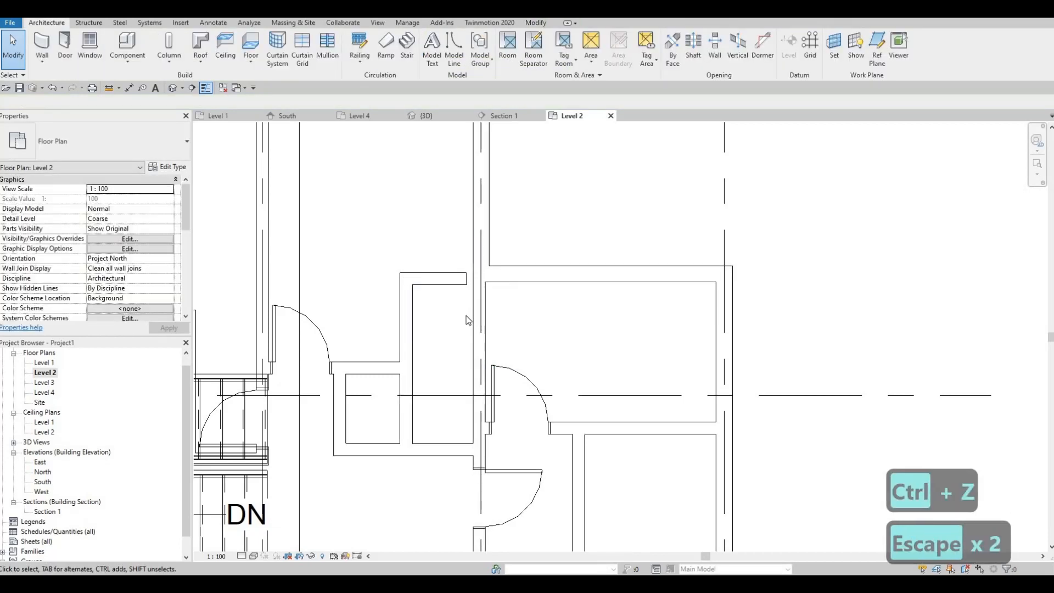
Align the short upper wall's inner face with the inner face of the exterior wall beyond grid 3.
key("a")
key("l")
left_click(478, 285)
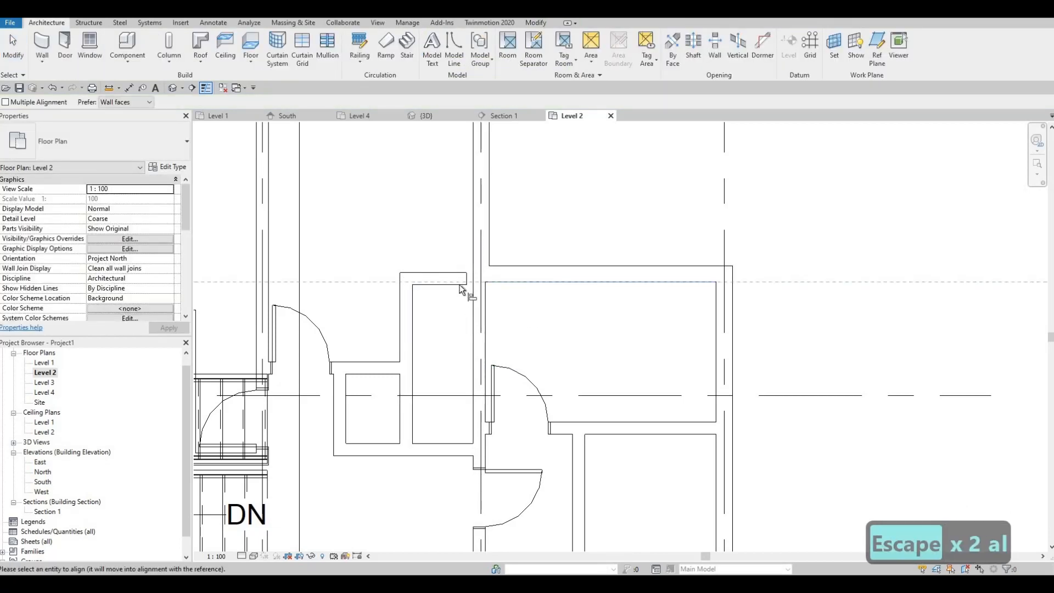
key("Escape")
key("Escape")
Extend the aligned short wall's free end back to meet the grid 3 exterior wall.
left_click(461, 276)
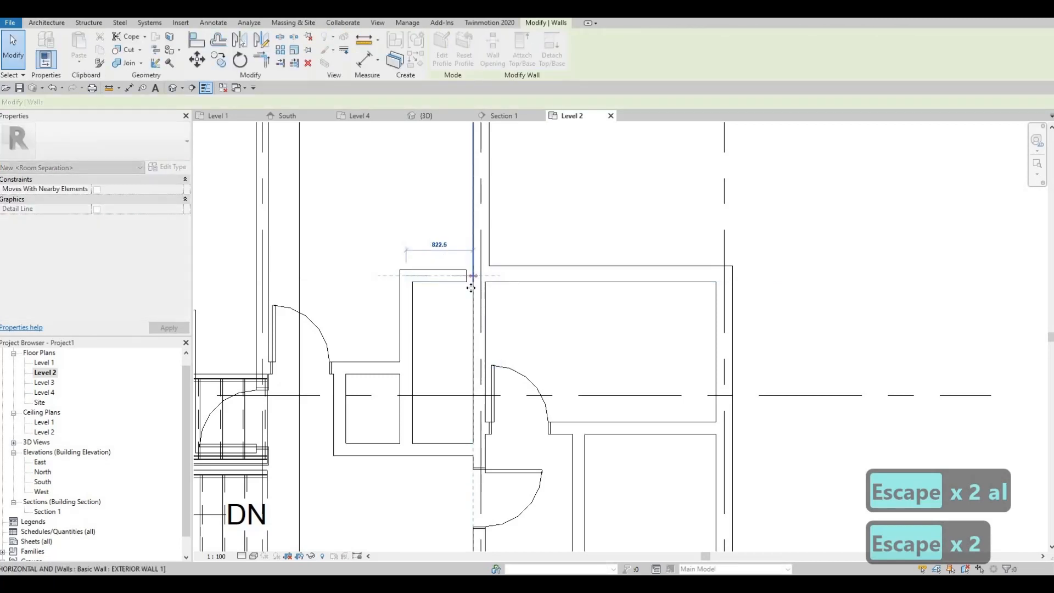
key("Escape")
key("Escape")
Examine the finished closet partitions on Level 2 and the type choices for the door beyond grid 3.
scroll(470, 387, "down", 2)
middle_click_drag(470, 388, 496, 331)
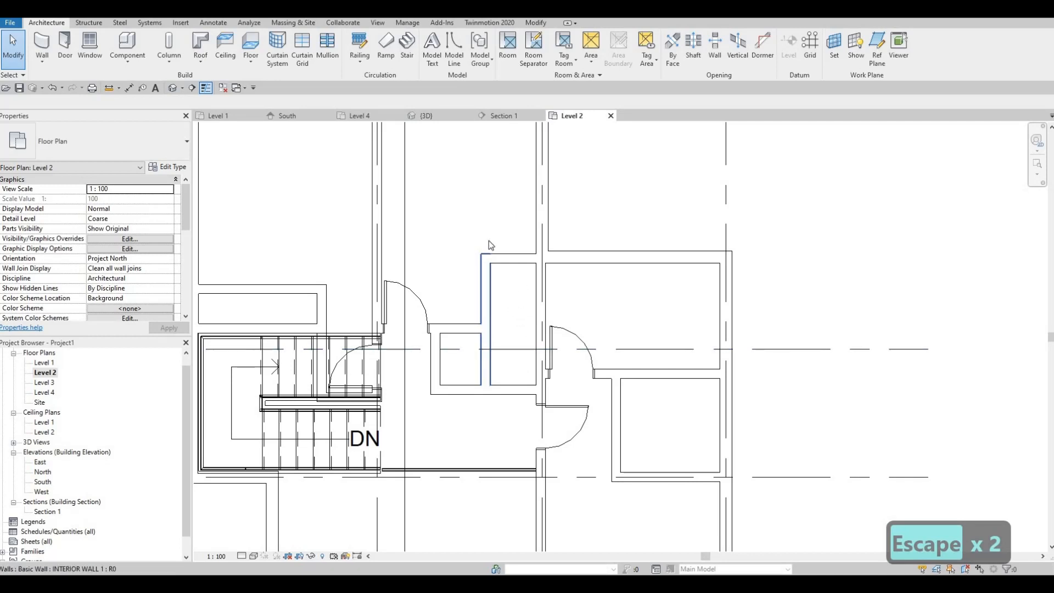
middle_click_drag(478, 309, 476, 381)
scroll(476, 381, "down", 1)
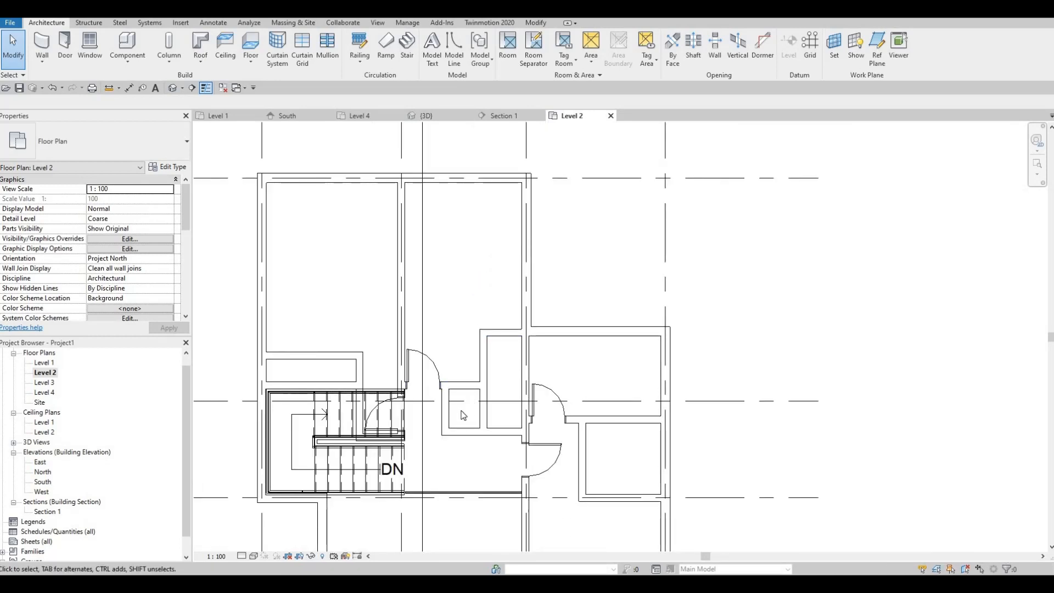
scroll(463, 416, "up", 2)
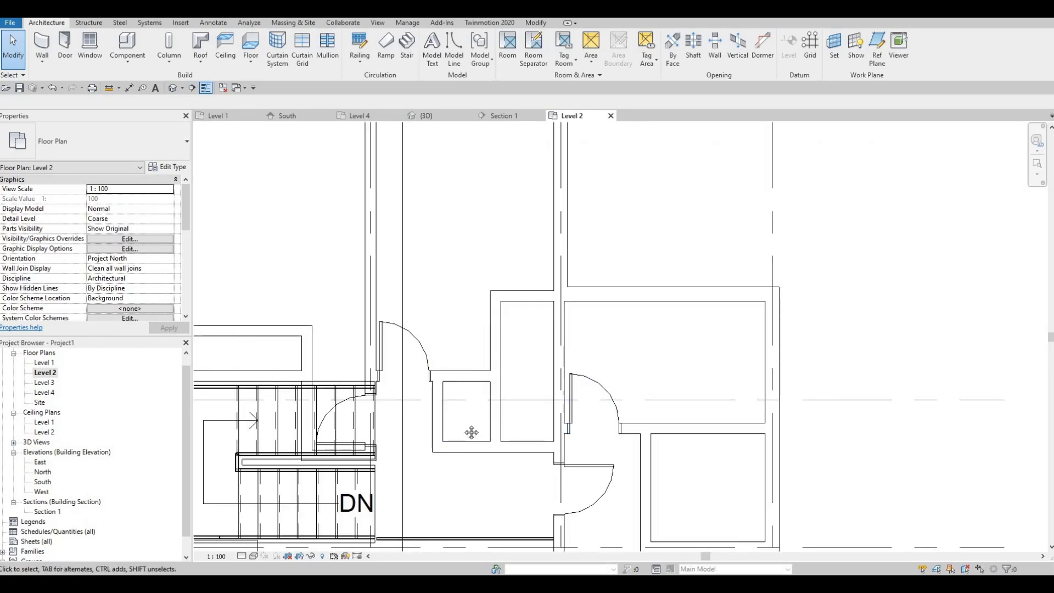
middle_click_drag(596, 419, 598, 405)
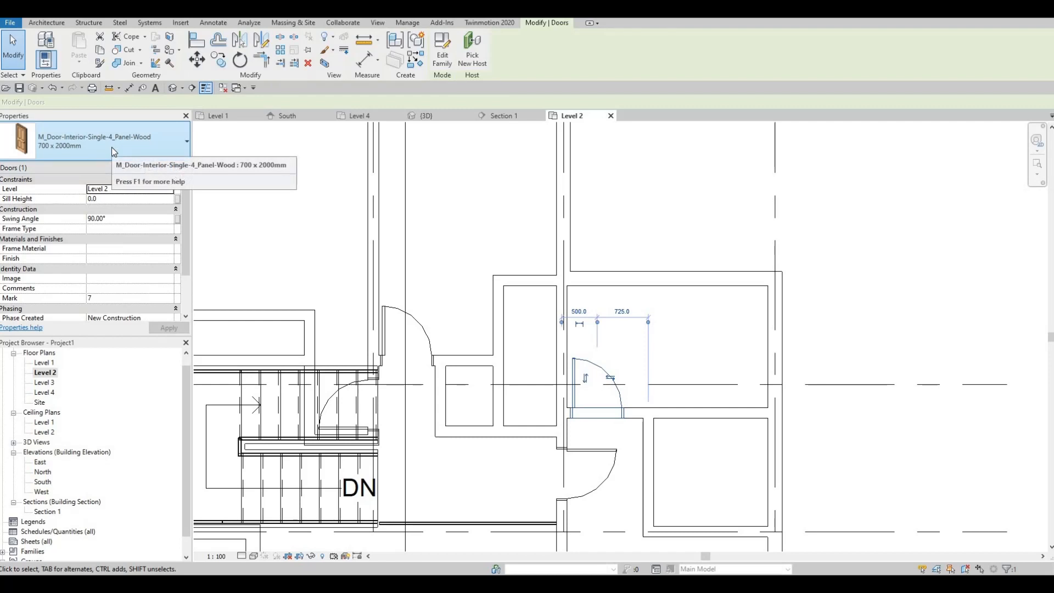
left_click(111, 148)
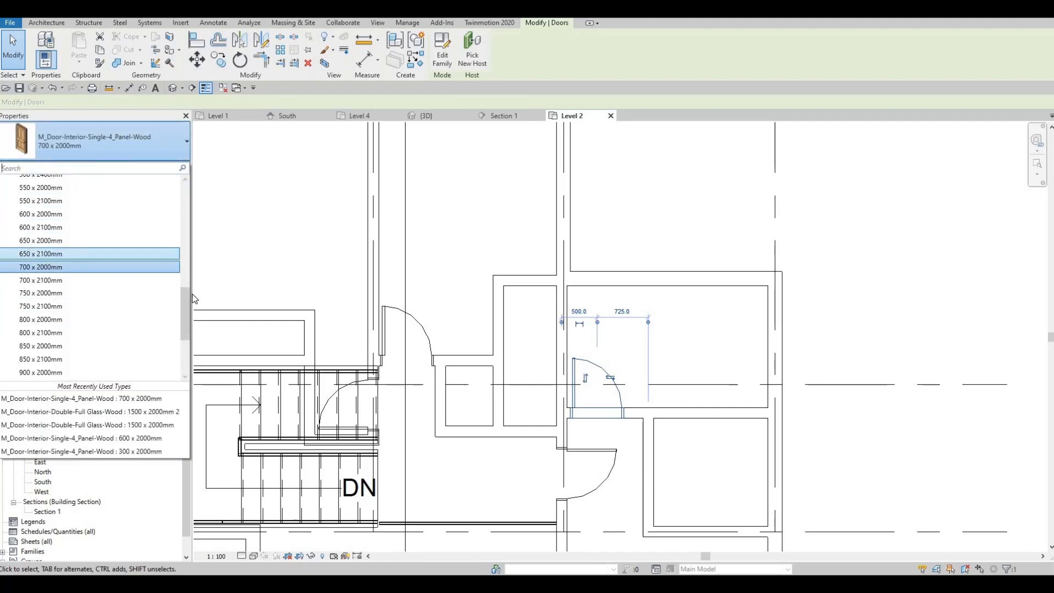
key("Escape")
key("Escape")
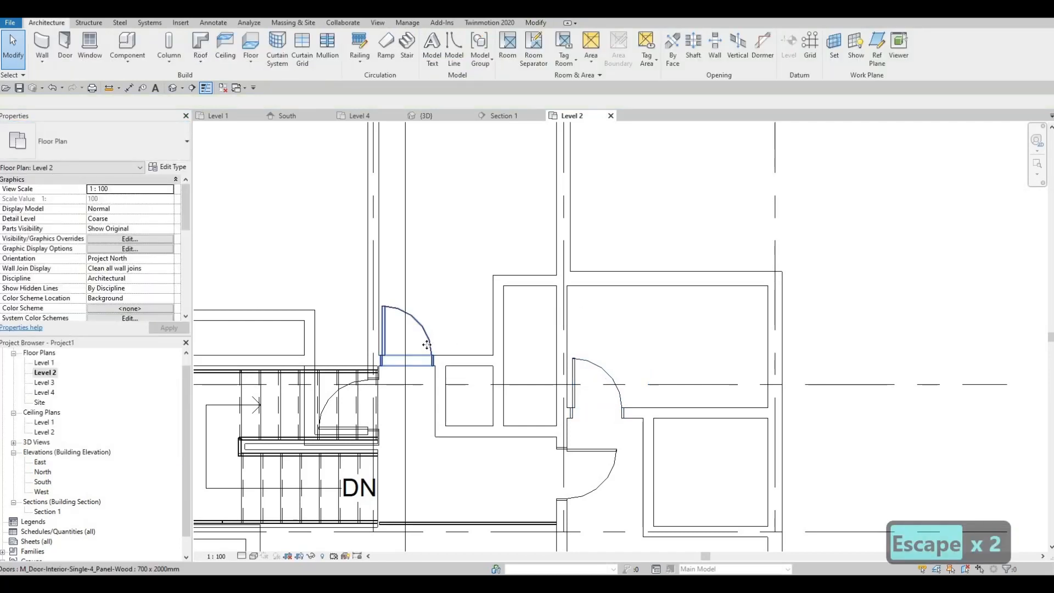
Place another 700 x 2000mm interior door in the small closet's lower wall, swinging out over the landing.
left_click(427, 345)
key("c")
key("s")
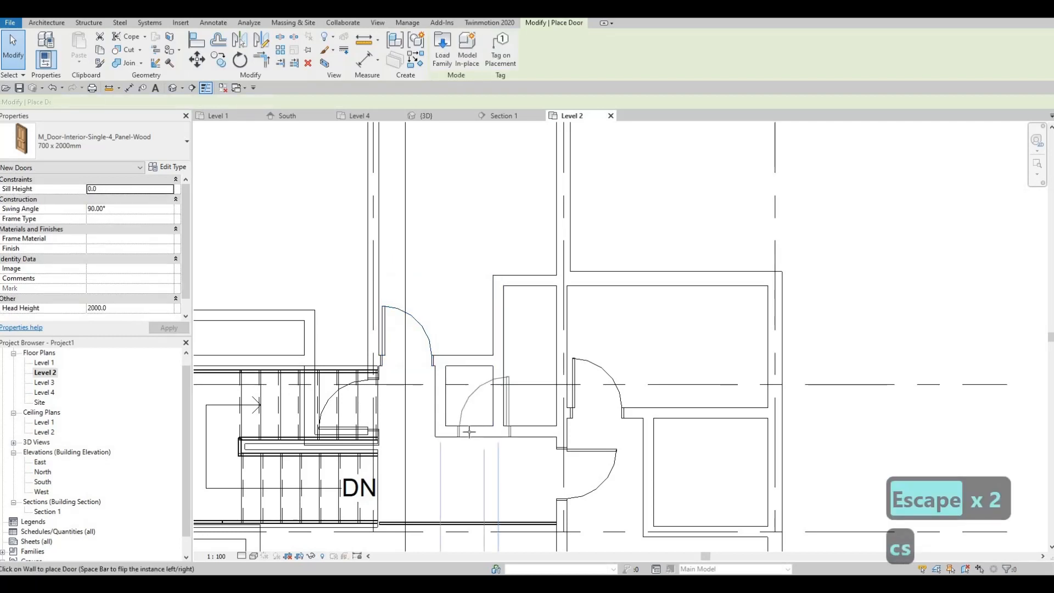
key("Escape")
key("Escape")
key("Escape")
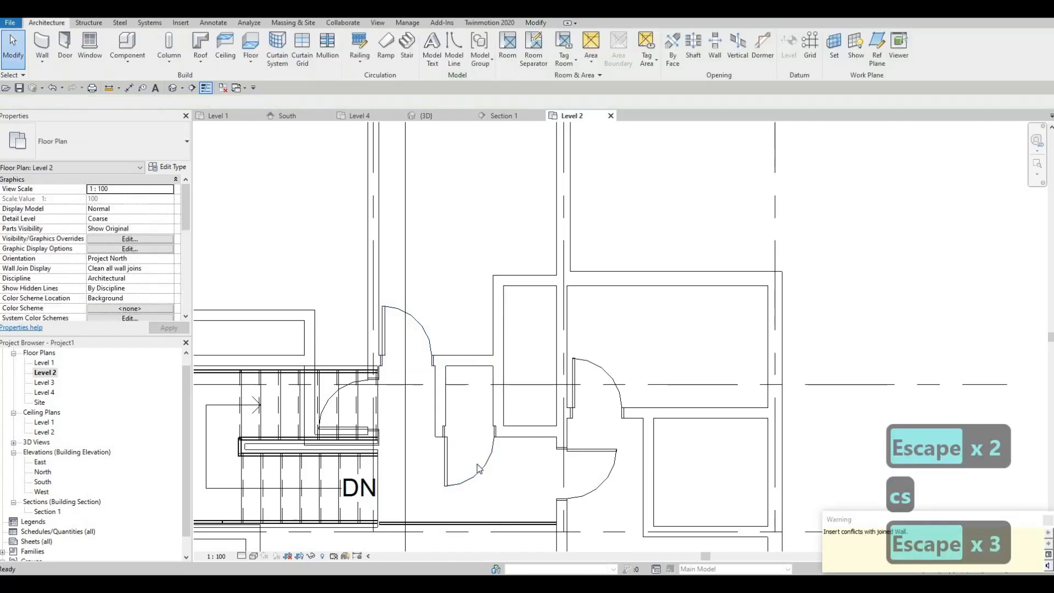
Change the small closet's door to the M_Door-Interior-Single-4_Panel-Wood type 300 x 2000mm.
left_click(480, 475)
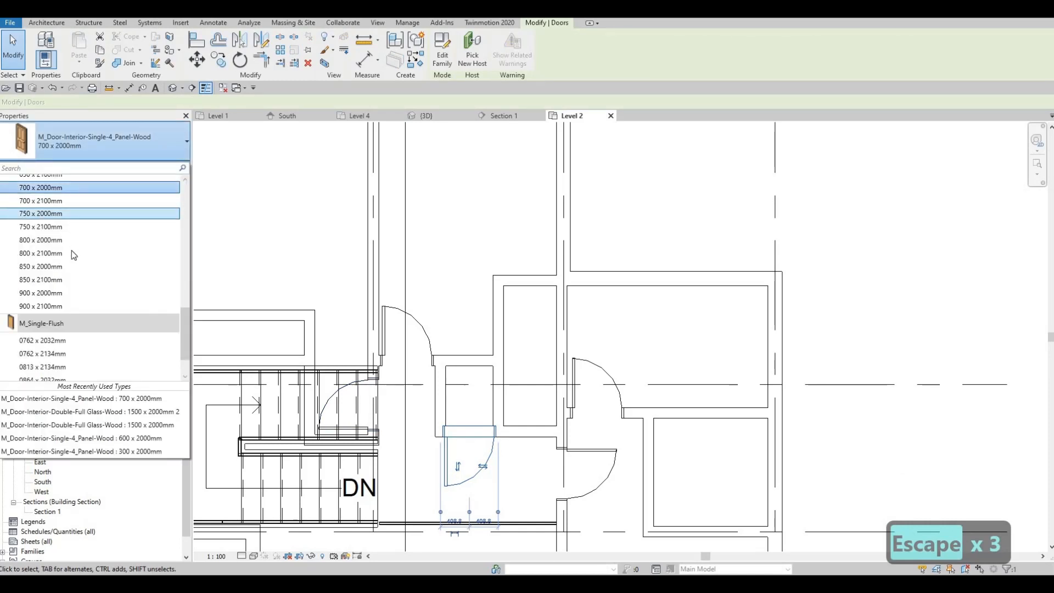
scroll(70, 252, "up", 2)
scroll(71, 252, "up", 4)
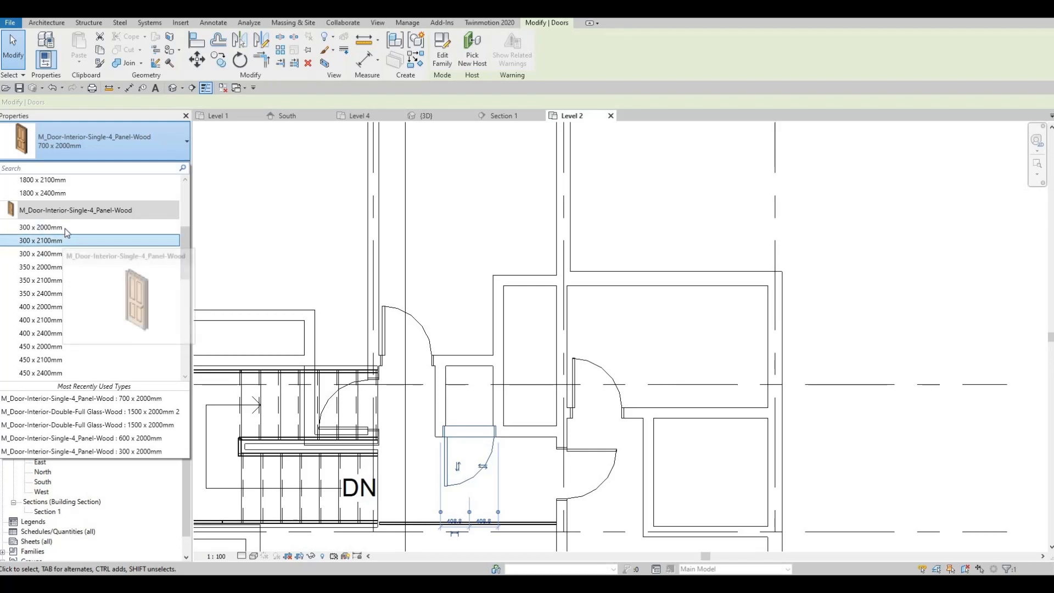
left_click(67, 228)
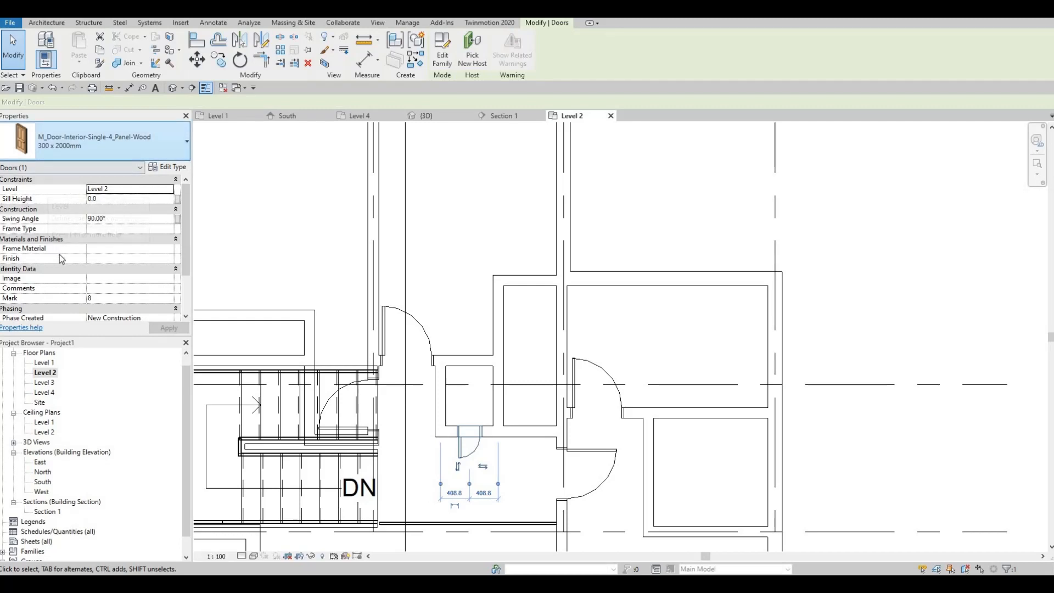
Change the small closet's door to the M_Door-Interior-Single-4_Panel-Wood type 500 x 2000mm.
left_click(74, 147)
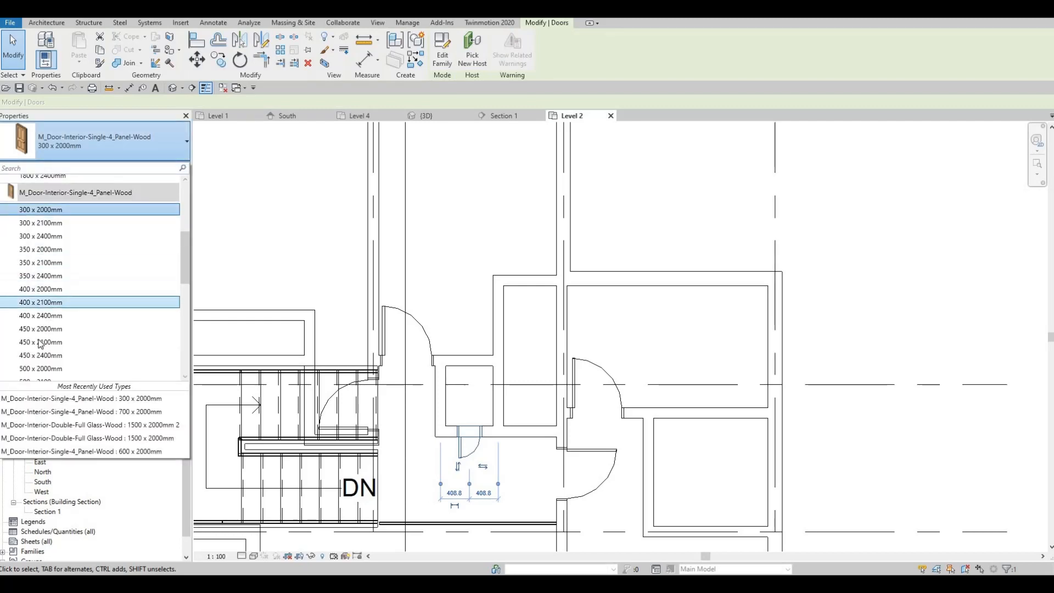
scroll(46, 368, "down", 2)
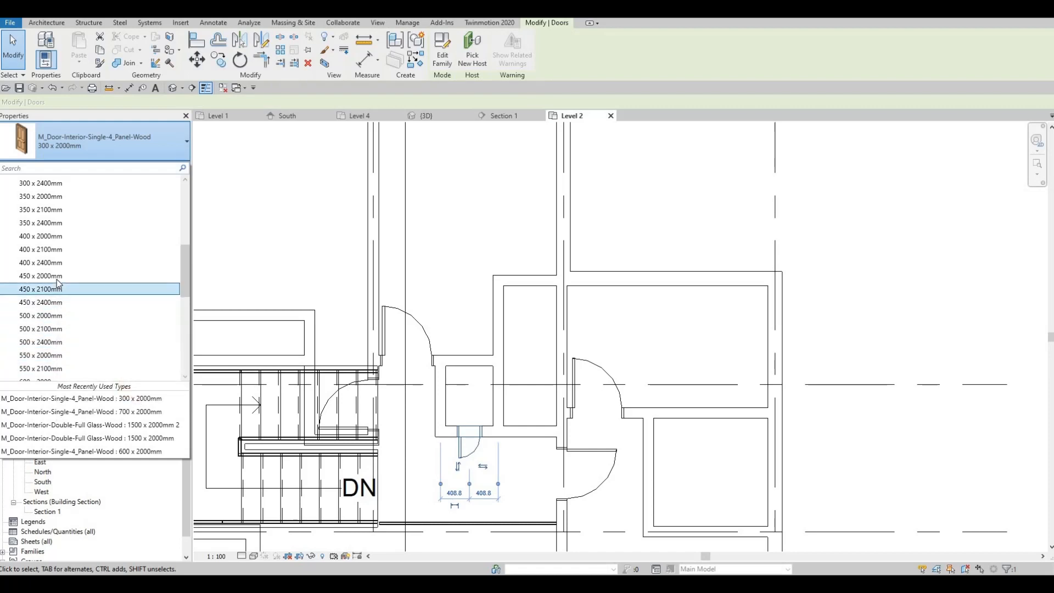
left_click(53, 315)
scroll(471, 439, "up", 2)
key("Escape")
key("Escape")
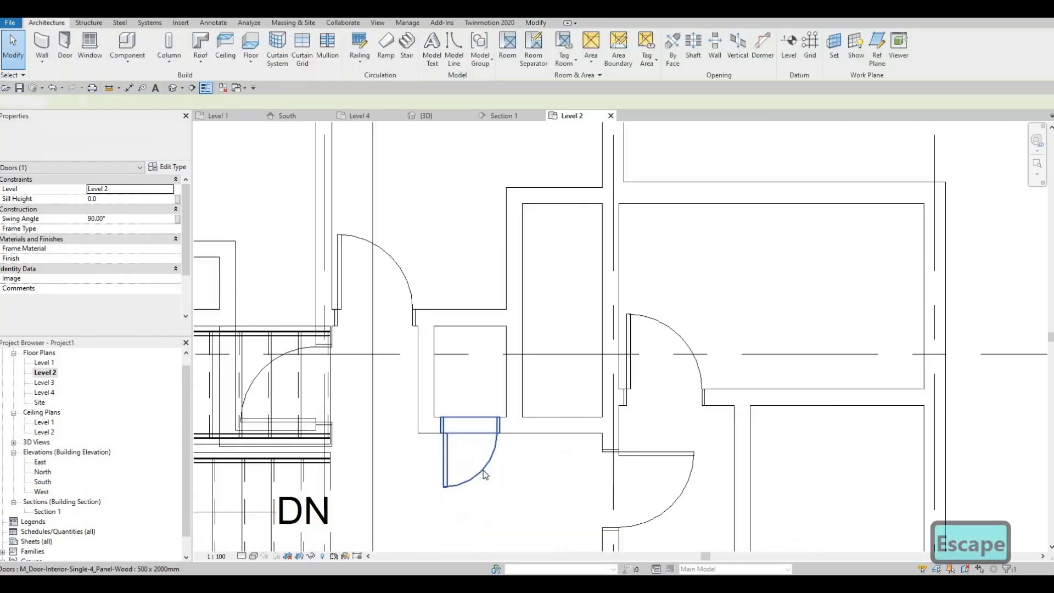
scroll(476, 436, "down", 5)
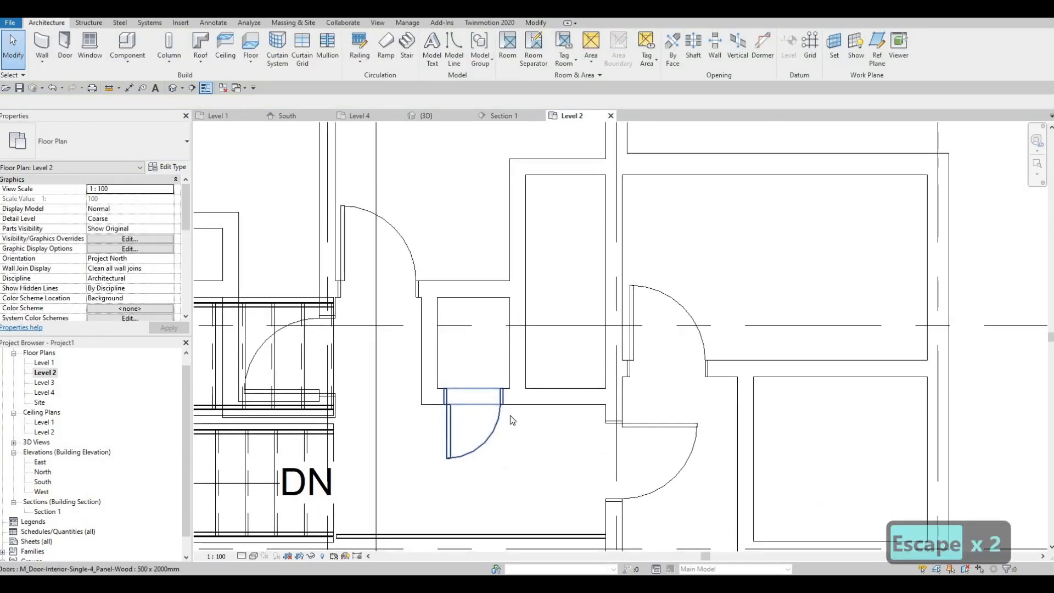
key("Escape")
Examine the small closet's door and the partitions around the landing and bedrooms on Level 2.
middle_click_drag(534, 377, 560, 274)
scroll(509, 339, "down", 1)
middle_click_drag(509, 339, 497, 389)
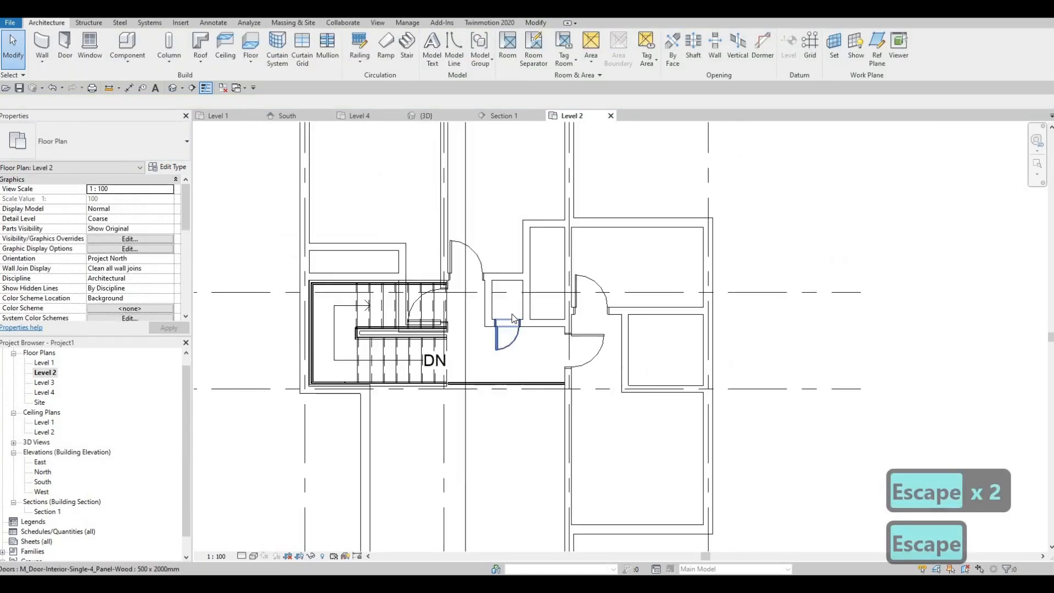
scroll(508, 337, "up", 3)
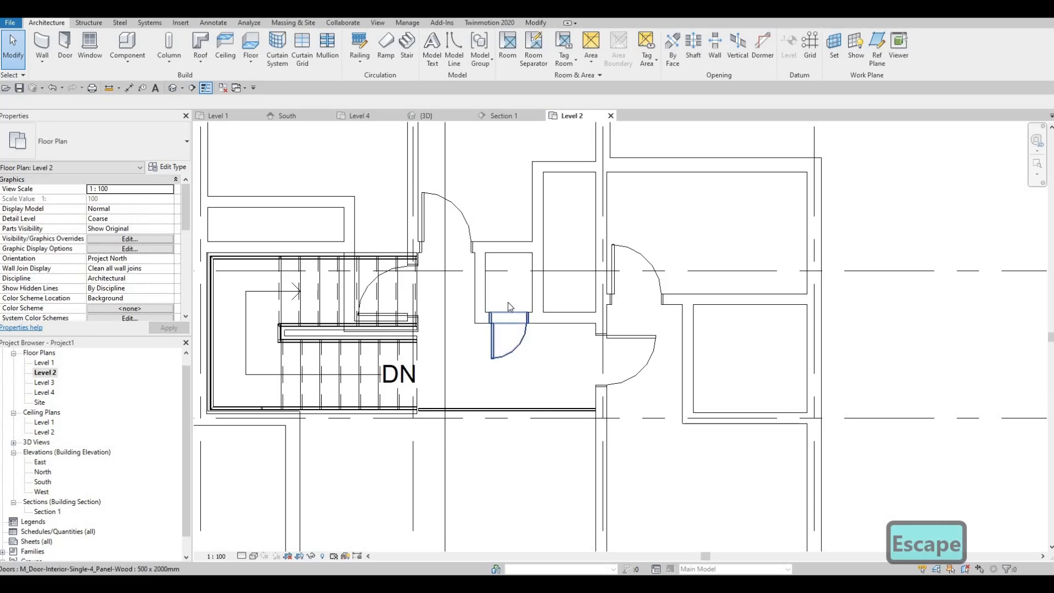
scroll(525, 384, "down", 4)
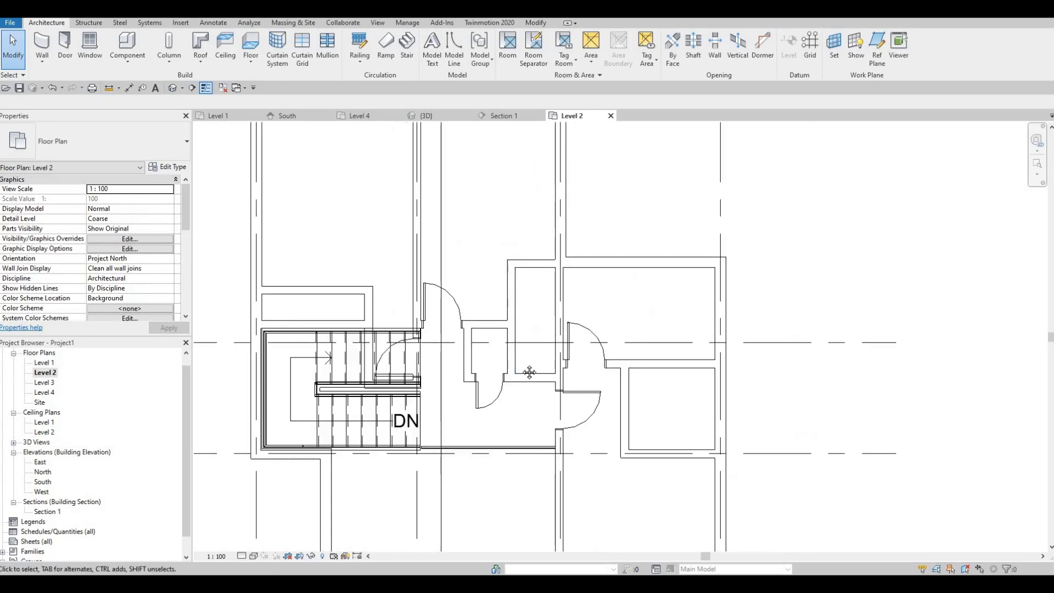
middle_click_drag(517, 294, 516, 381)
scroll(515, 358, "up", 2)
scroll(521, 358, "up", 2)
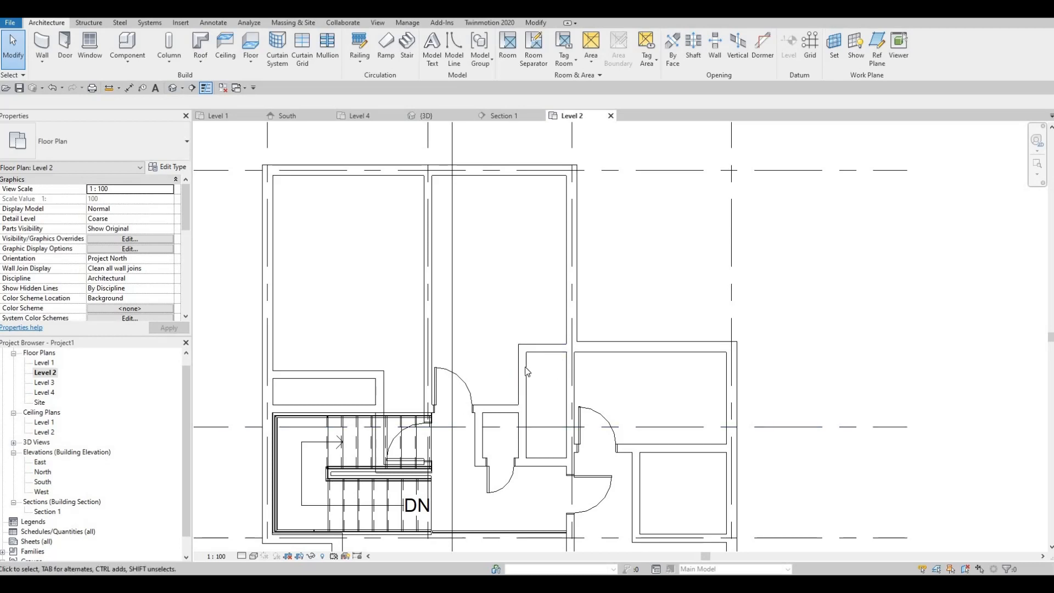
Nudge the partition shared by the two adjoining closets slightly toward the small closet.
middle_click_drag(527, 388, 537, 378)
left_click(545, 404)
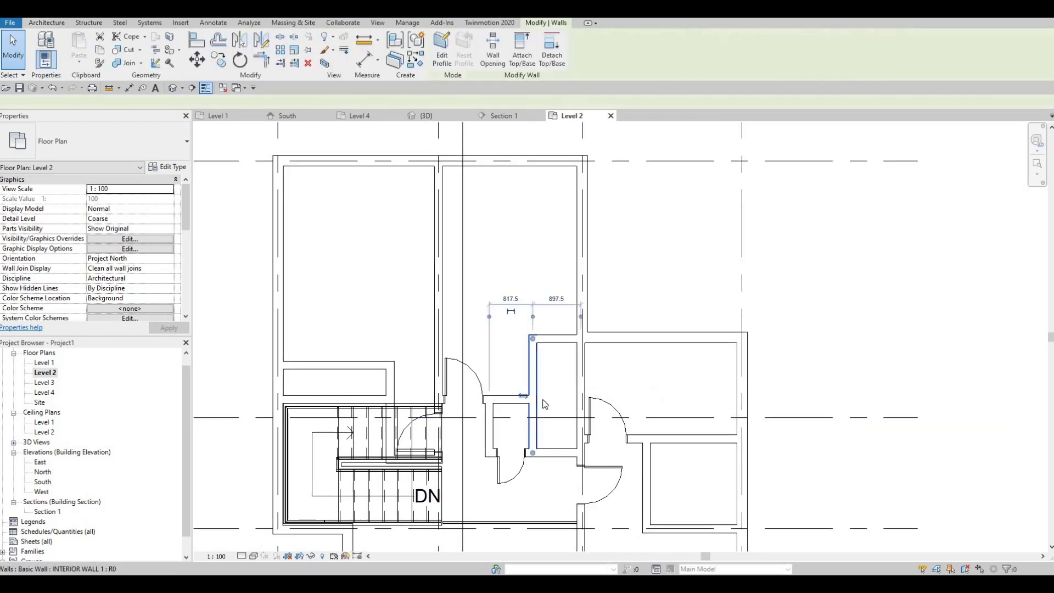
key("Left")
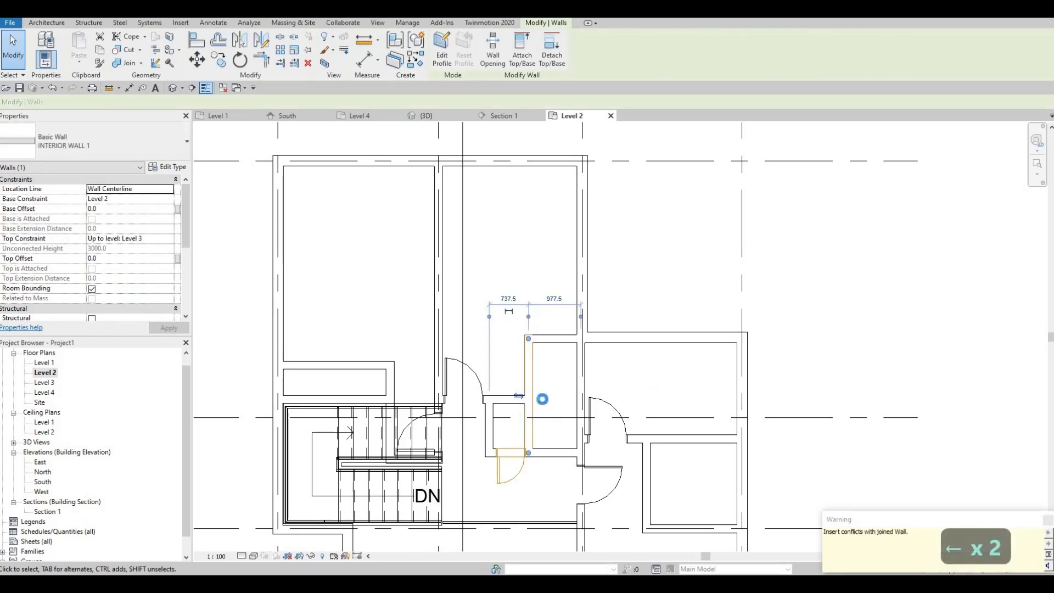
key("Escape")
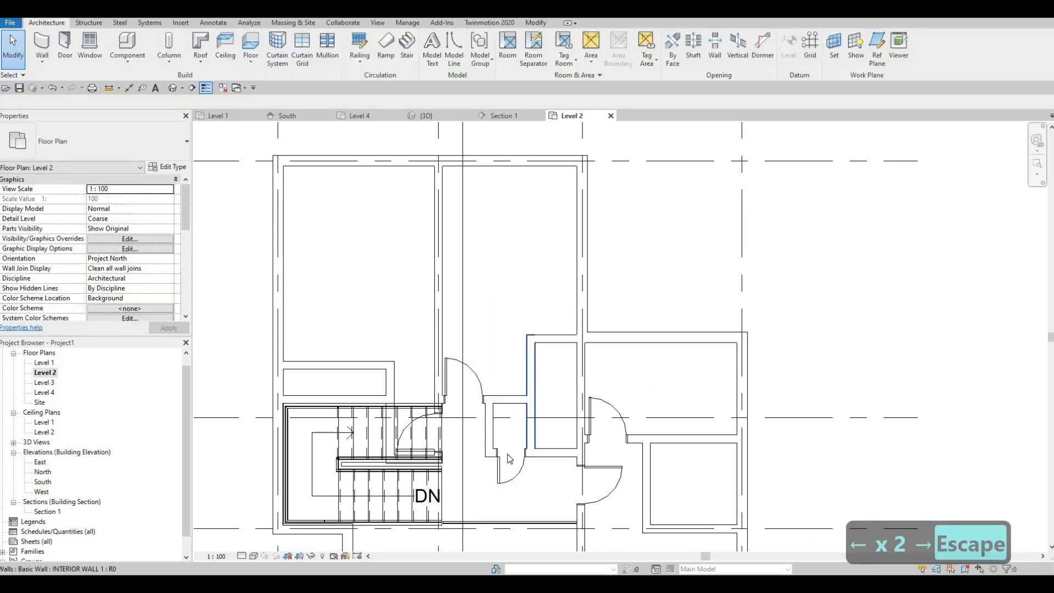
Nudge the small closet's door away from the shared partition, toward the stairs.
left_click(507, 454)
key("Left")
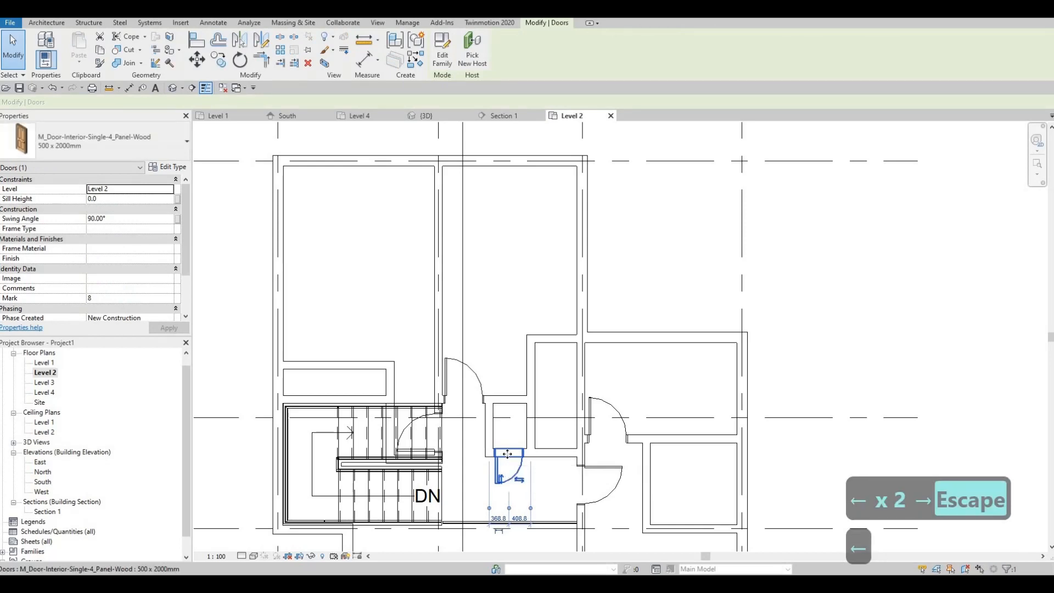
scroll(555, 406, "up", 2)
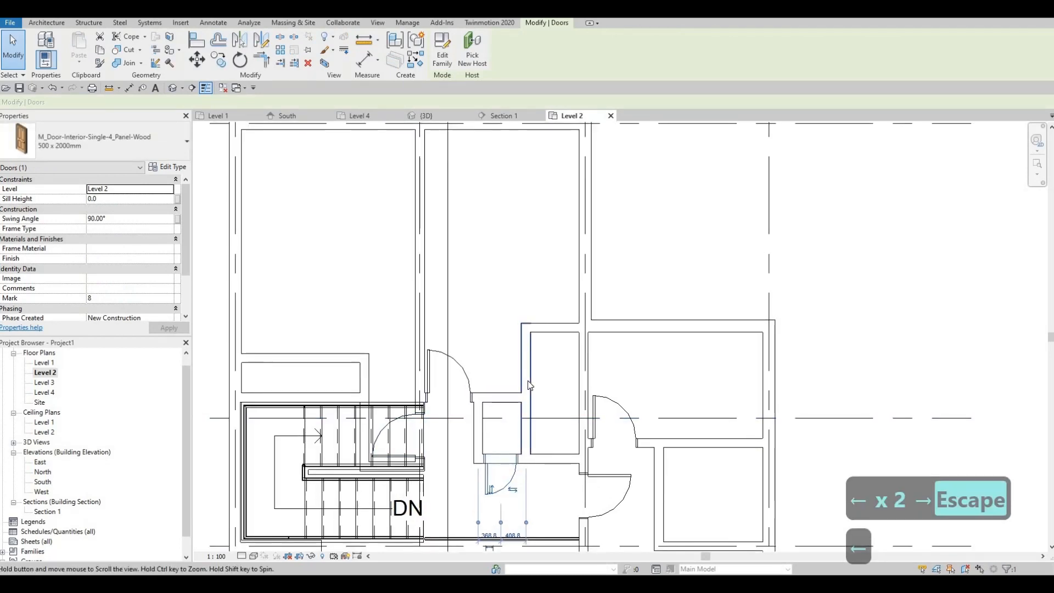
Nudge the shared closet partition farther toward the small closet, to 977.5 mm from the grid 3 wall, and check its spacing.
left_click(530, 386)
key("Left")
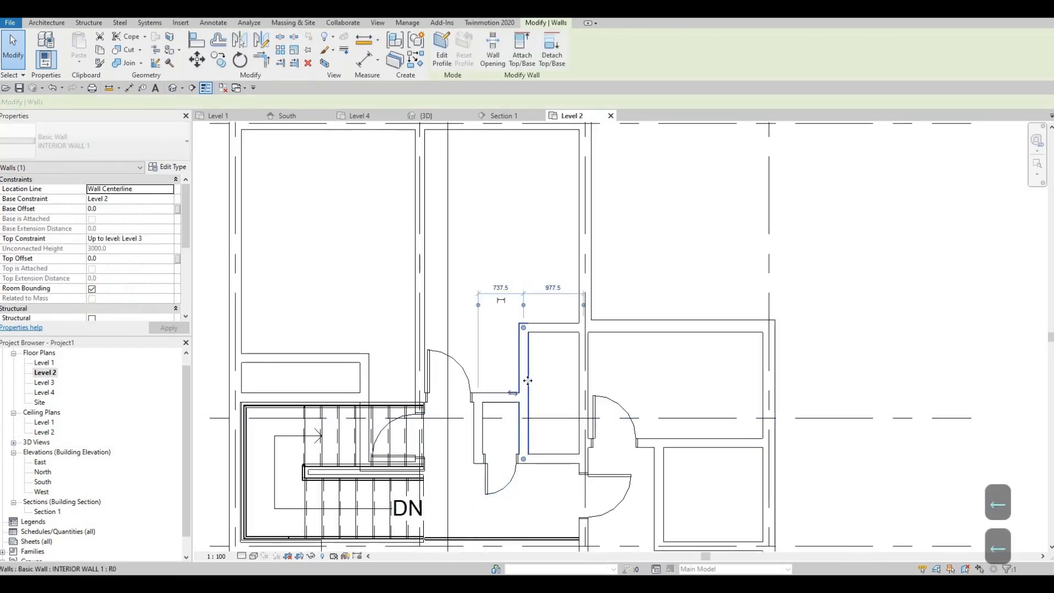
scroll(549, 379, "up", 1)
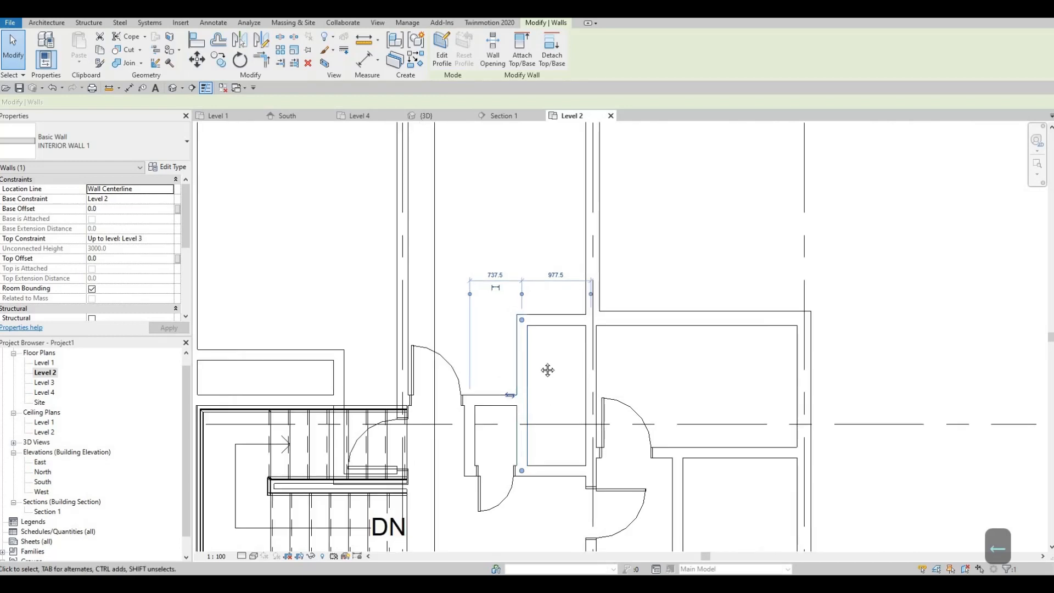
key("Escape")
scroll(570, 307, "down", 2)
left_click(562, 308)
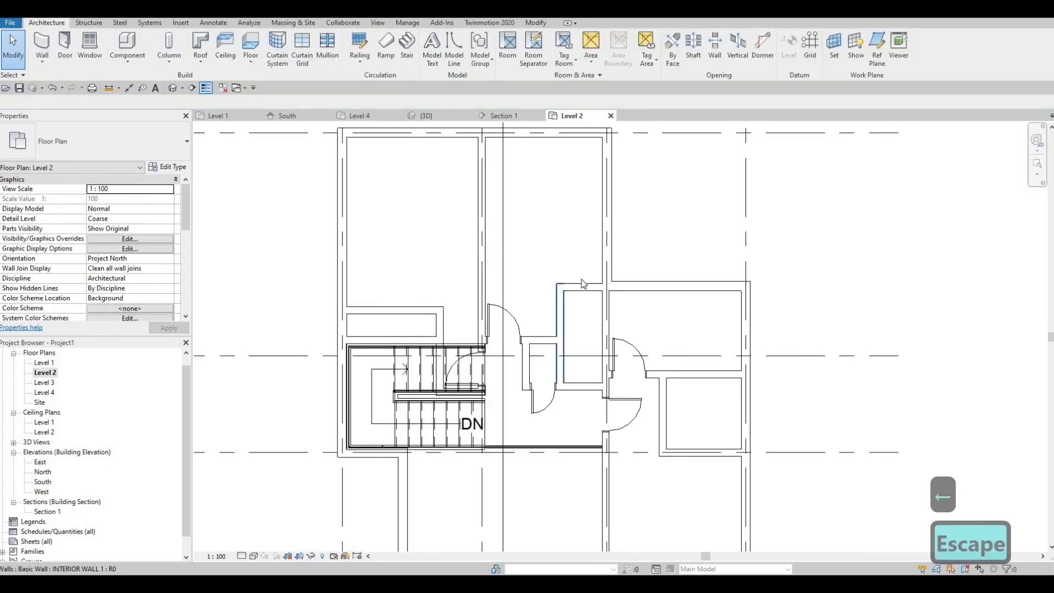
scroll(585, 252, "up", 2)
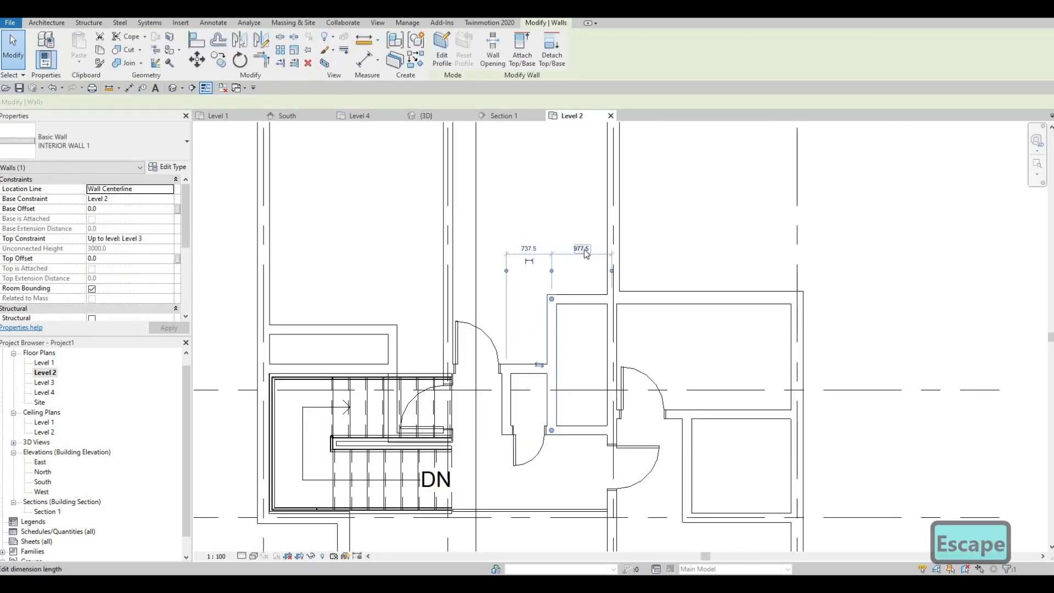
scroll(582, 250, "up", 3)
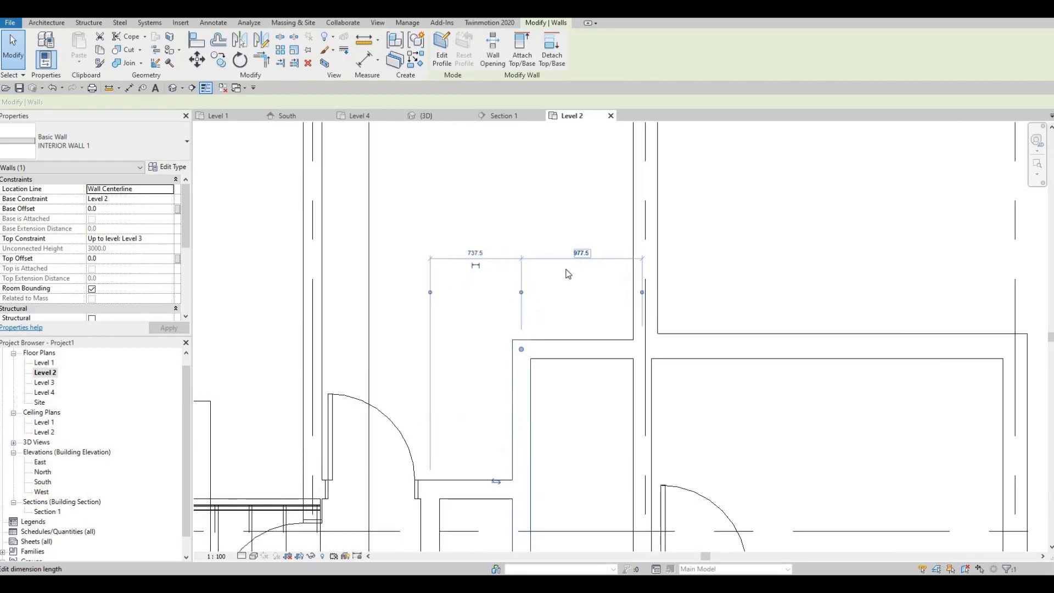
scroll(693, 275, "down", 2)
Set the long wall of the bedroom closet beside the stairs 700 mm from the wall along the stairs.
middle_click_drag(456, 323, 578, 283)
scroll(578, 283, "down", 1)
left_click(454, 321)
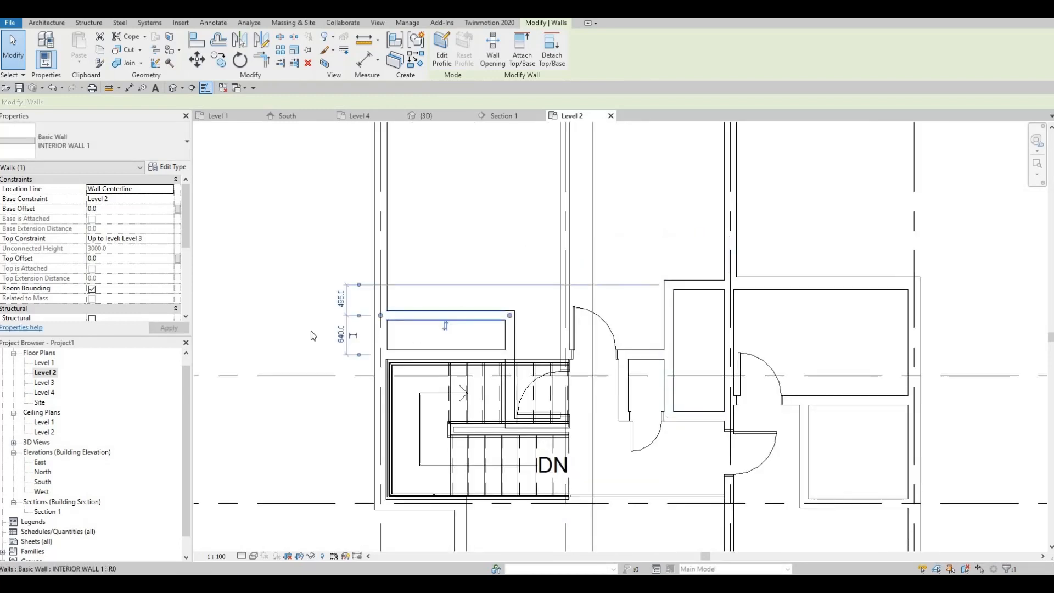
scroll(323, 346, "up", 2)
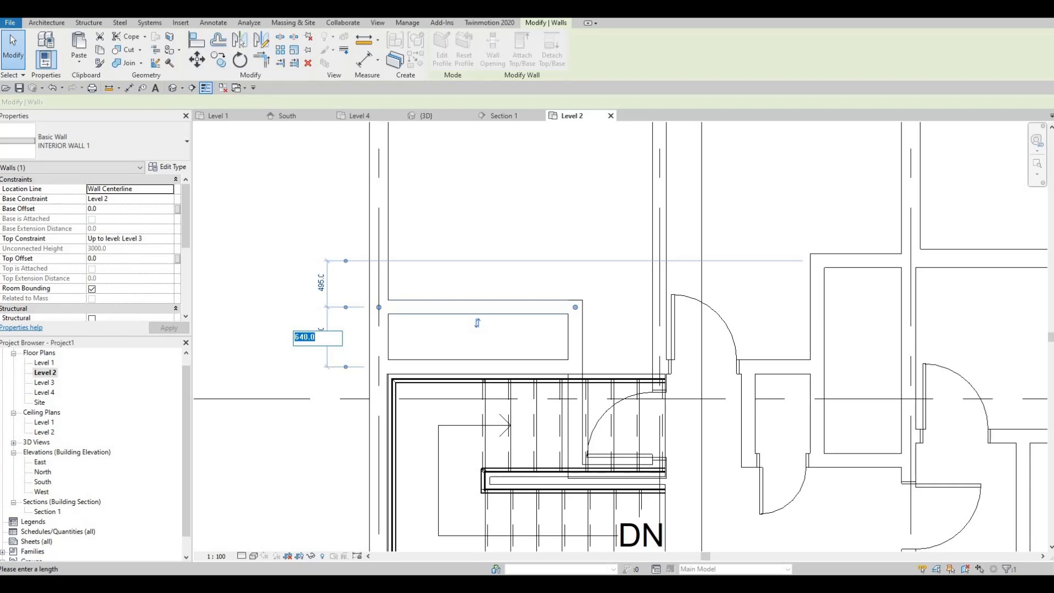
type("700")
key("Return")
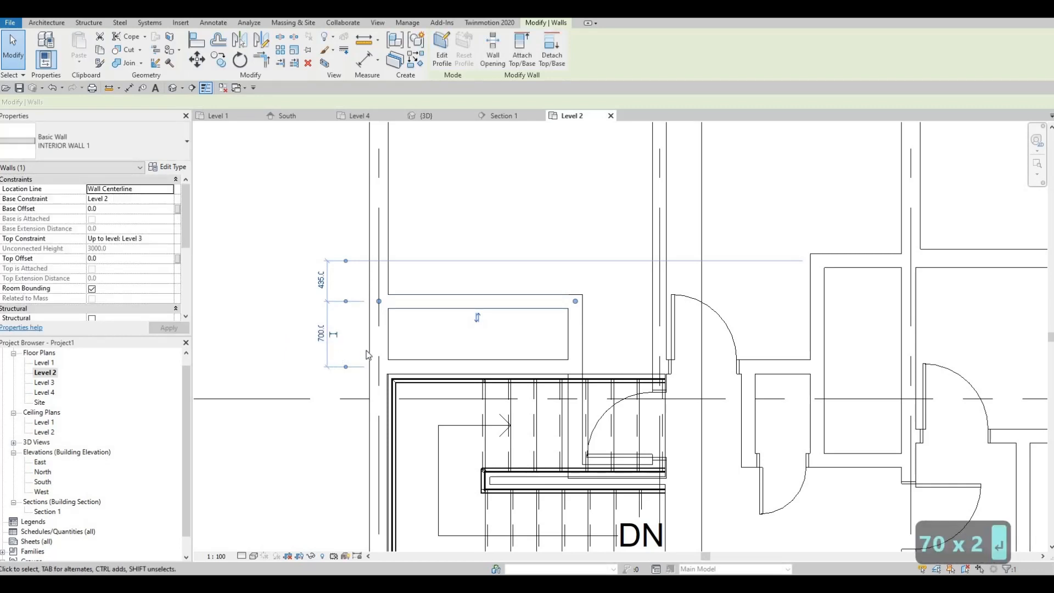
key("Escape")
key("Escape")
Examine the overall Level 2 plan, including the bedrooms, closets and landing, for closets that still need doors.
scroll(405, 309, "down", 5)
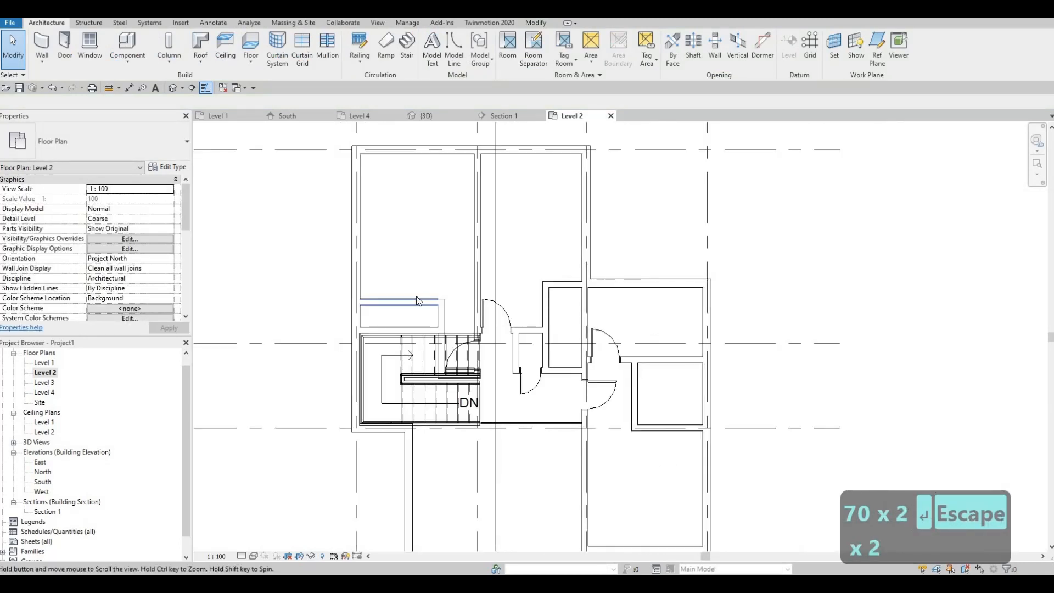
mouse_move(521, 311)
middle_mouse_down()
mouse_move(510, 294)
mouse_move(516, 313)
middle_mouse_up()
scroll(522, 308, "up", 3)
scroll(542, 351, "down", 2)
middle_click_drag(491, 272, 501, 289)
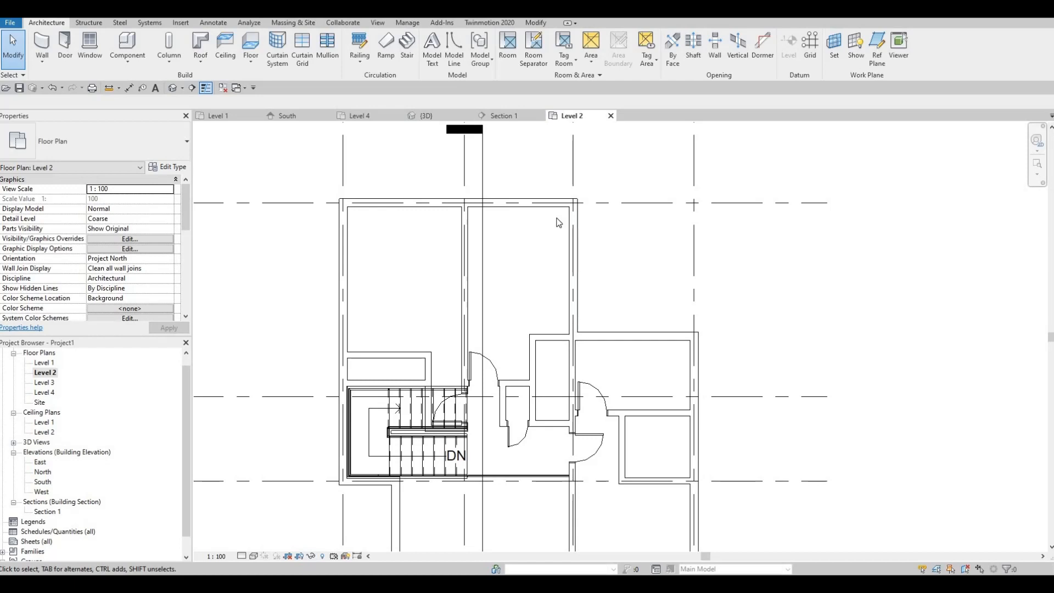
key("F1")
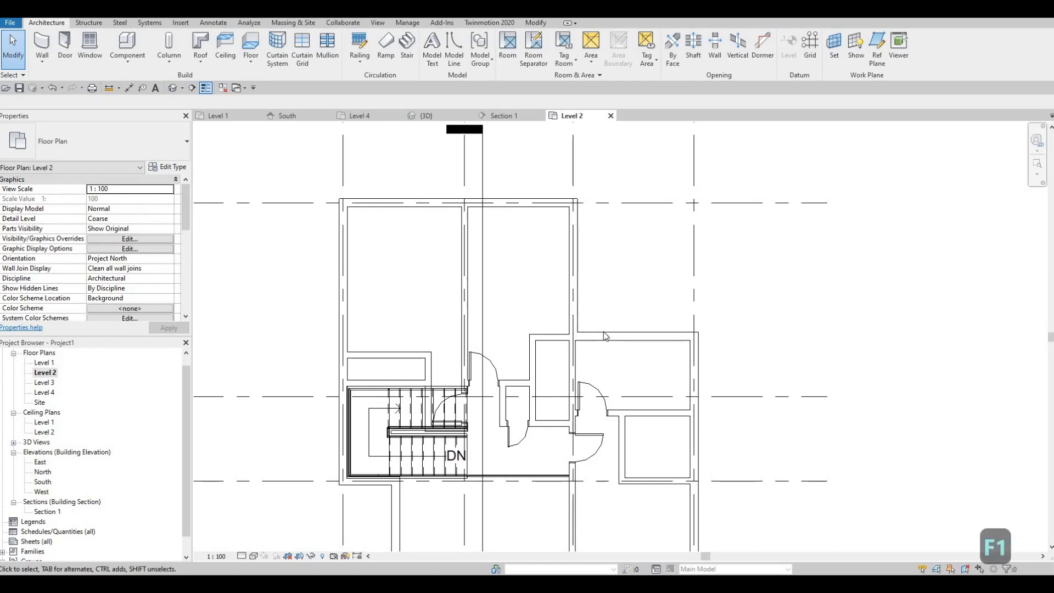
scroll(629, 318, "down", 2)
mouse_move(621, 418)
middle_mouse_down()
mouse_move(630, 363)
mouse_move(620, 408)
middle_mouse_up()
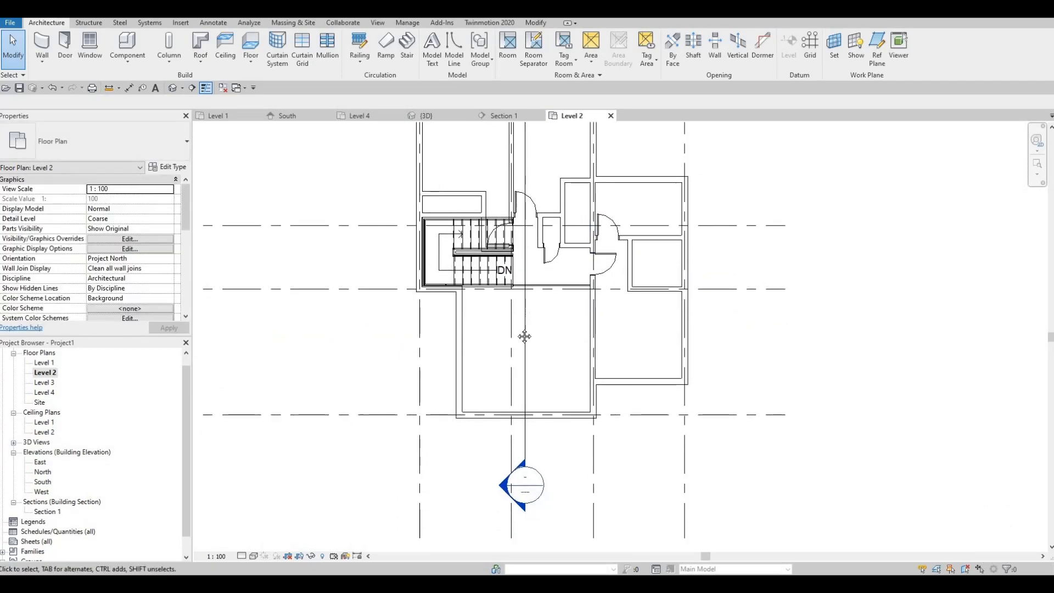
scroll(549, 274, "up", 4)
scroll(548, 298, "up", 1)
middle_click_drag(548, 298, 551, 321)
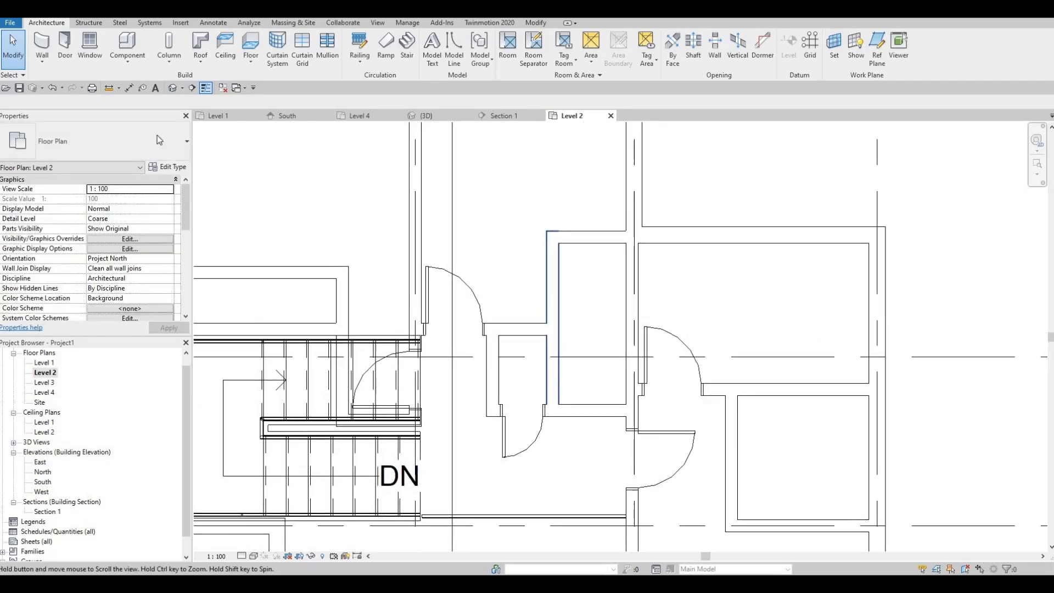
Start the Door command and look through the loaded door types for one that suits the remaining closets.
left_click(64, 55)
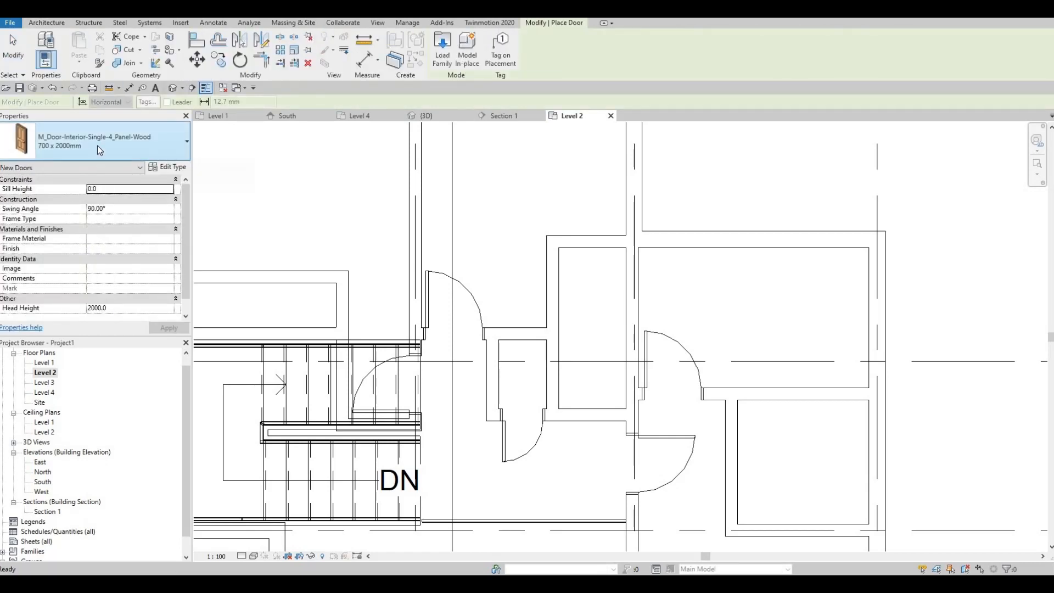
left_click(100, 143)
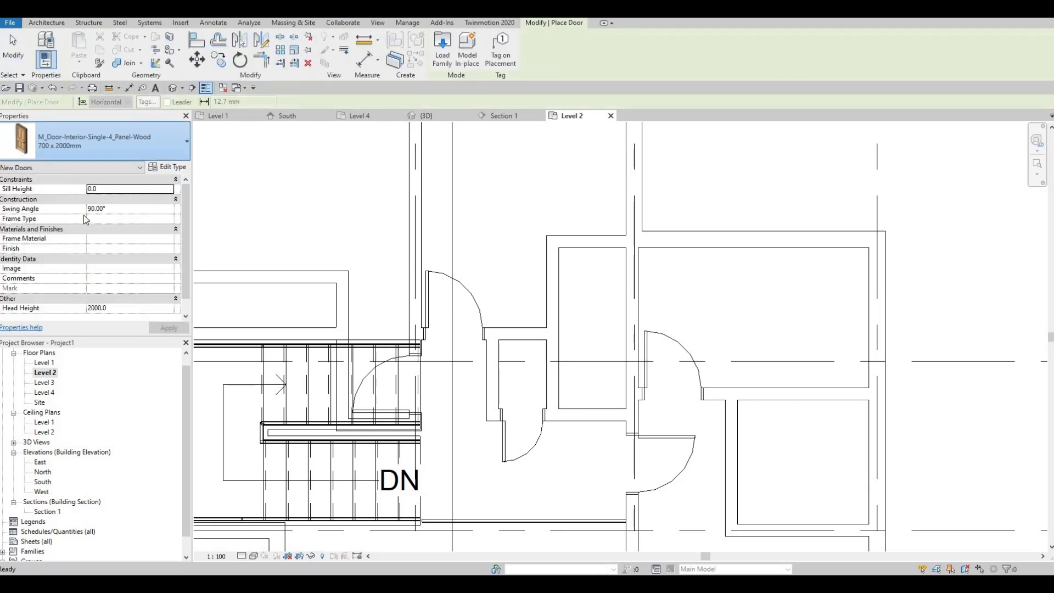
scroll(82, 249, "up", 5)
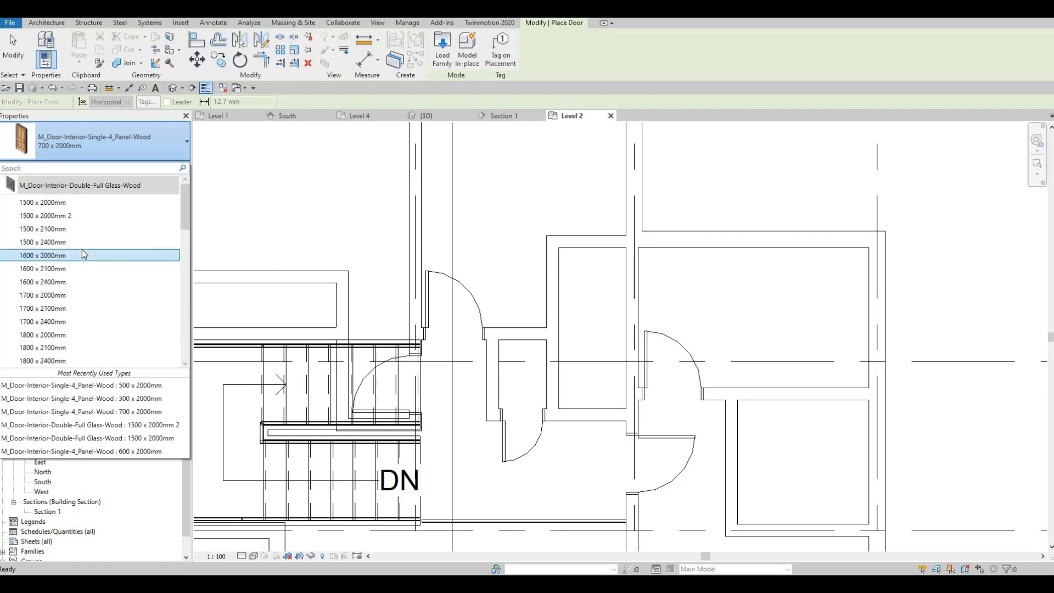
scroll(81, 249, "down", 8)
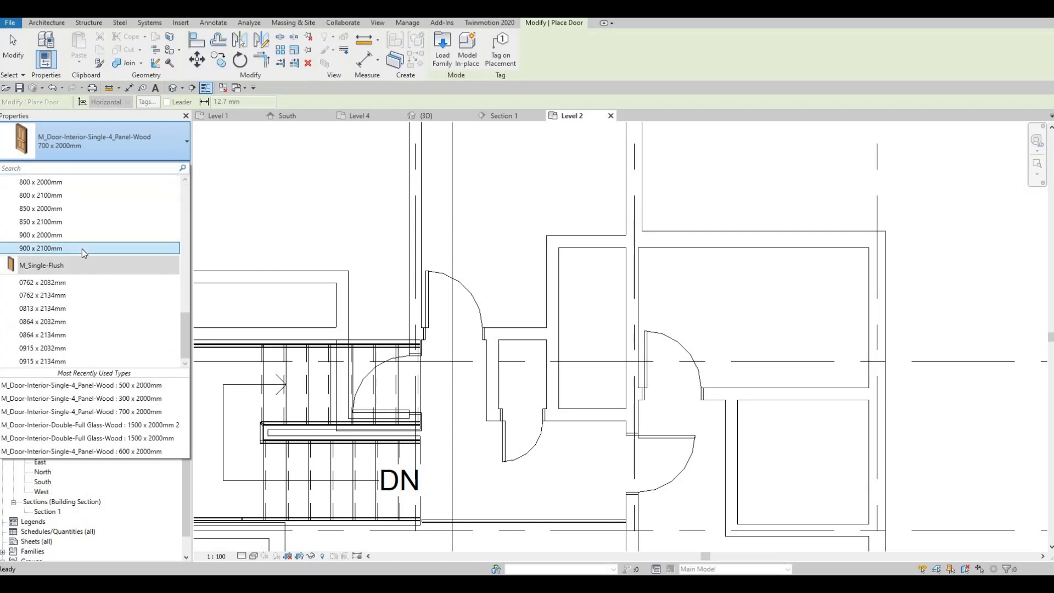
scroll(82, 250, "up", 8)
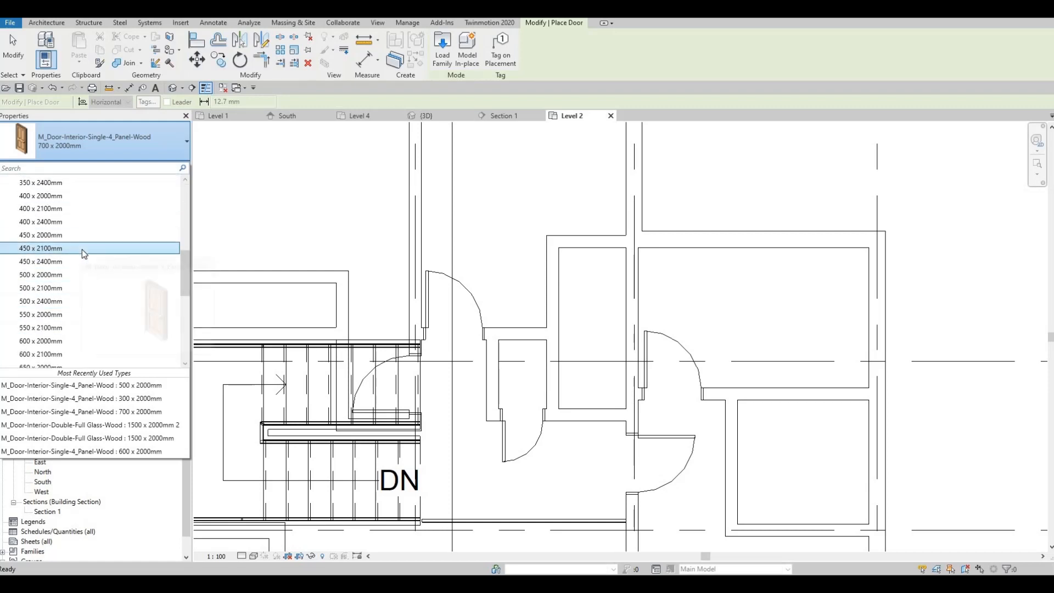
scroll(85, 263, "up", 7)
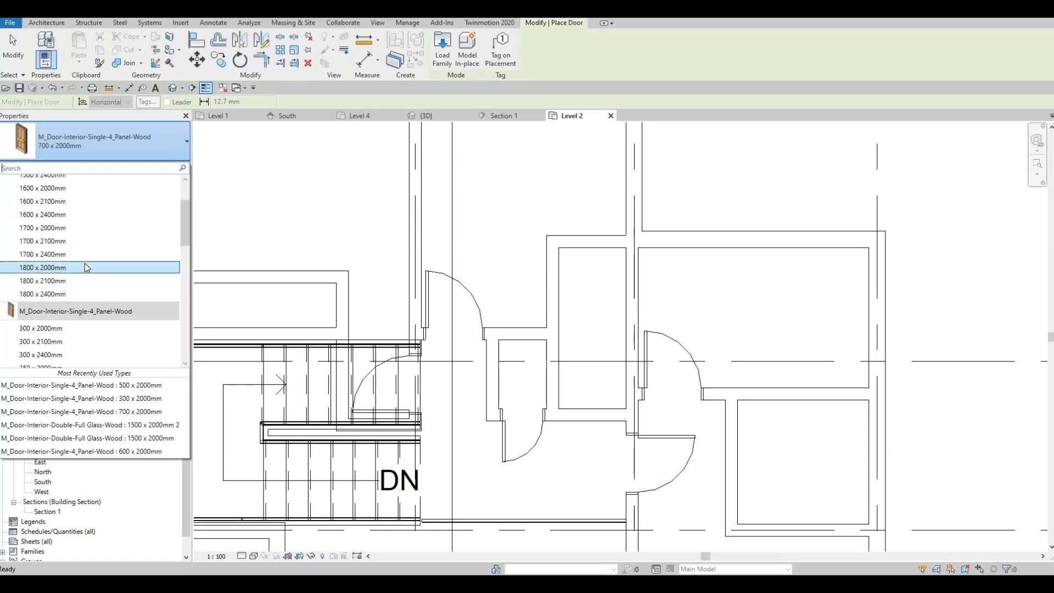
scroll(93, 201, "down", 4)
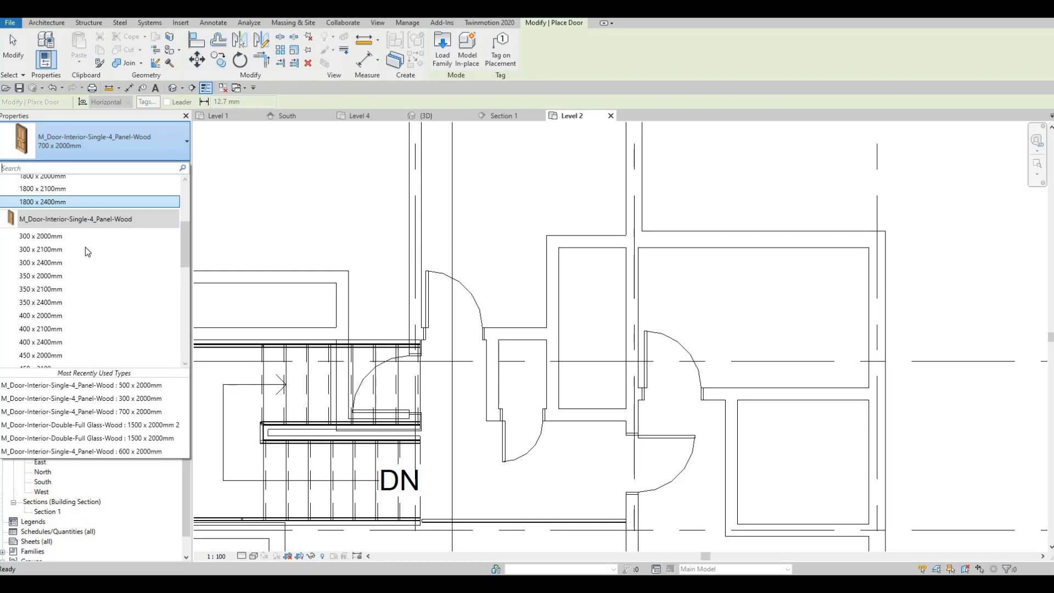
scroll(84, 248, "down", 7)
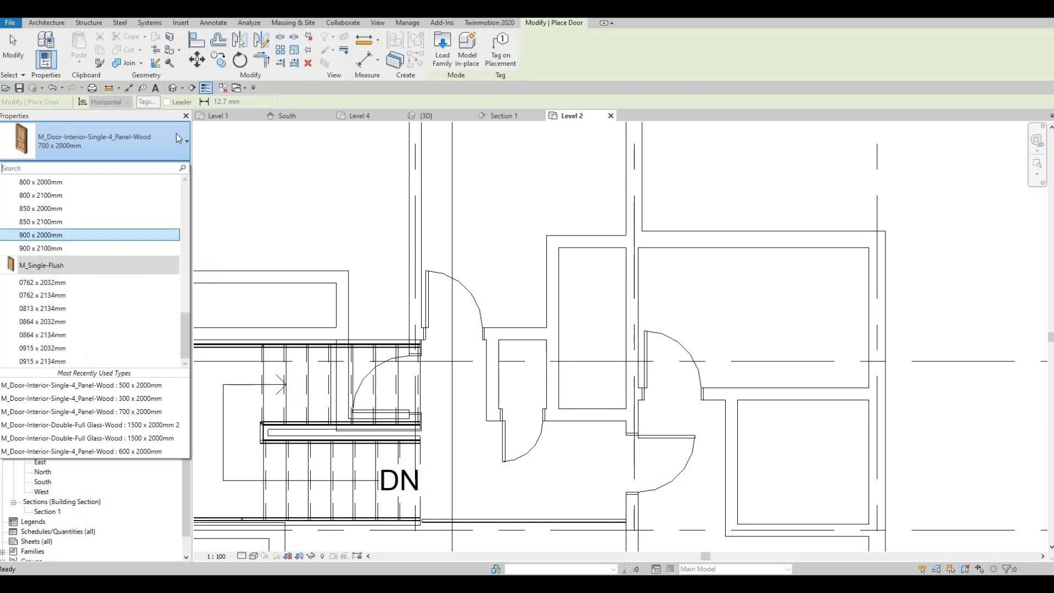
key("Escape")
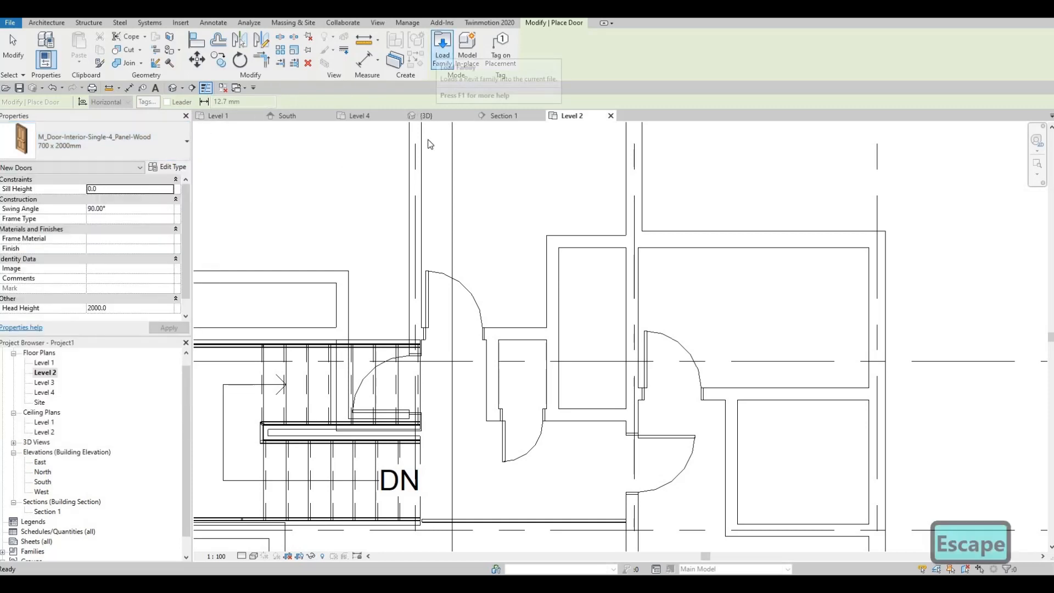
Open family loading and browse the Canada library to the Residential folder under Doors.
left_click(442, 50)
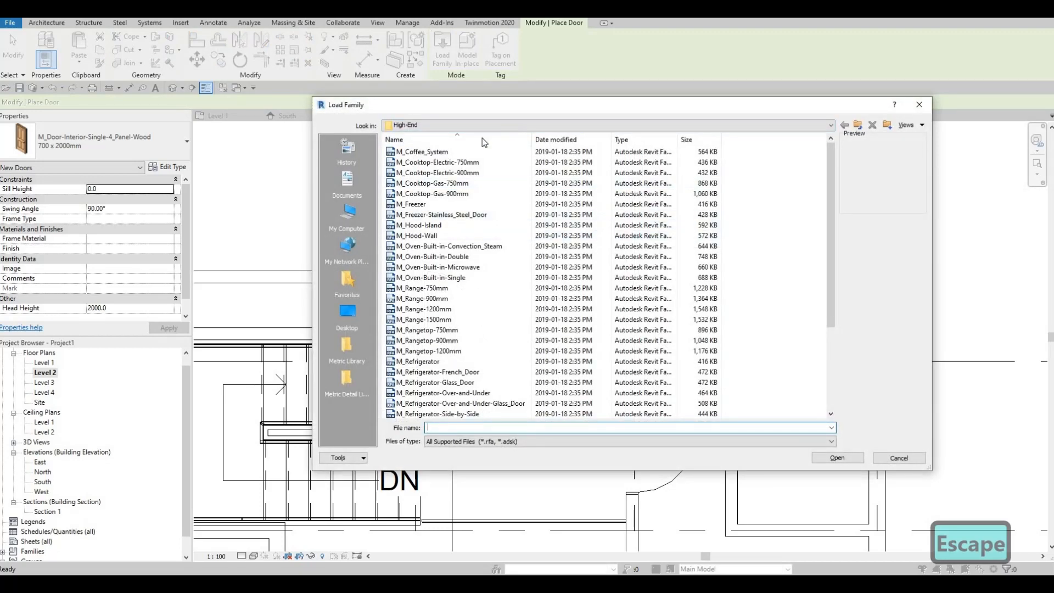
left_click(509, 125)
scroll(489, 198, "up", 5)
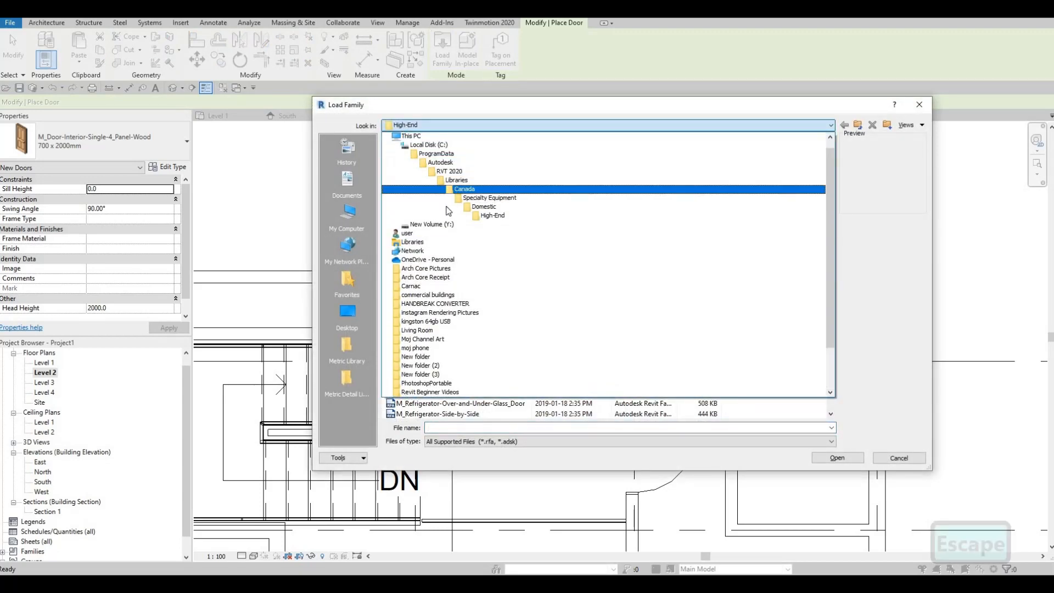
left_click(480, 197)
scroll(426, 264, "down", 2)
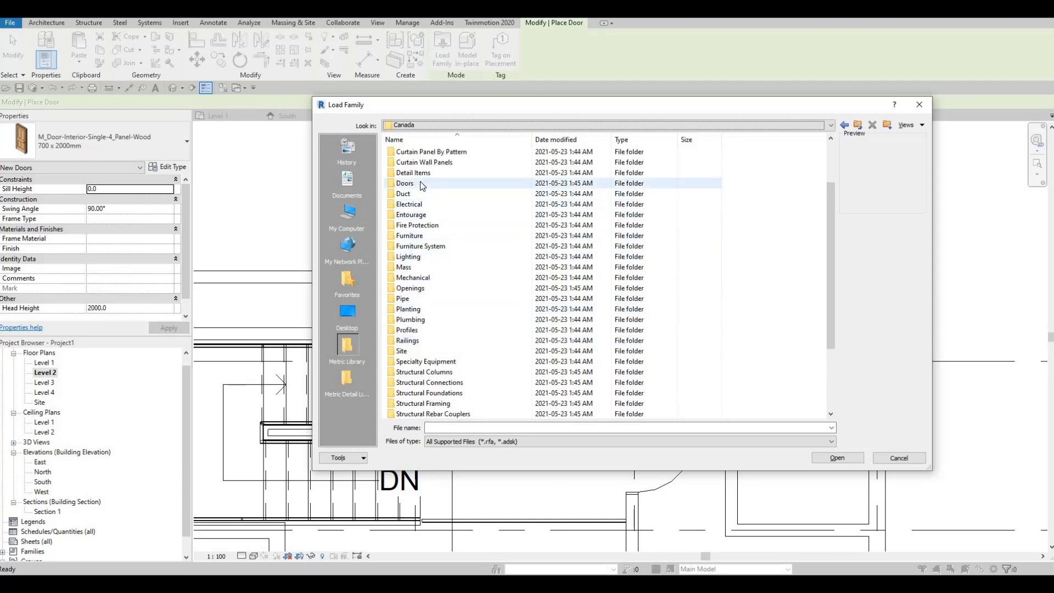
double_click(419, 187)
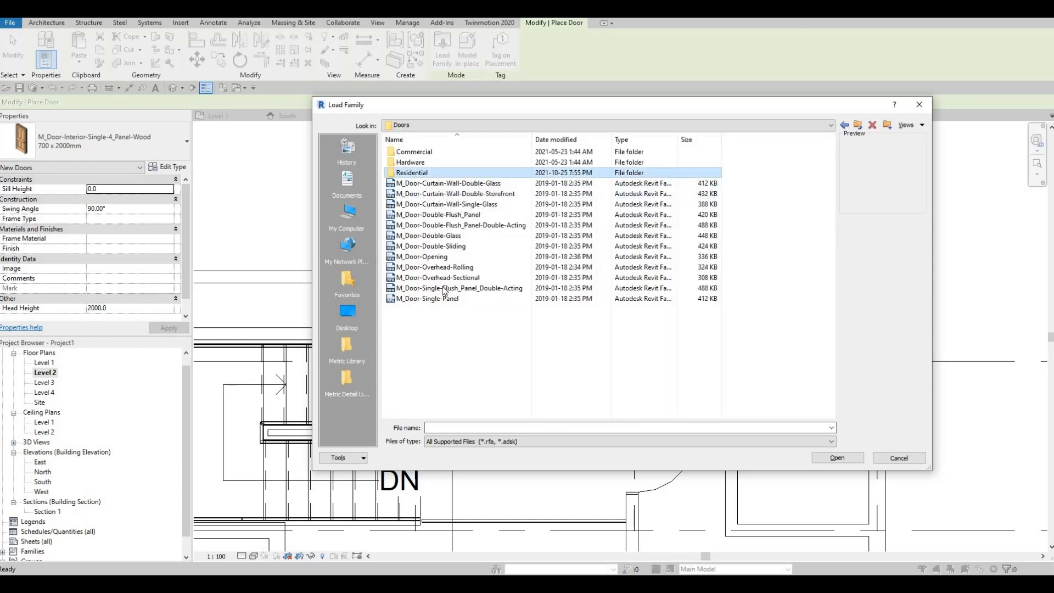
double_click(422, 172)
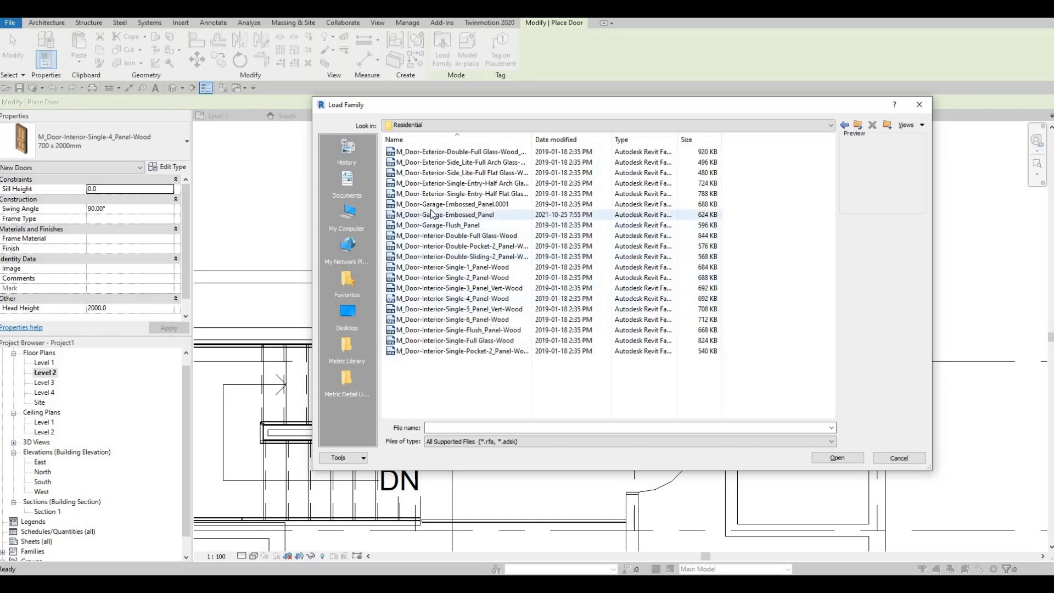
Load the M_Door-Interior-Double-Sliding-2_Panel-Wood family with all of its listed sizes.
left_click(439, 256)
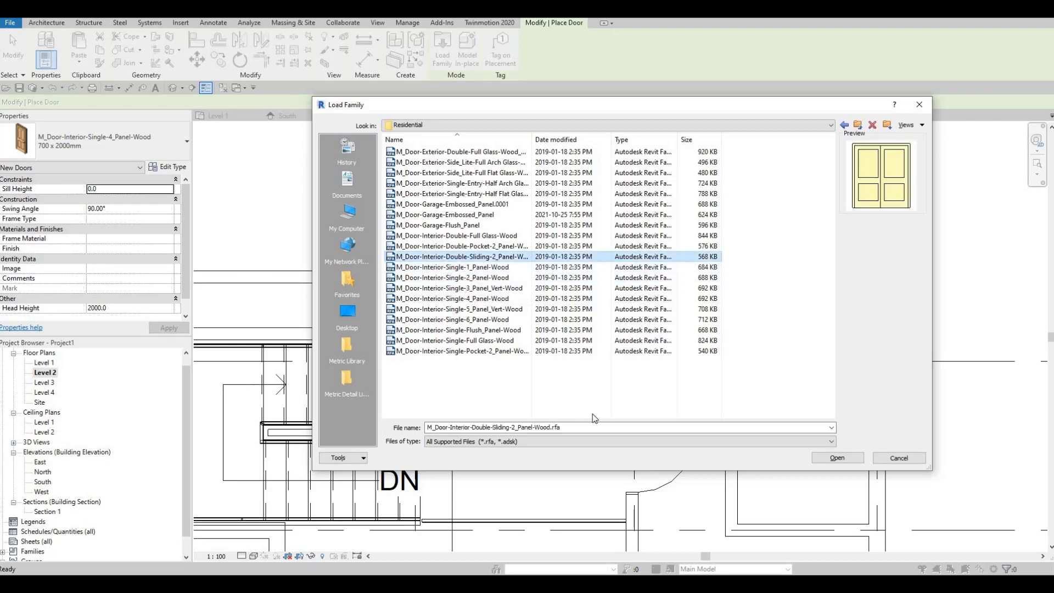
left_click(830, 460)
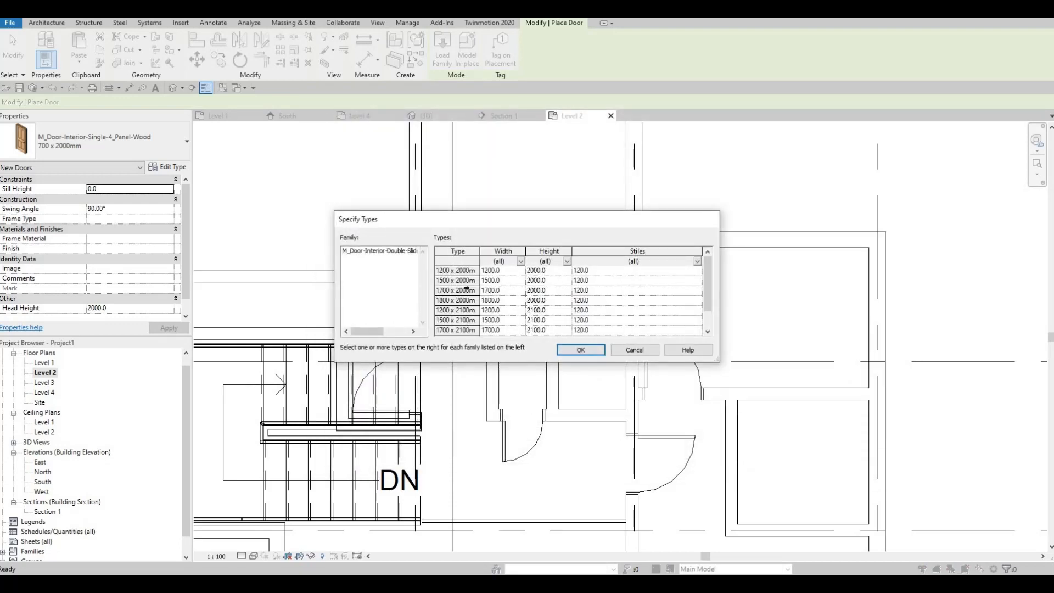
left_click_drag(461, 270, 503, 349)
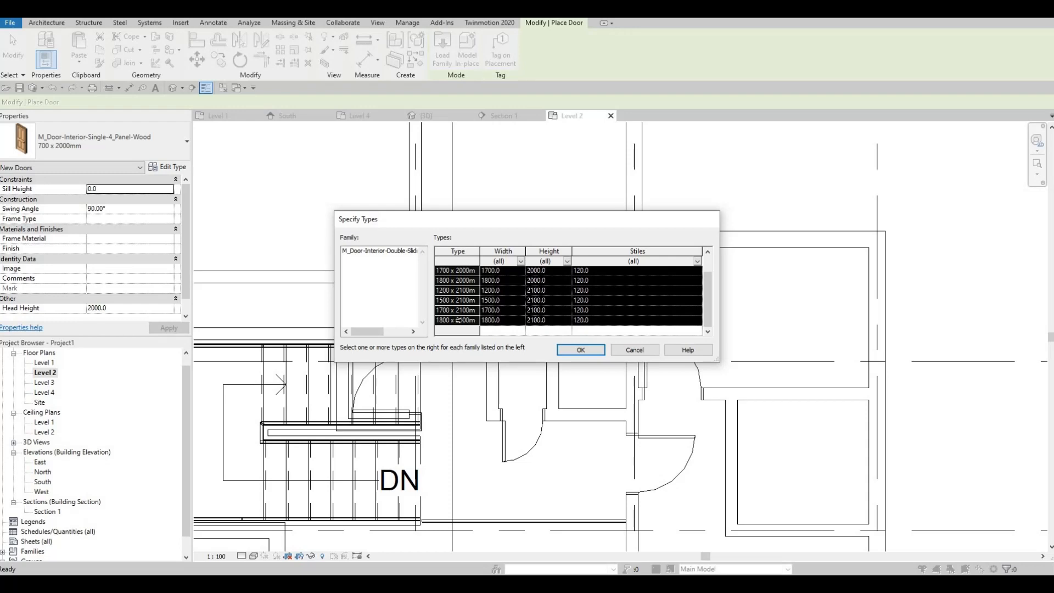
left_click(581, 349)
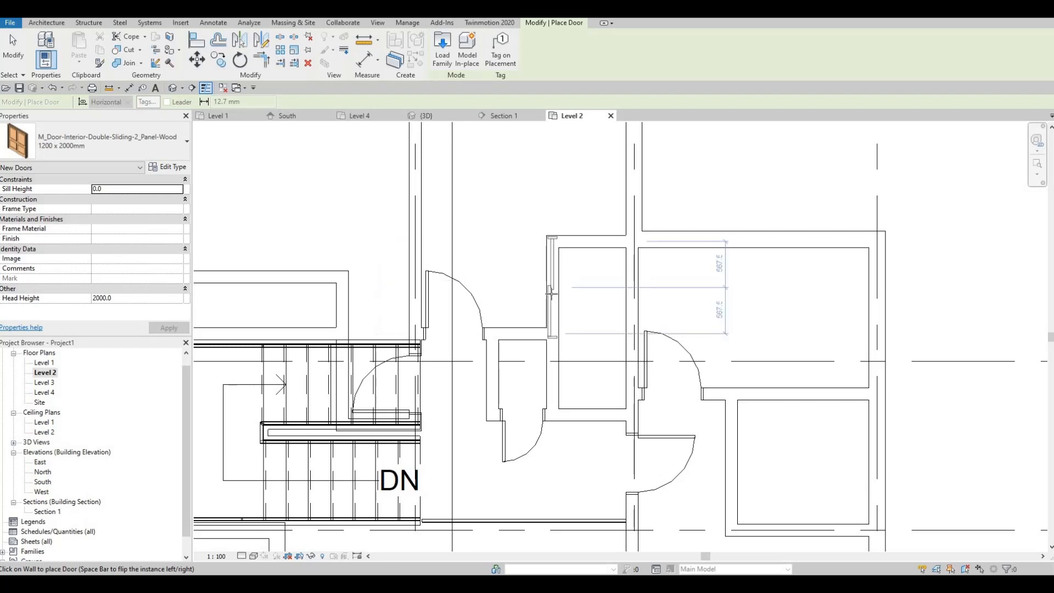
Place a 1200 x 2000mm double sliding door midway along the long front wall of the bedroom closet beside the stairs.
middle_click_drag(253, 281, 470, 266)
scroll(470, 266, "down", 2)
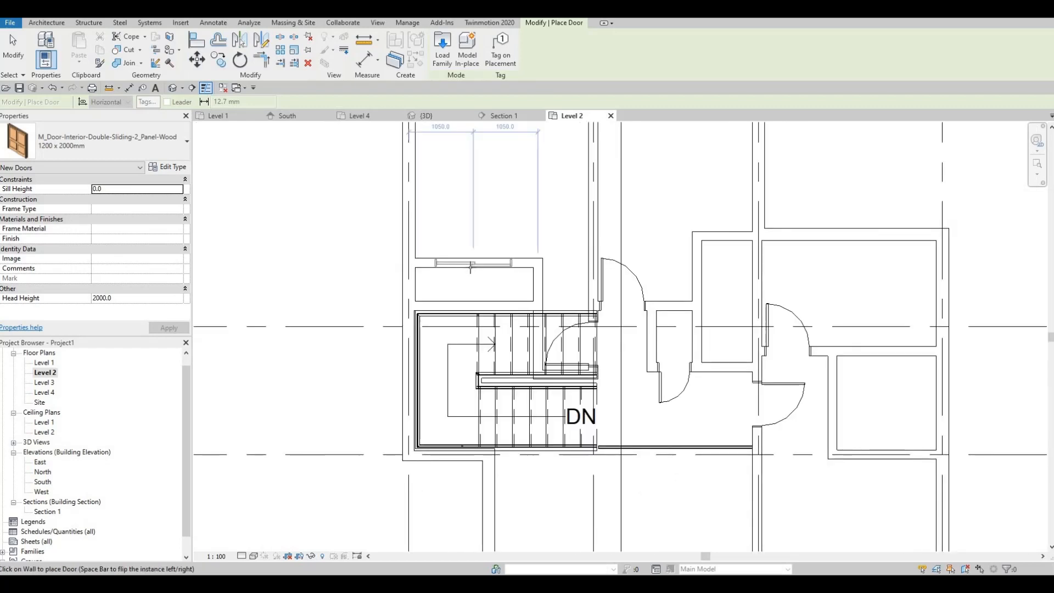
left_click(468, 267)
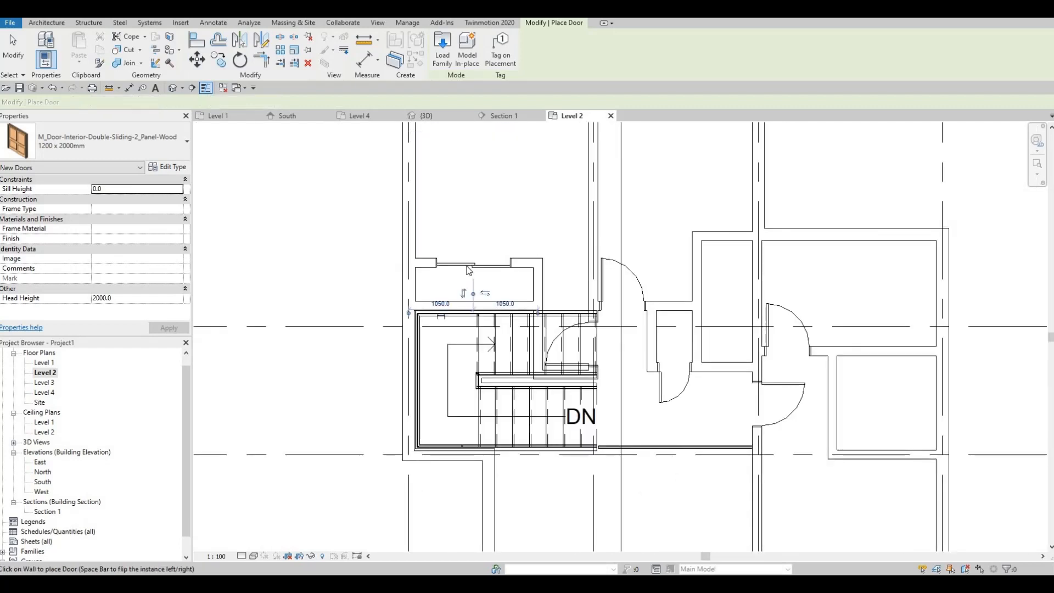
key("Escape")
key("Escape")
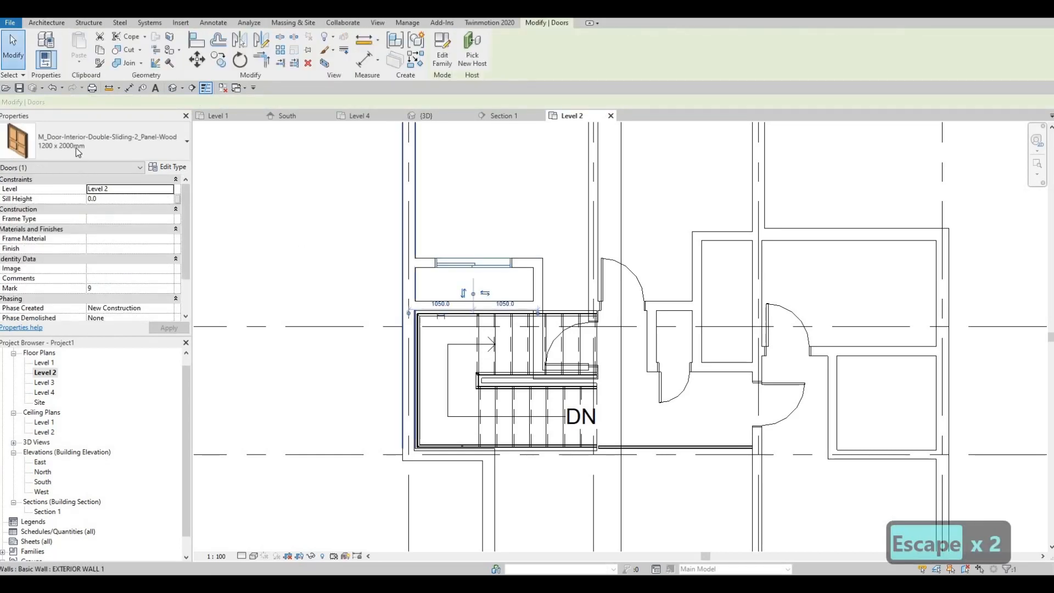
Change the sliding door of the closet beside the stairs to the 1700 x 2000mm type.
left_click(76, 147)
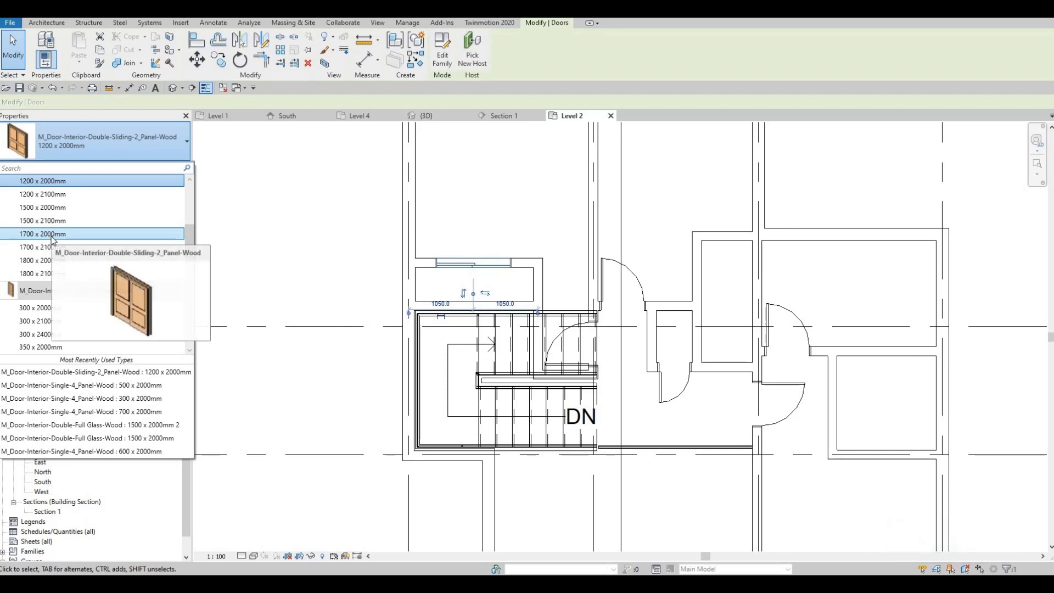
left_click(51, 235)
key("Escape")
key("Escape")
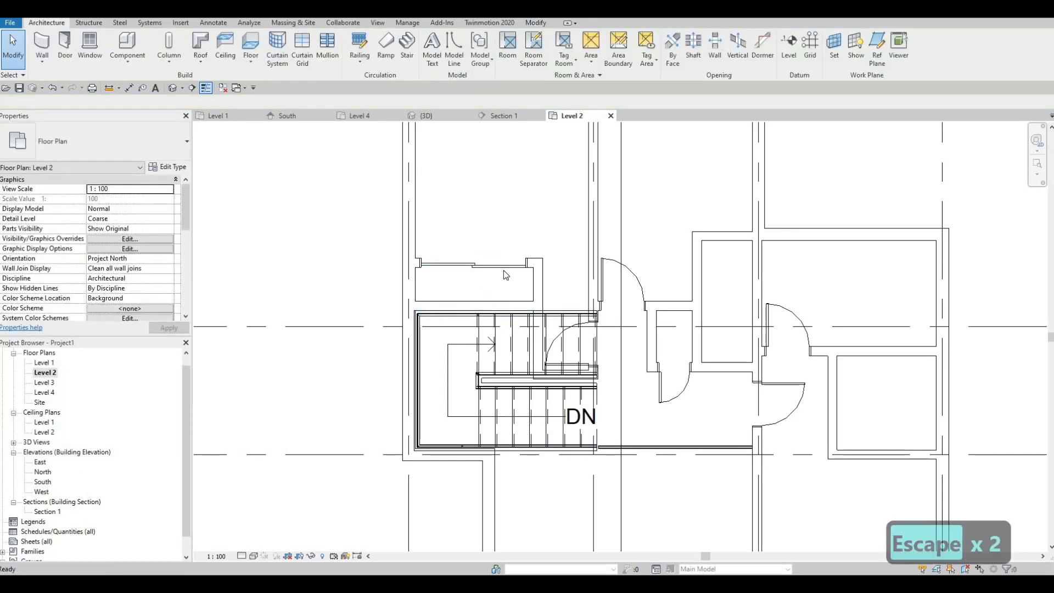
Nudge the stair-side closet's sliding door slightly along its wall, away from the exterior wall, to 1090 mm on that side.
left_click(503, 269)
key("Right")
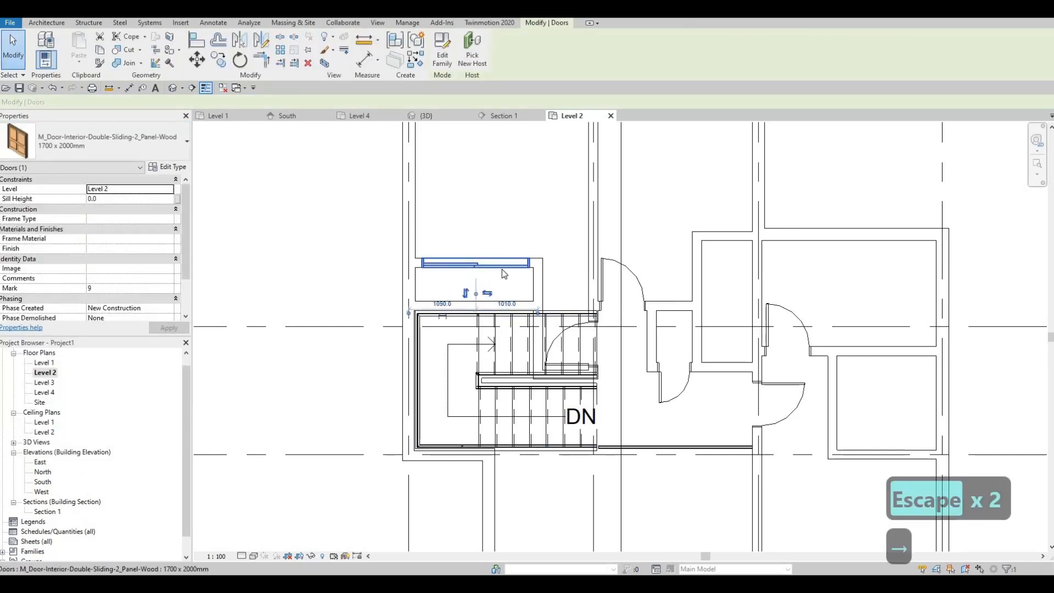
key("Escape")
key("Escape")
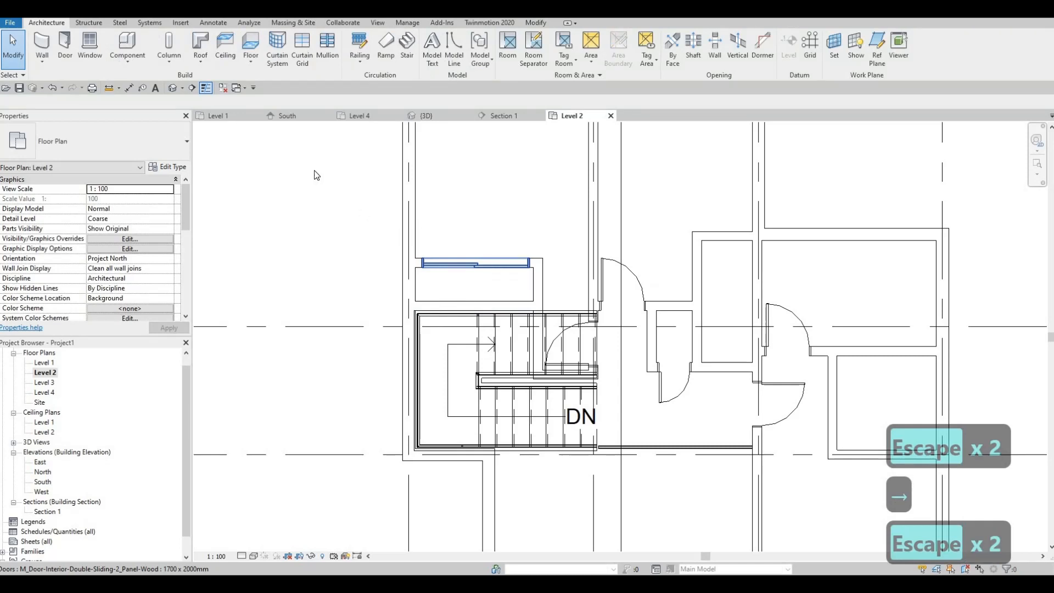
Duplicate the stair-side closet door's type under the name 1700 x 2000mm 2.
left_click(471, 270)
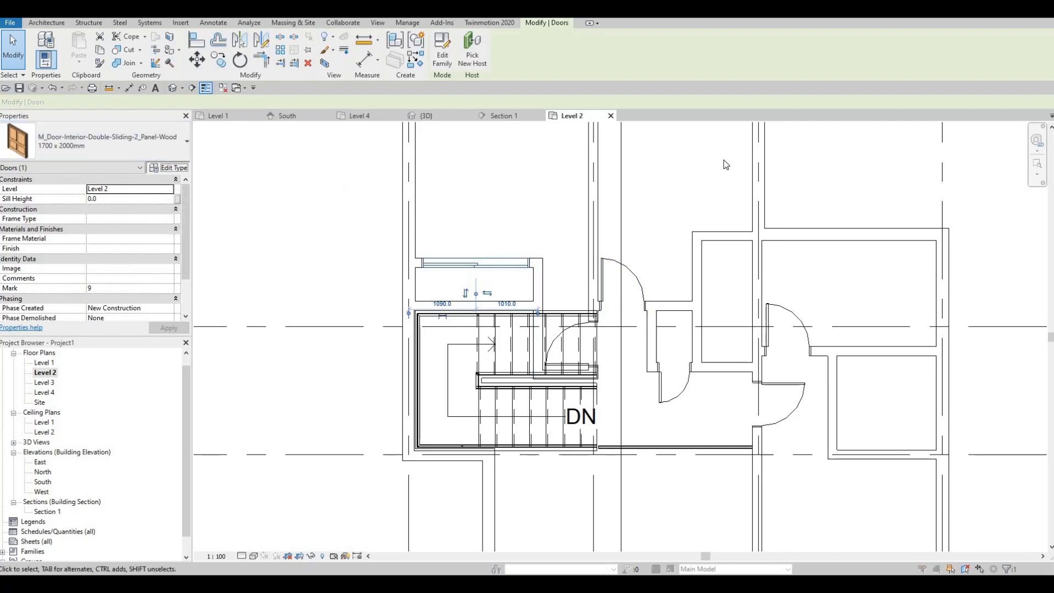
left_click(777, 106)
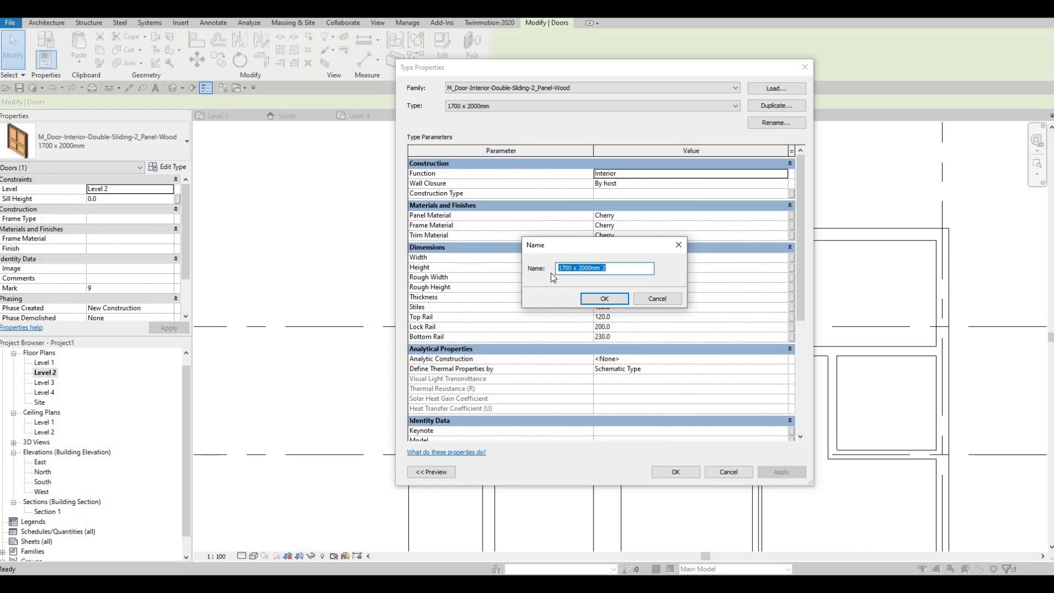
key("Left")
key("Right")
key("Right")
key("Right")
key("Right")
key("Right")
key("Return")
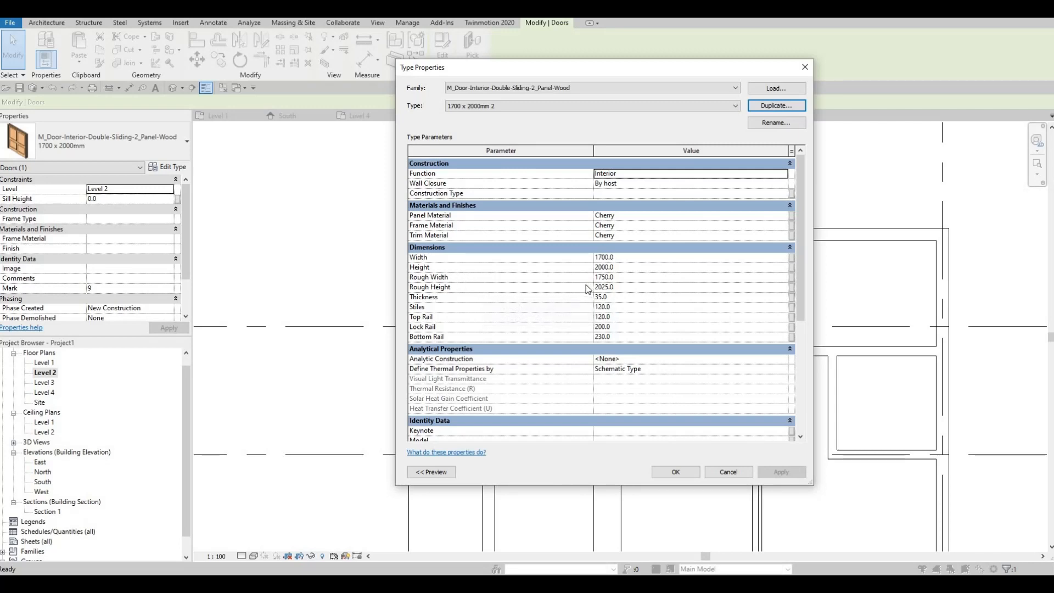
Set the width of the 1700 x 2000mm 2 sliding door type to 800 mm and apply it.
left_click(620, 258)
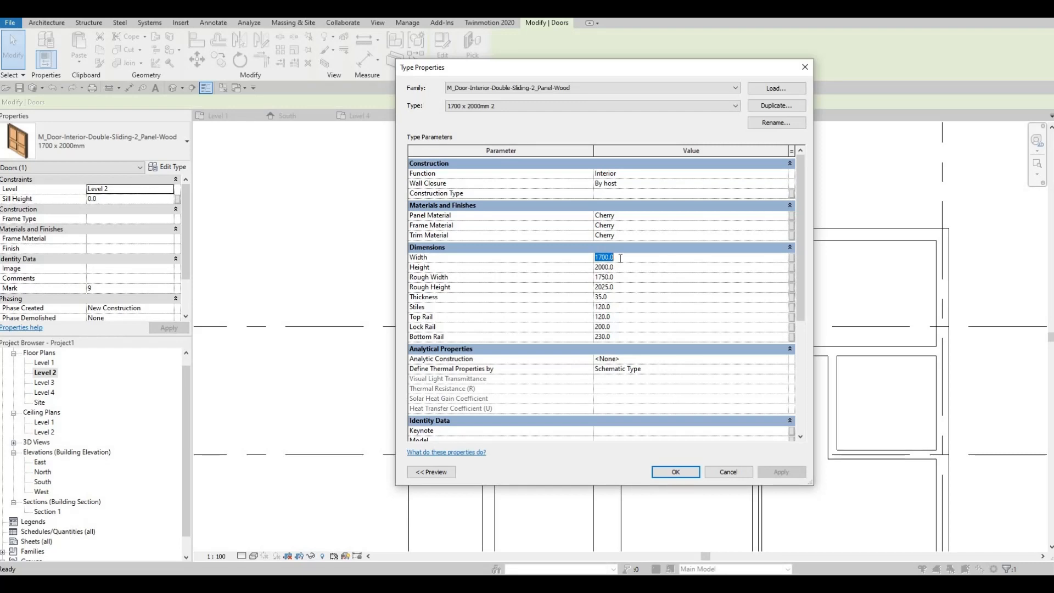
type("100")
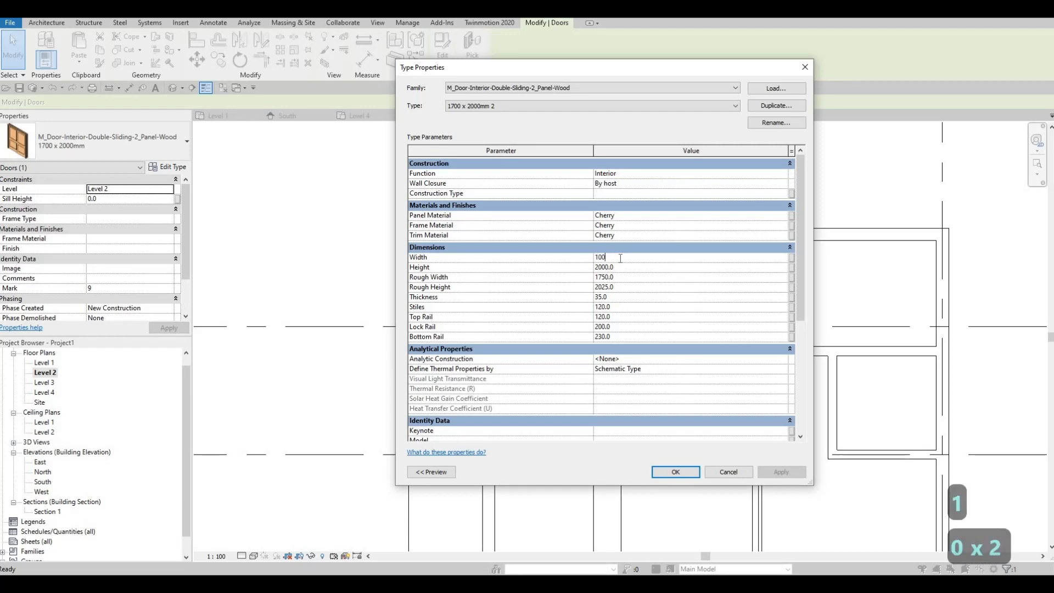
type("0")
key("BackSpace")
key("BackSpace")
key("BackSpace")
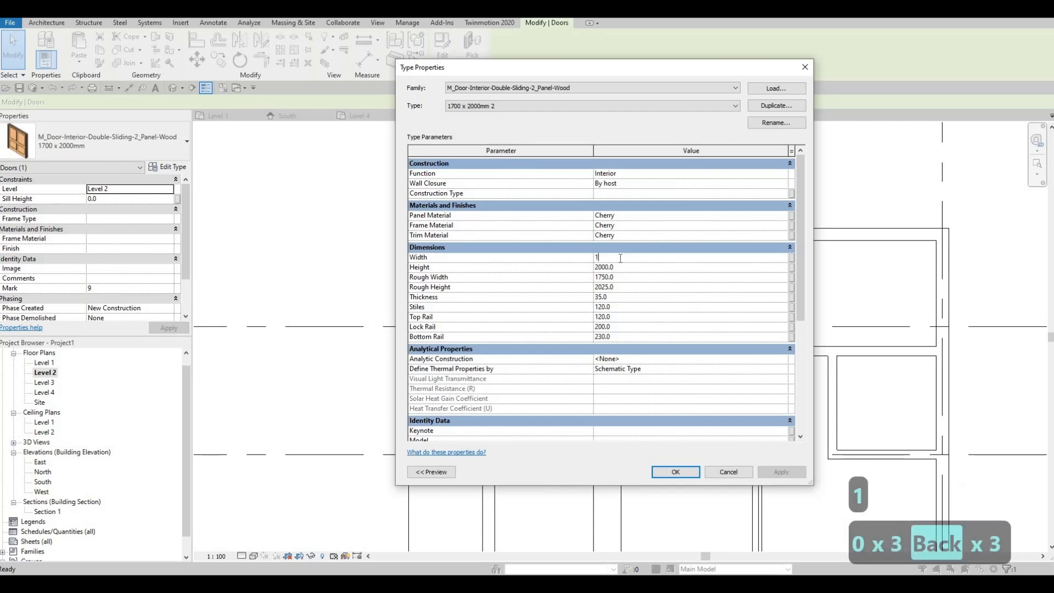
type("800")
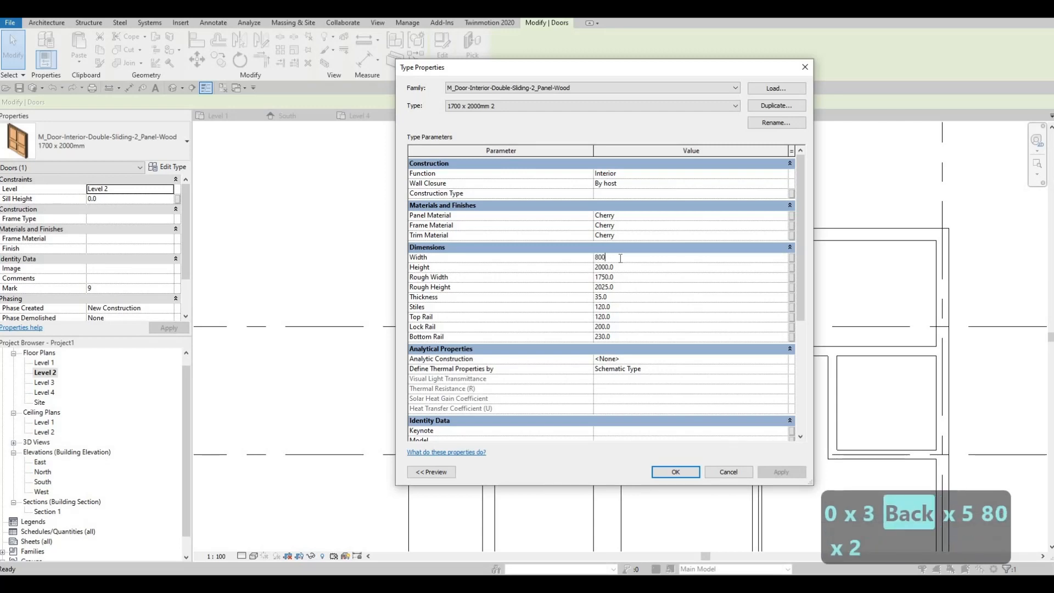
left_click(674, 472)
key("Escape")
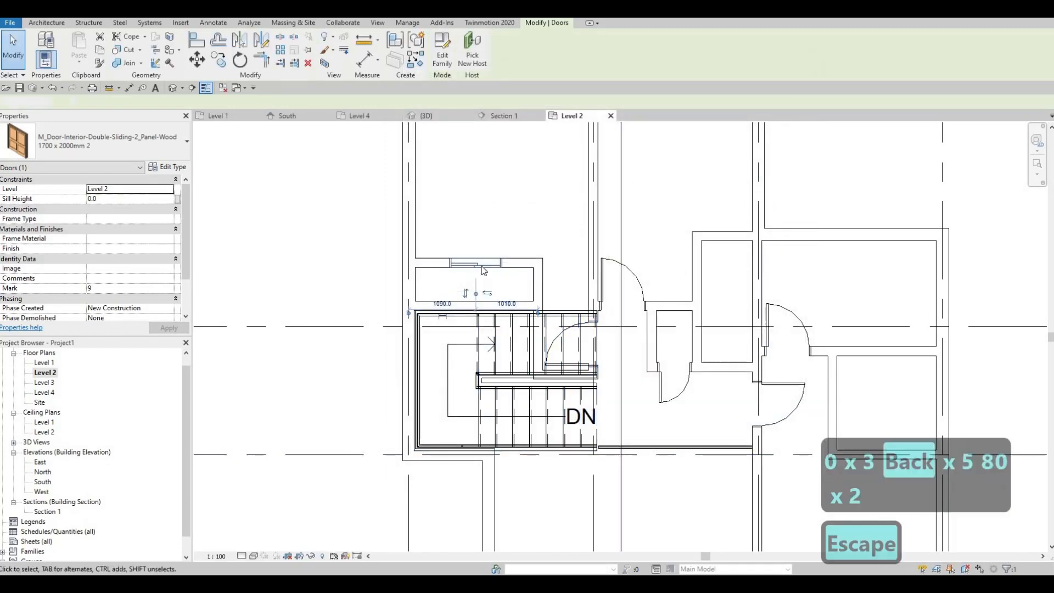
Create a similar 1700 x 2000mm 2 sliding door in the middle bedroom closet's side wall, centred about 567.5 mm from each end.
key("Escape")
left_click(482, 265)
key("c")
key("s")
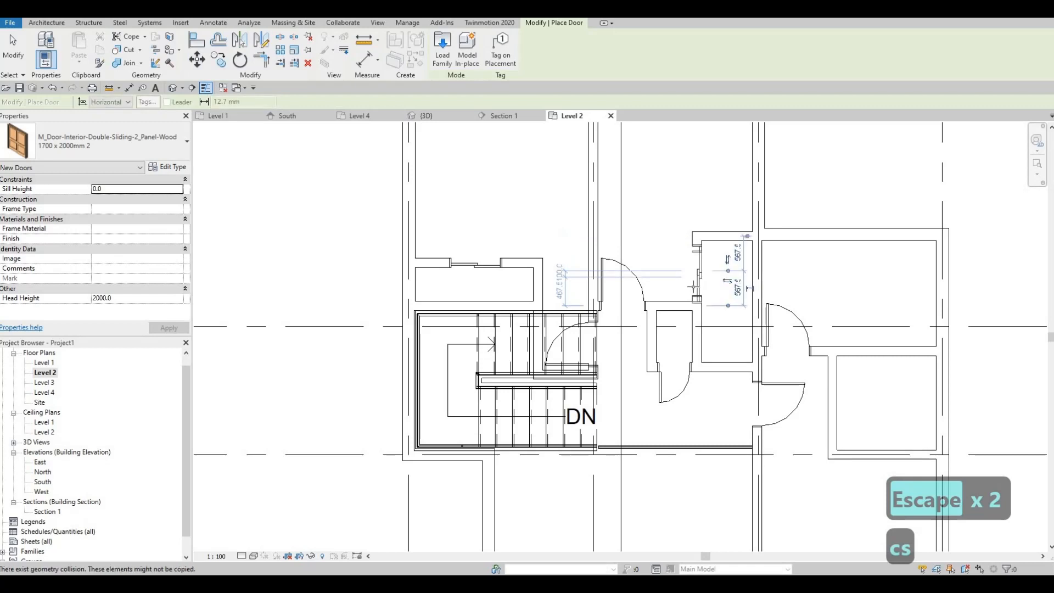
scroll(701, 286, "up", 2)
left_click(691, 277)
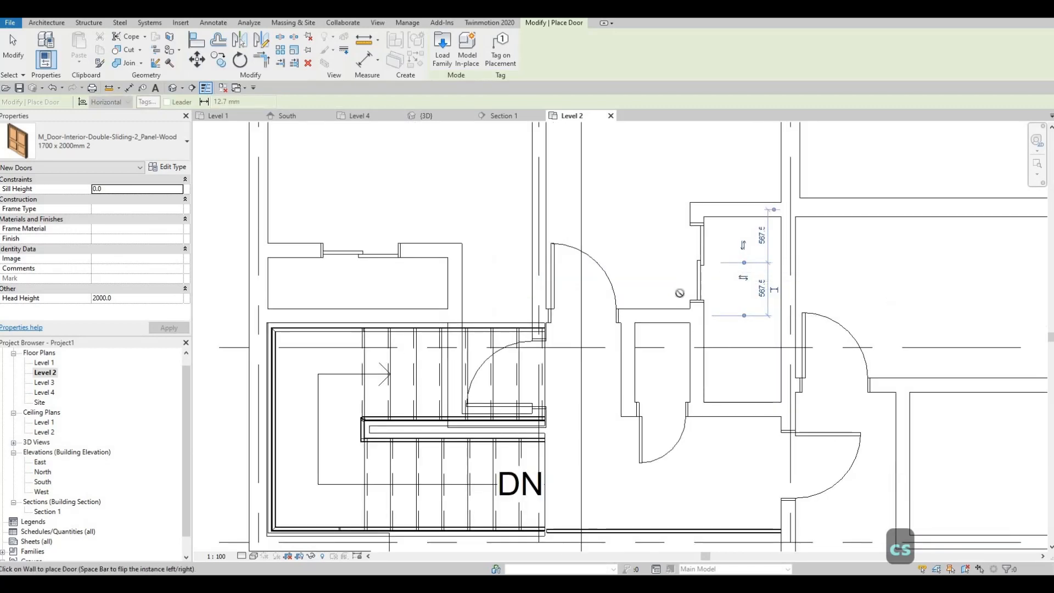
Switch the sliding door of the closet beside the stairs back to the 1700 x 2000mm type.
left_click(370, 258)
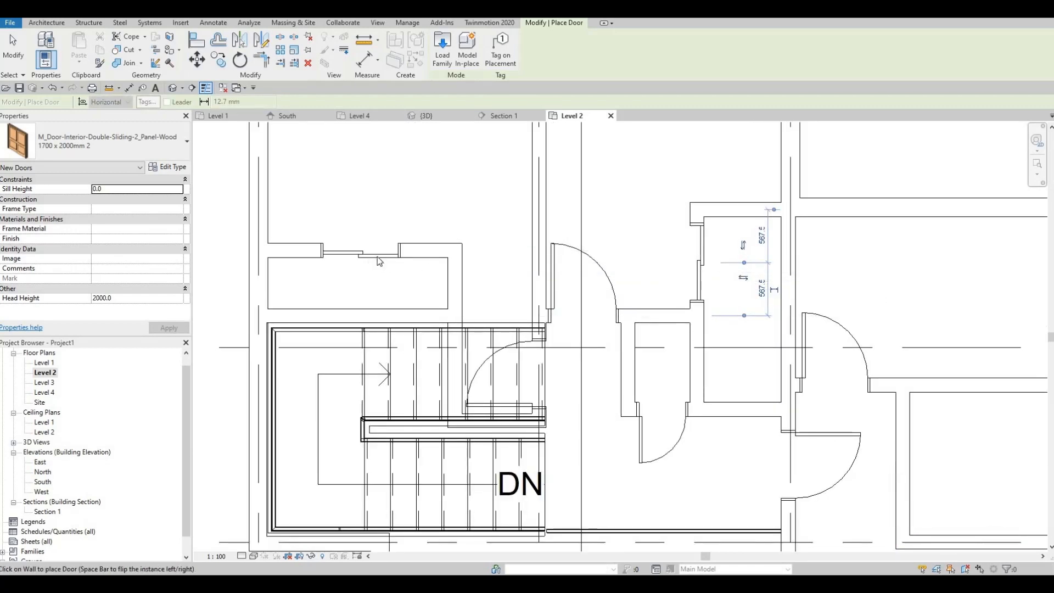
key("Escape")
key("Escape")
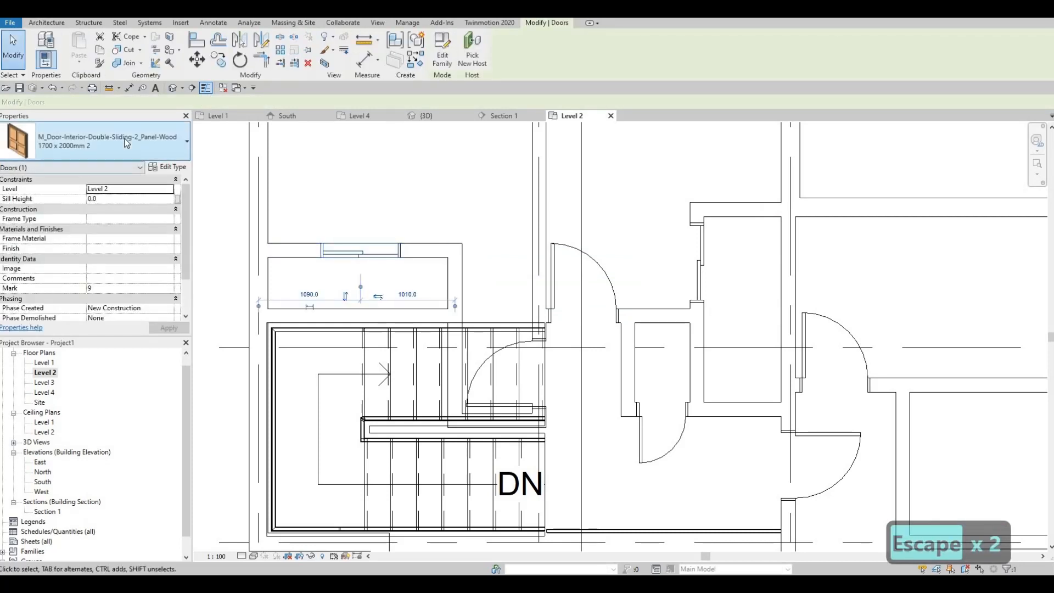
left_click(127, 143)
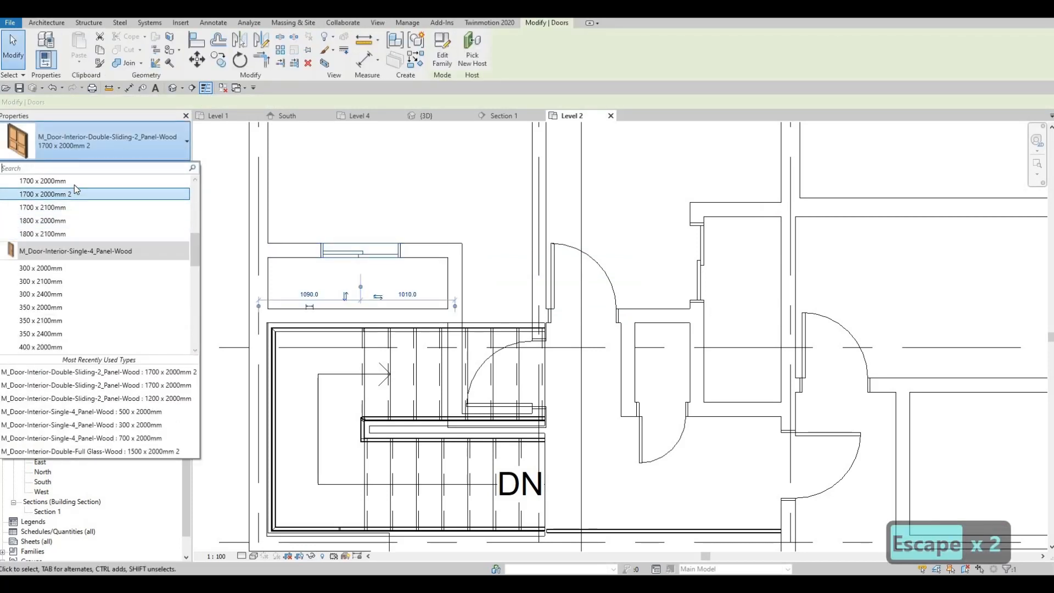
left_click(74, 184)
key("Escape")
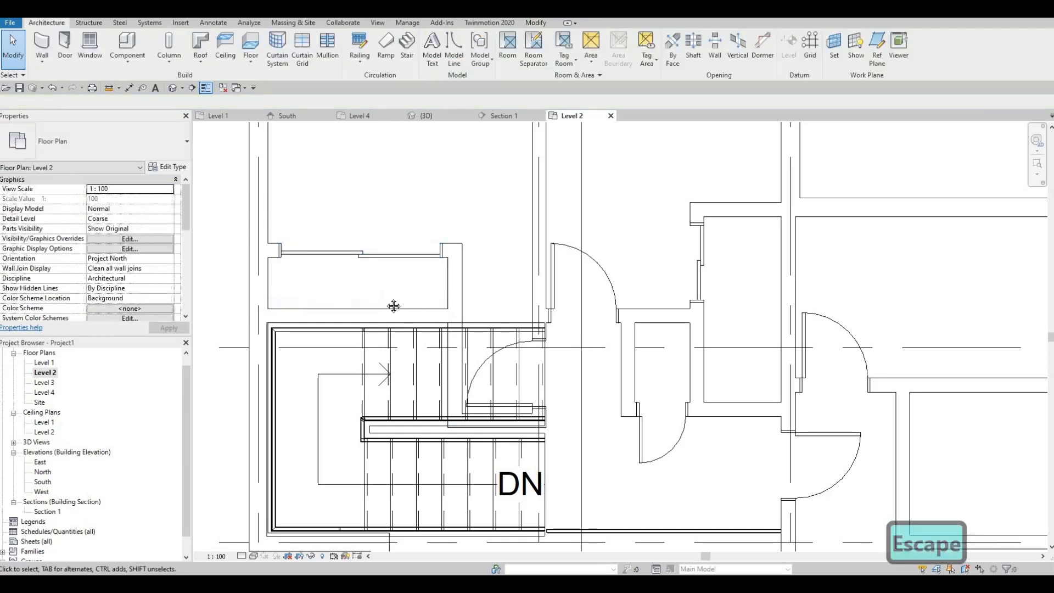
Load the M_Door-Interior-Double-Pocket-2_Panel-Wood family from the Residential doors folder with all its types.
scroll(428, 321, "down", 3)
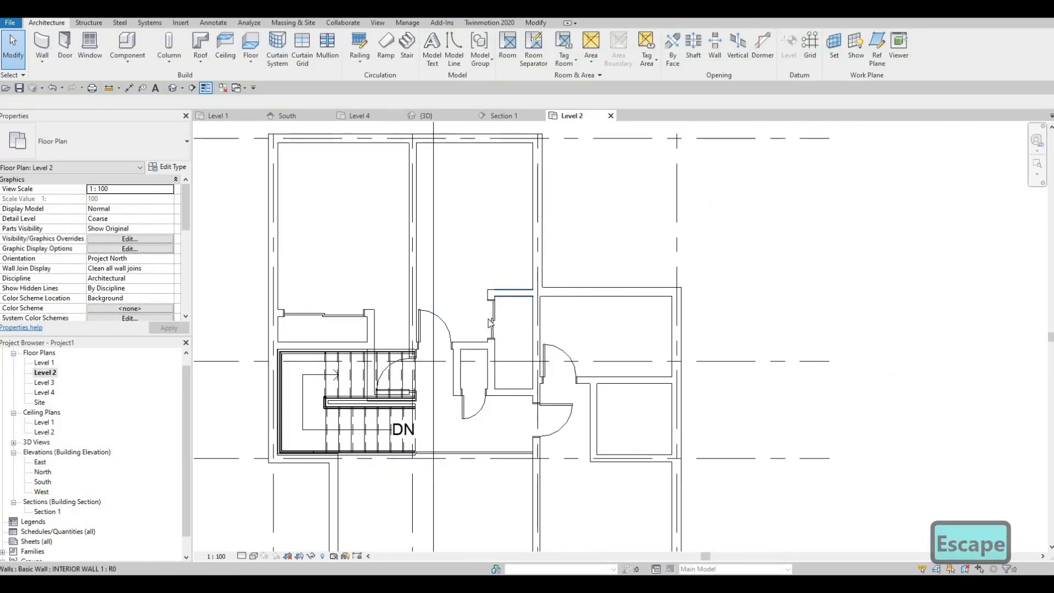
scroll(489, 319, "up", 3)
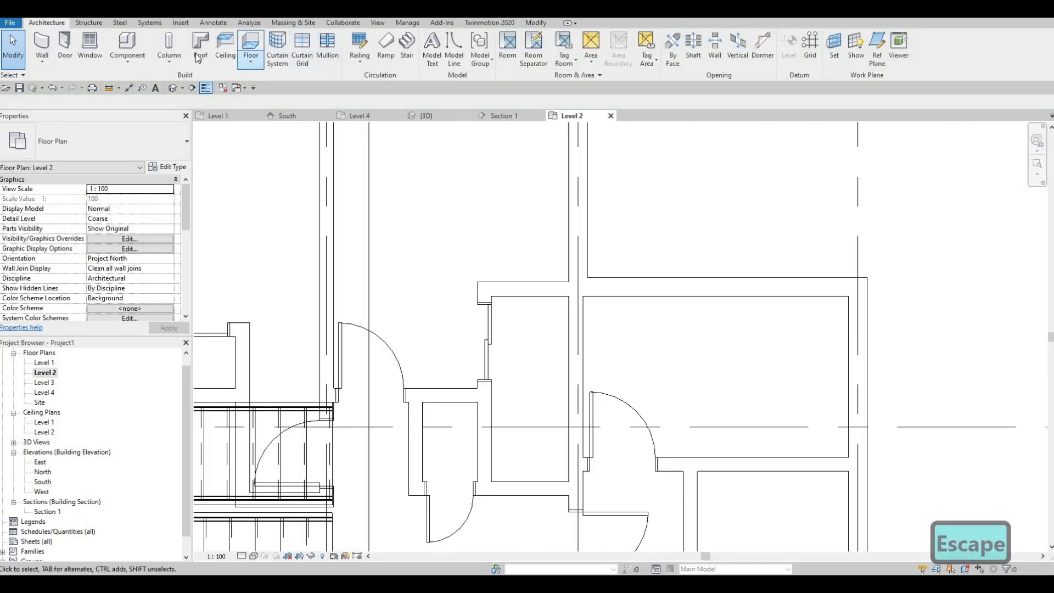
left_click(180, 22)
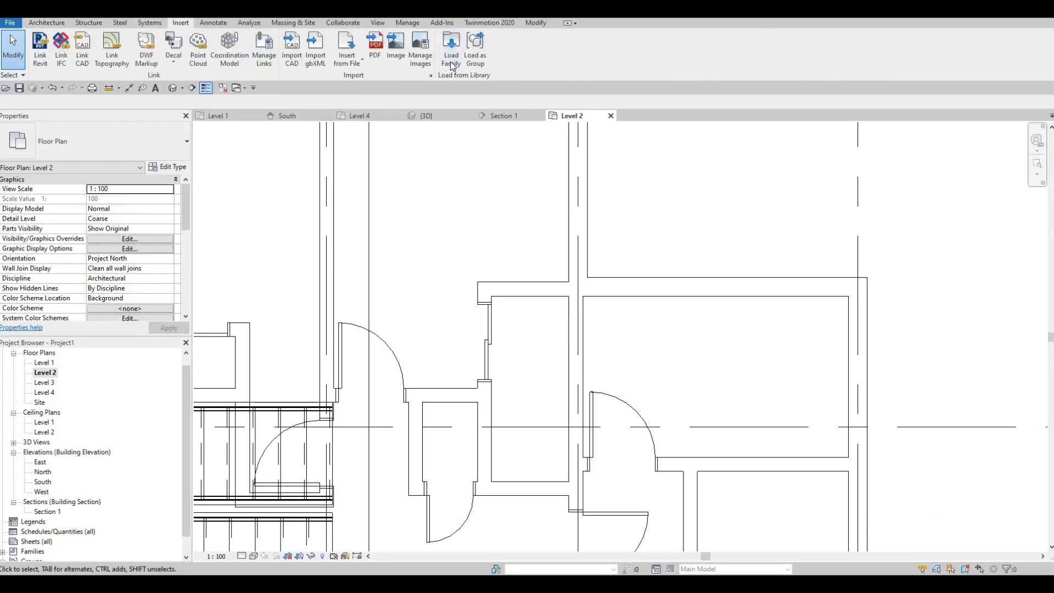
left_click(452, 60)
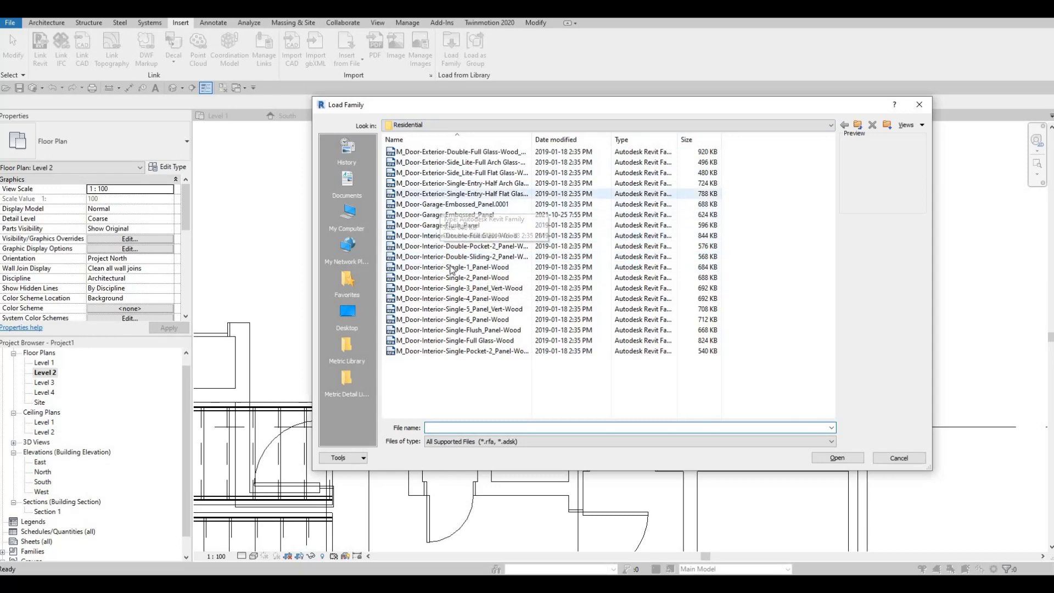
left_click(455, 248)
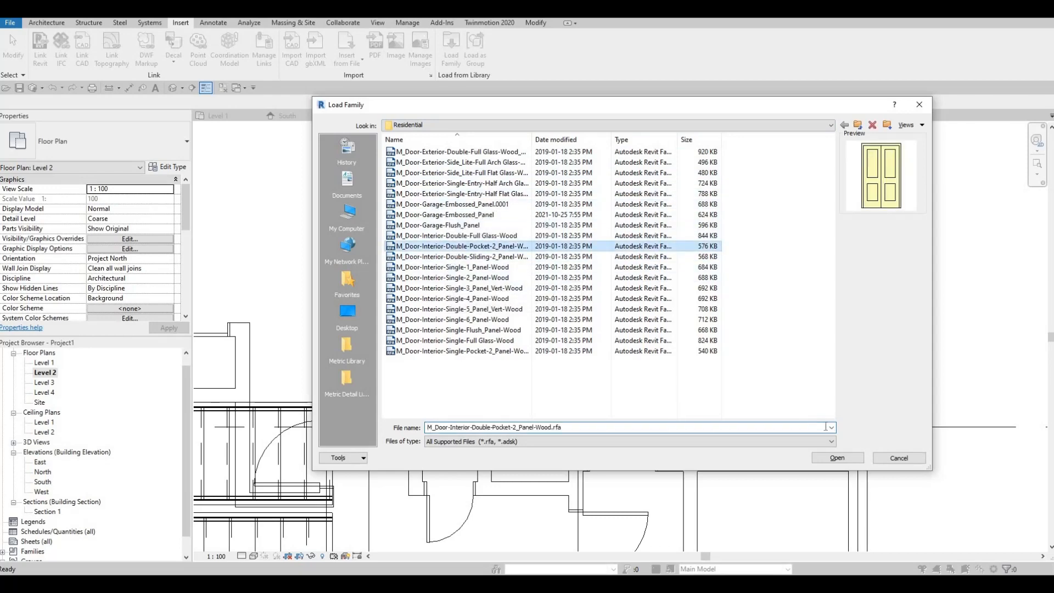
left_click(837, 458)
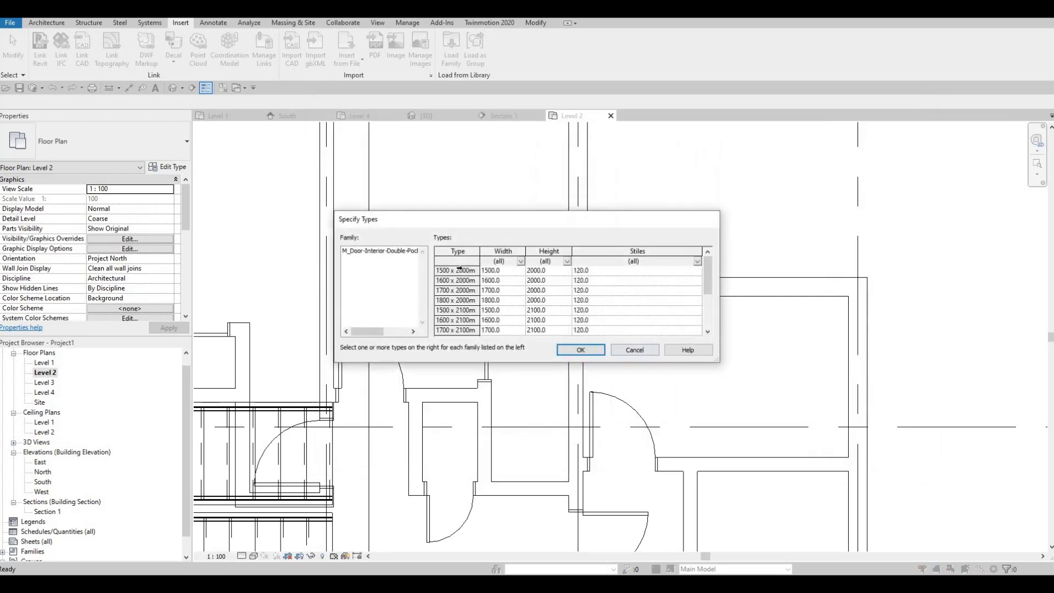
scroll(469, 319, "down", 2)
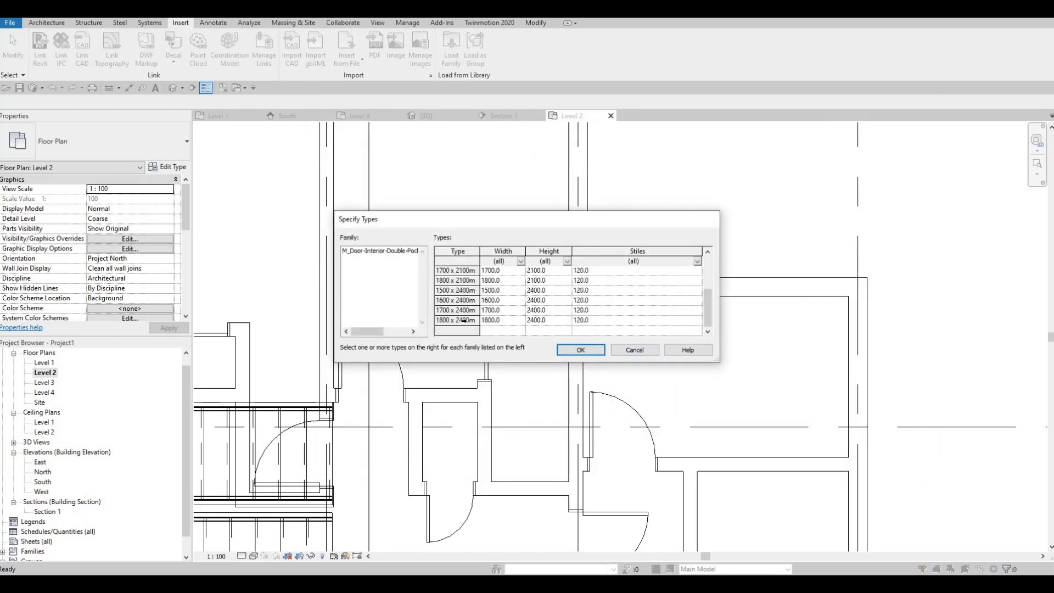
key("ctrl+a")
left_click(581, 352)
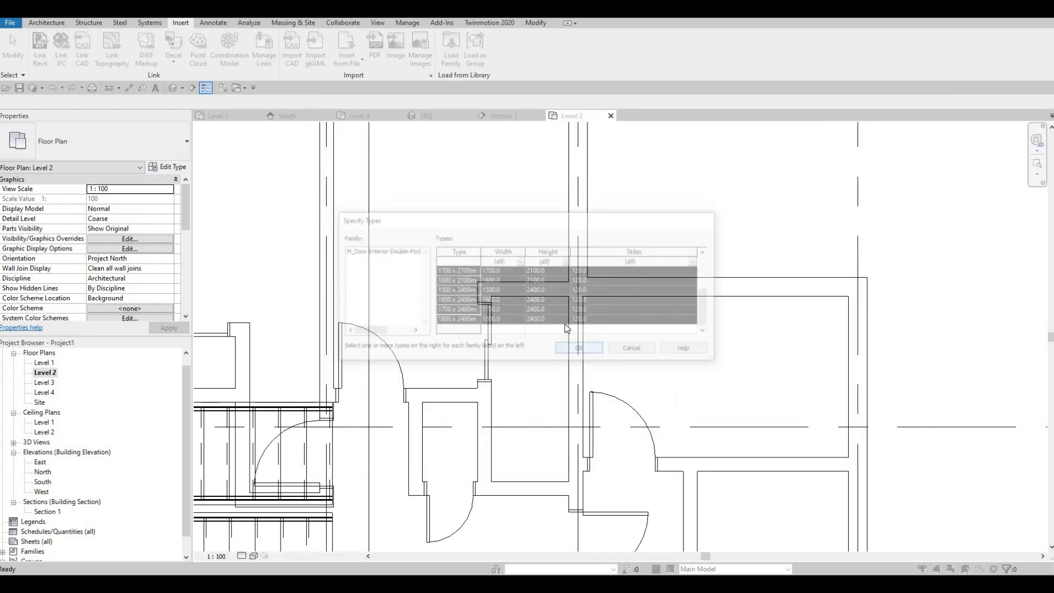
left_click(555, 313)
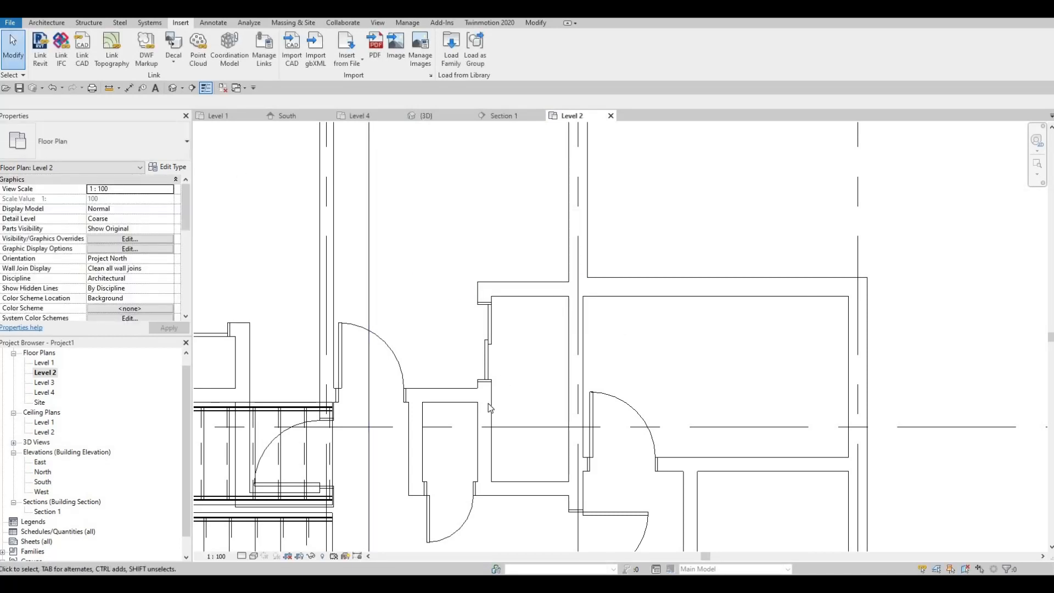
Place a 1500 x 2000mm double pocket door in the right-hand room's upper wall, about 1160 mm from the left grid line.
left_click(45, 25)
left_click(69, 48)
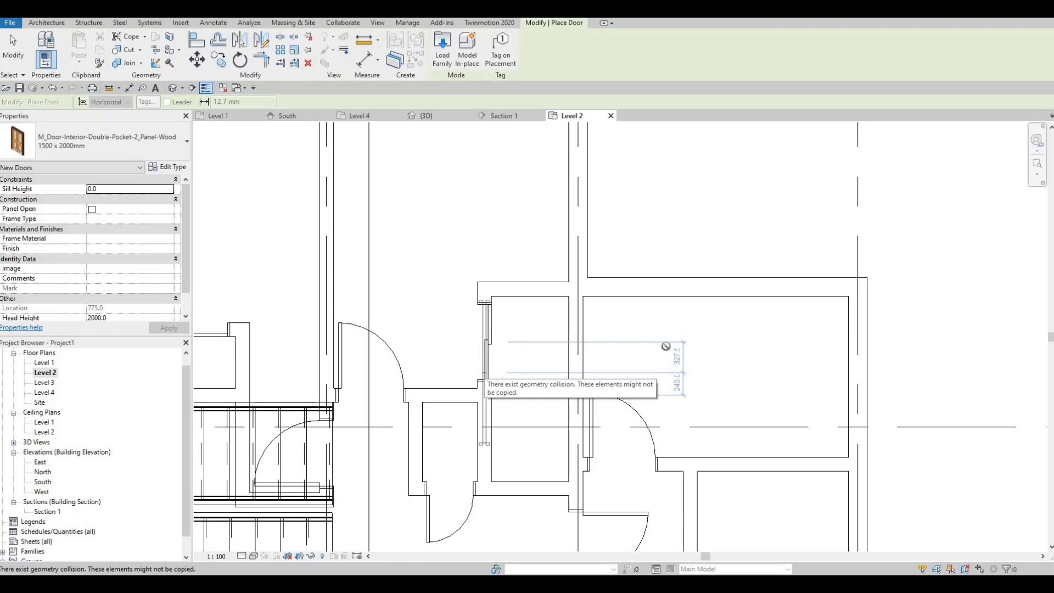
left_click(686, 289)
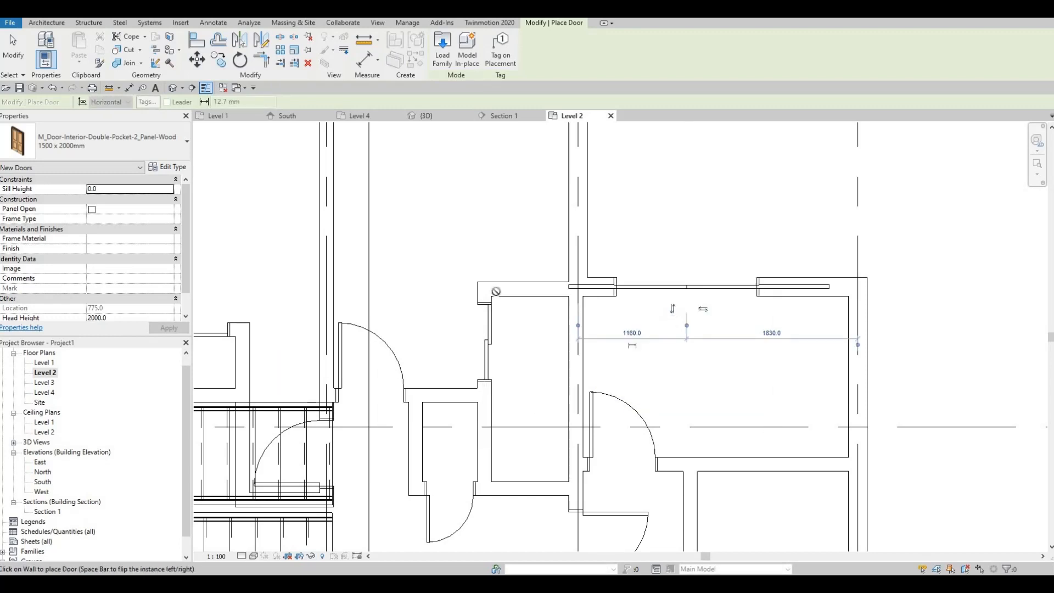
left_click(95, 126)
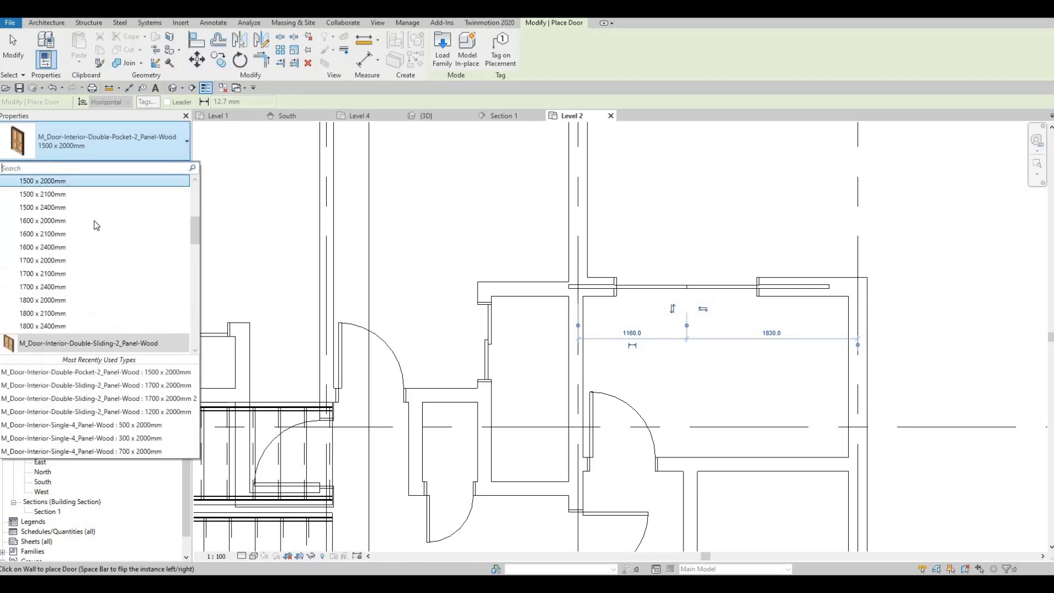
scroll(87, 263, "up", 2)
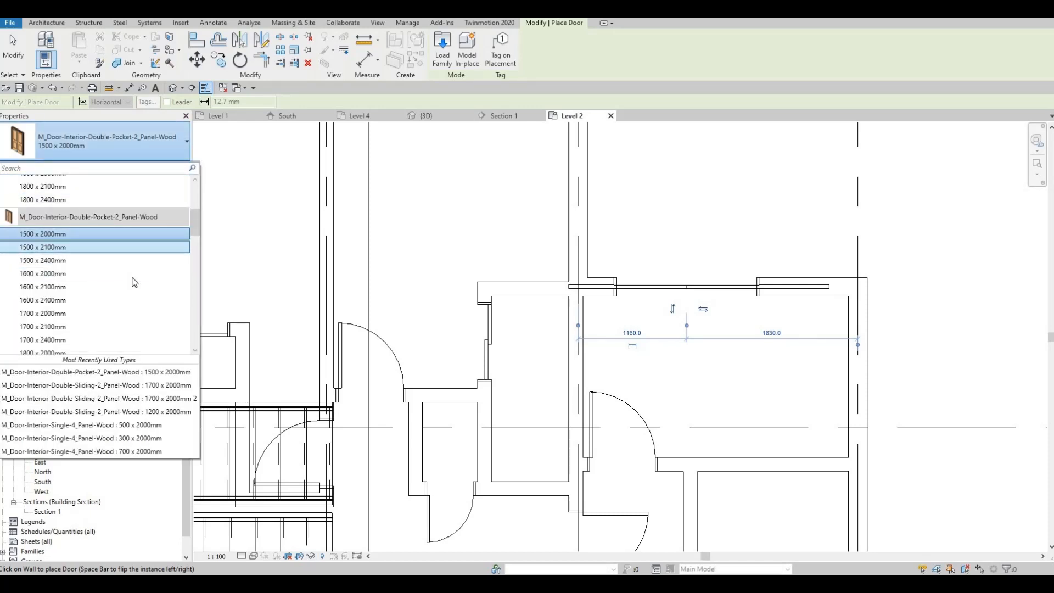
mouse_move(120, 277)
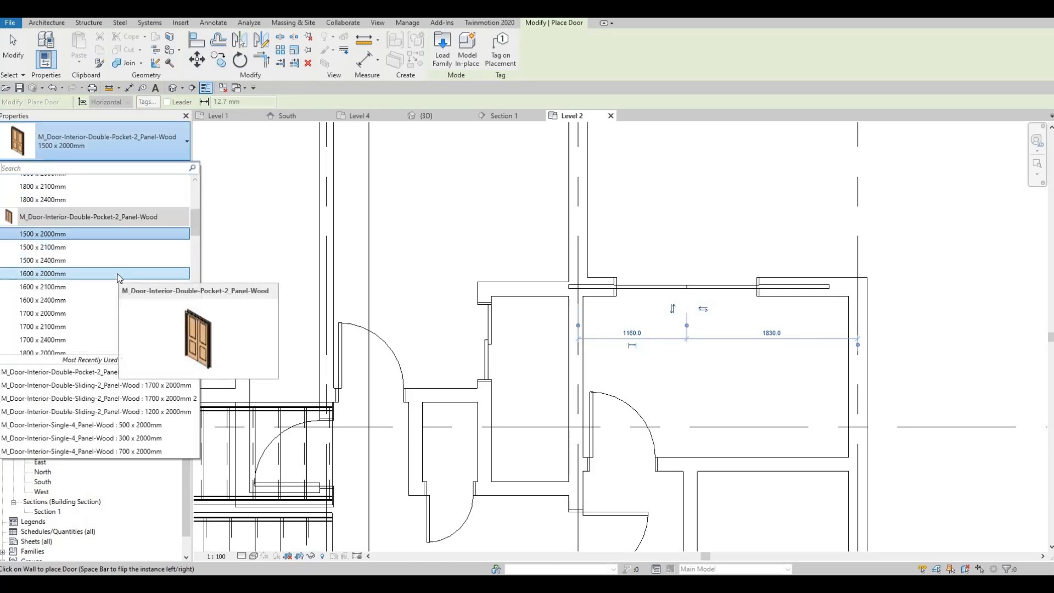
key("Escape")
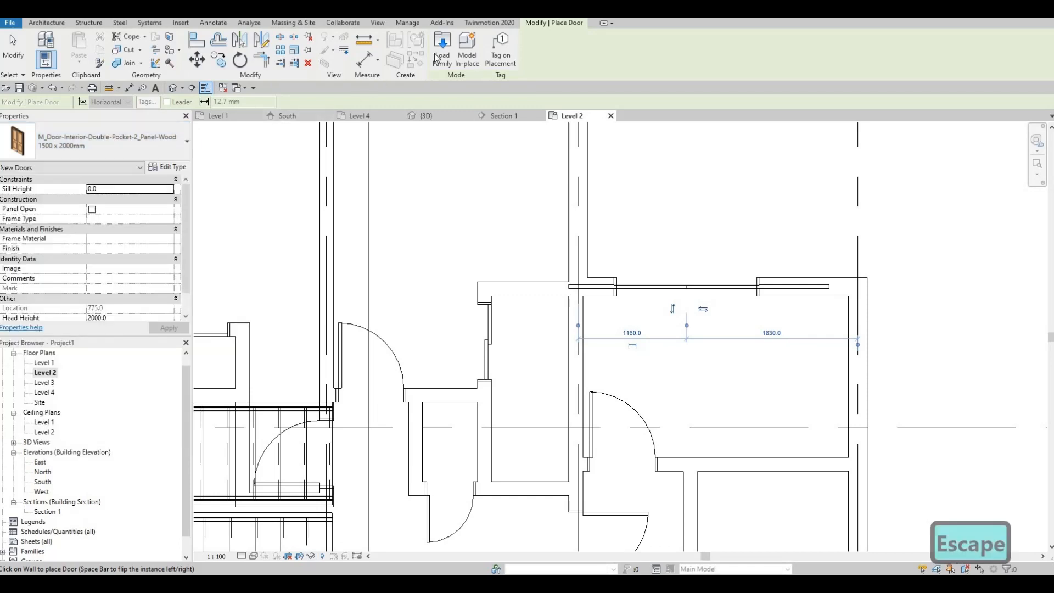
Examine the previews of the door families in the Residential library folder for a suitable closet door.
left_click(442, 65)
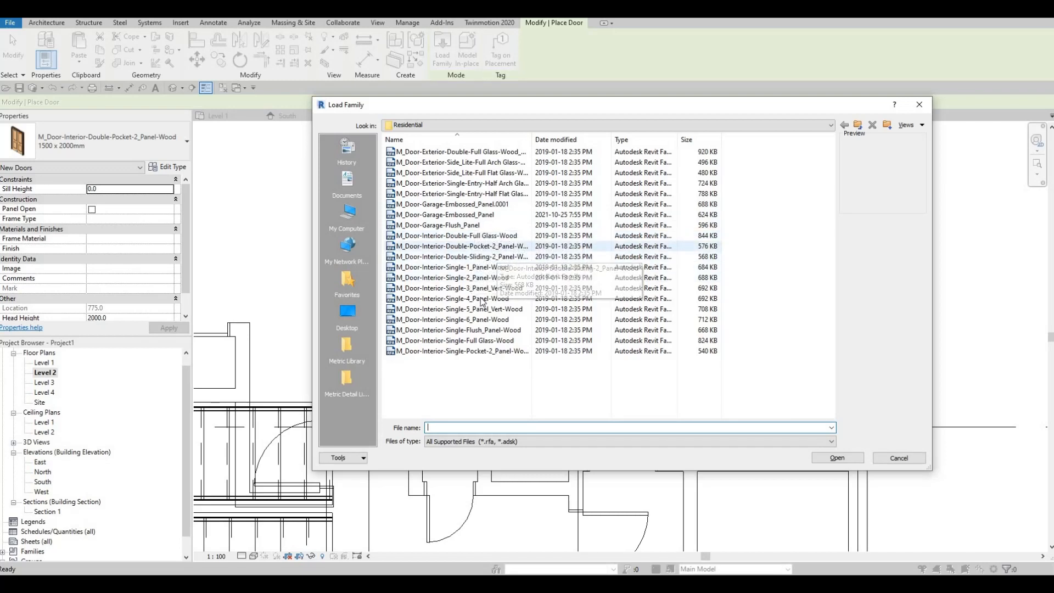
left_click(477, 351)
left_click(474, 340)
left_click(470, 330)
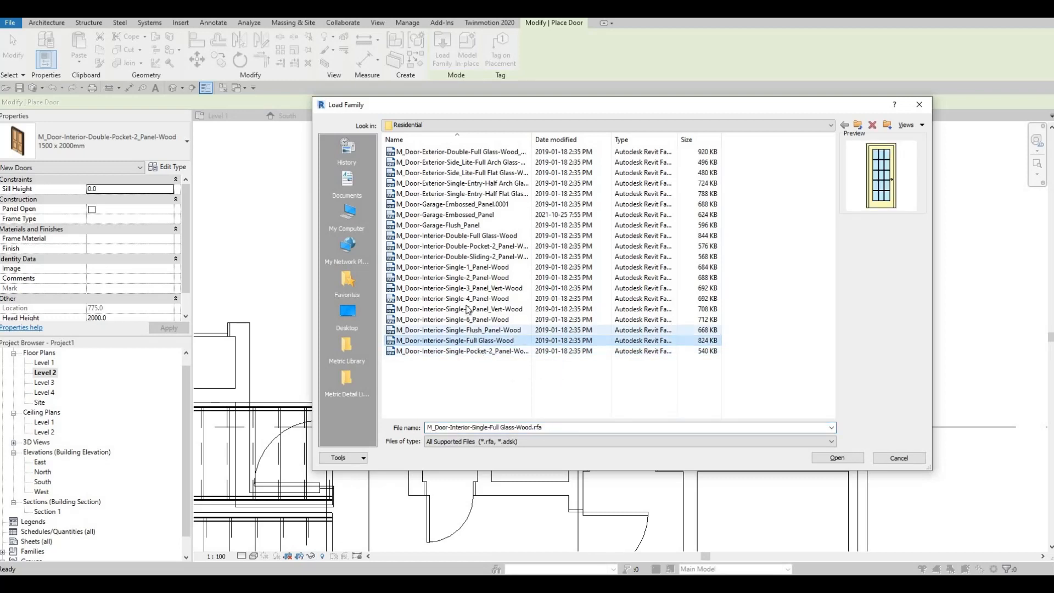
left_click(466, 308)
left_click(460, 287)
left_click(455, 267)
left_click(446, 248)
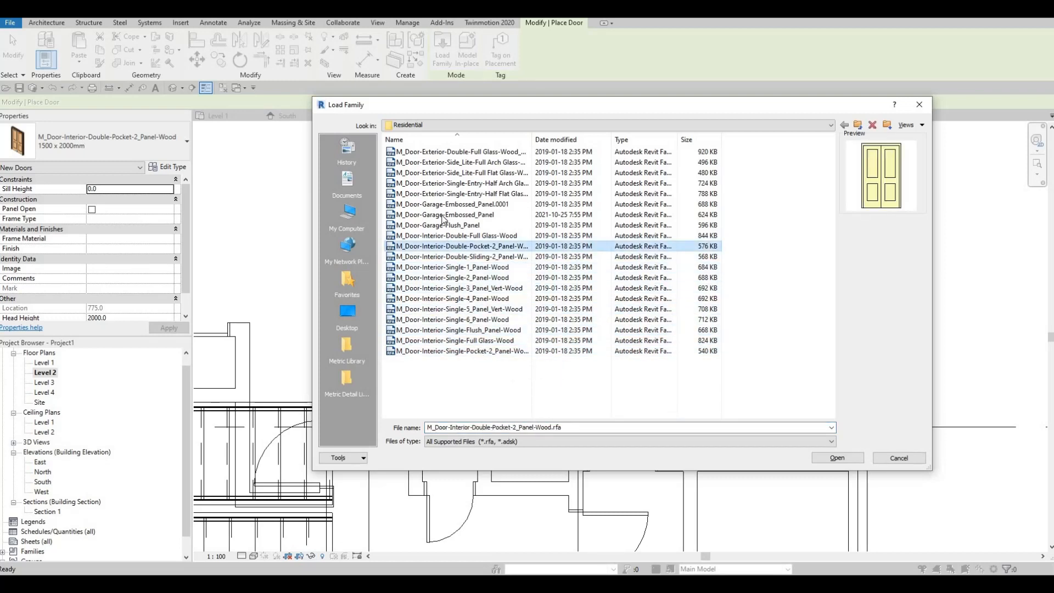
left_click(431, 236)
left_click(444, 204)
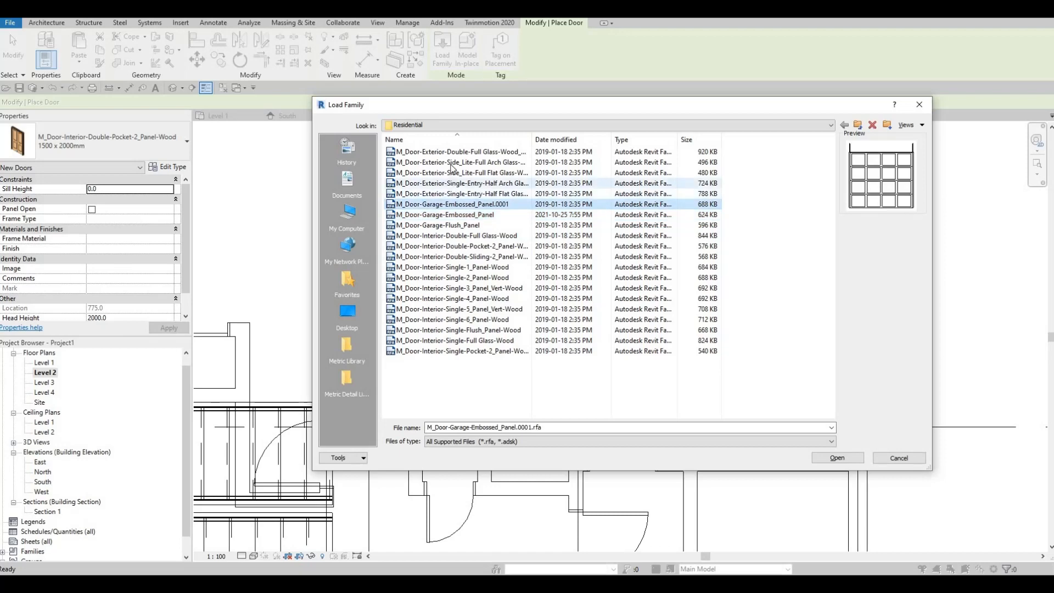
left_click(451, 183)
left_click(456, 153)
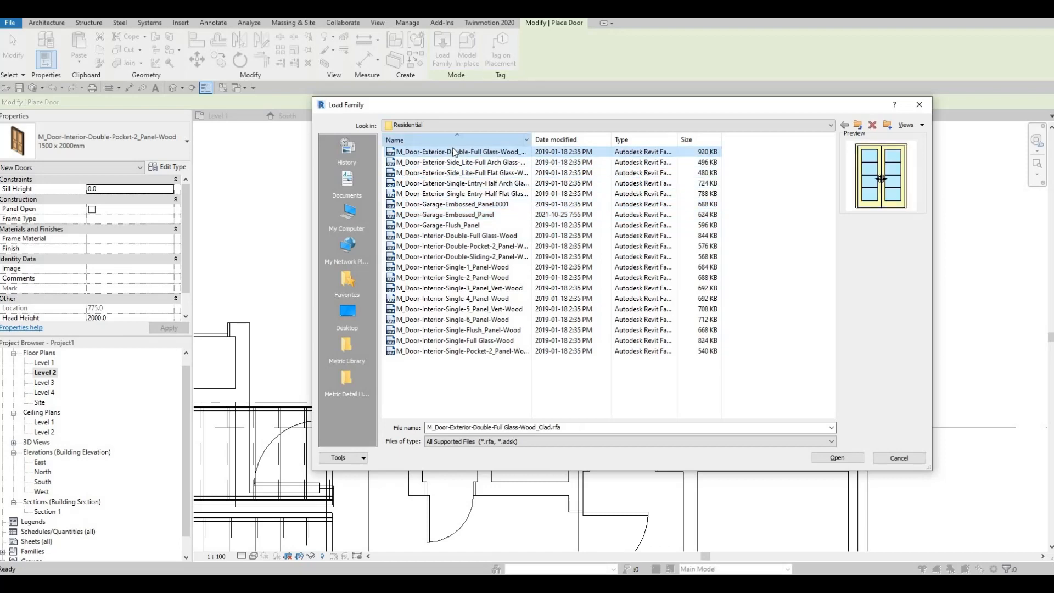
left_click(474, 141)
left_click(500, 140)
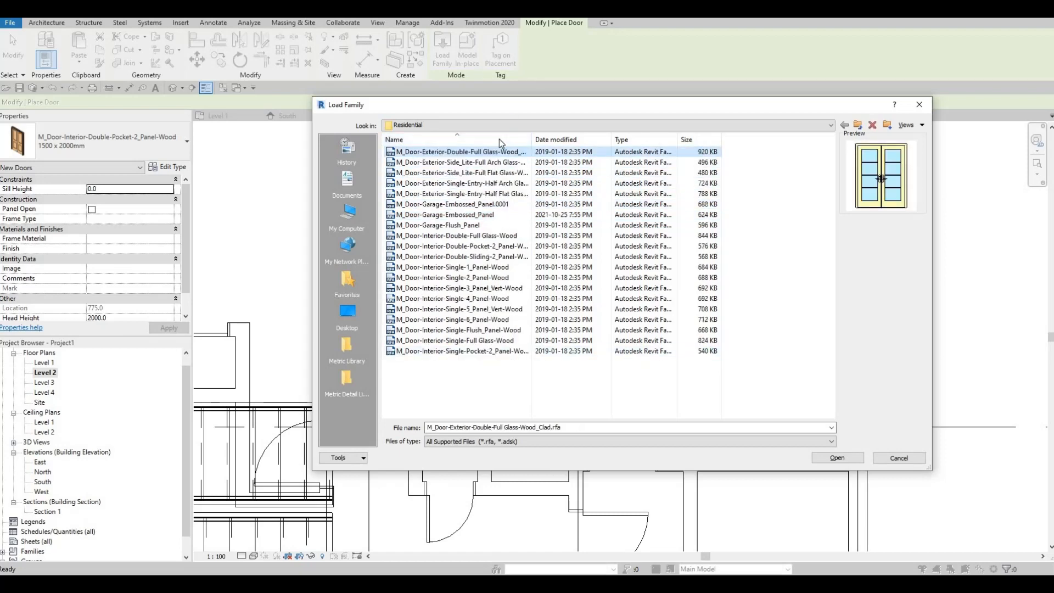
Go up to the Doors library folder and examine the previews of its general door families.
left_click(499, 125)
left_click(464, 153)
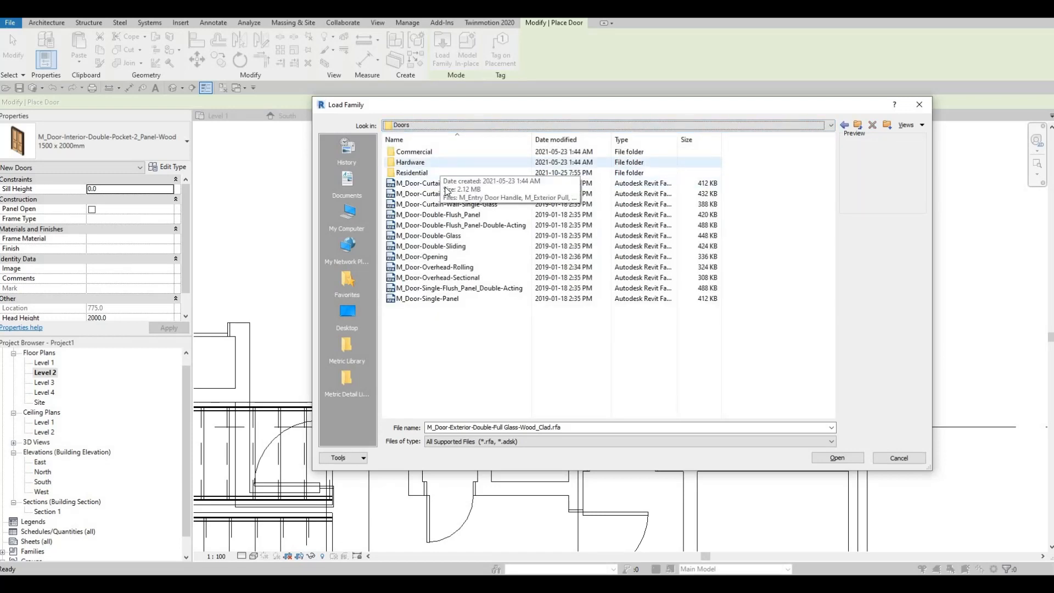
left_click(447, 183)
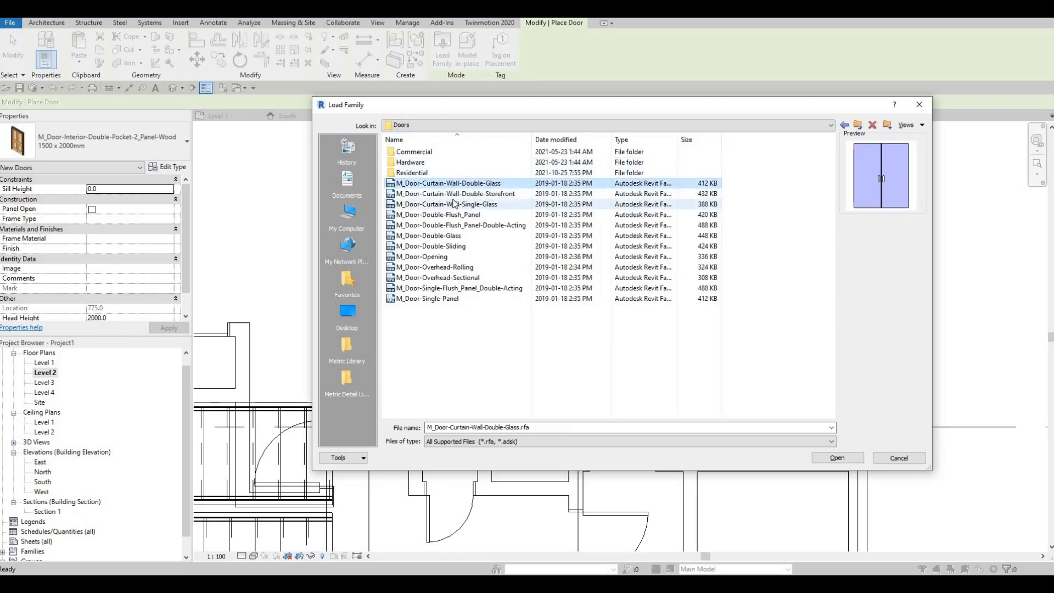
key("Down")
key("Down")
key("Down")
key("Down")
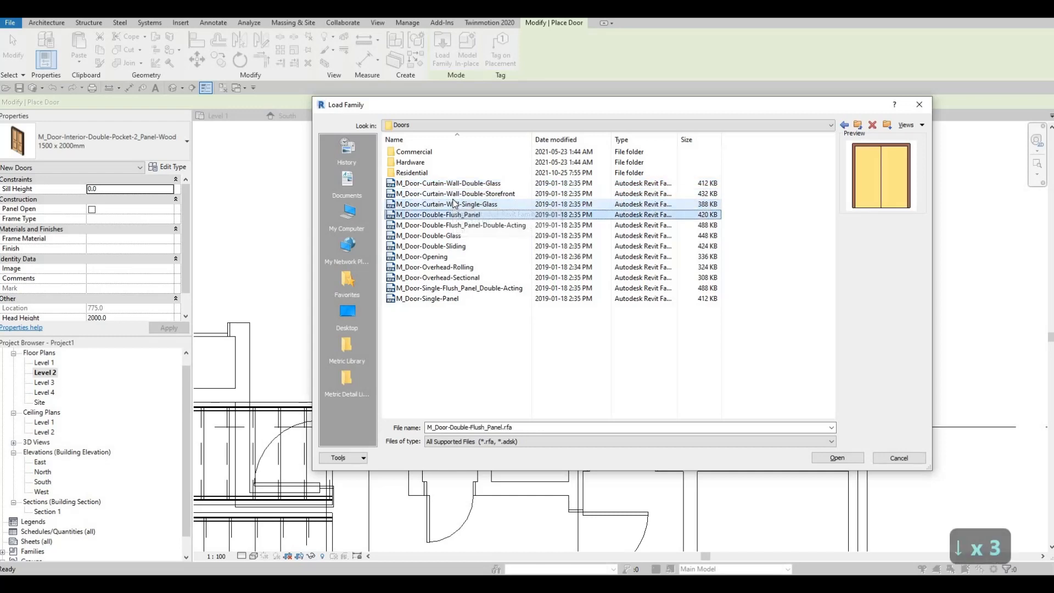
key("Down")
key("Down")
key("Down")
key("Down")
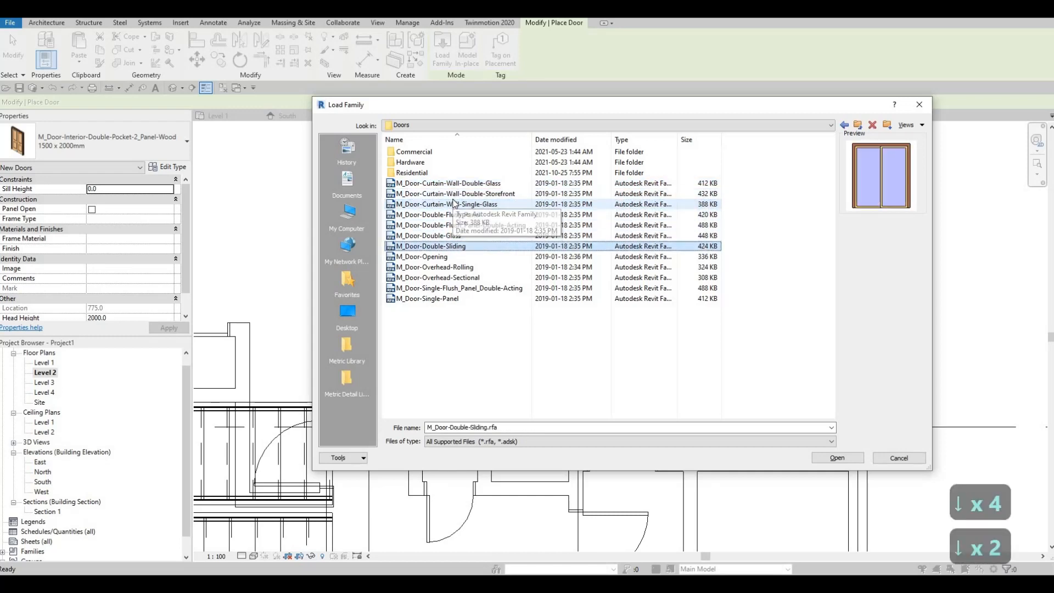
key("Down")
key("Down")
key("Down")
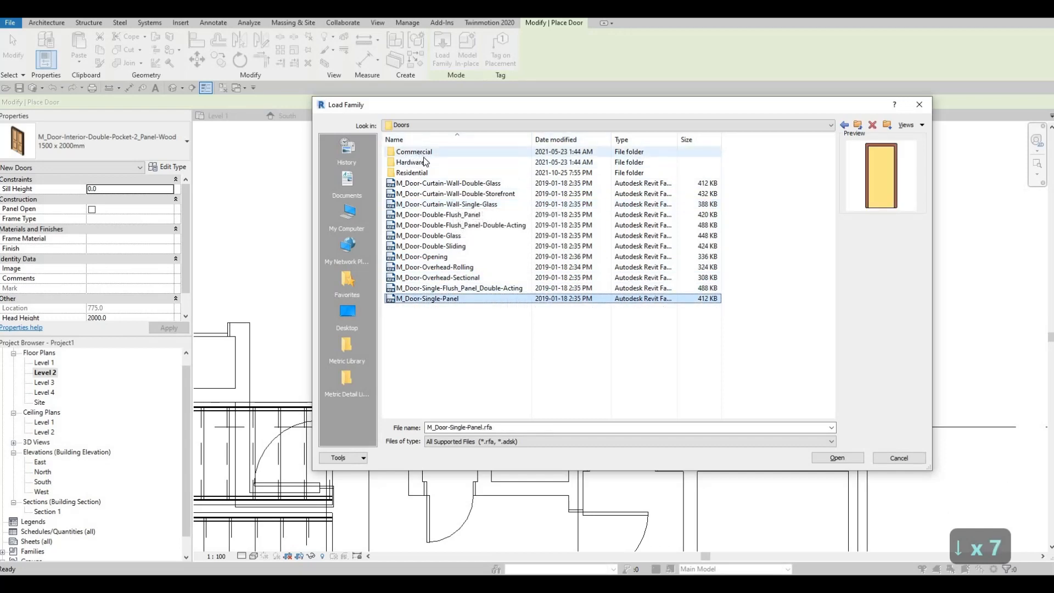
Examine the previews of the door families in the Commercial folder, then leave family loading and door placement.
double_click(440, 152)
left_click(439, 151)
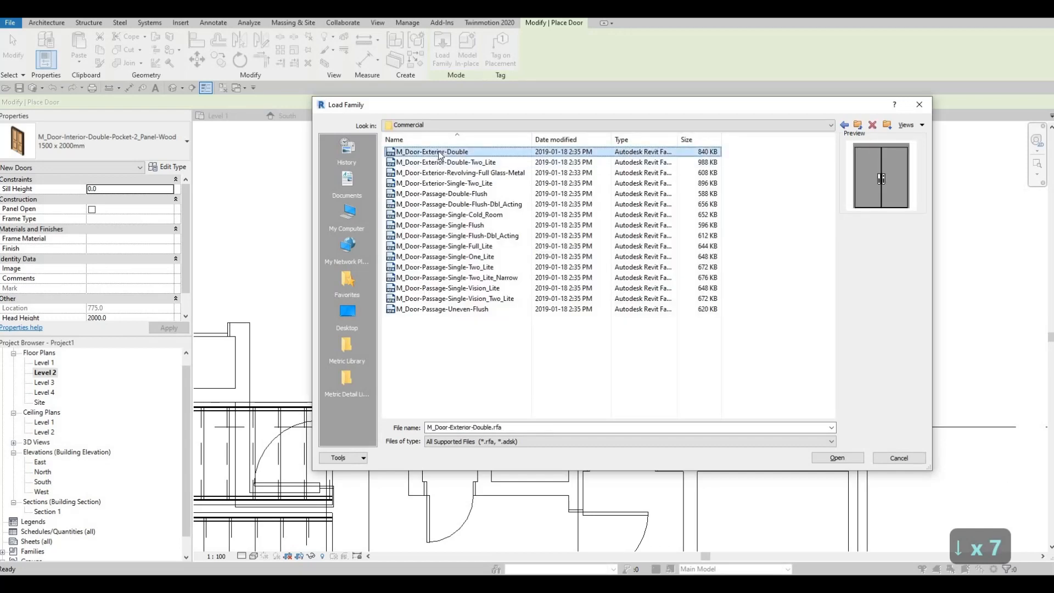
key("Down")
key("Down")
key("Down")
key("Down")
key("Down")
key("Down")
key("Down")
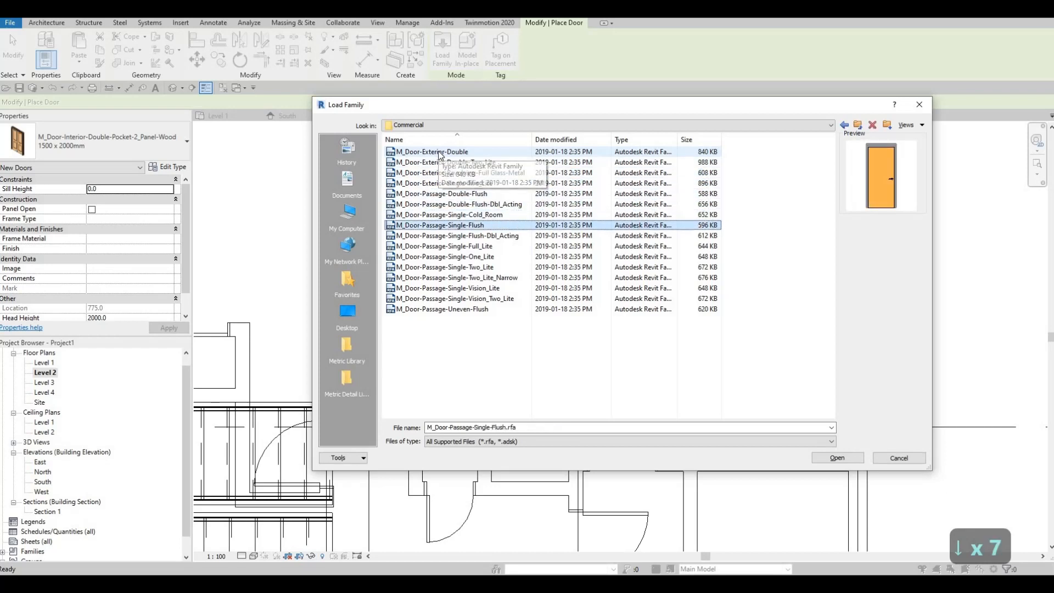
key("Down")
key("Down")
key("Down")
key("Down")
key("Down")
key("Down")
key("Down")
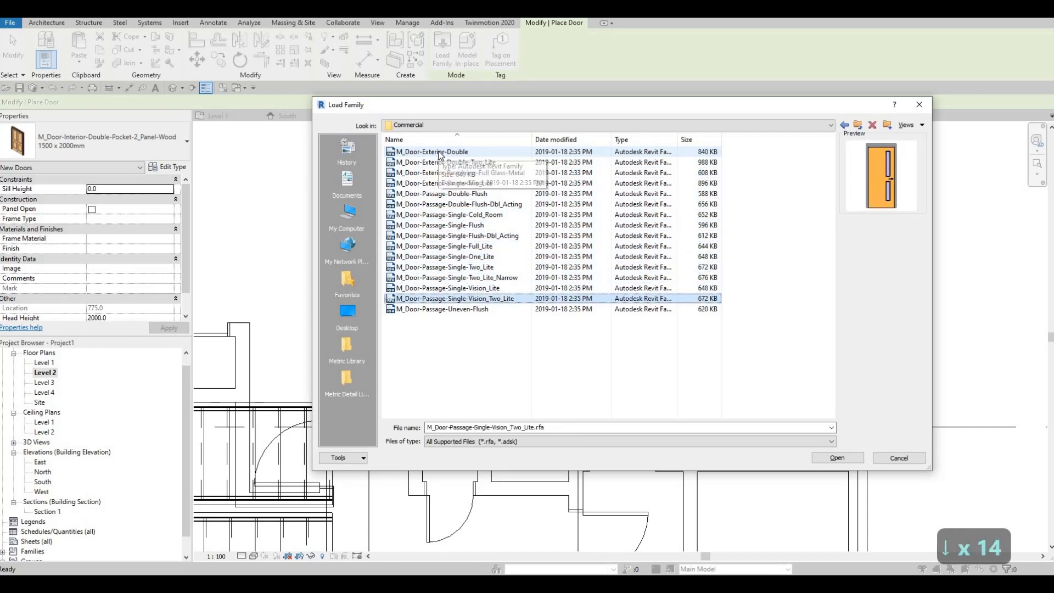
key("Down")
key("Down")
key("Up")
key("Up")
key("Up")
key("Up")
key("Up")
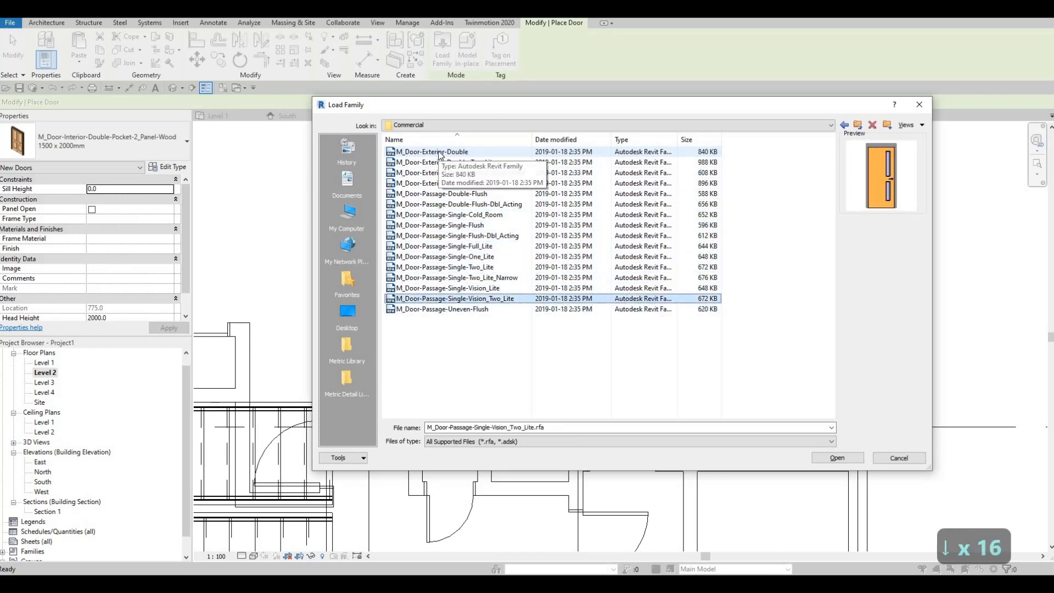
key("Up")
key("Up")
key("Up")
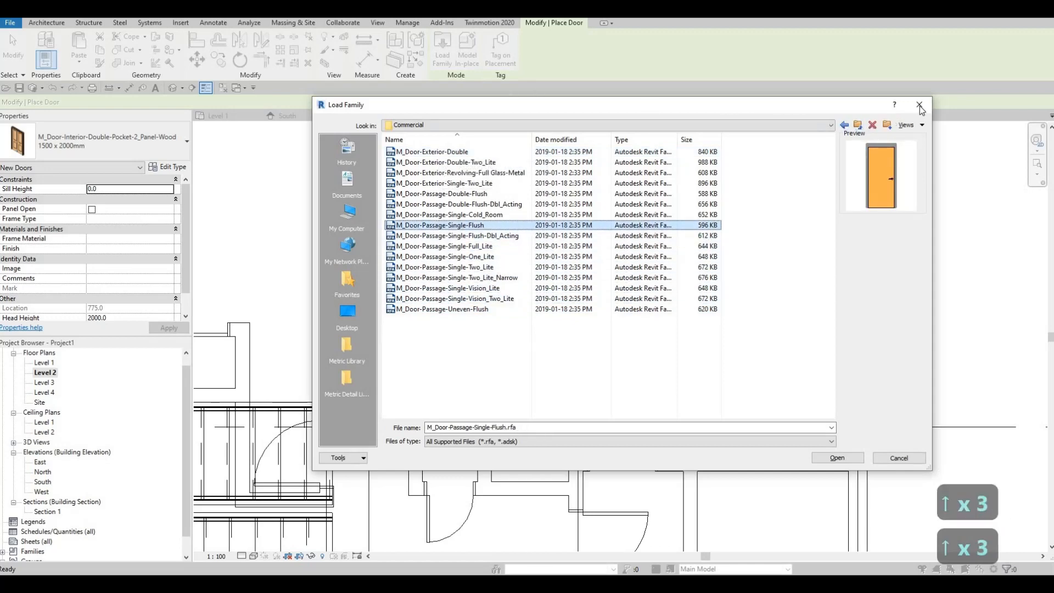
key("Escape")
key("Escape")
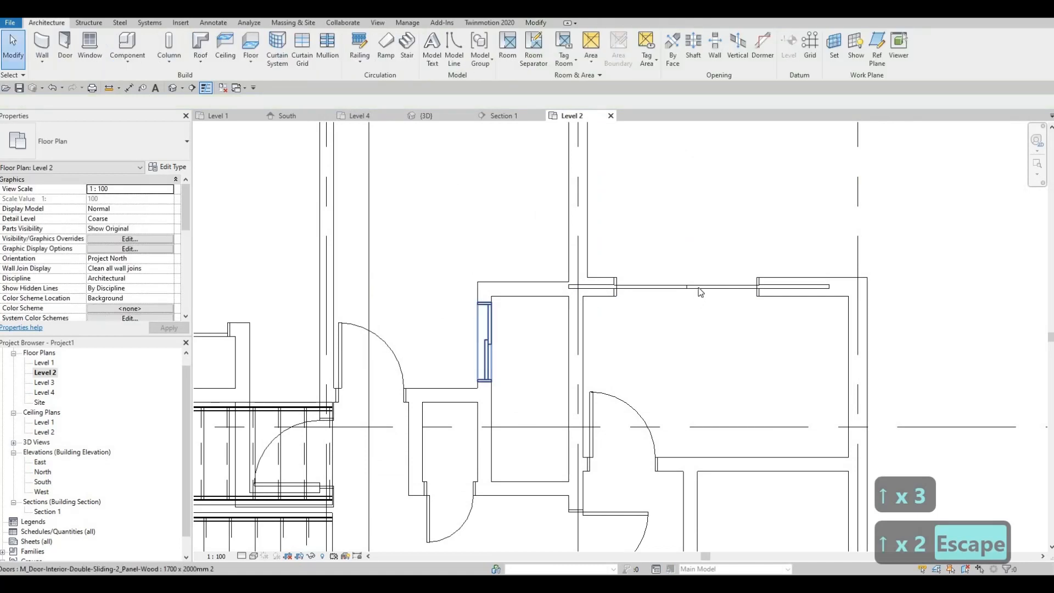
Delete the 1500 x 2000mm double pocket door from the right-hand room's upper wall.
left_click(701, 292)
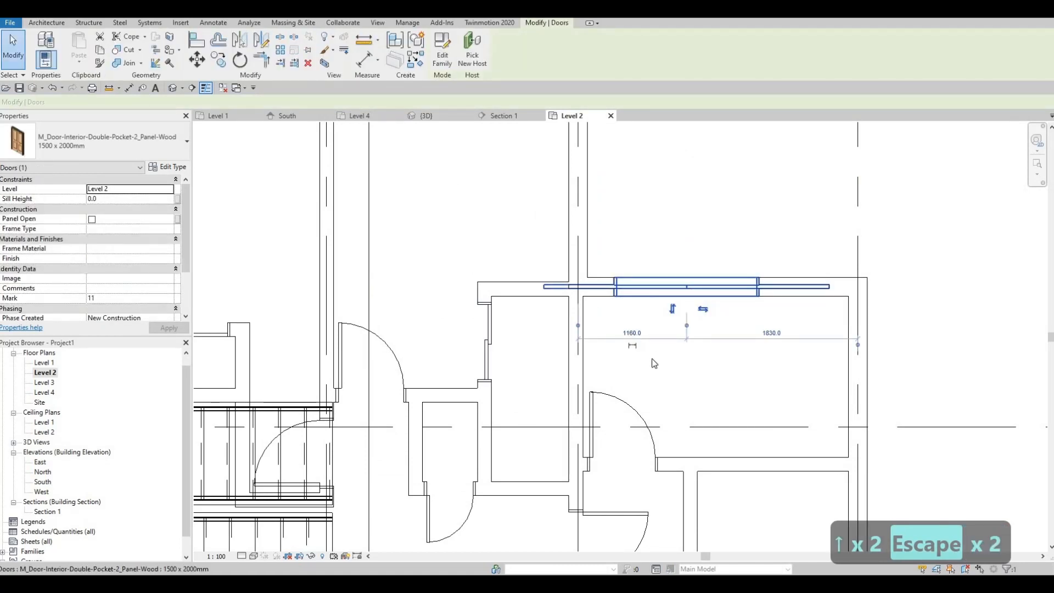
key("Delete")
scroll(546, 344, "down", 3)
key("Escape")
key("Escape")
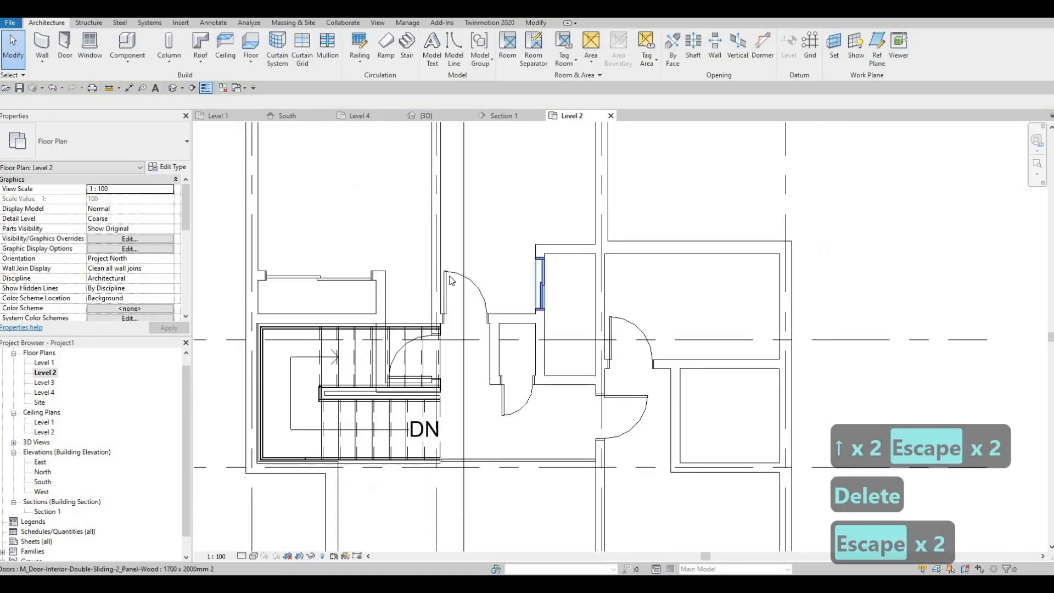
scroll(501, 275, "down", 2)
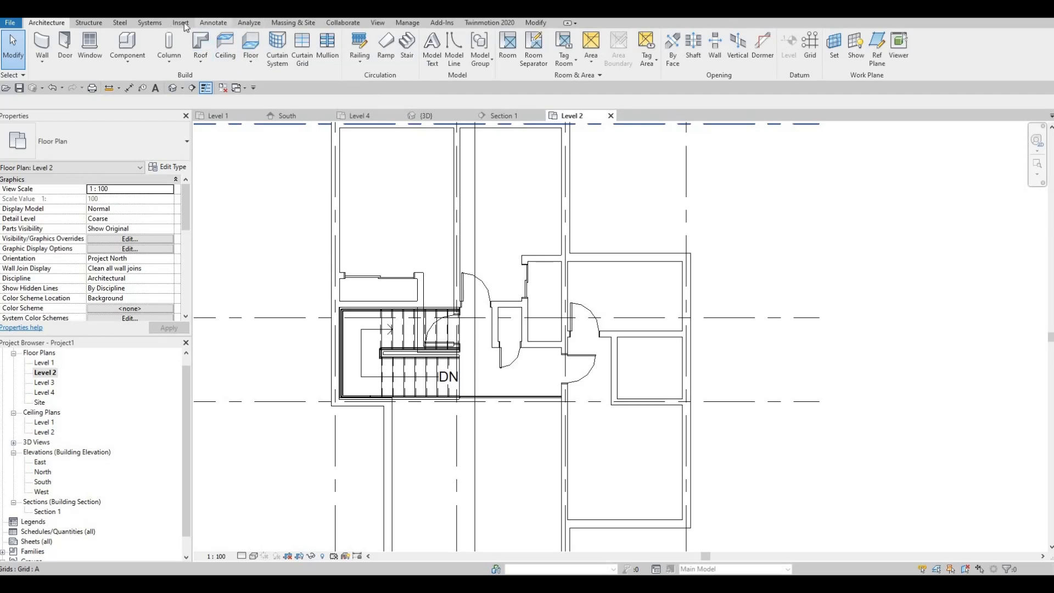
Draw horizontal dashed detail lines in the <Demolished> line style across the full width of the closet above the stairs.
scroll(227, 67, "down", 5)
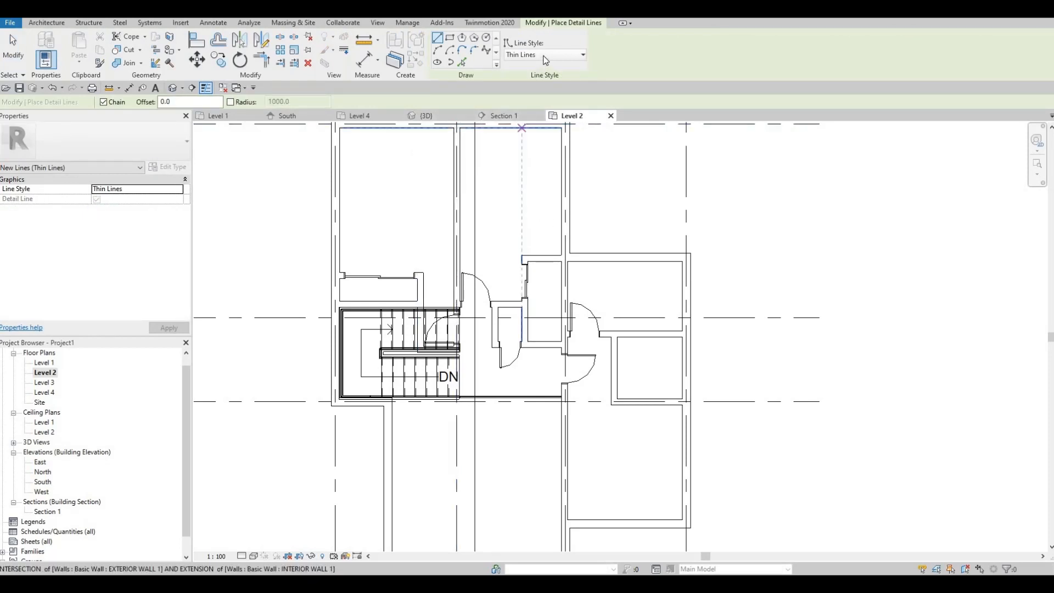
left_click(526, 55)
left_click(527, 90)
scroll(317, 306, "up", 3)
scroll(444, 302, "up", 1)
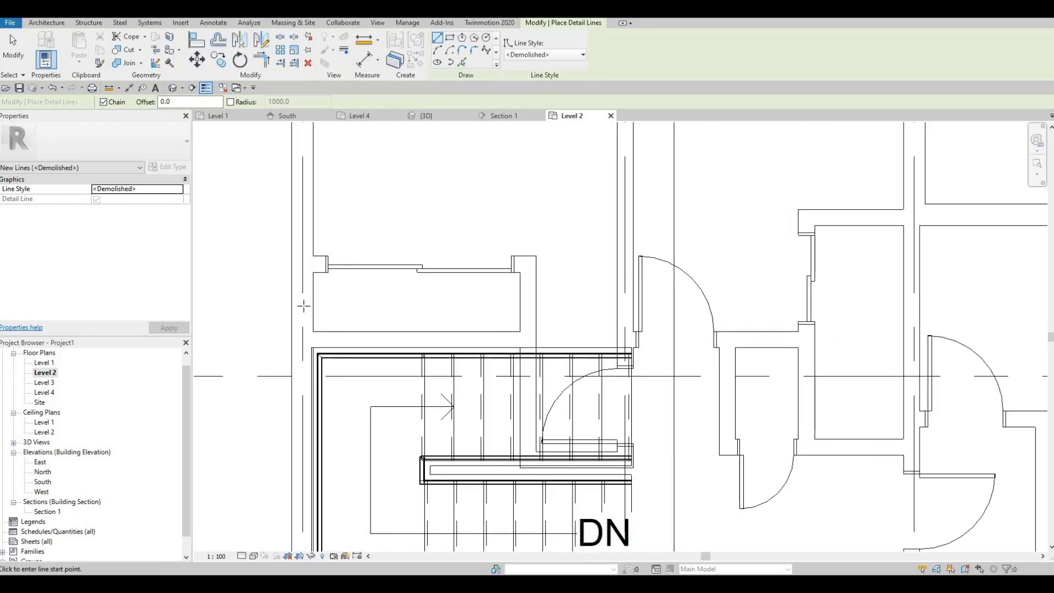
left_click(521, 304)
key("Escape")
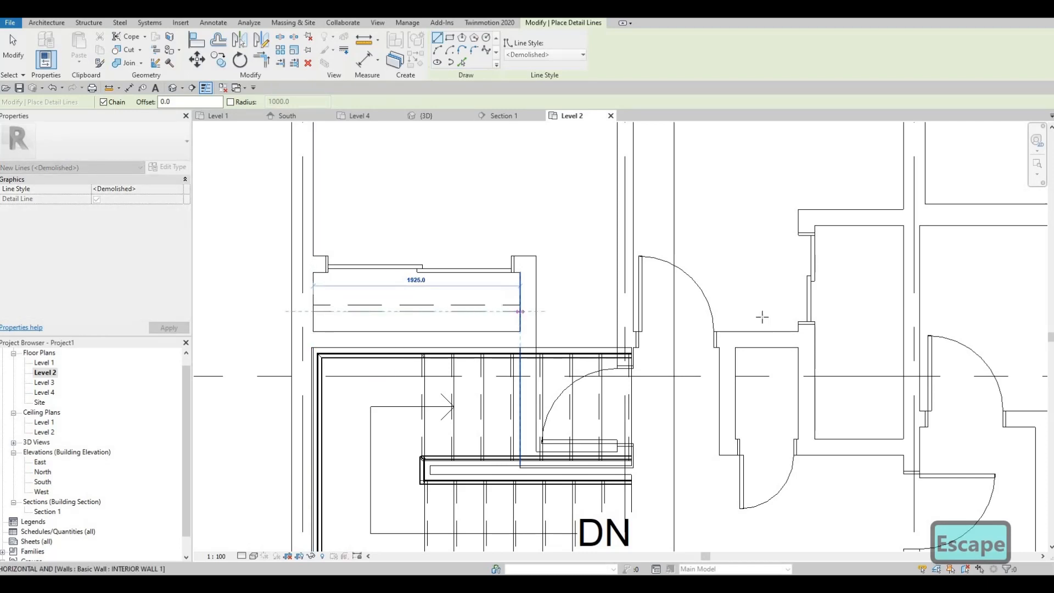
key("Escape")
Draw an L-shaped <Demolished> detail line in the central closet, from its upper wall down and across to its left wall.
middle_click_drag(872, 231, 454, 207)
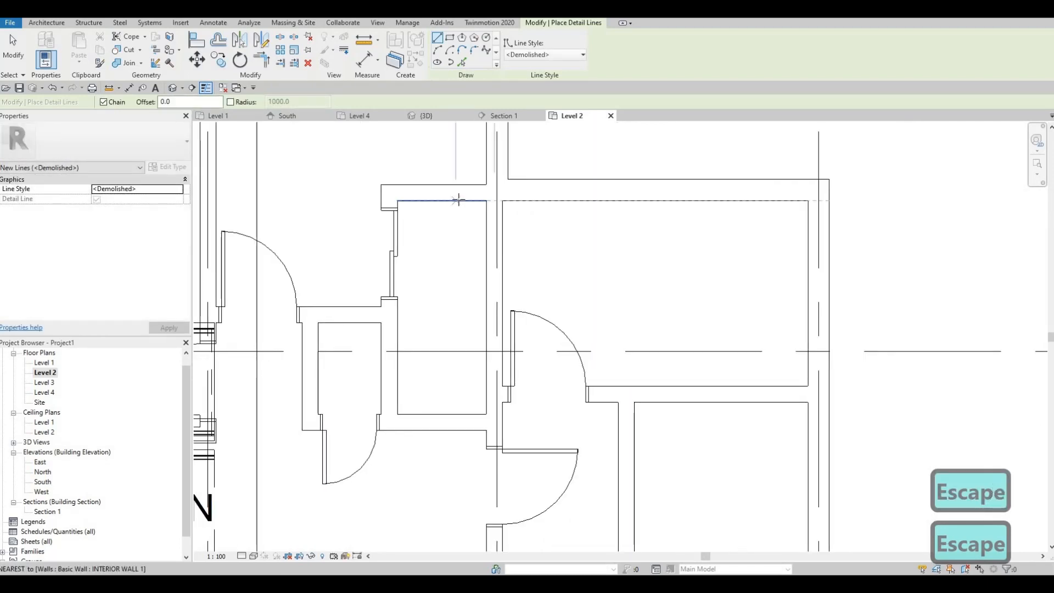
left_click(459, 200)
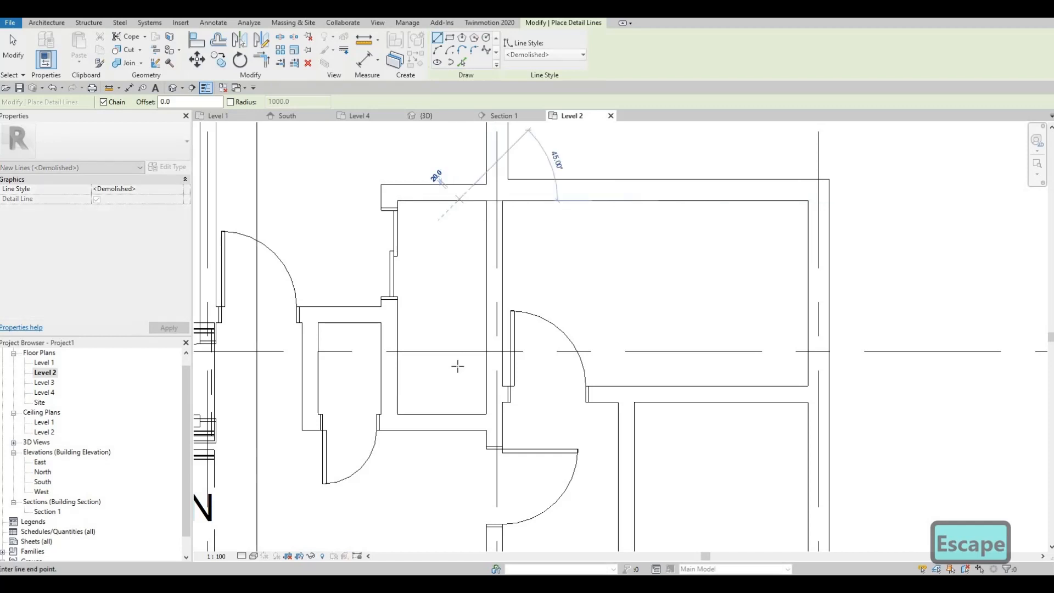
left_click(397, 376)
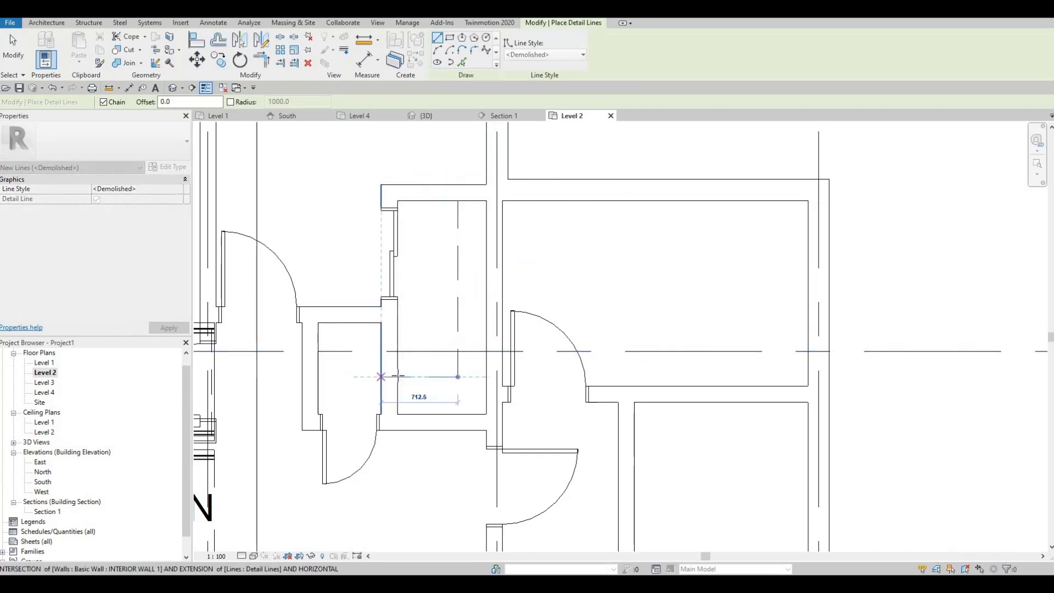
key("Escape")
key("Escape")
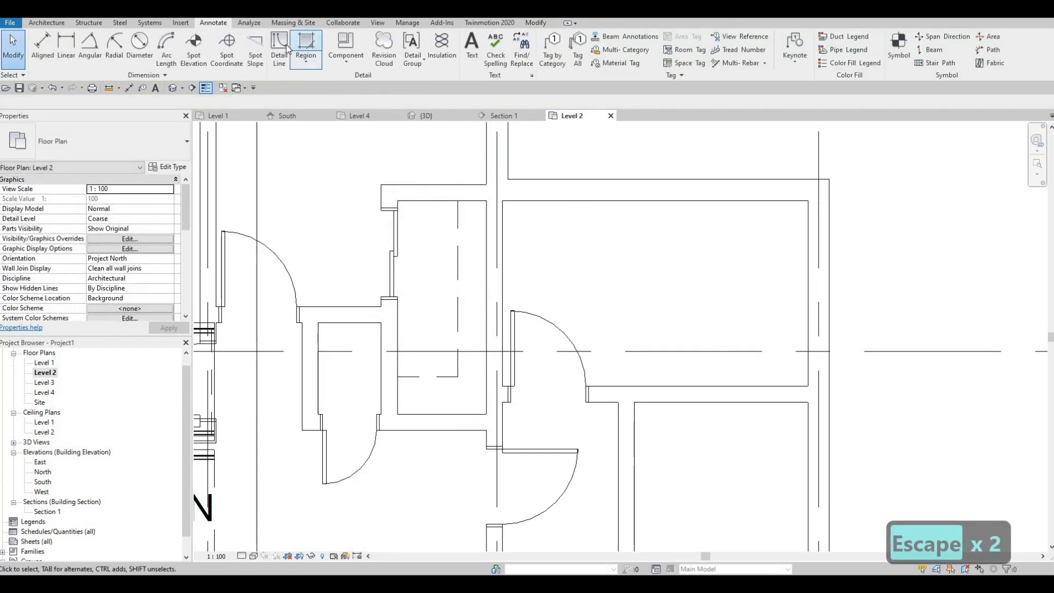
Draw an L-shaped Thin Lines detail line in the central closet, just outside the dashed line and parallel to it.
left_click(287, 48)
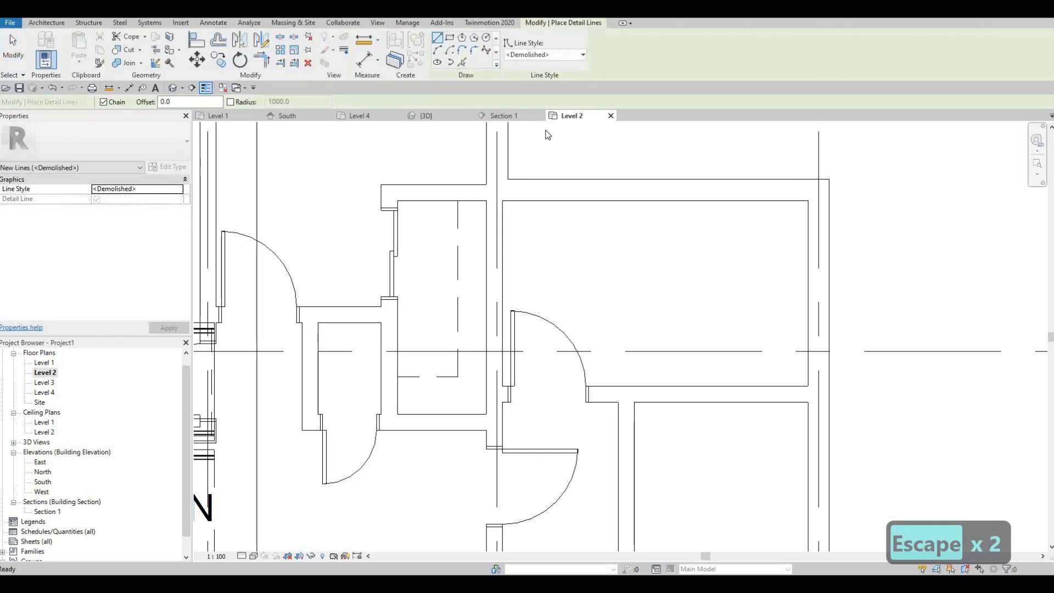
left_click(549, 55)
left_click(536, 171)
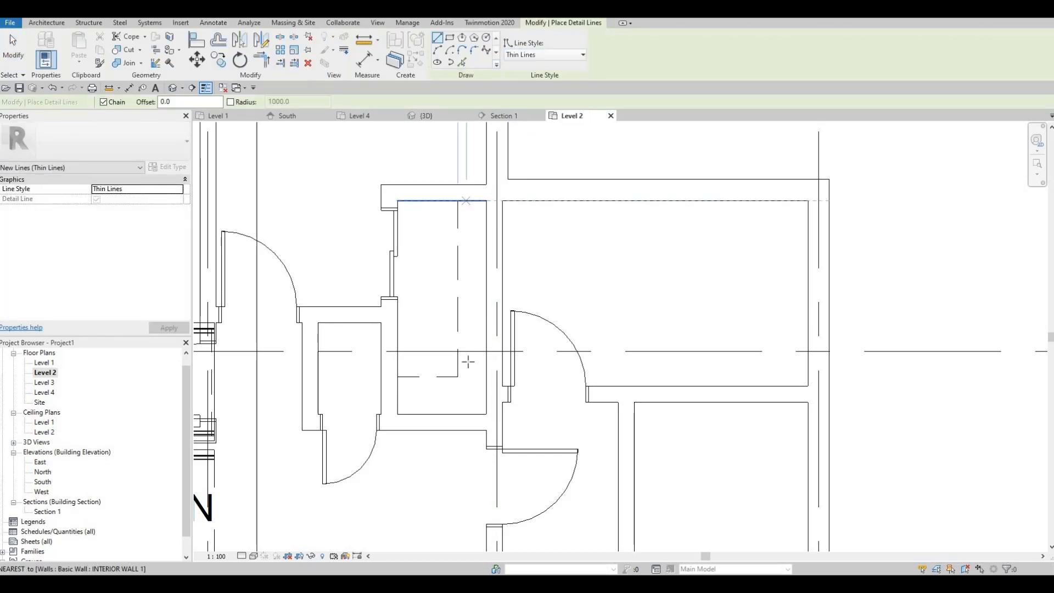
left_click(467, 201)
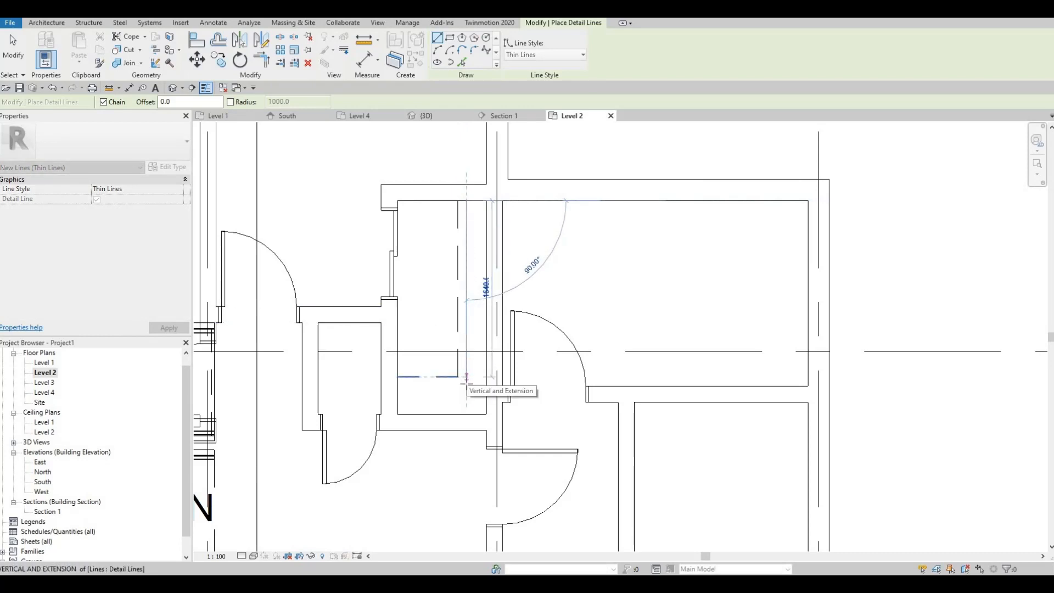
left_click(403, 384)
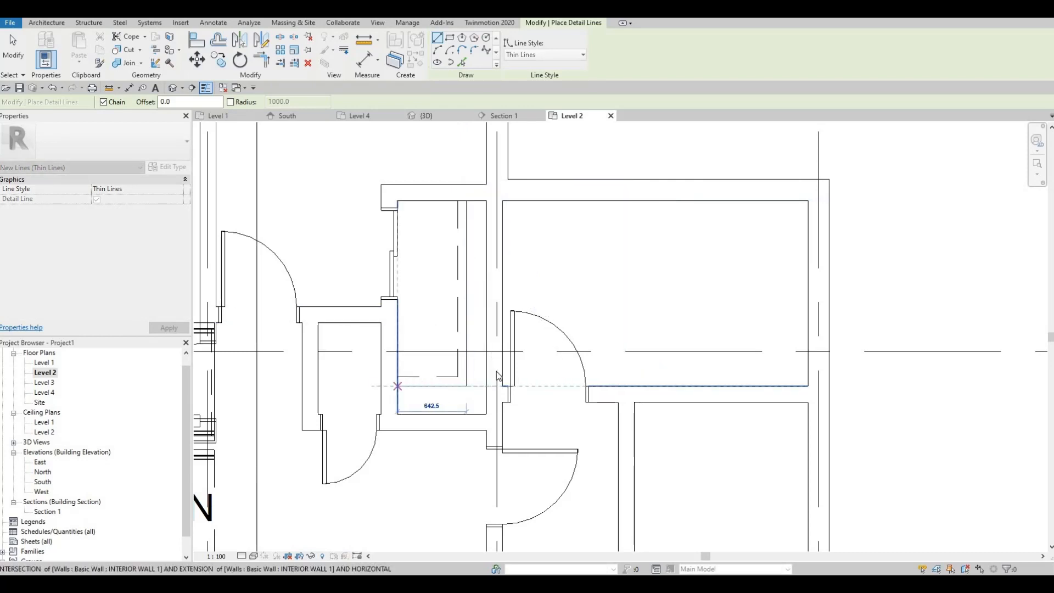
key("Escape")
key("Escape")
scroll(505, 341, "down", 2)
scroll(431, 260, "up", 2)
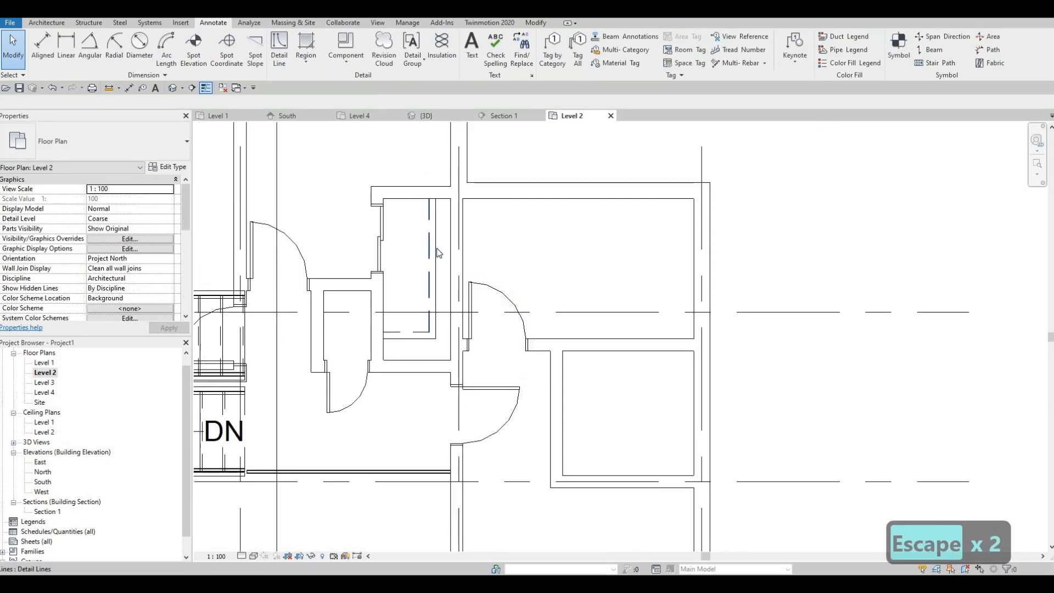
Move both thin detail lines to the inner side of the dashed L-shaped line in the central closet.
left_click_drag(435, 245, 419, 275)
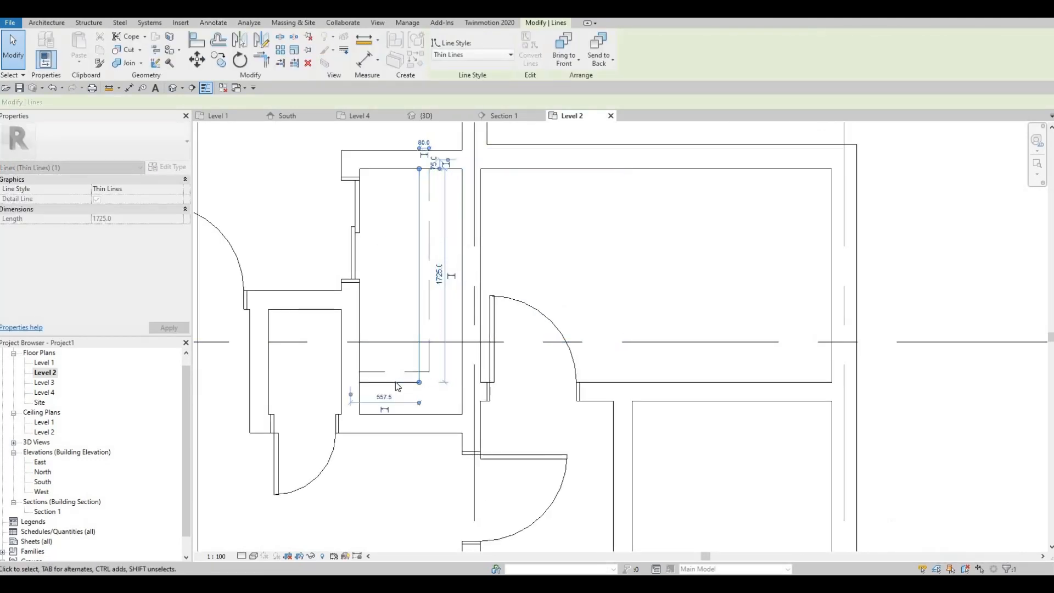
left_click_drag(396, 381, 405, 362)
key("Escape")
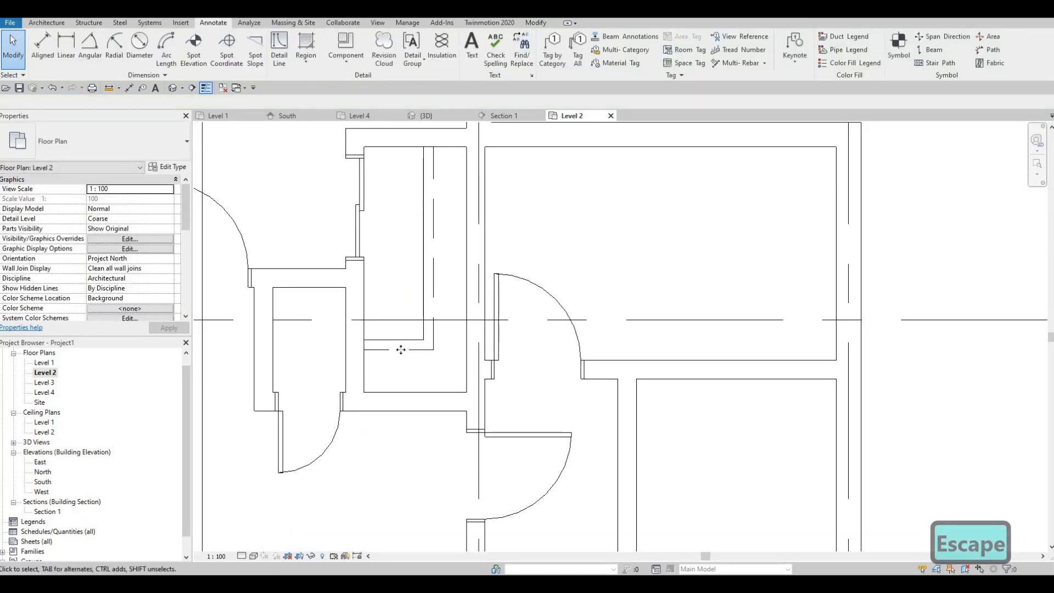
Adjust the lower dashed line and both thin lines in the central closet so they run parallel about 60 mm apart.
left_click(400, 351)
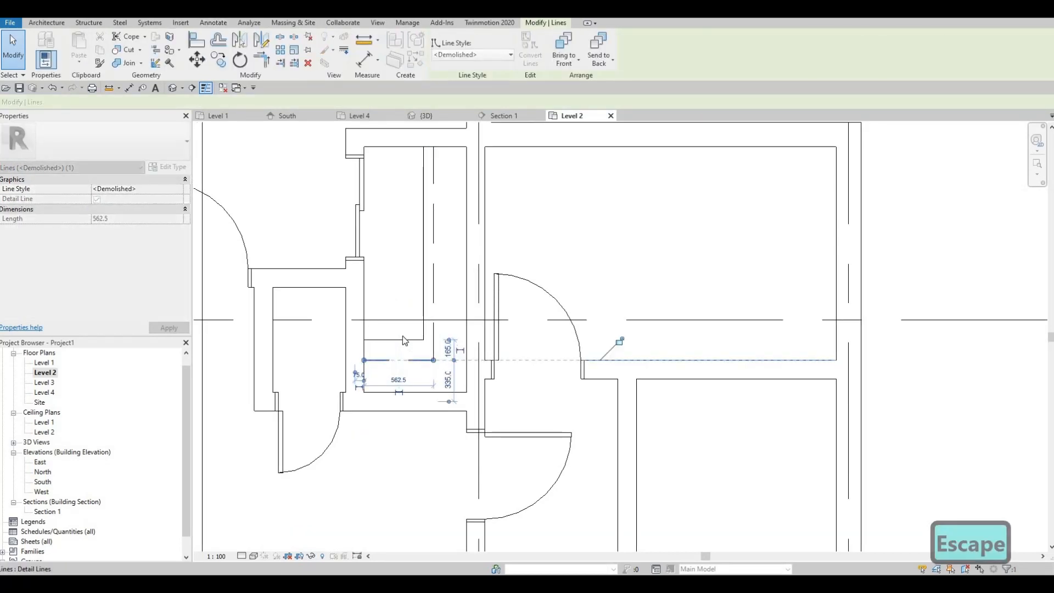
left_click(400, 340)
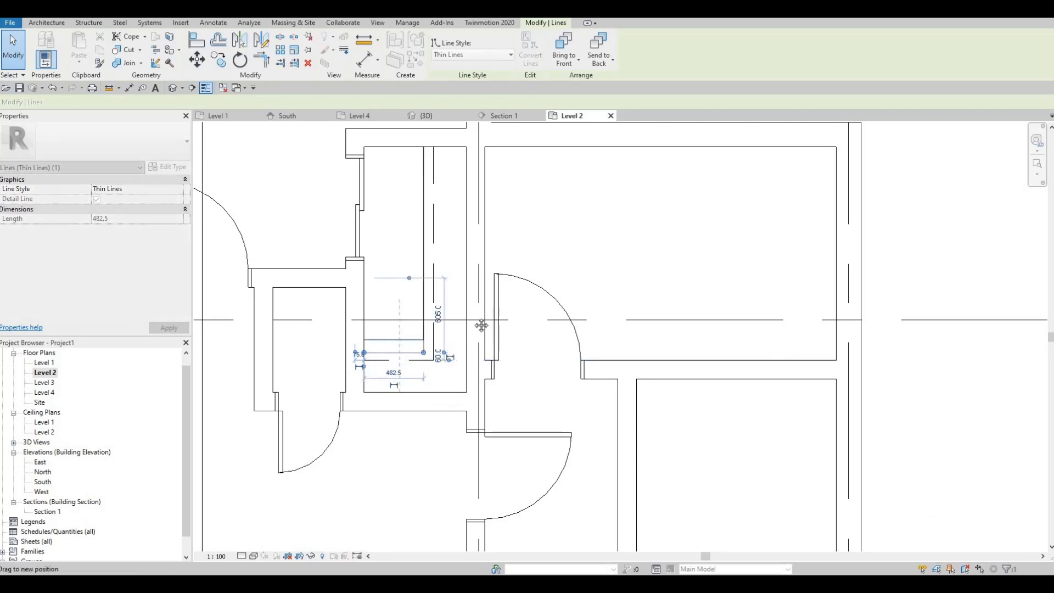
key("Escape")
scroll(379, 358, "down", 2)
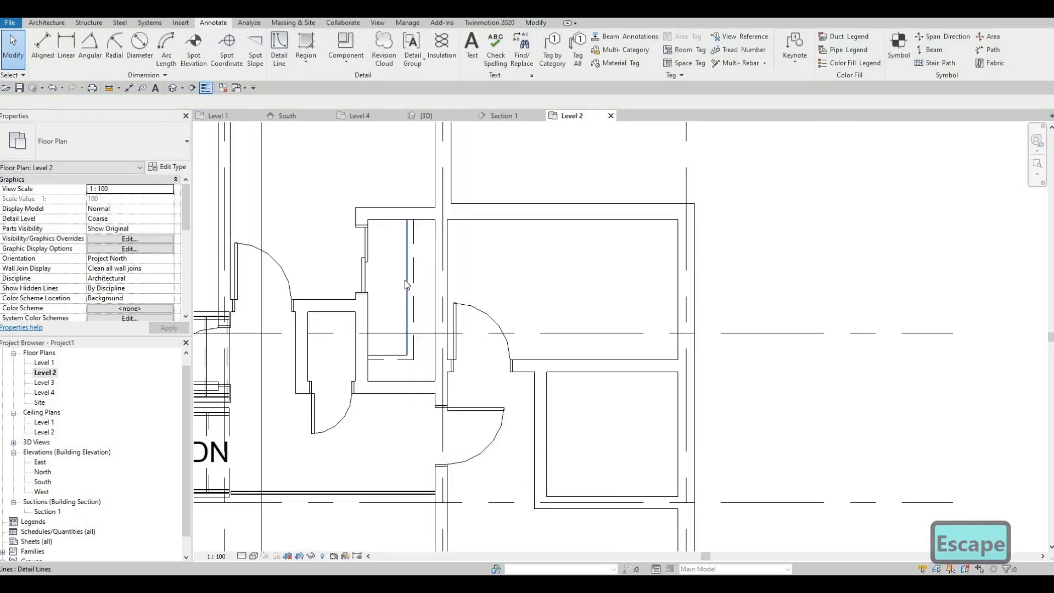
left_click(406, 281)
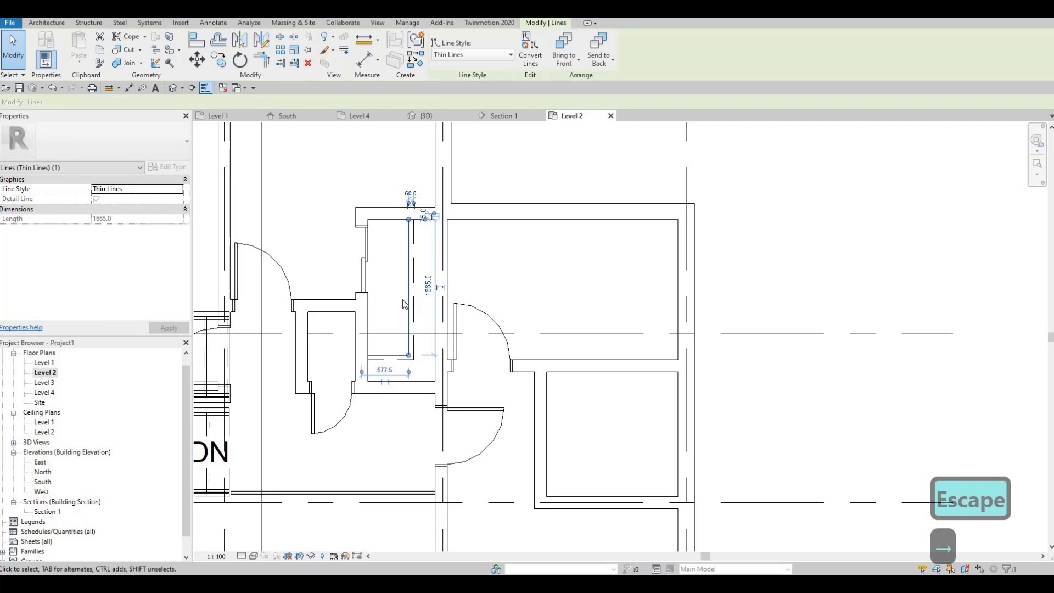
key("Escape")
key("Escape")
key("Escape")
Cut a rectangular wall opening about 765 mm wide in the left INTERIOR WALL 1 partition of the small right-hand room.
scroll(468, 288, "down", 2)
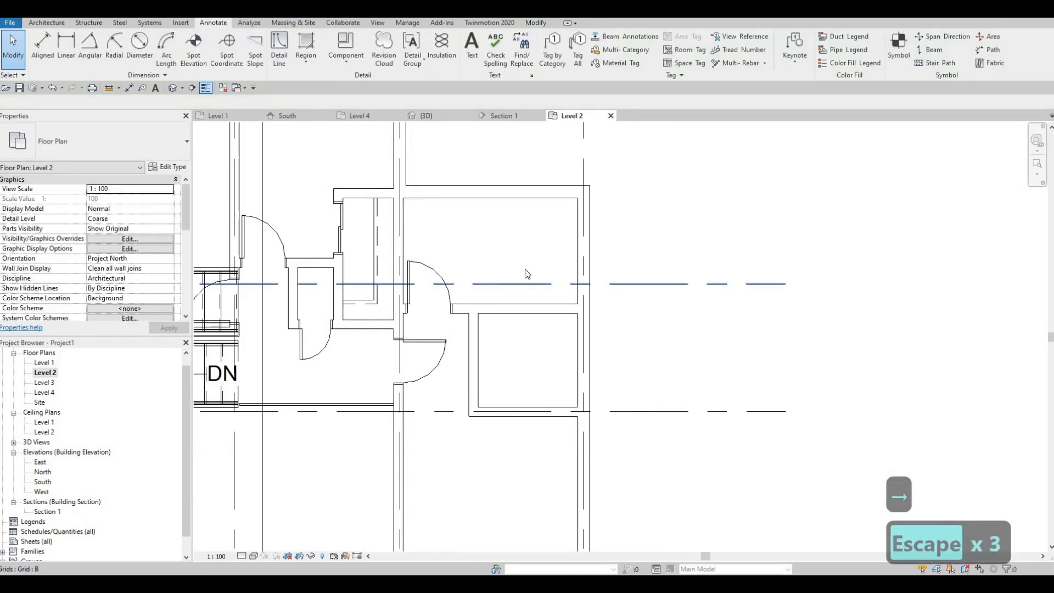
scroll(515, 311, "up", 2)
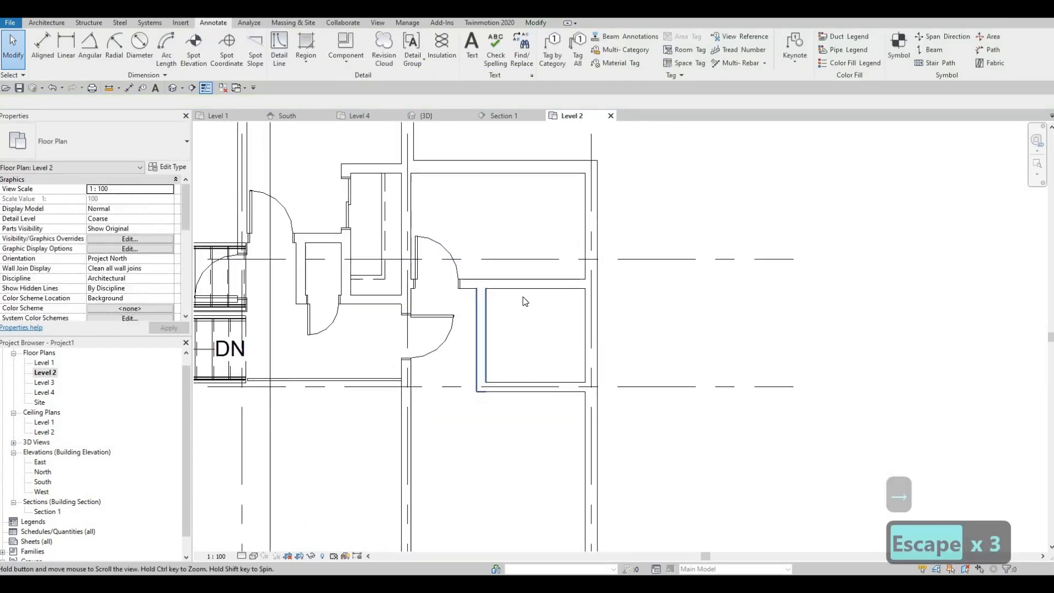
scroll(510, 305, "up", 1)
middle_click_drag(467, 320, 476, 318)
scroll(476, 317, "down", 1)
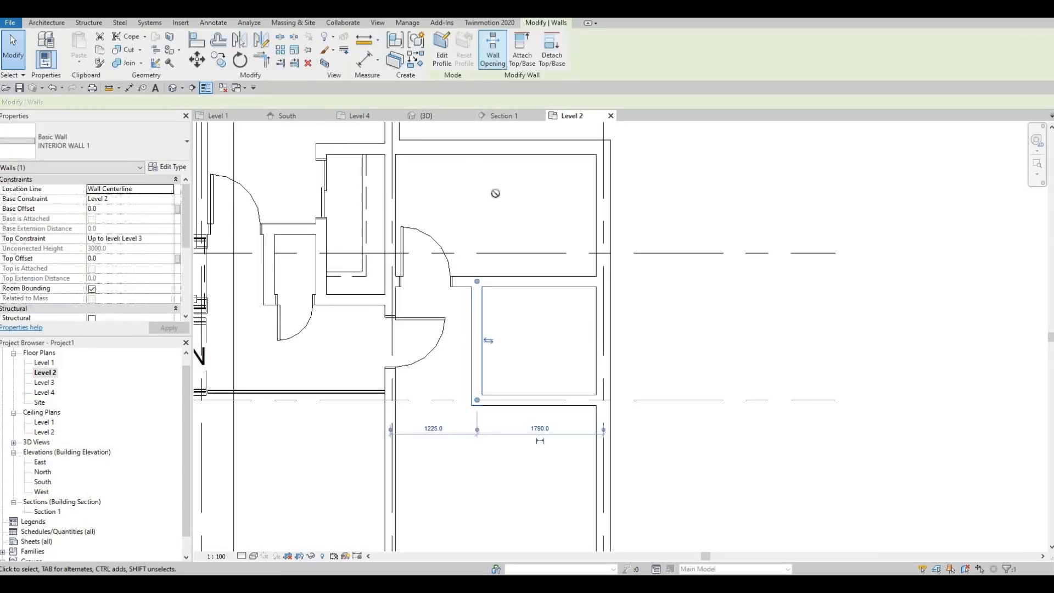
left_click(481, 305)
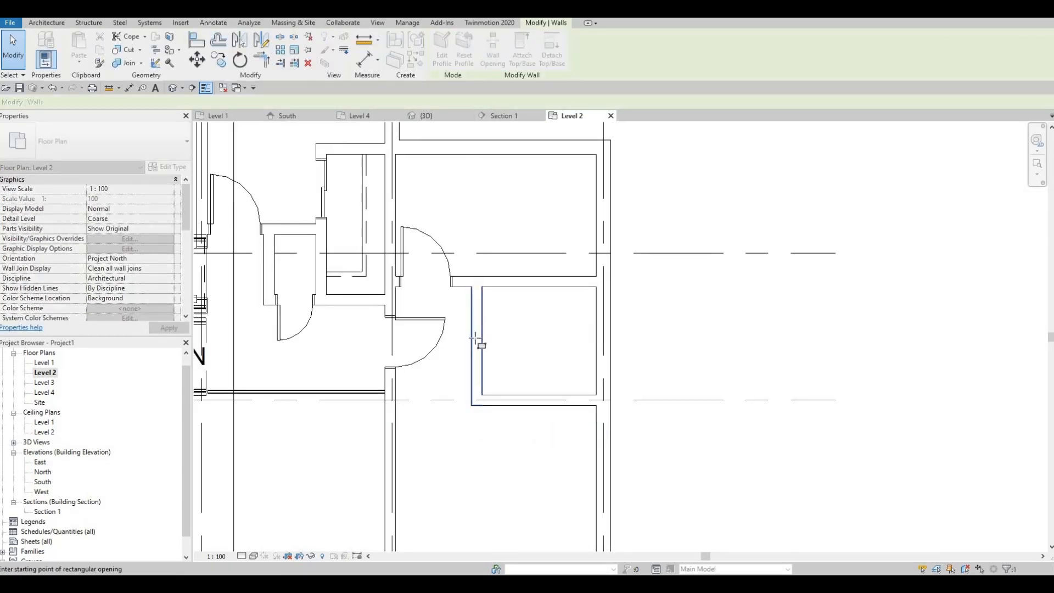
left_click(477, 297)
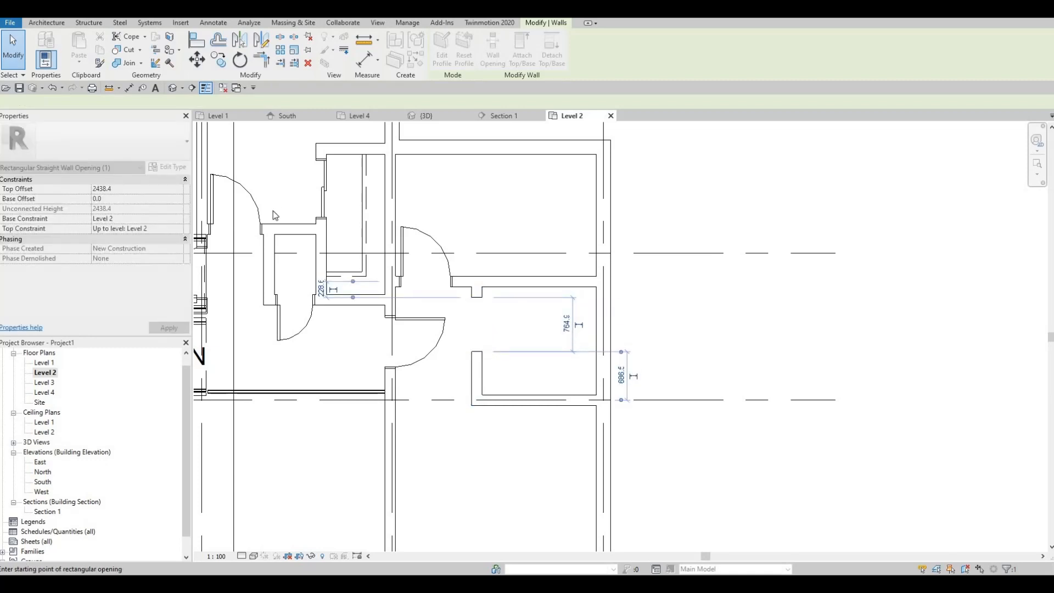
key("Escape")
key("Escape")
Draw a three-sided Thin Lines shelf outline in the small right-hand room, extending about 1320 mm from its left wall.
scroll(519, 226, "up", 1)
middle_click_drag(519, 226, 759, 240)
scroll(759, 240, "down", 1)
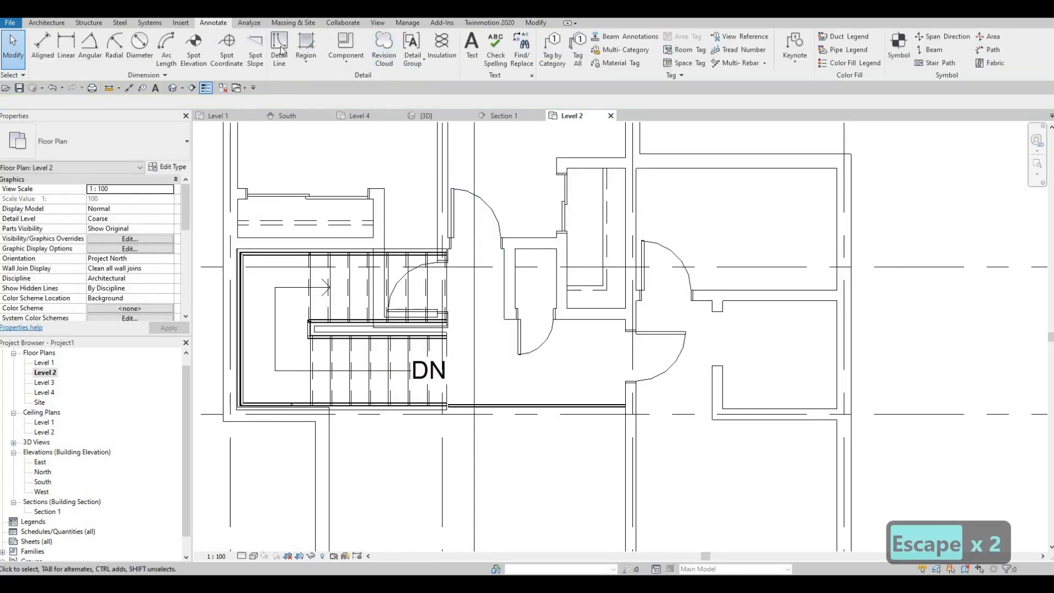
scroll(819, 352, "up", 1)
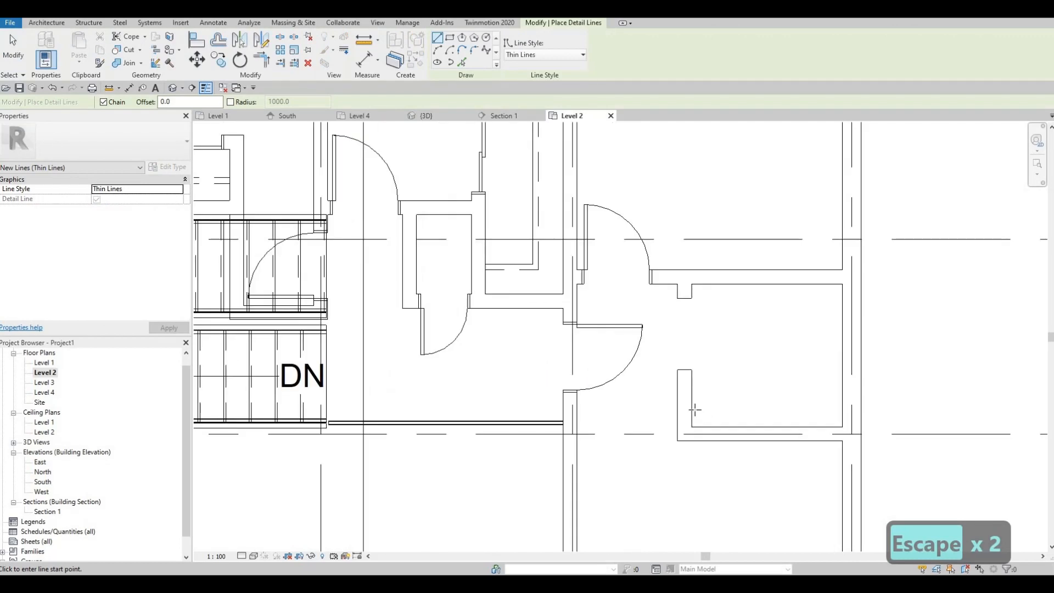
left_click(693, 408)
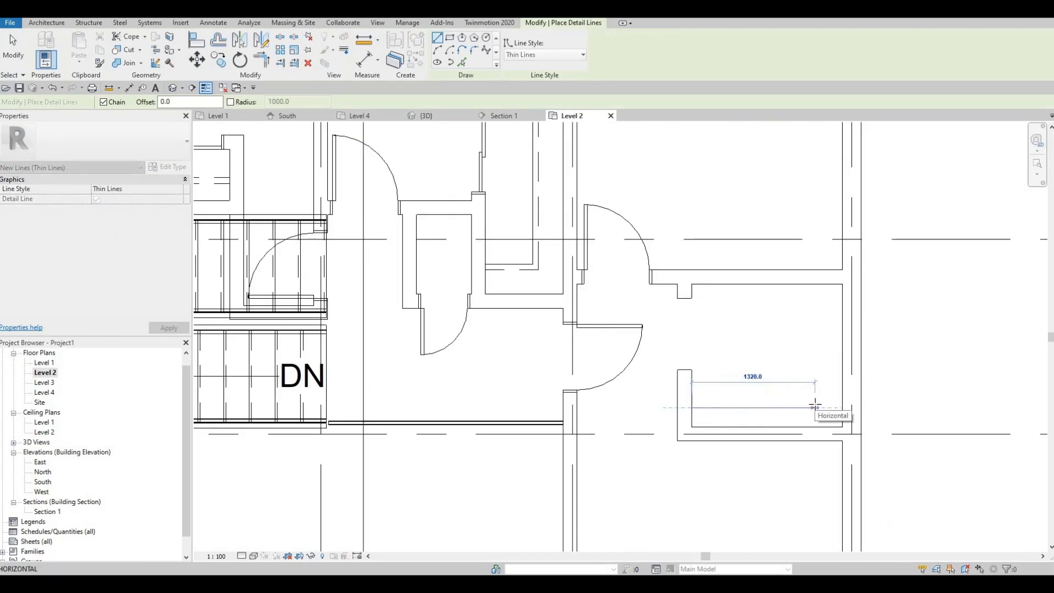
left_click(815, 407)
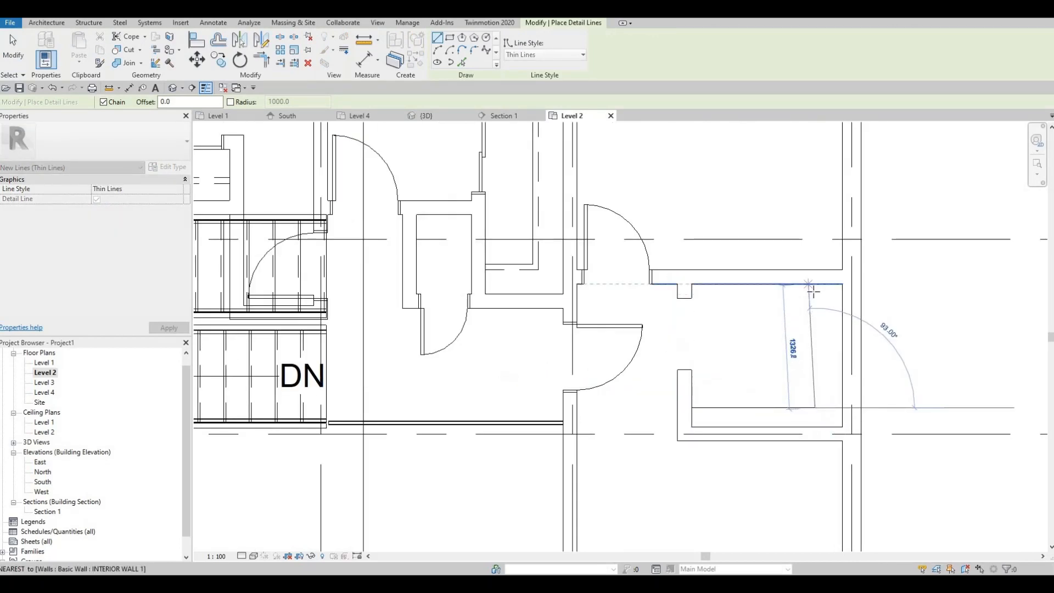
left_click(815, 299)
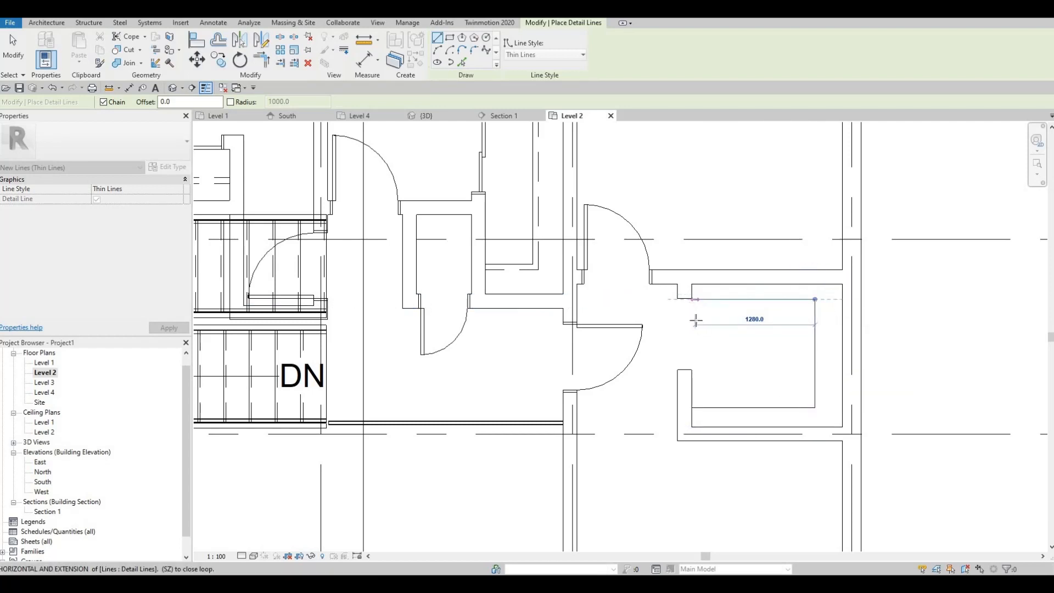
left_click(695, 299)
key("Escape")
key("Escape")
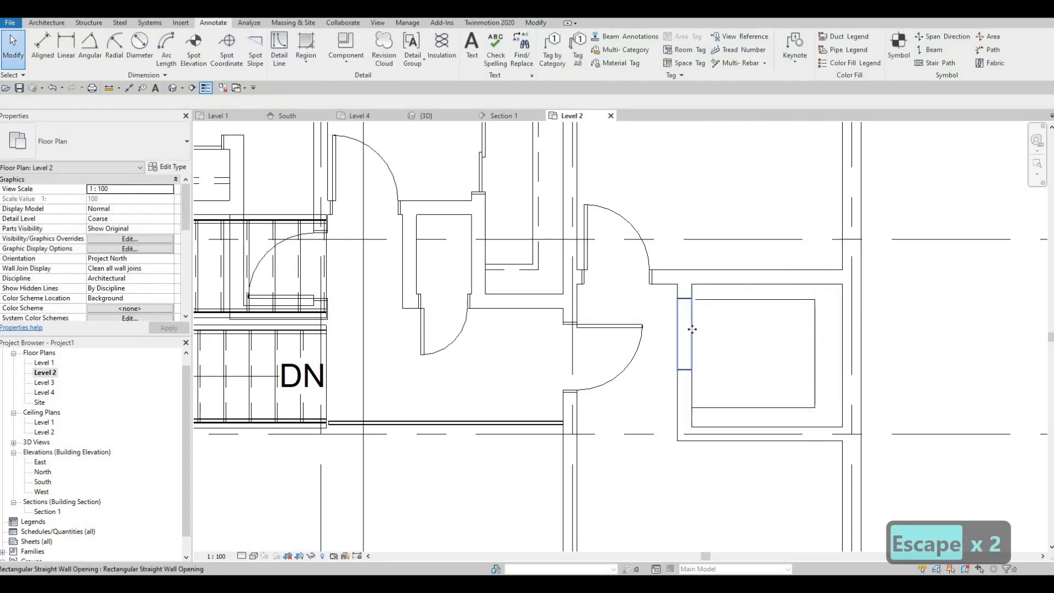
Shift both edges of the small room's wall opening downward, making it about 660 mm wide and 500 mm from the lower wall.
left_click(690, 366)
left_click_drag(684, 374, 685, 390)
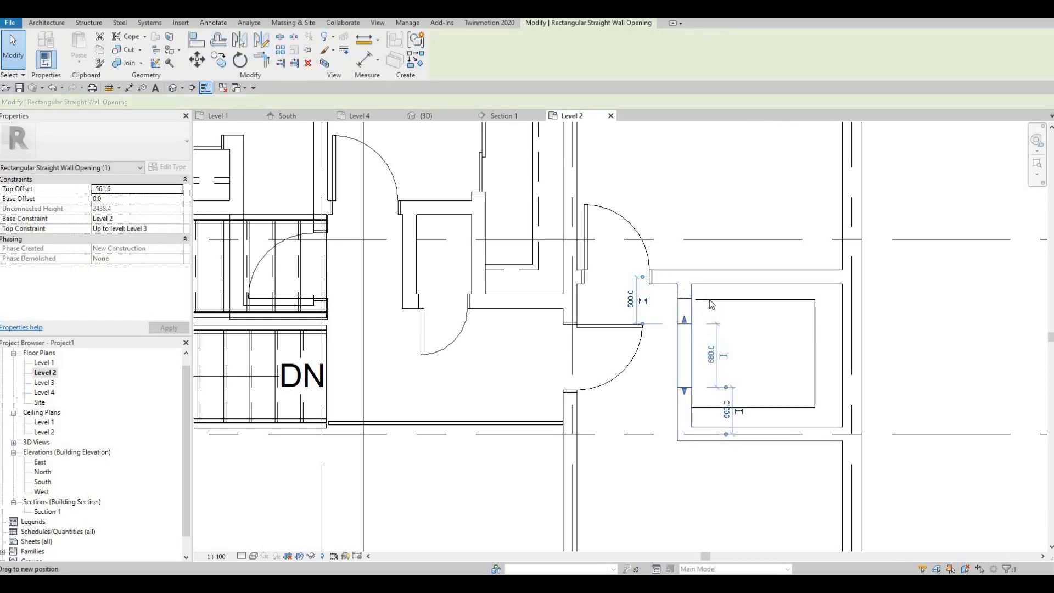
key("Escape")
Extend the shelf outline's upper line to meet the inner face of the small room's left wall.
left_click(695, 300)
left_click_drag(696, 300, 693, 299)
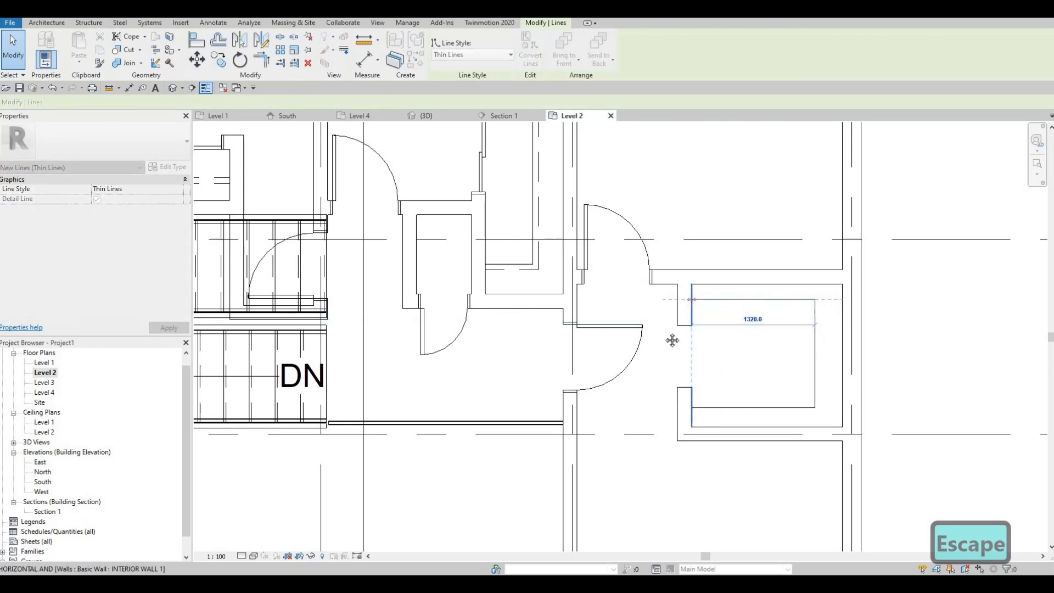
key("Escape")
Raise the upper edge of the small room's wall opening to widen it to 720 mm.
middle_click_drag(688, 380, 671, 330)
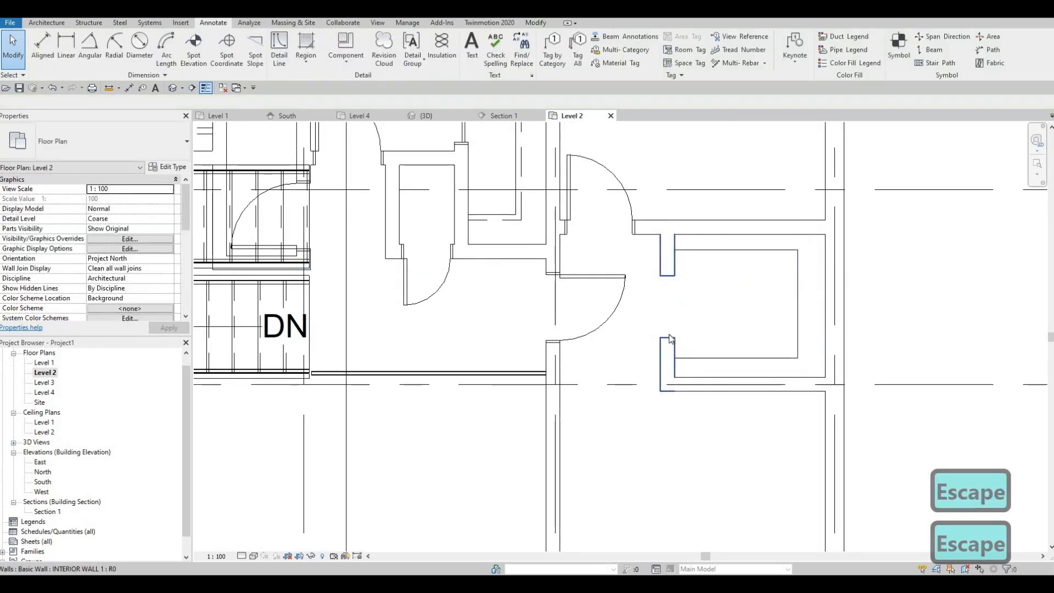
left_click(665, 270)
left_click(665, 277)
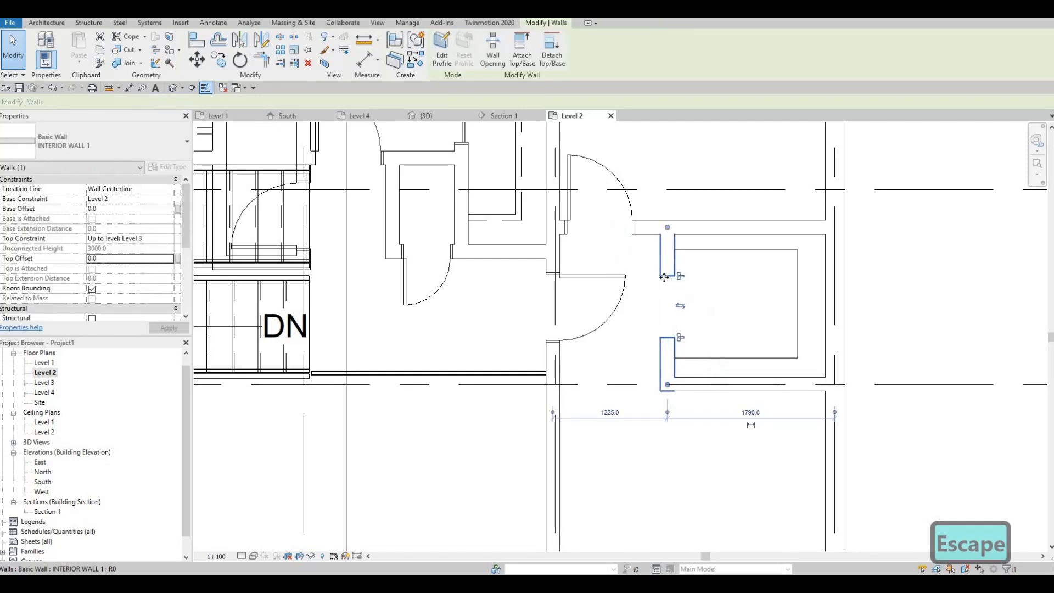
key("Escape")
left_click(667, 273)
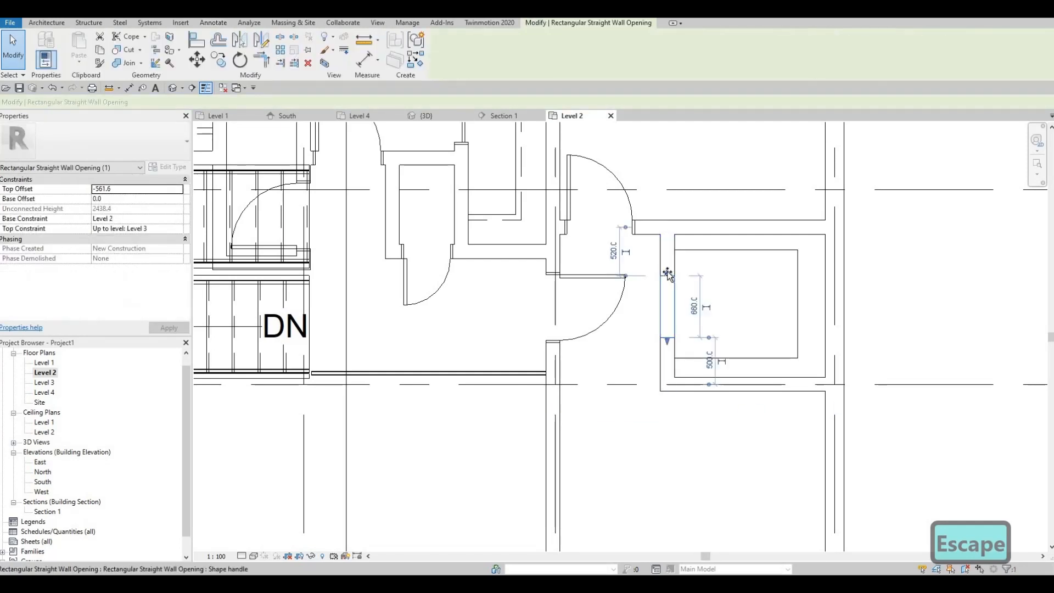
left_click_drag(668, 273, 667, 269)
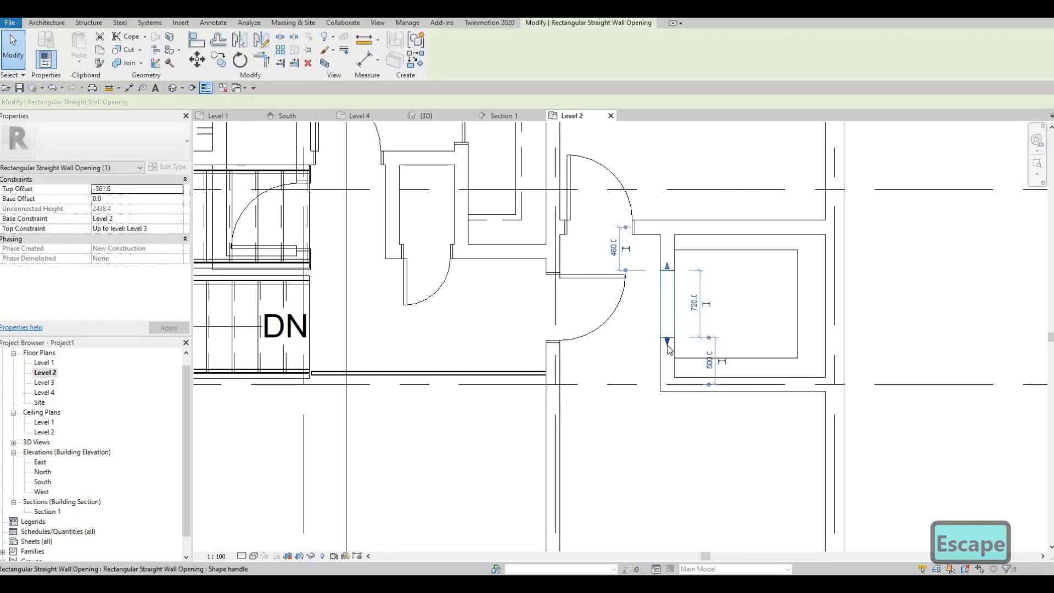
Nudge the shelf outline's lower and upper lines inward until they are 1020 mm apart, with the upper line at 340 mm.
key("Escape")
left_click(710, 358)
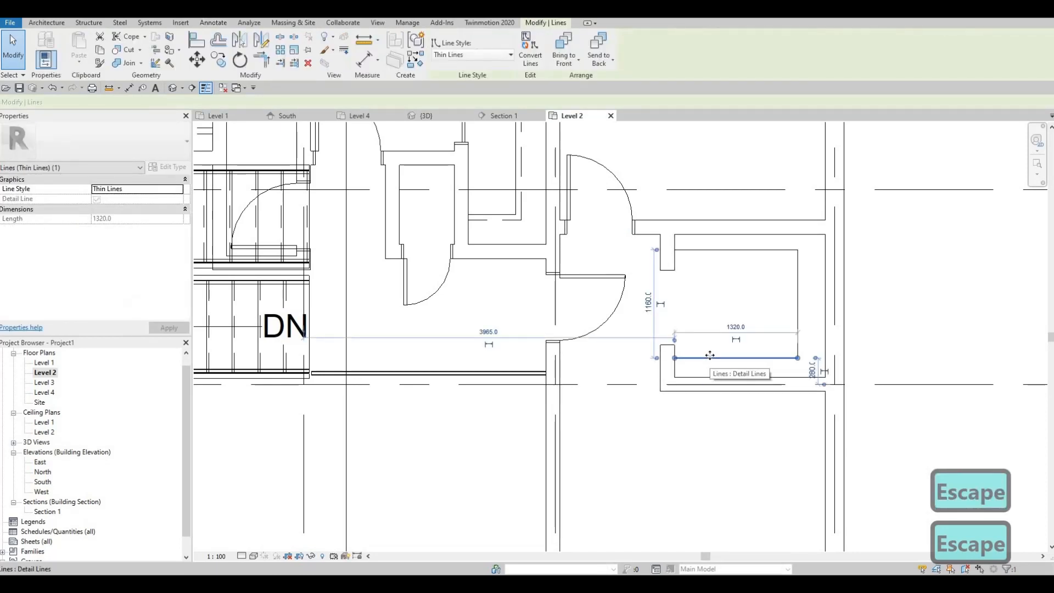
left_click_drag(710, 355, 717, 252)
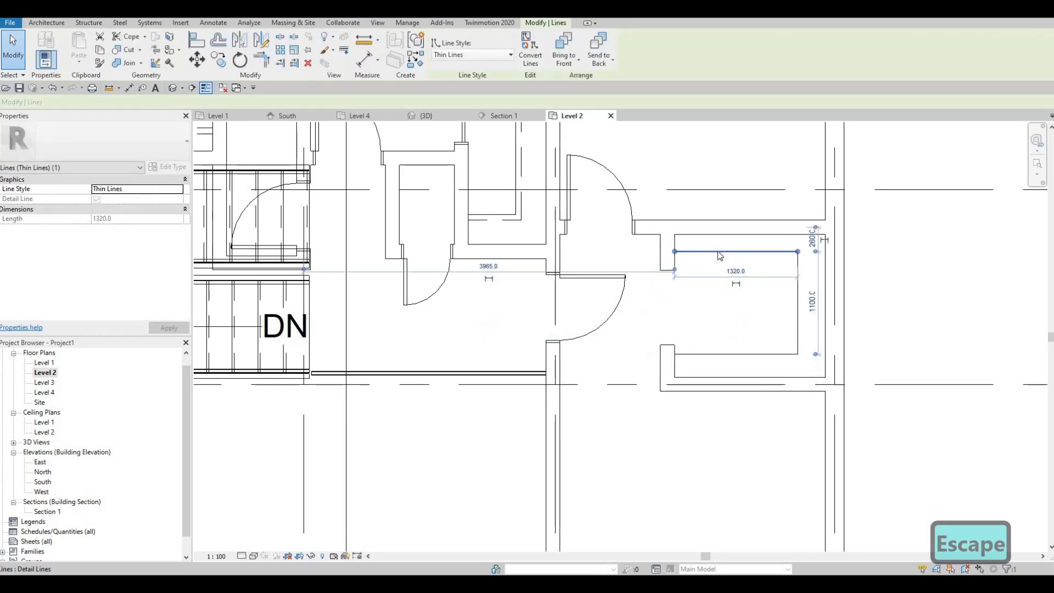
key("Up")
key("Up")
key("Down")
key("Down")
key("Down")
key("Down")
key("Down")
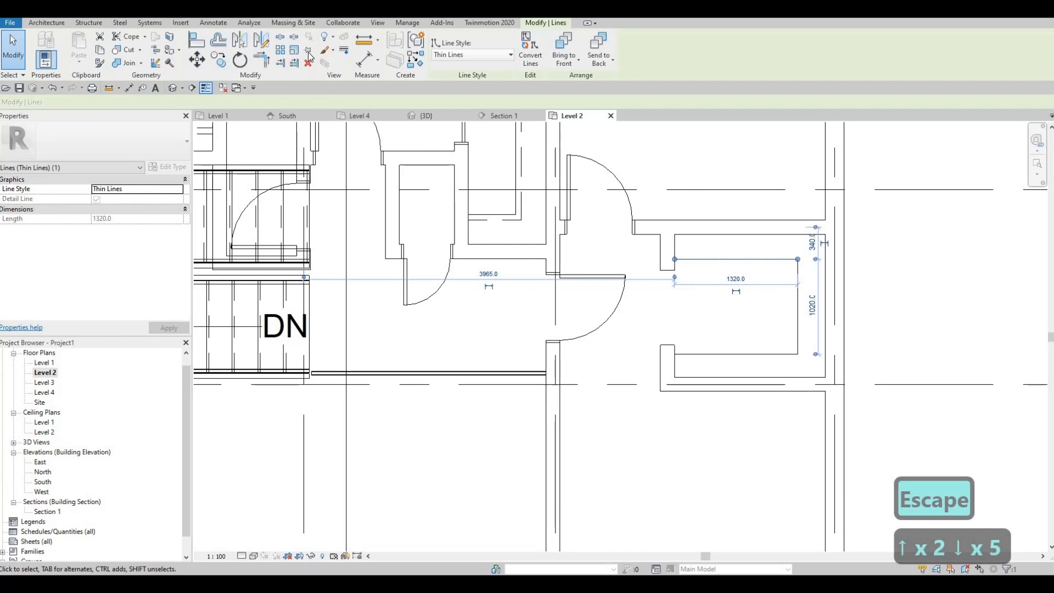
Try the <Demolished> line style on the shelf outline's upper line and undo the change.
left_click(473, 54)
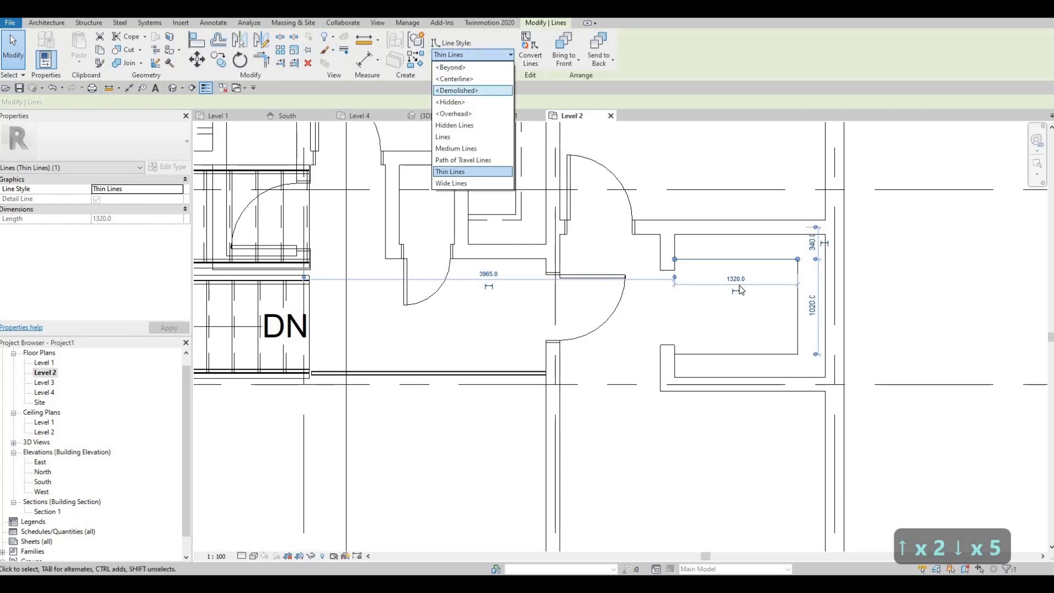
scroll(728, 278, "up", 1)
key("ctrl+z")
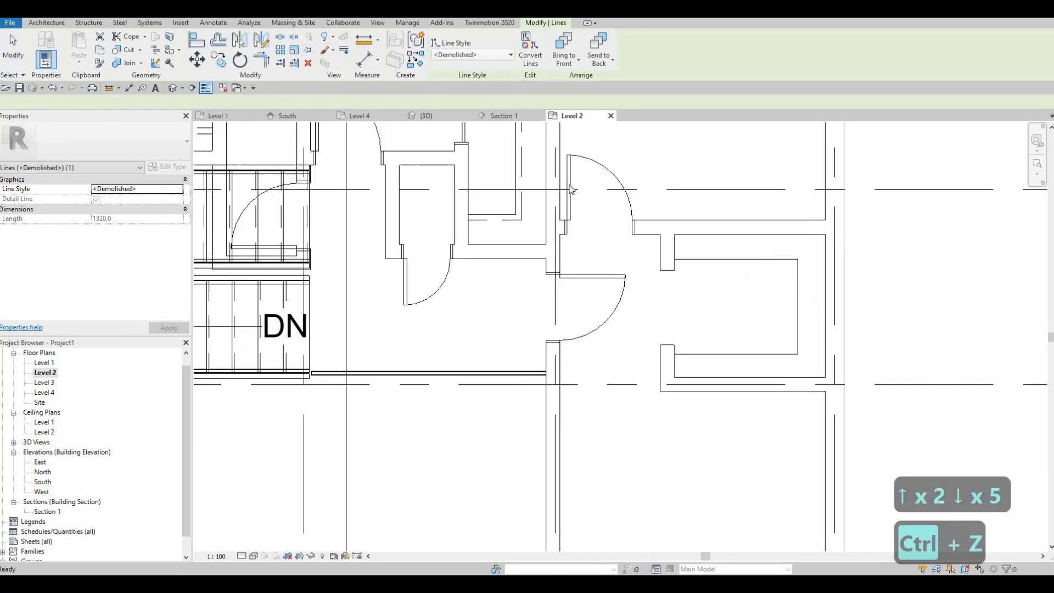
key("Escape")
key("Escape")
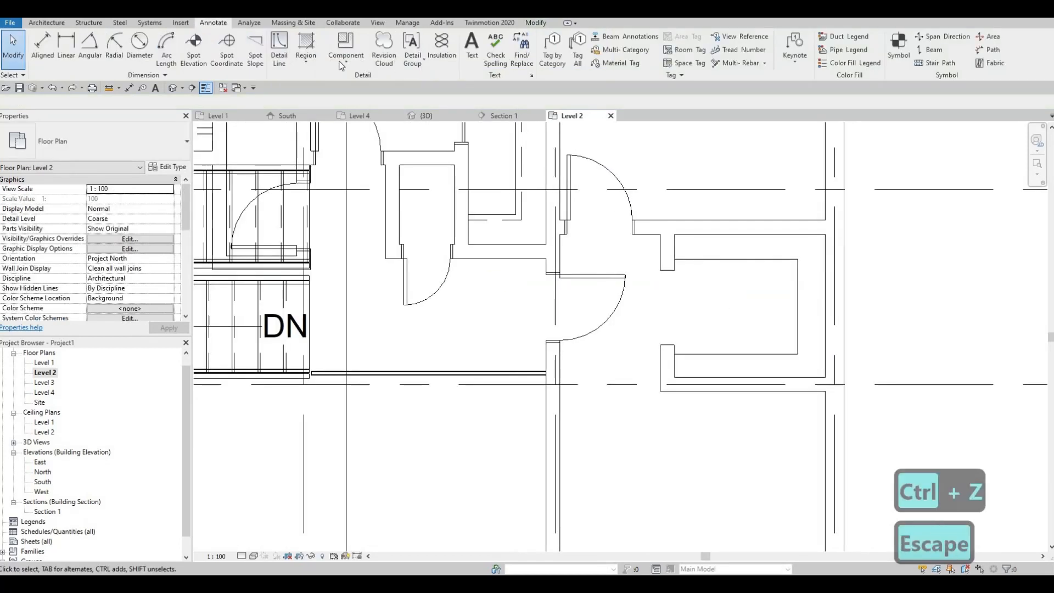
Draw a three-sided <Demolished> detail line for the closet rod just outside the shelf outline, its far side about 1080 mm long.
key("d")
key("l")
left_click(544, 54)
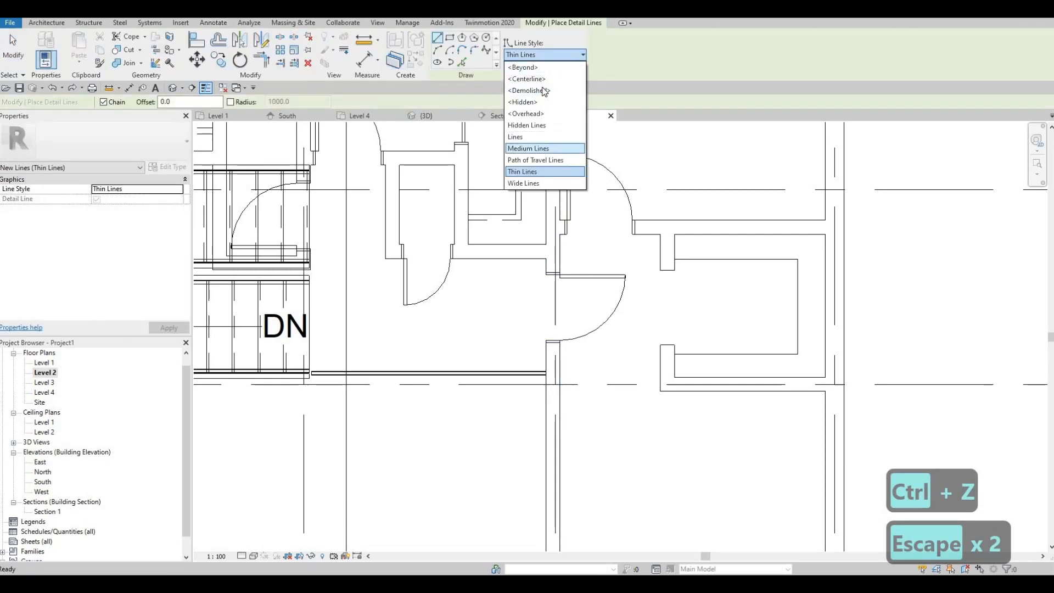
left_click(527, 90)
scroll(670, 250, "up", 1)
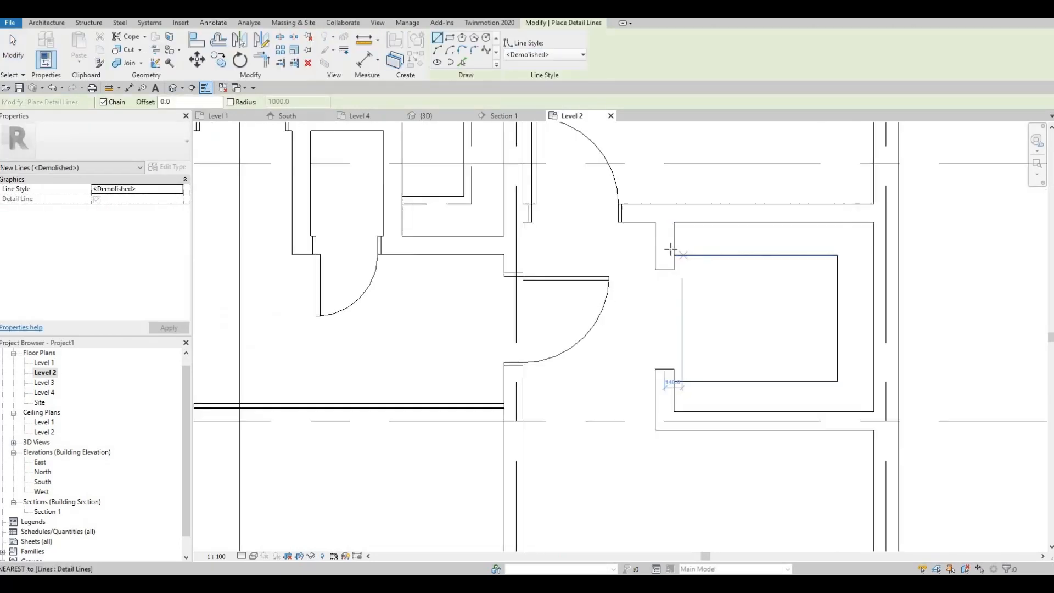
scroll(670, 250, "up", 1)
left_click(672, 252)
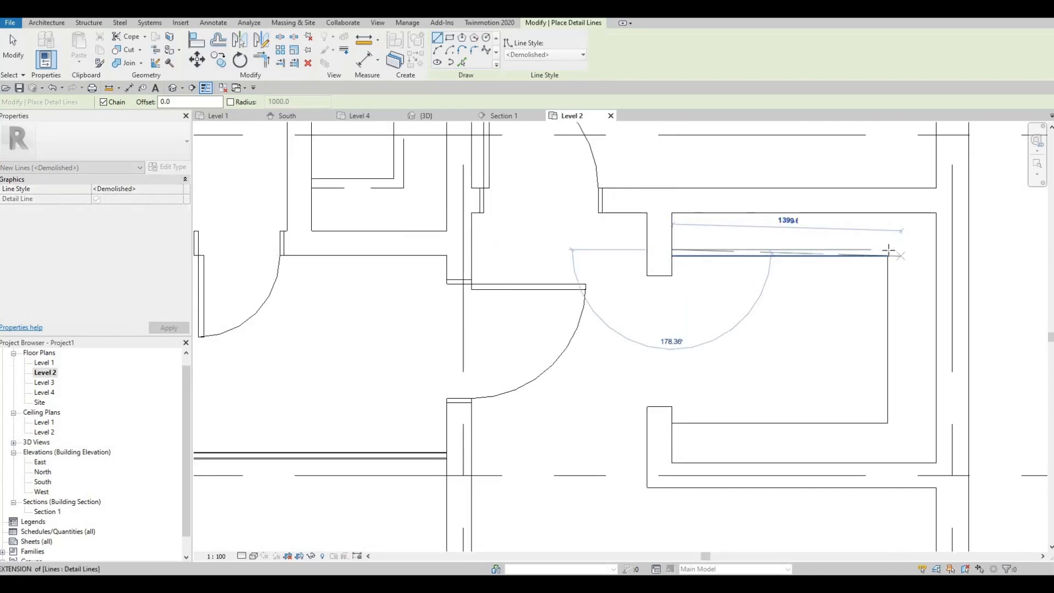
left_click(892, 401)
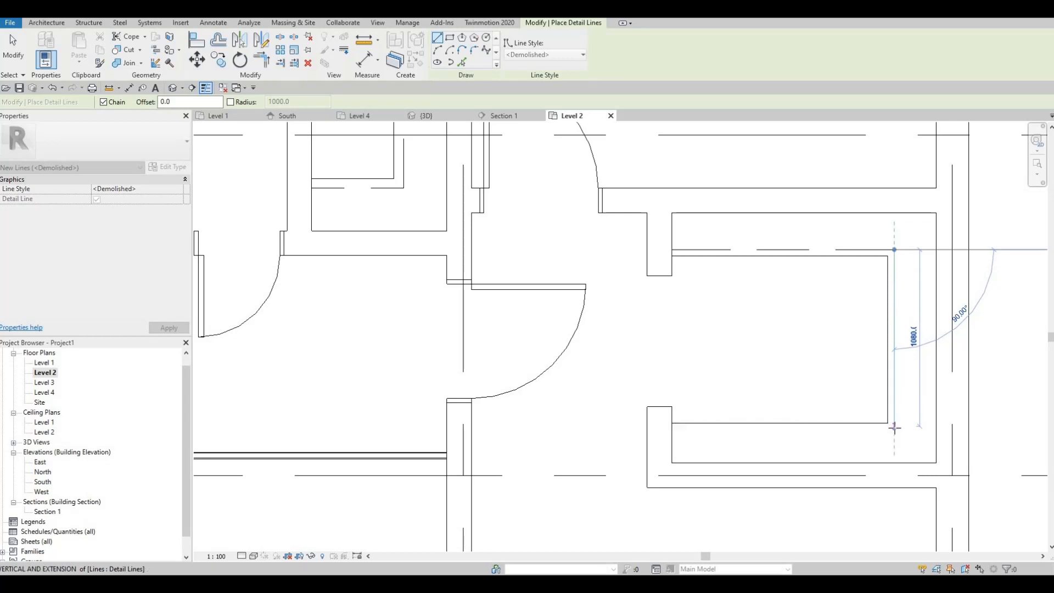
left_click(714, 428)
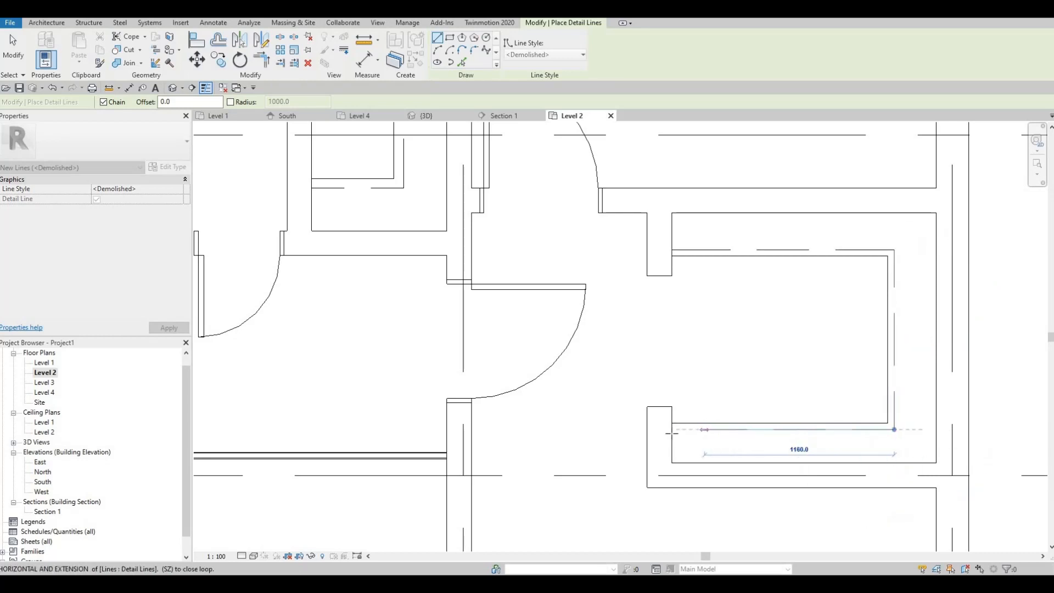
left_click(668, 429)
key("Escape")
key("Escape")
Review the walk-in closet's shelf and rod lines, then the layout of the whole Level 2 floor plan.
scroll(723, 337, "down", 5)
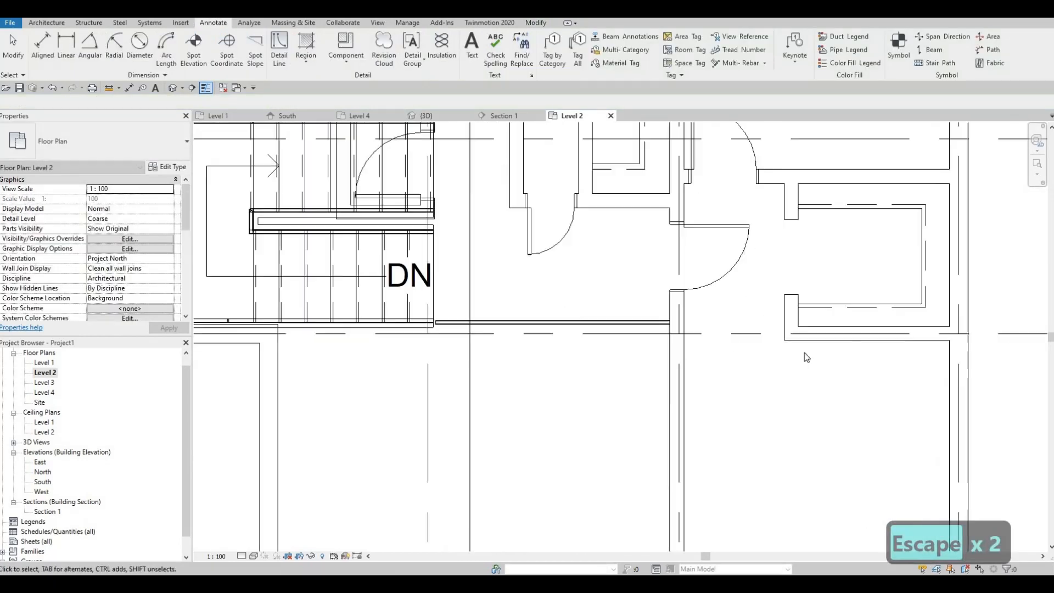
scroll(696, 267, "up", 3)
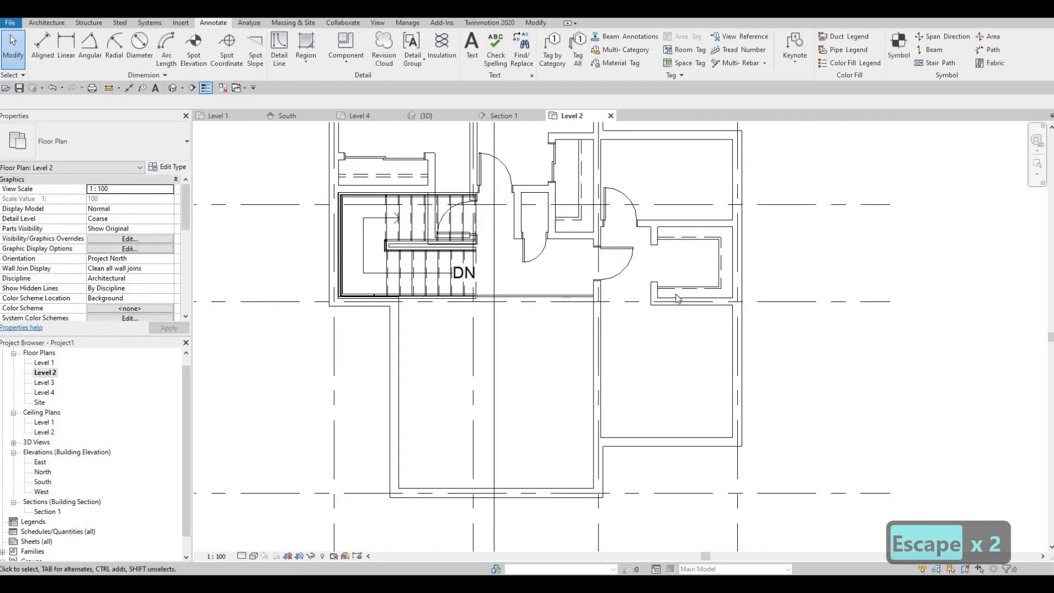
scroll(644, 310, "up", 2)
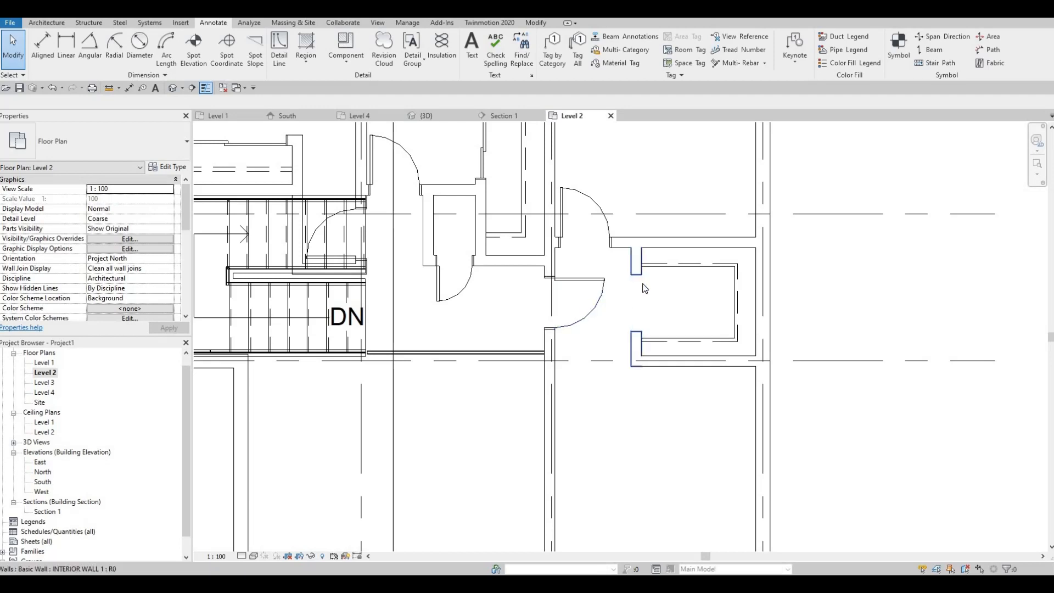
scroll(607, 303, "down", 1)
scroll(669, 258, "down", 5)
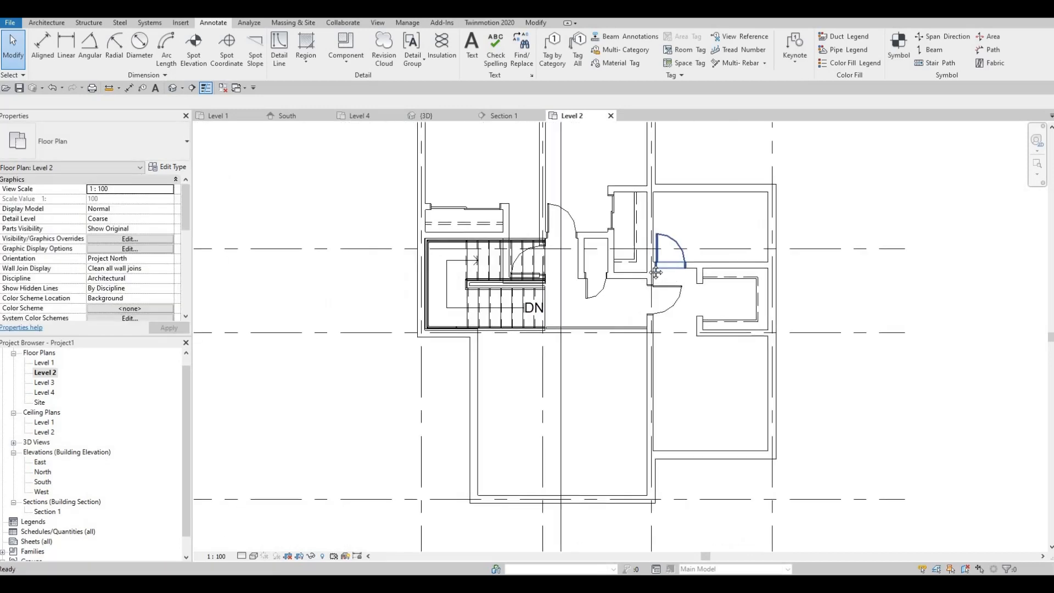
key("Escape")
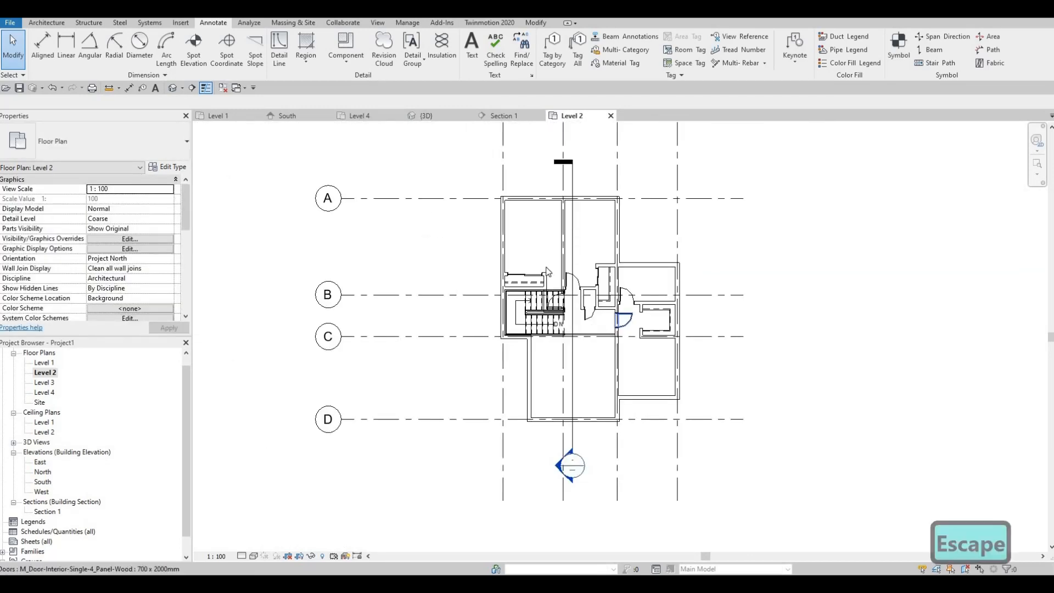
scroll(604, 299, "up", 3)
key("F1")
key("F1")
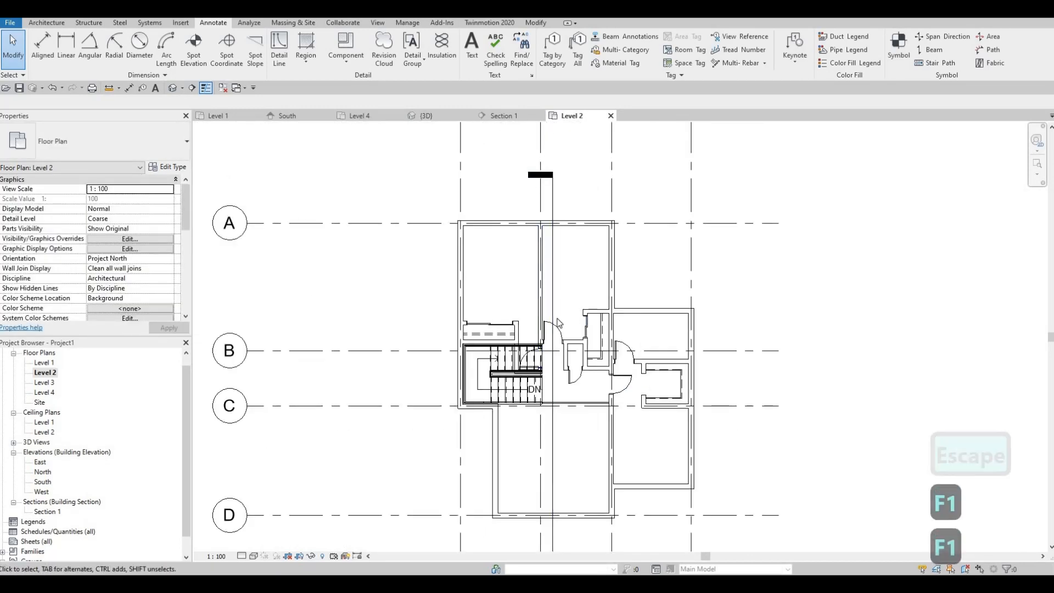
middle_click_drag(634, 311, 681, 308)
scroll(666, 308, "up", 2)
scroll(628, 333, "down", 1)
middle_click_drag(628, 333, 674, 335)
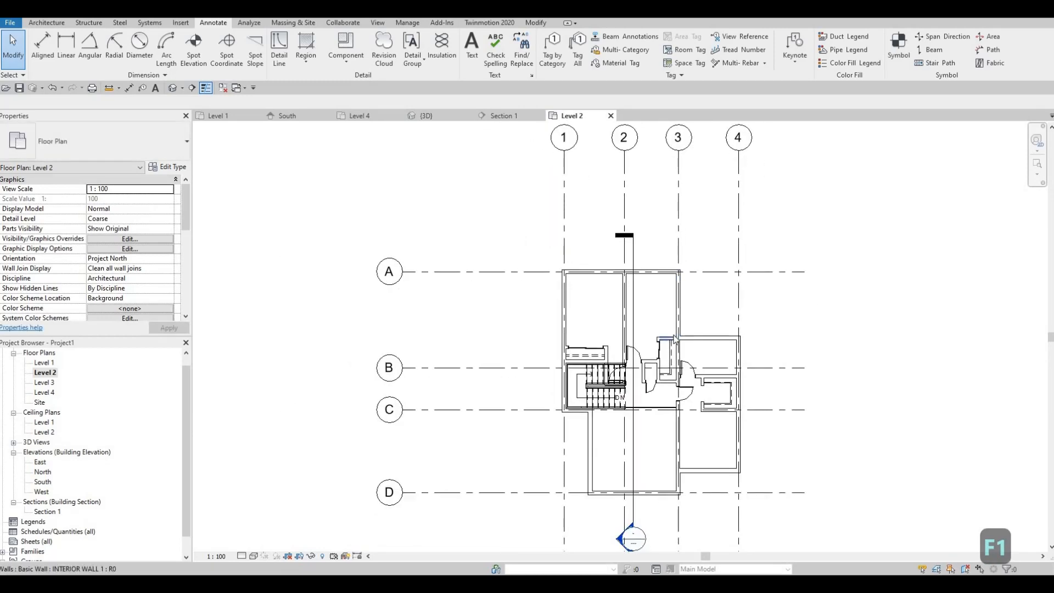